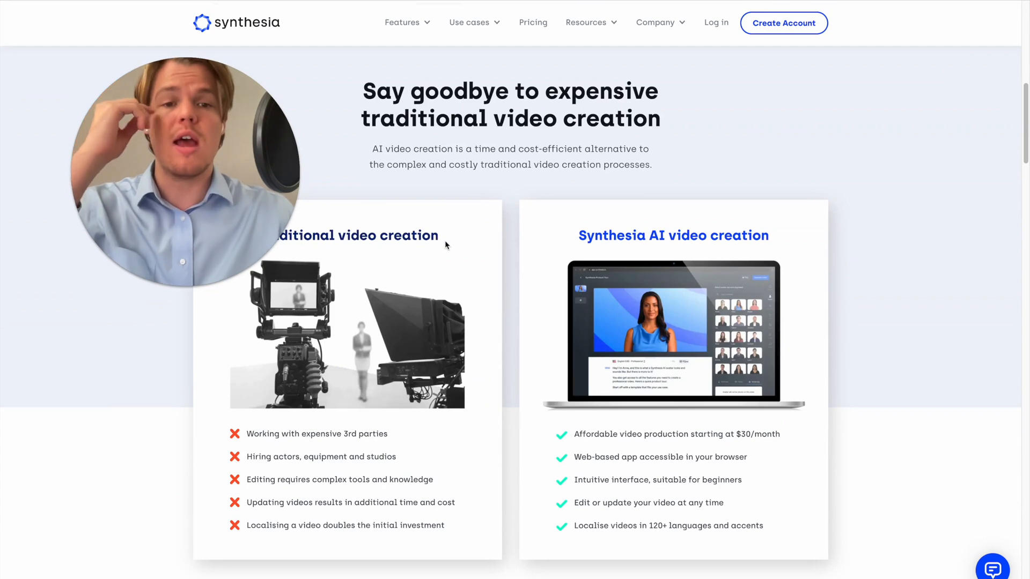
Step: Review the Synthesia homepage's comparison of traditional and AI video creation and its training, how-to and marketing video examples
scroll(453, 241, "down", 3)
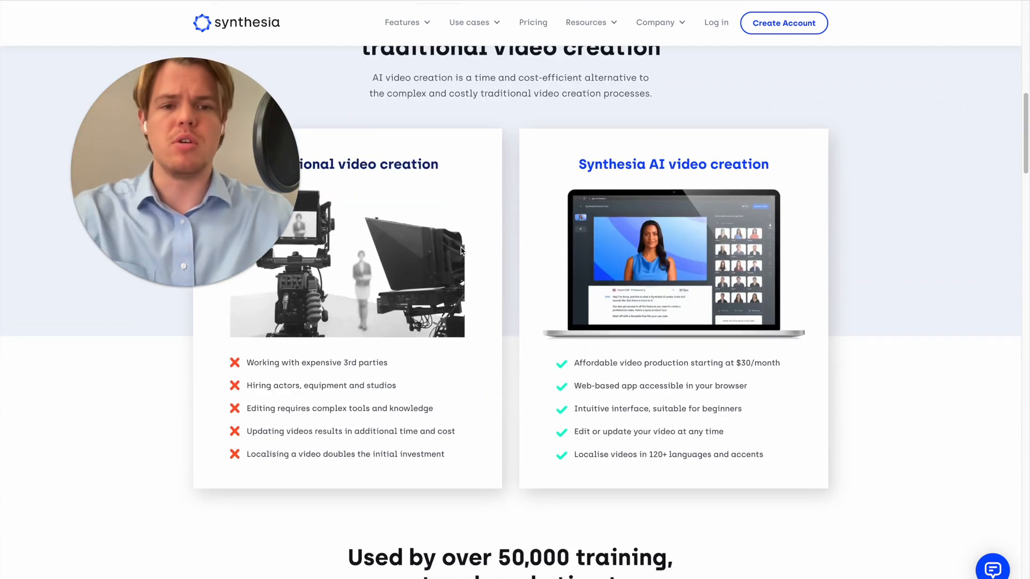
scroll(458, 245, "down", 3)
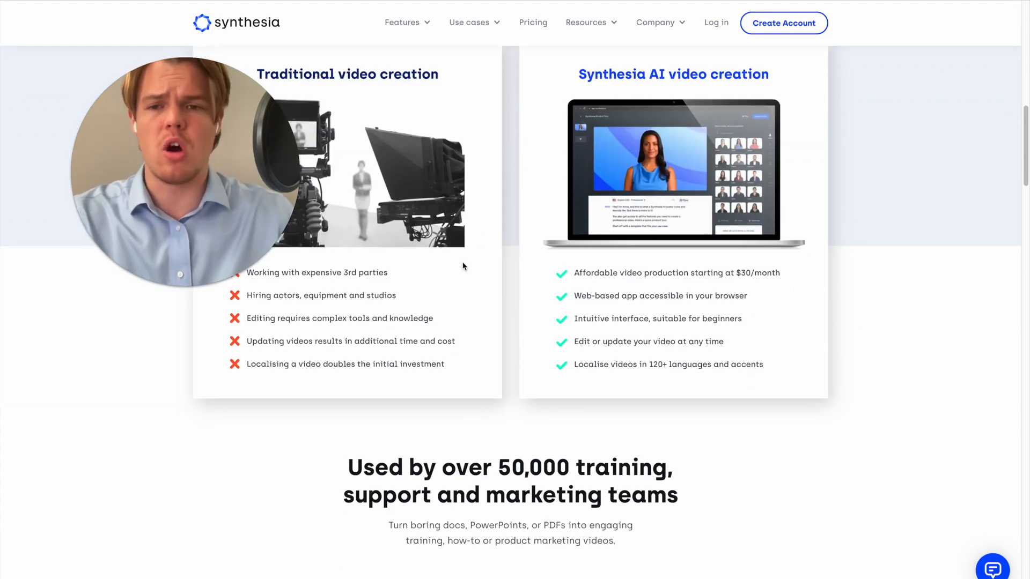
scroll(474, 260, "down", 5)
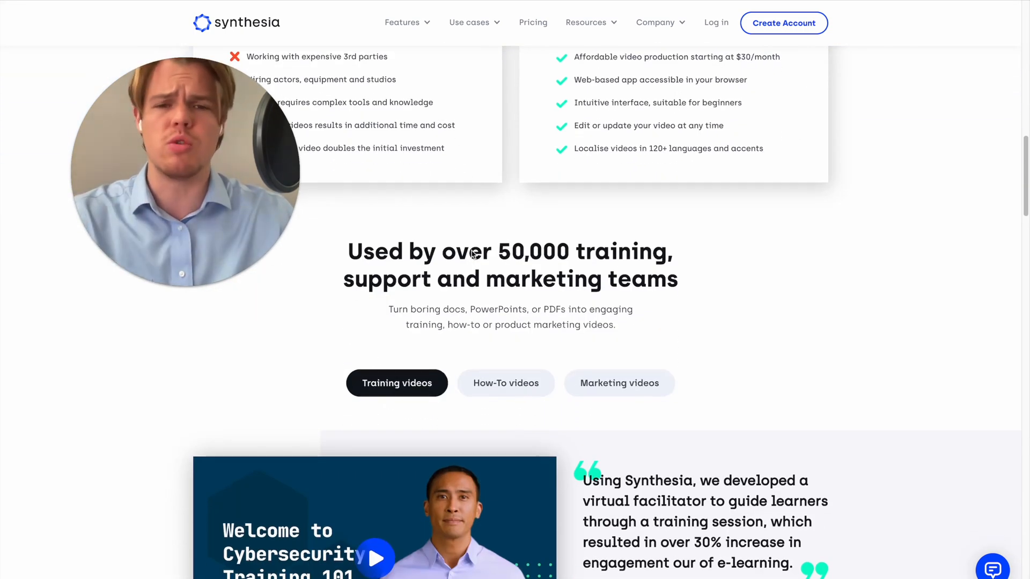
scroll(472, 253, "down", 5)
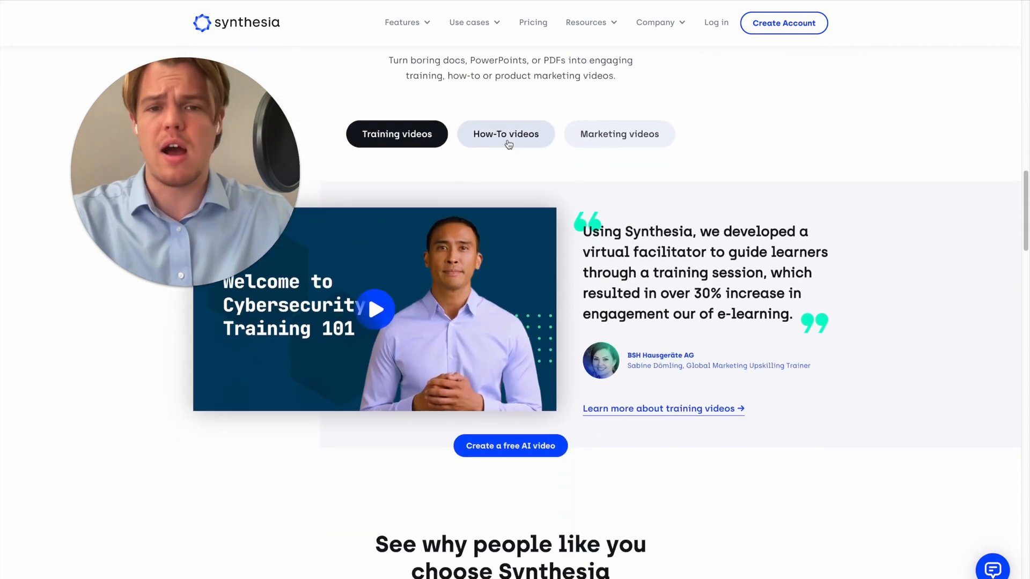
left_click(509, 144)
left_click(416, 136)
left_click(519, 135)
left_click(580, 133)
Step: Look through the homepage sections on AI avatars, voiceovers, video editing and customer ratings
scroll(546, 255, "down", 15)
scroll(547, 256, "down", 2)
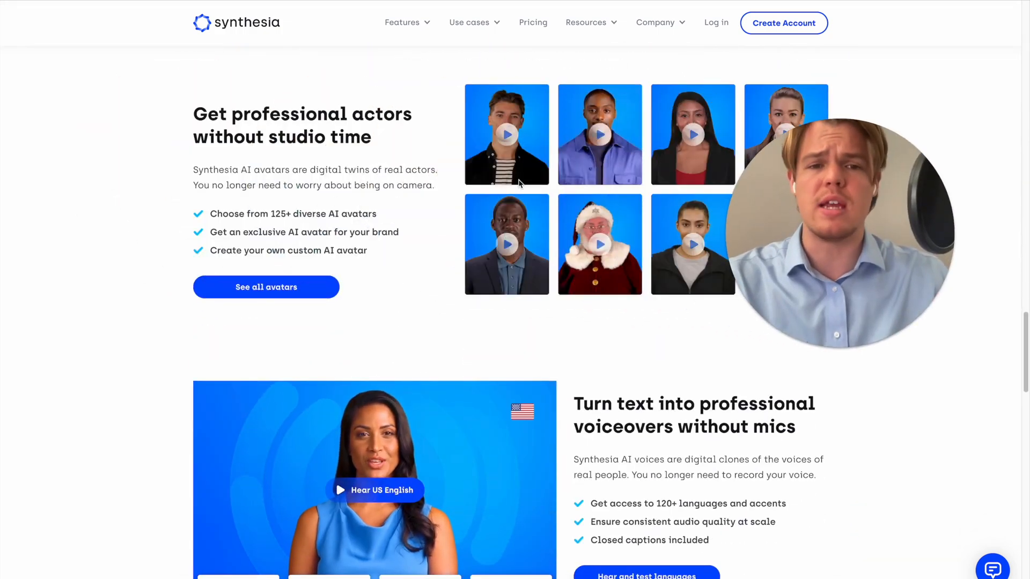
scroll(398, 231, "up", 1)
scroll(399, 236, "down", 6)
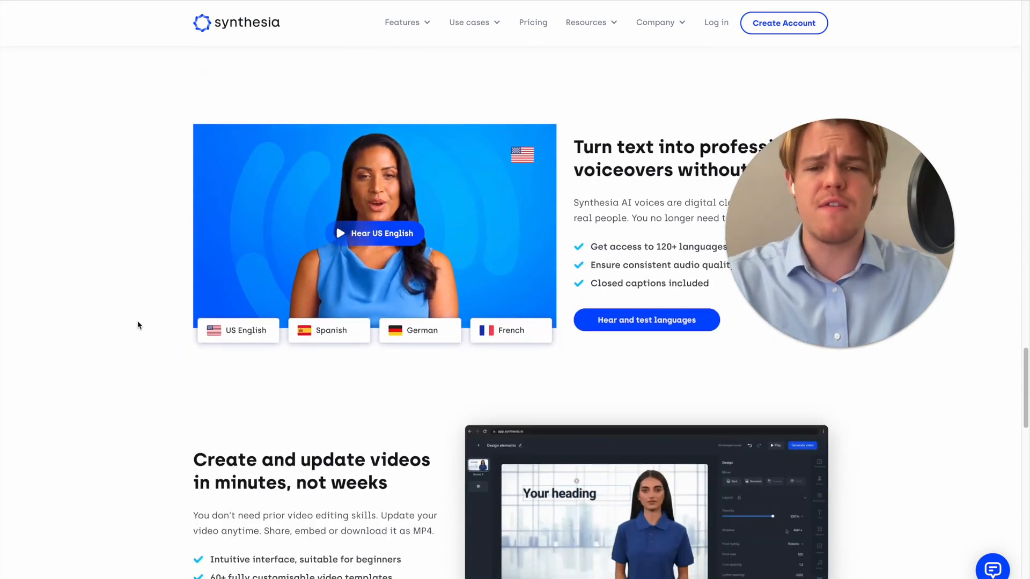
scroll(145, 321, "down", 1)
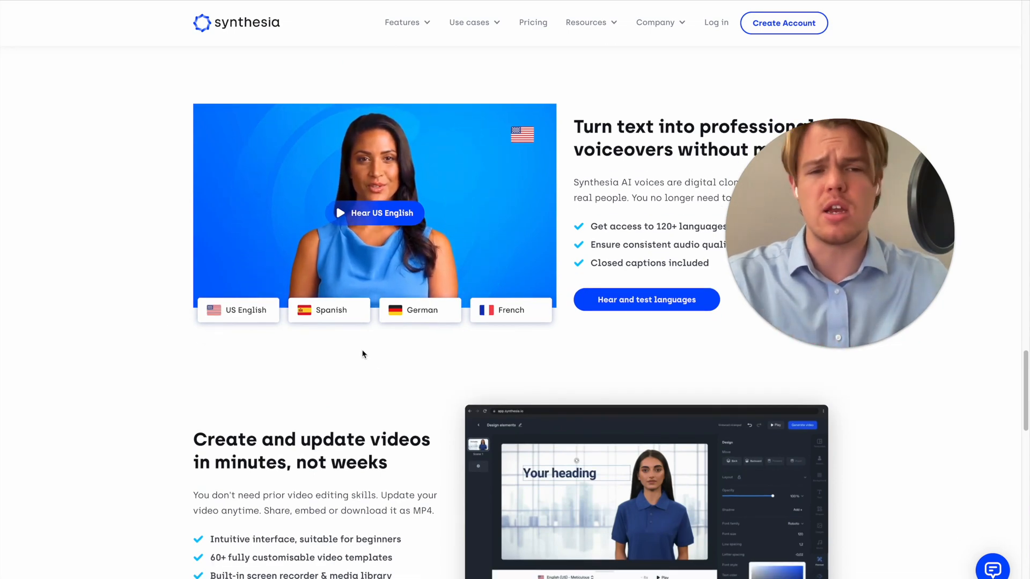
scroll(97, 314, "down", 7)
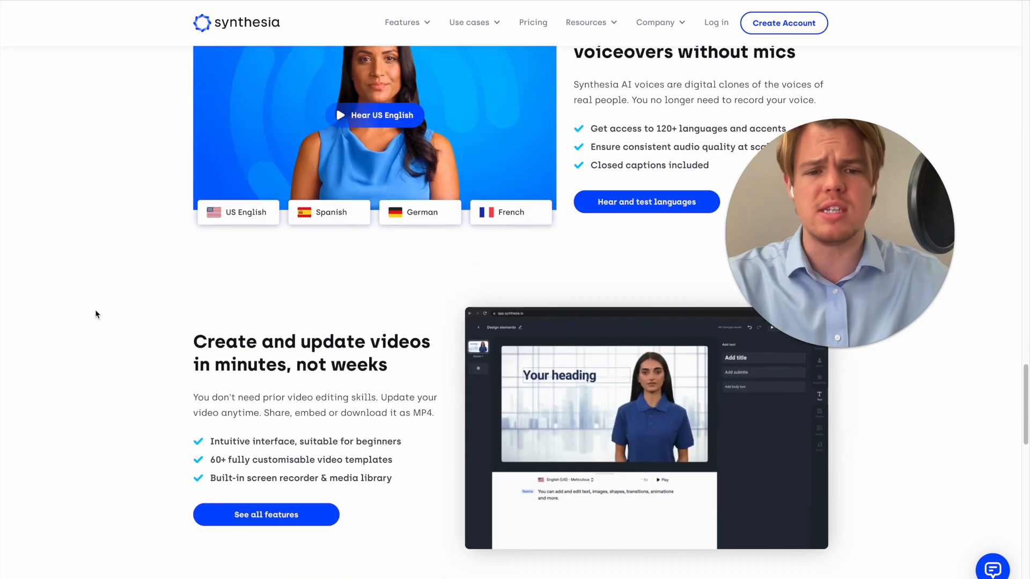
scroll(103, 308, "down", 2)
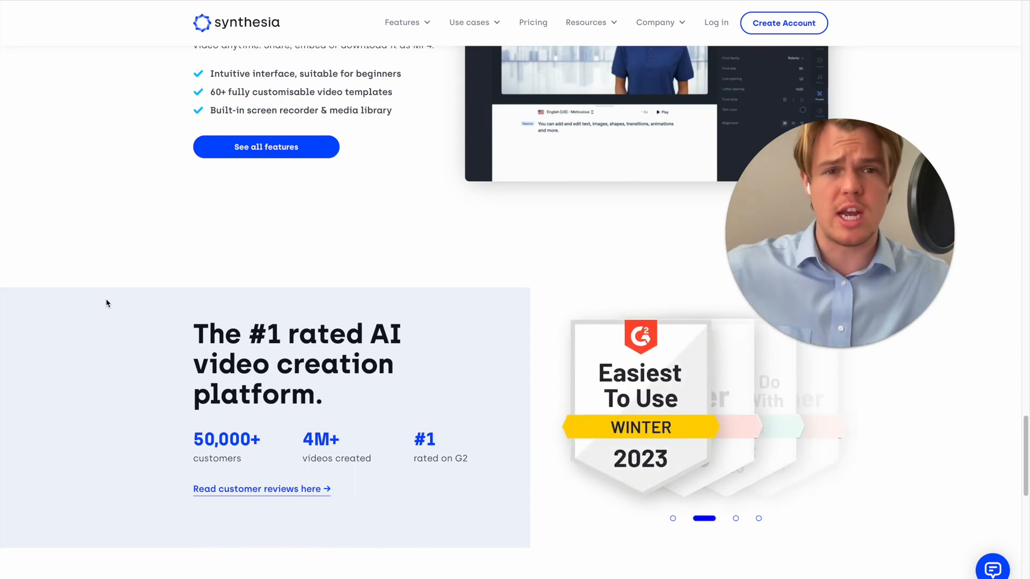
scroll(129, 293, "up", 20)
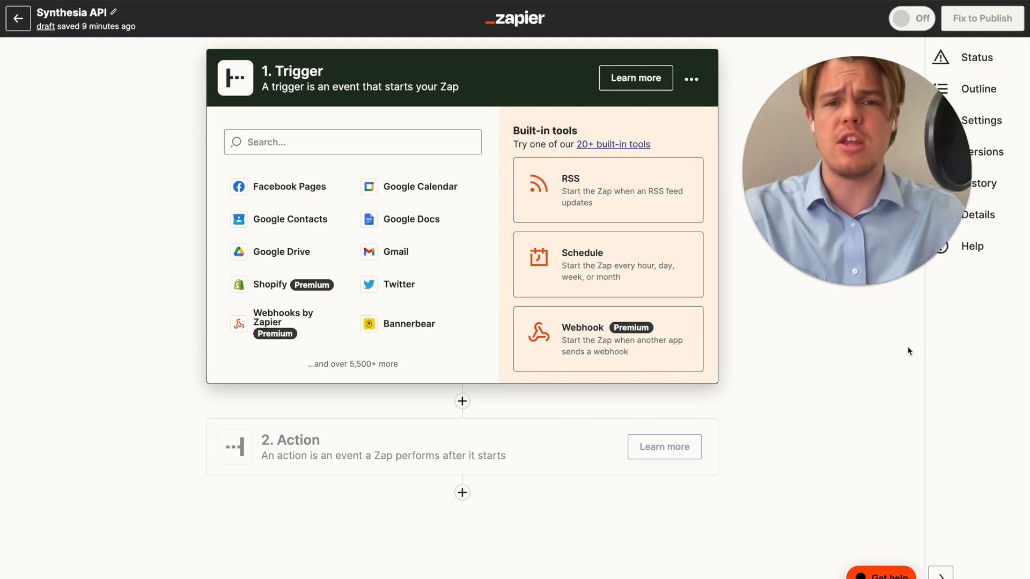
Step: Switch to Zapier, search the trigger apps for basecamp and choose Basecamp 3 for the Synthesia API Zap
mouse_move(835, 284)
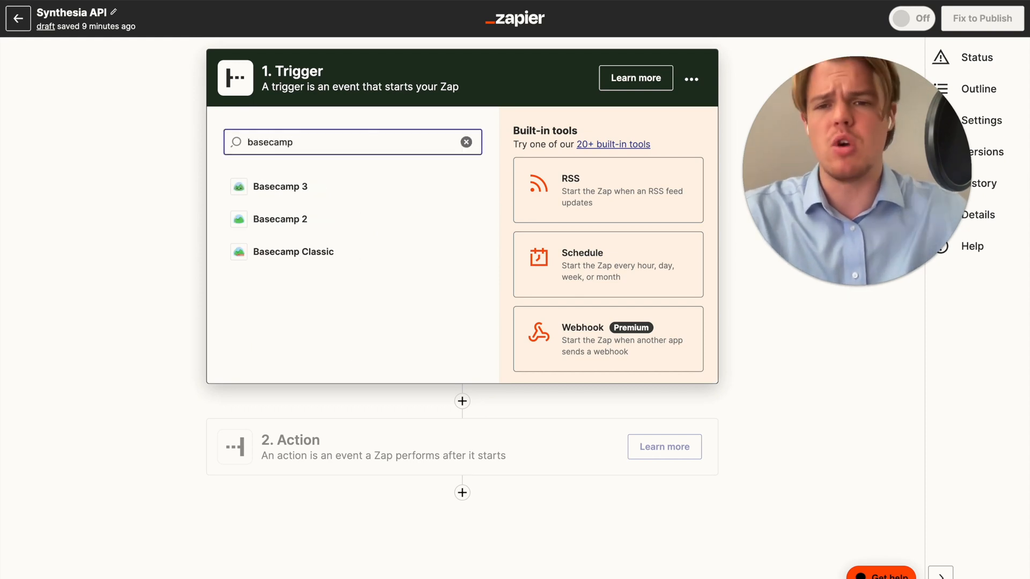
left_click(336, 180)
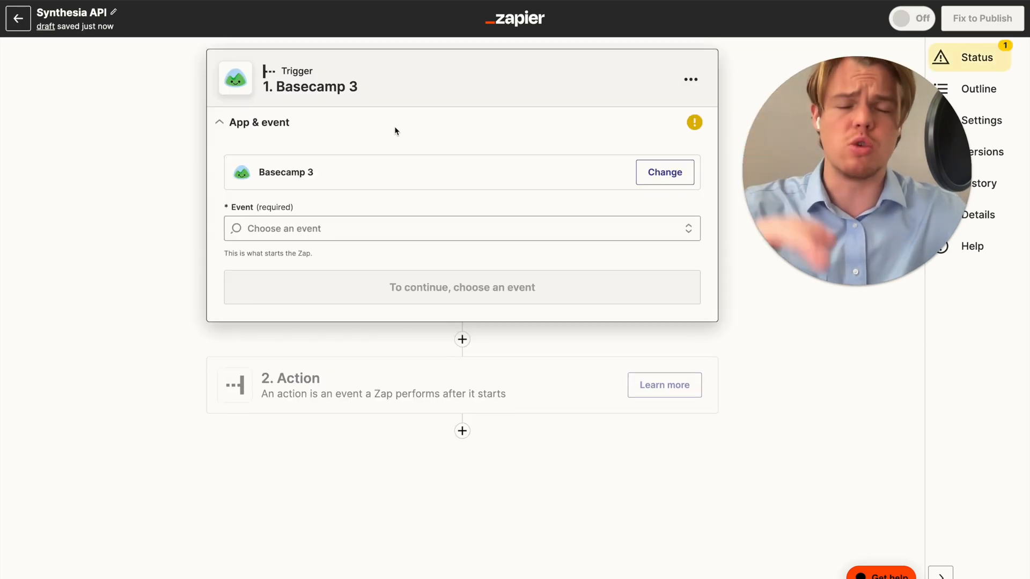
left_click(649, 184)
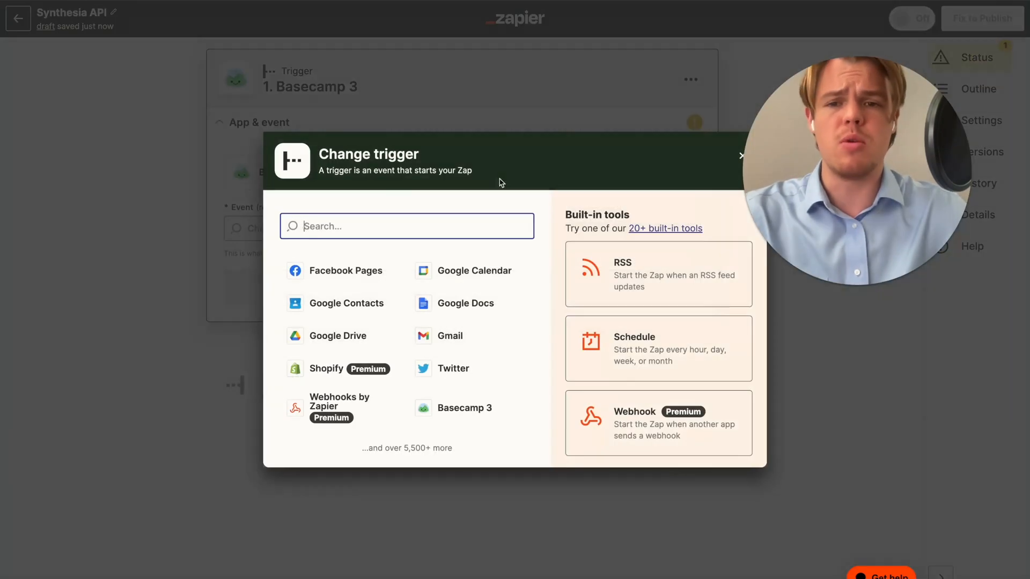
type("sched")
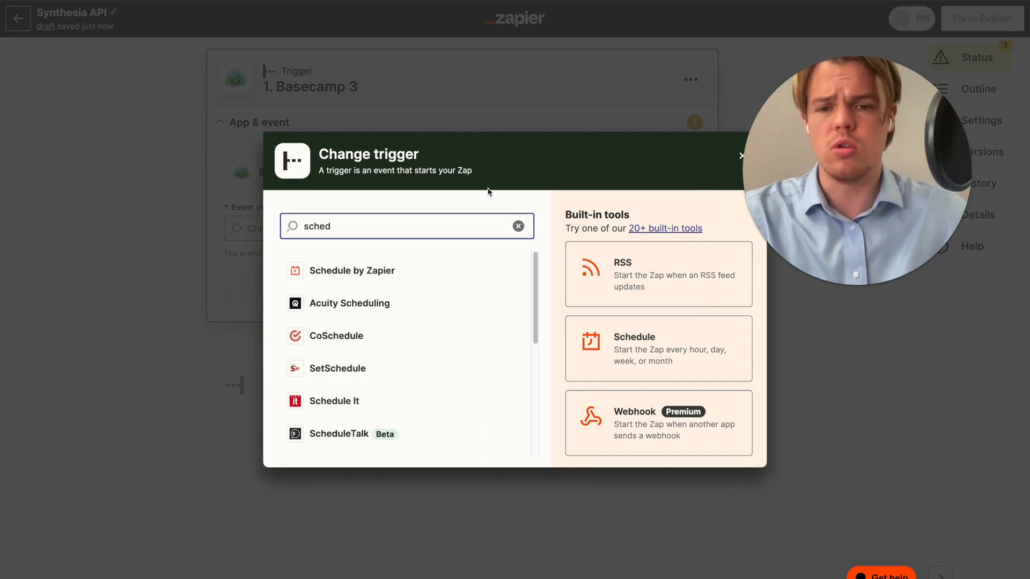
left_click(517, 227)
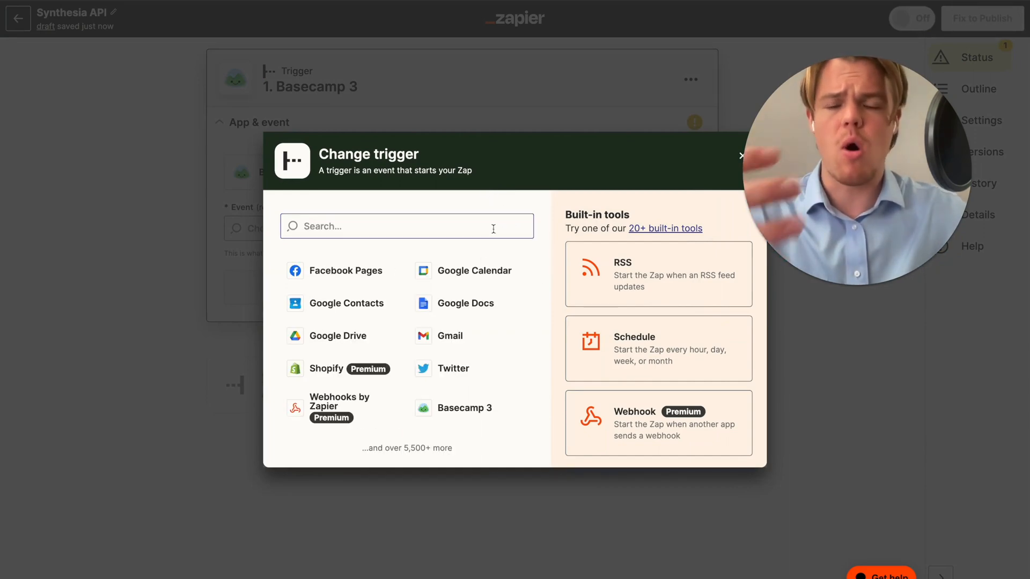
left_click(658, 119)
Step: Set the Basecamp 3 trigger event to New To-do and continue with the connected account
left_click(395, 228)
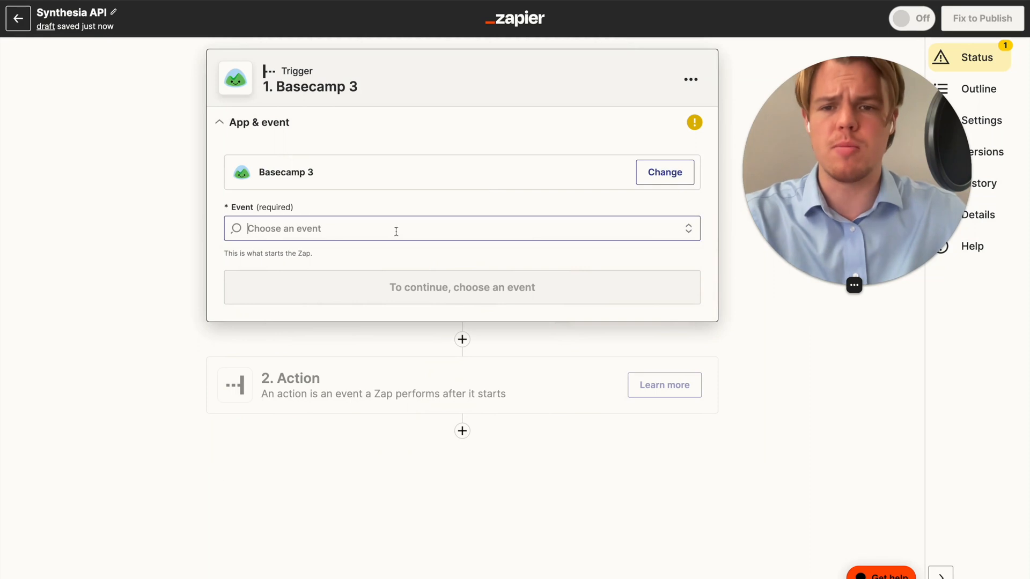
scroll(335, 363, "down", 1)
scroll(335, 363, "down", 3)
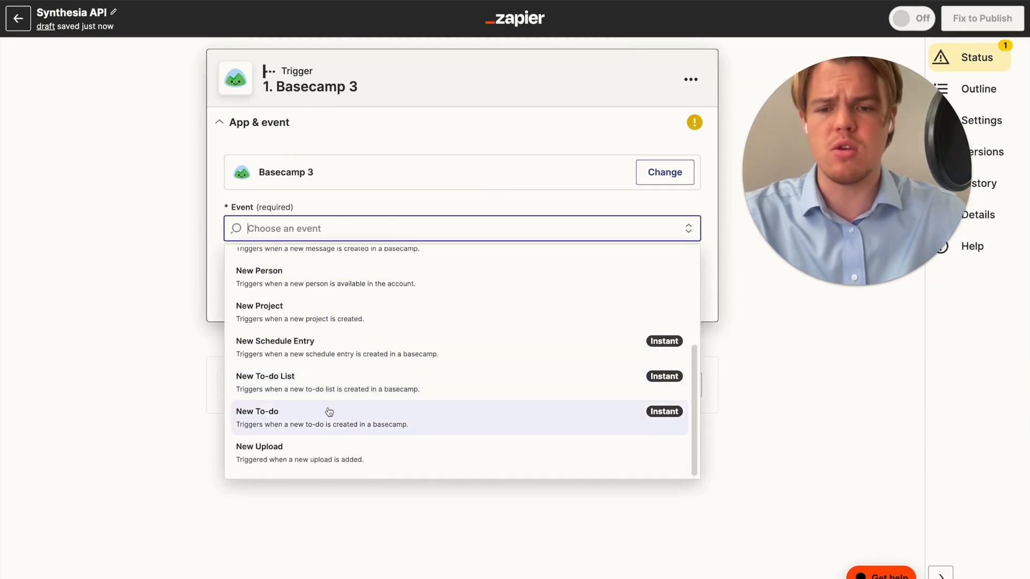
left_click(330, 410)
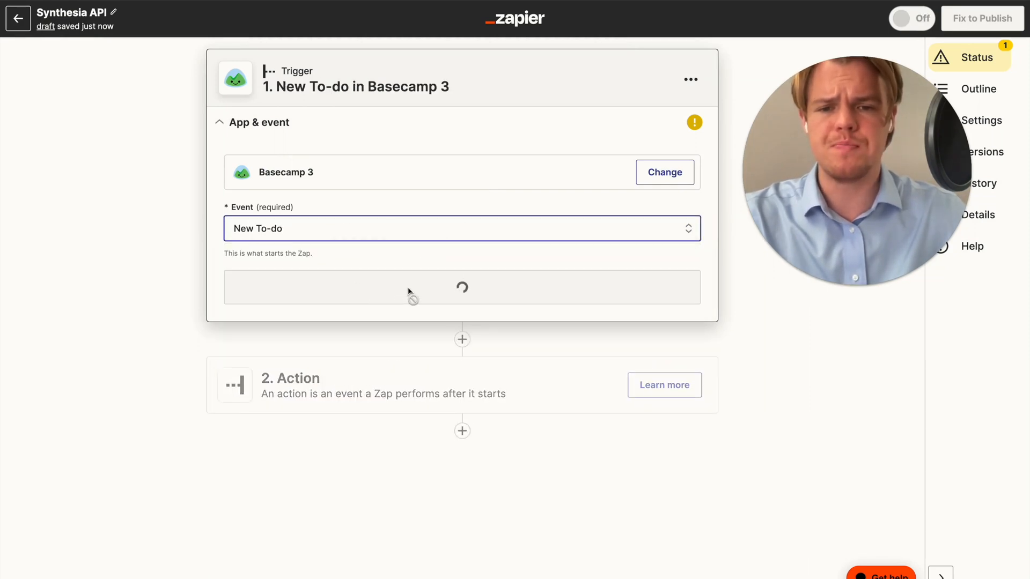
left_click(430, 295)
left_click(283, 294)
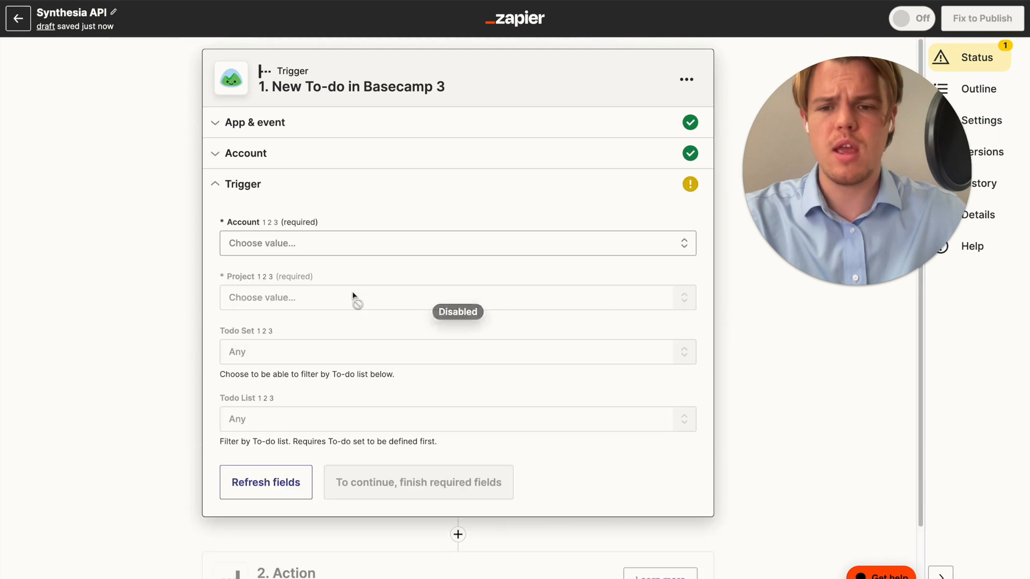
Step: Configure the trigger with account Webcafe AI, project Auto Tasker and todo set To-dos, and continue to its test
left_click(355, 242)
left_click(334, 369)
left_click(301, 298)
left_click(299, 459)
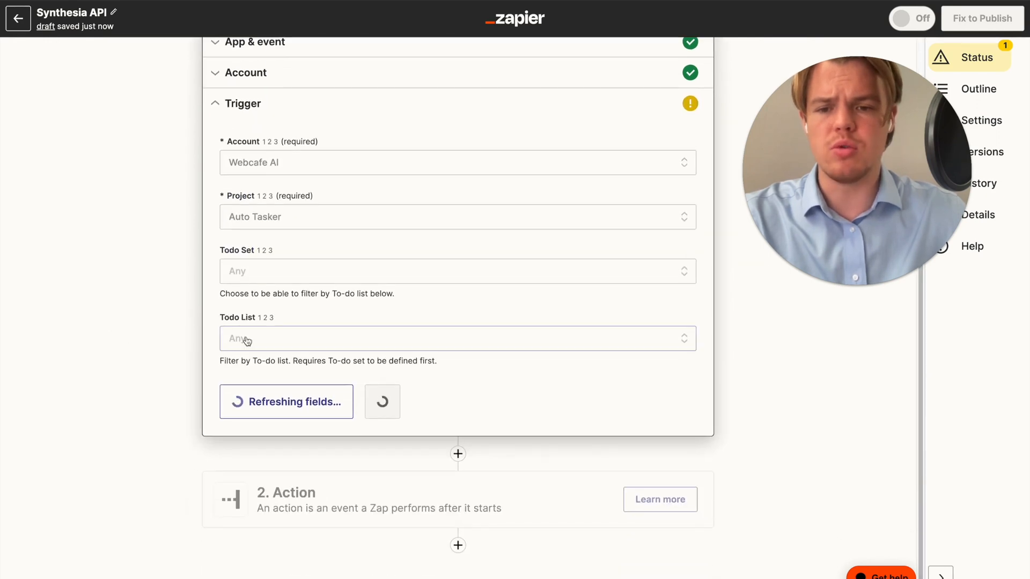
left_click(292, 271)
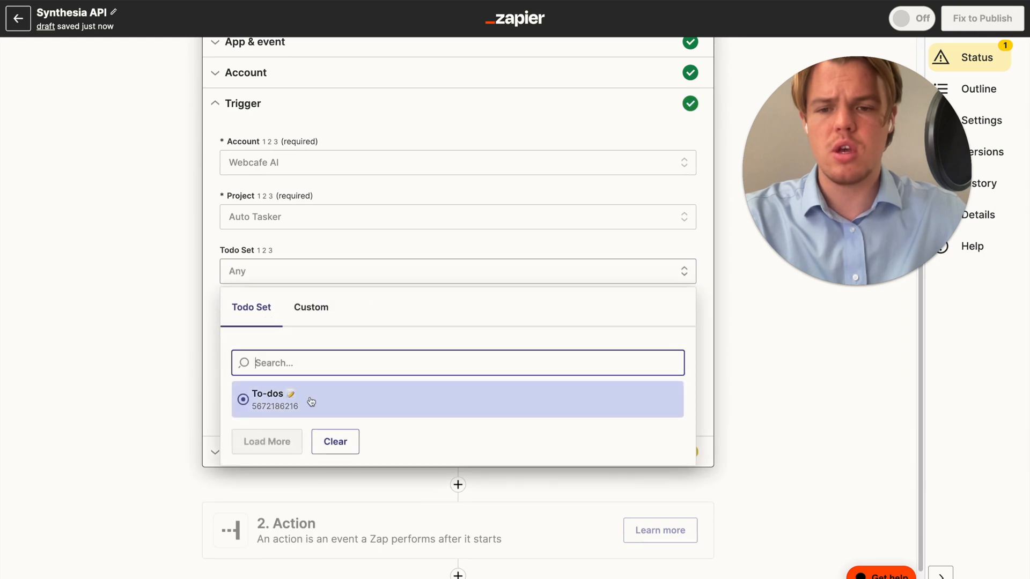
left_click(315, 396)
left_click(384, 401)
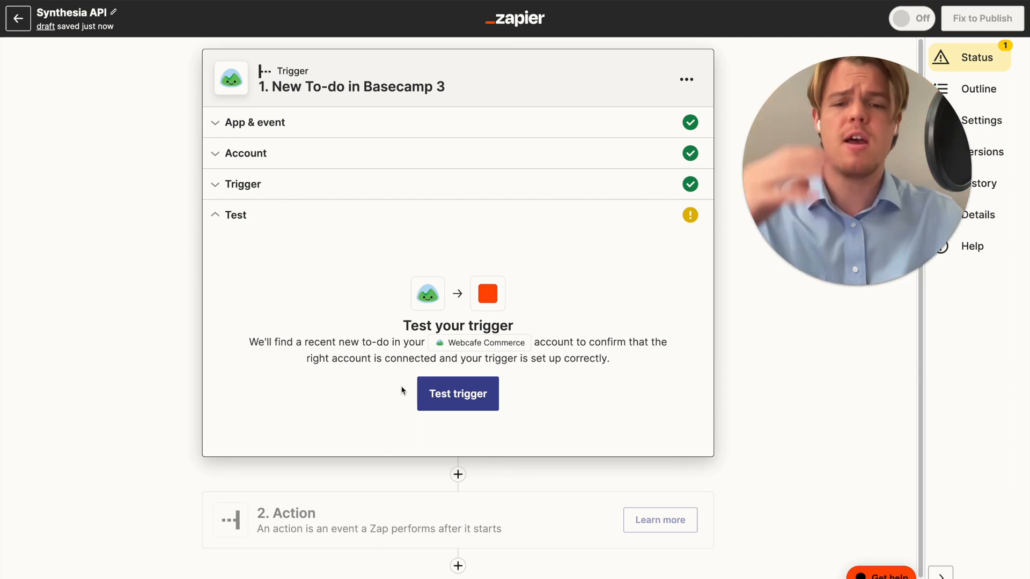
Step: Test the New To-do trigger and review the fields of the sample to-do
left_click(445, 399)
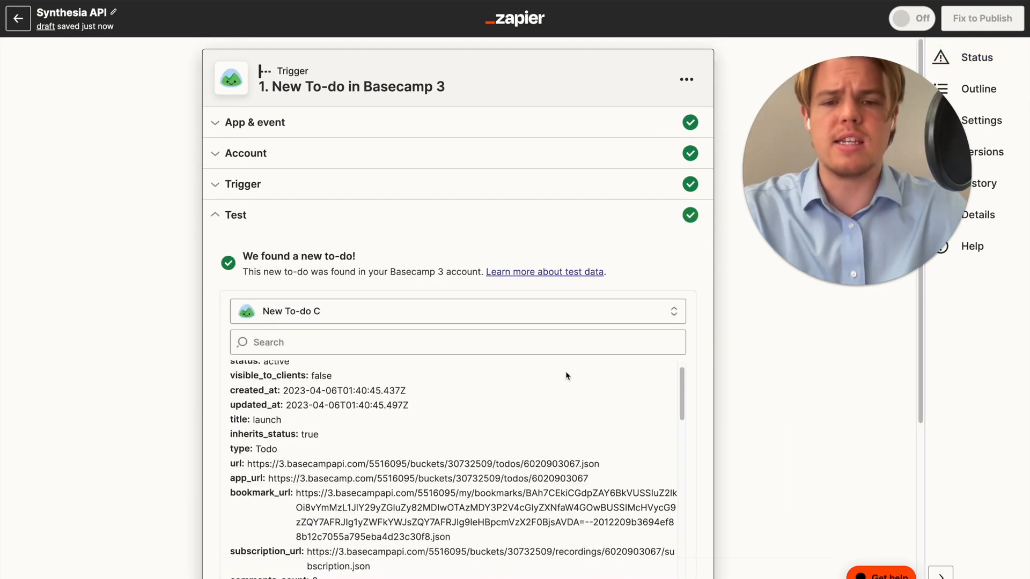
scroll(567, 374, "down", 5)
scroll(707, 336, "down", 5)
left_click(529, 371)
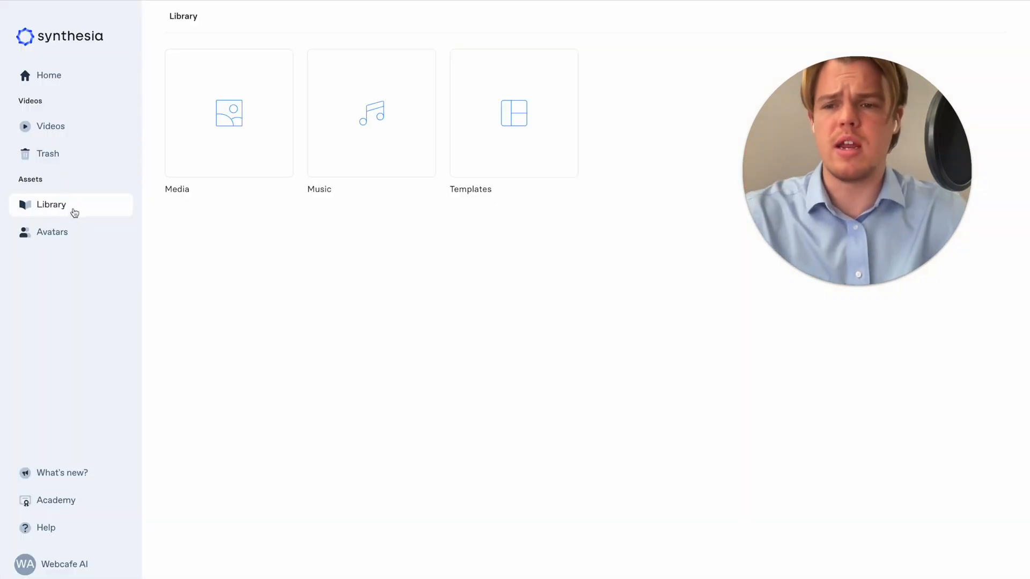
Step: Switch to the Synthesia app and browse the available avatars
left_click(106, 242)
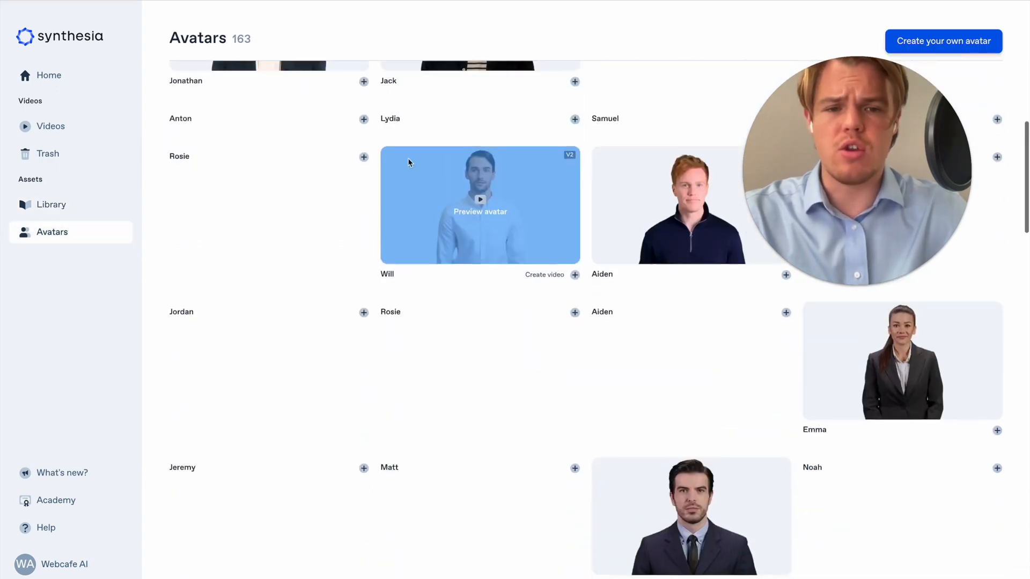
scroll(655, 213, "down", 10)
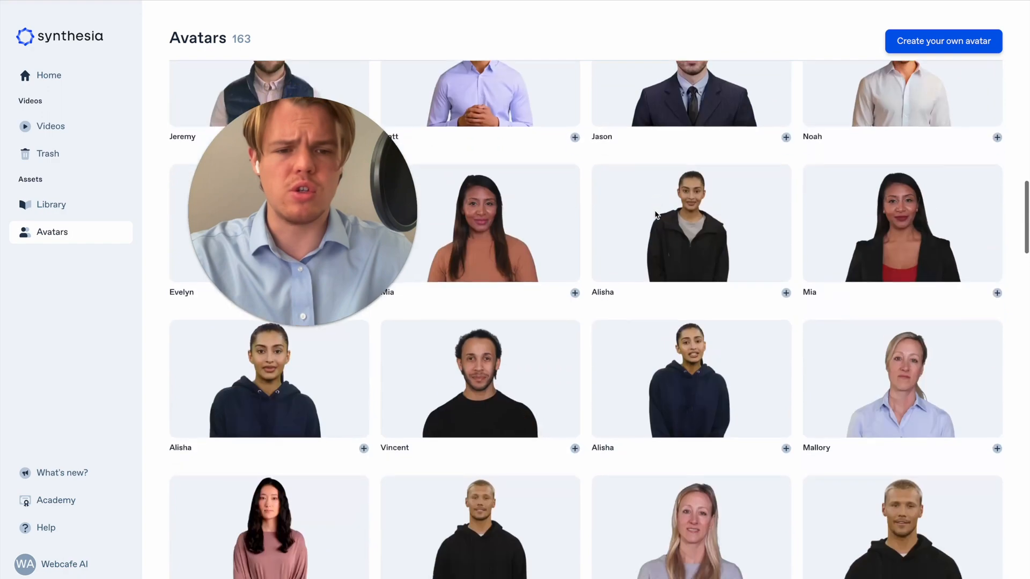
scroll(654, 214, "up", 8)
scroll(655, 215, "up", 5)
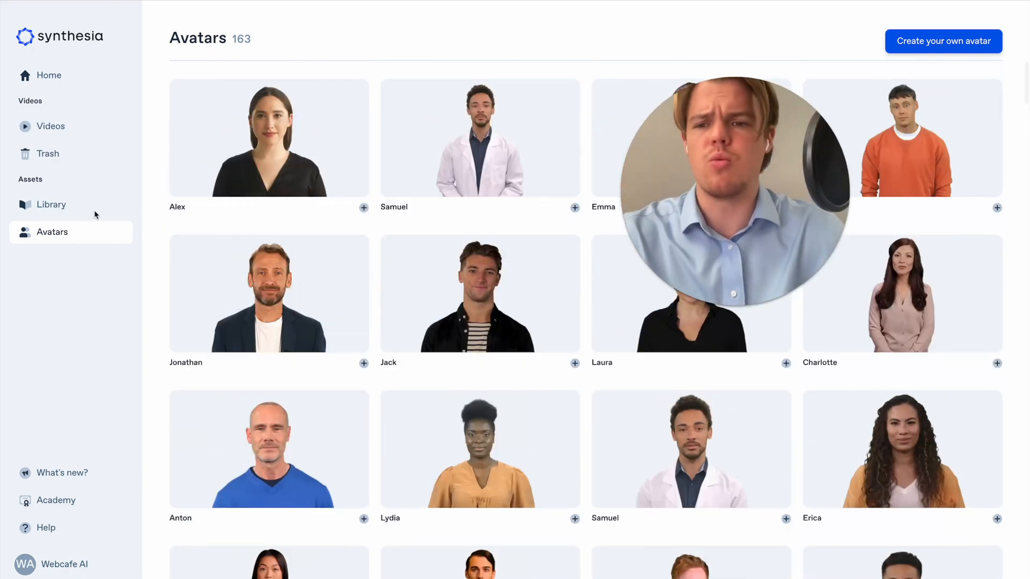
Step: Create a new template from the library's templates and title it Syntheisa Video
left_click(70, 206)
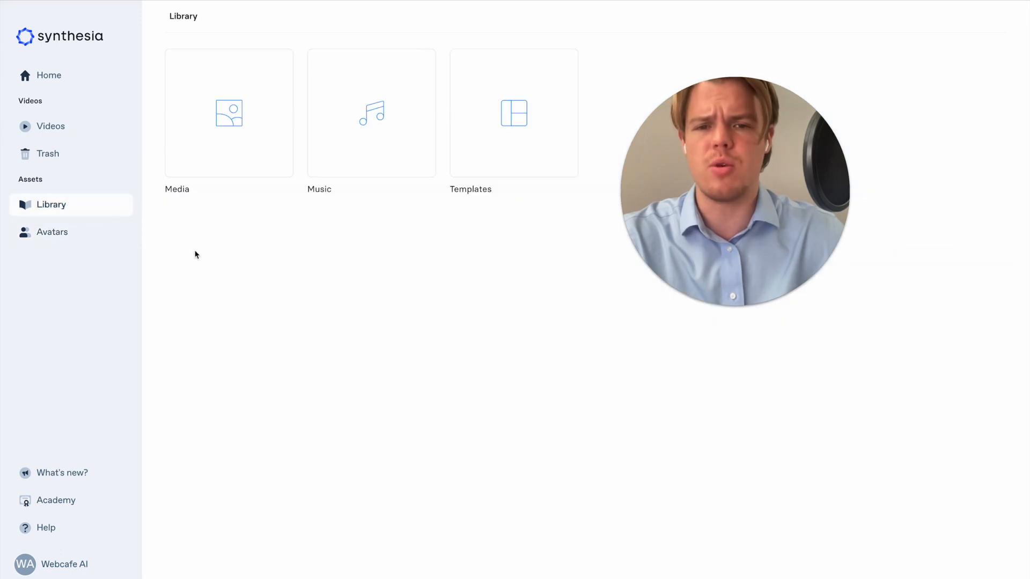
left_click(525, 125)
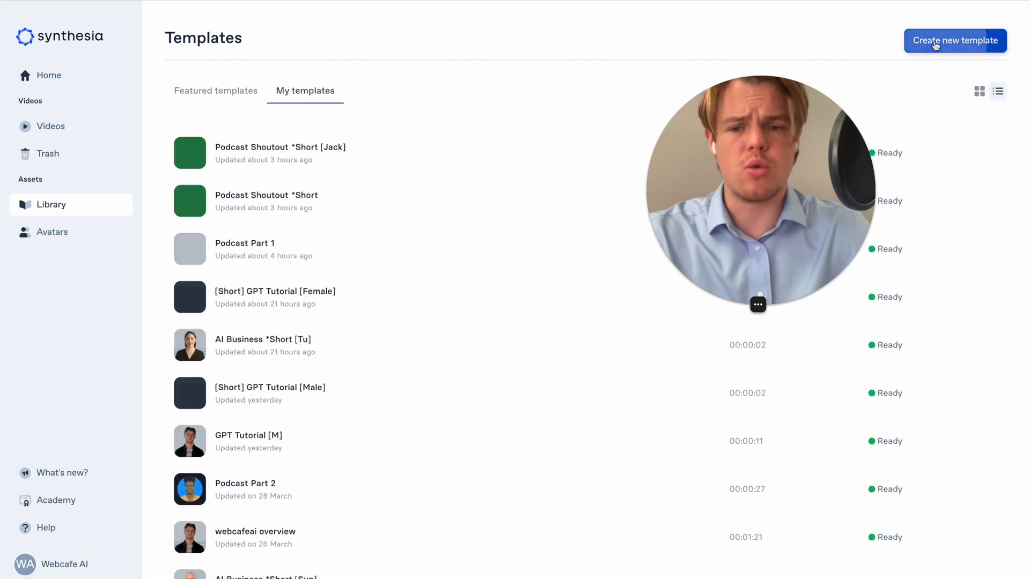
left_click(931, 41)
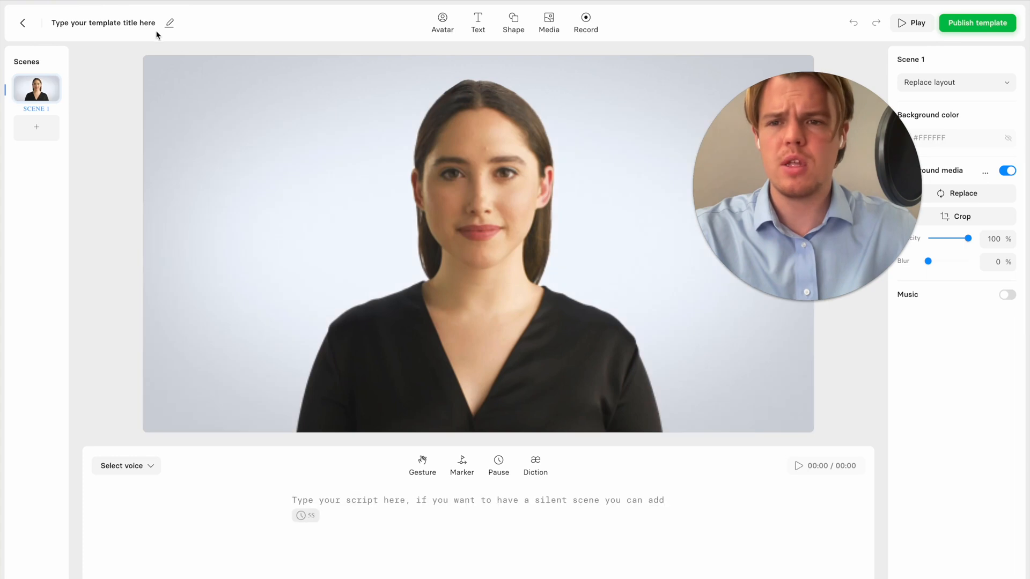
type("S")
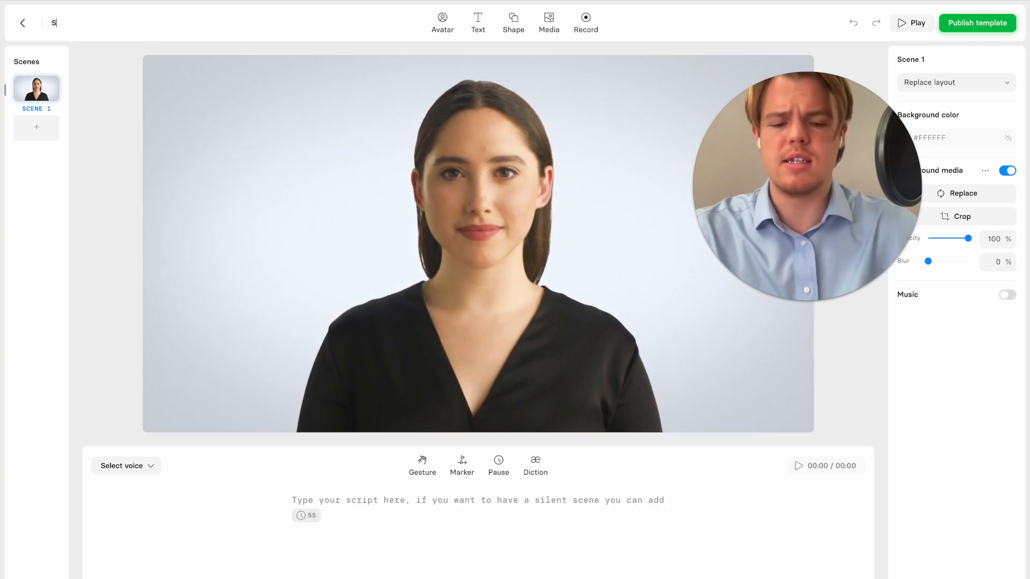
type("yntheisa Video")
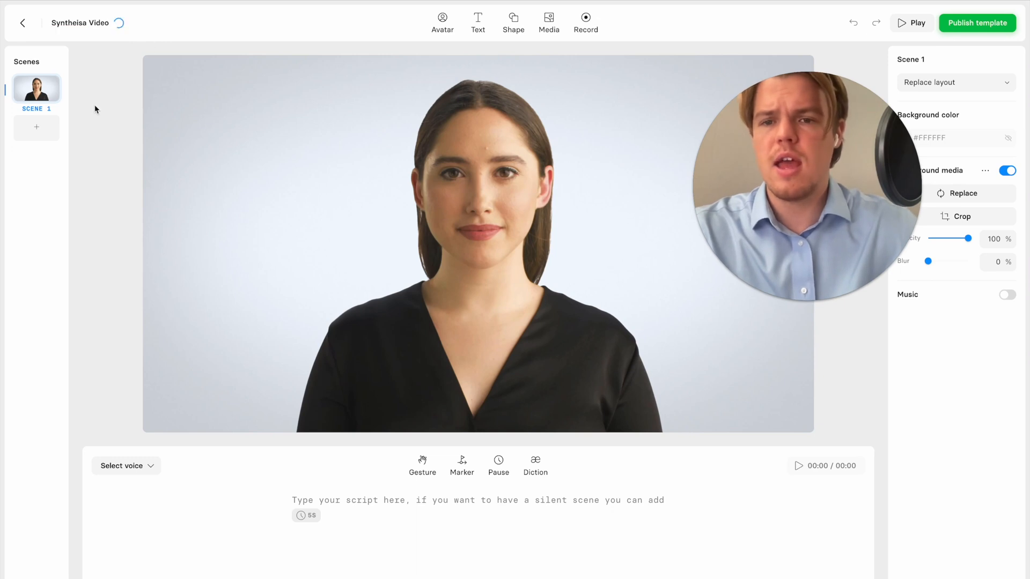
mouse_move(789, 204)
left_mouse_down()
mouse_move(587, 227)
mouse_move(720, 212)
left_mouse_up()
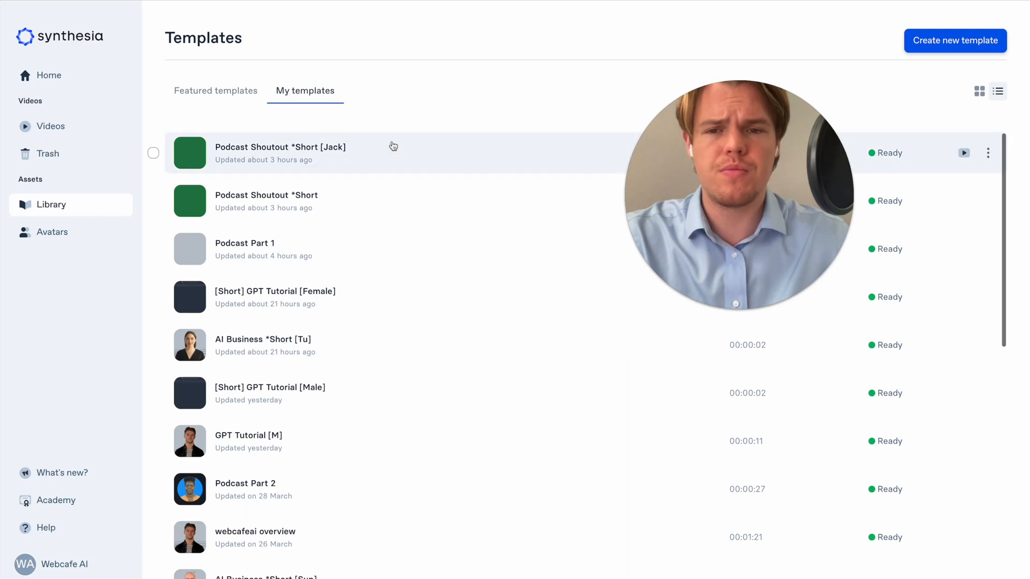
Step: Browse the featured templates in the template library
left_click(204, 91)
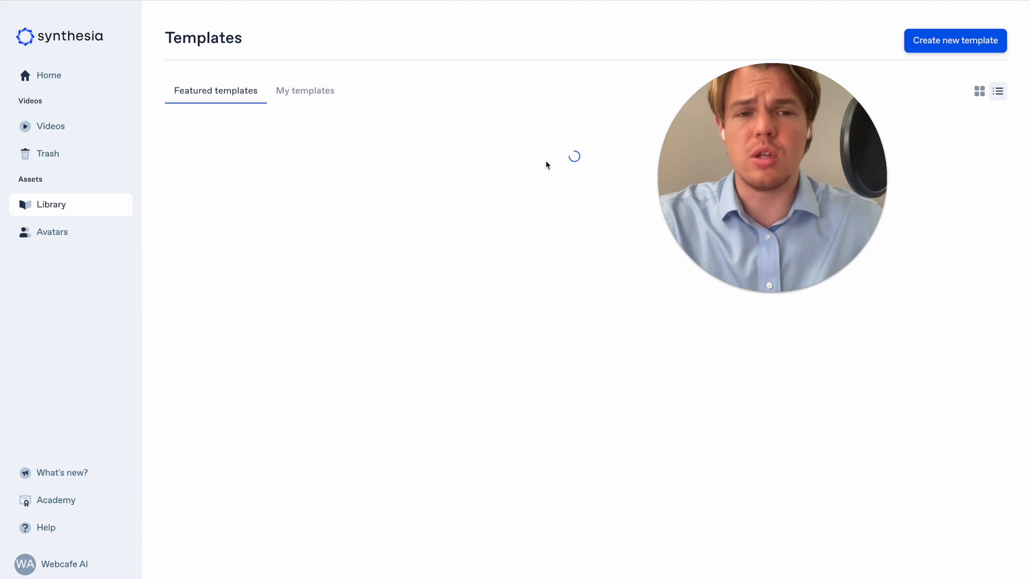
scroll(565, 165, "down", 2)
scroll(565, 165, "up", 2)
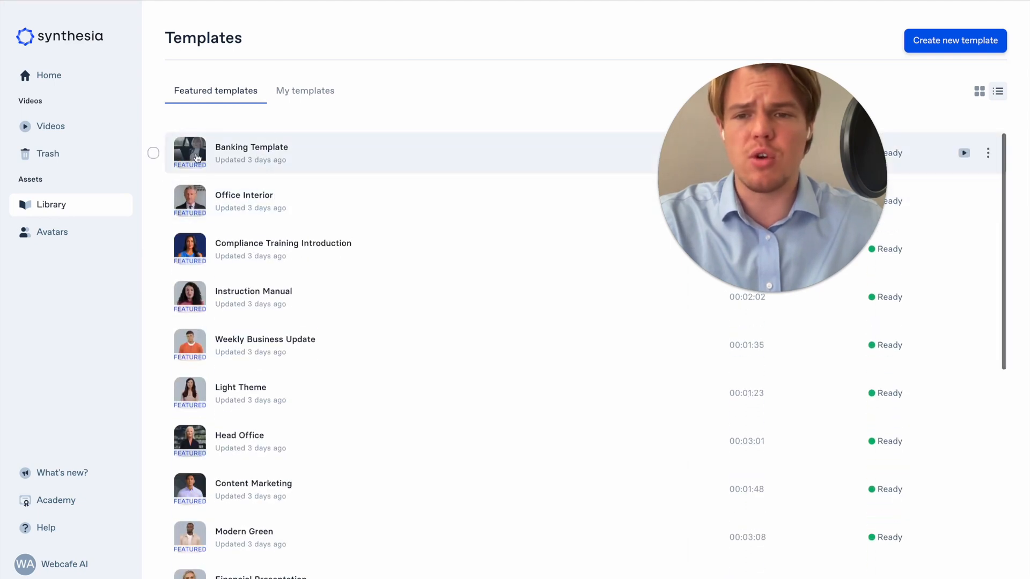
Step: Preview the Banking Template's sample video, skipping through several of its scenes, and close the preview
left_click(284, 158)
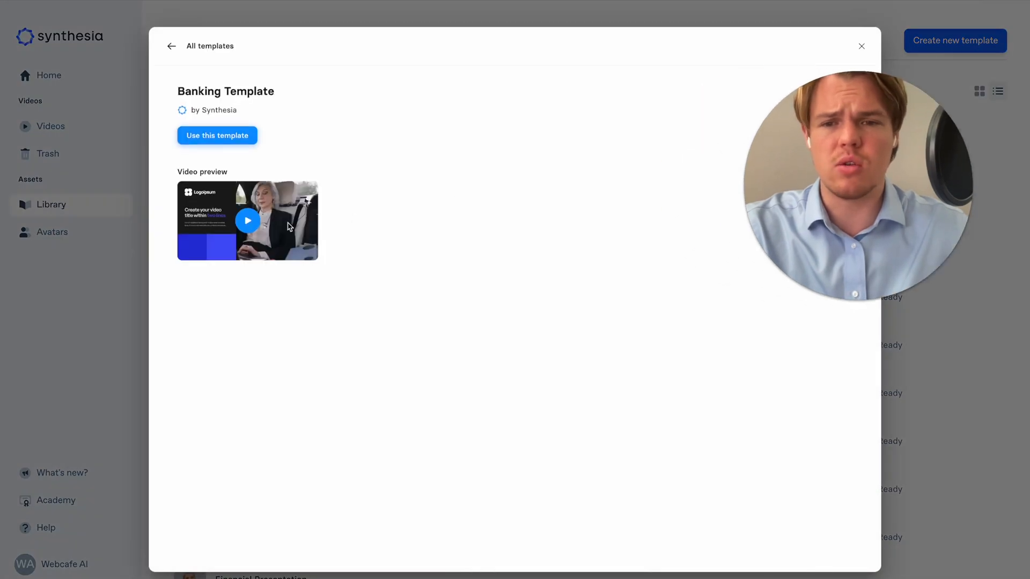
left_click(247, 222)
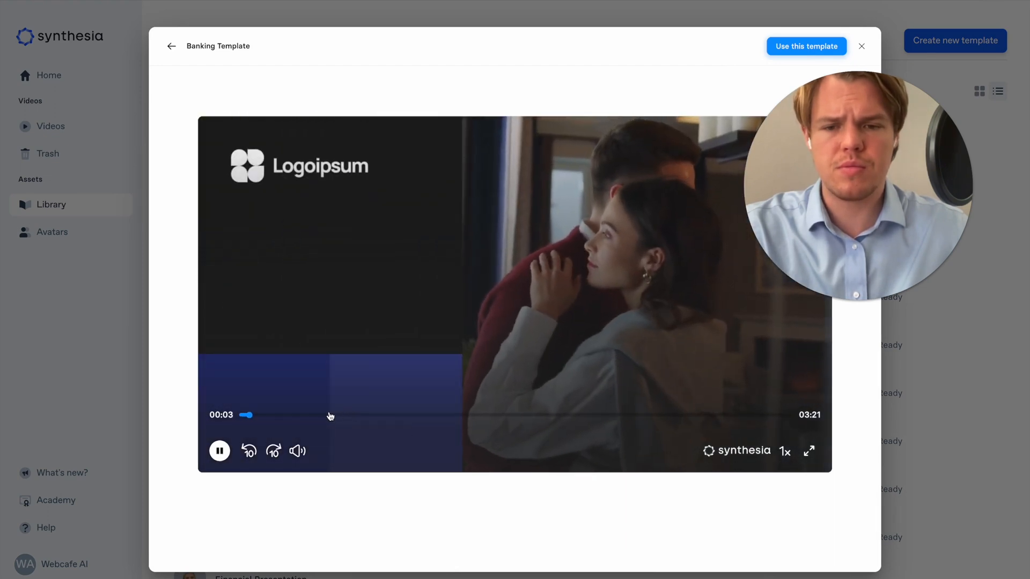
left_click(329, 415)
left_click(416, 420)
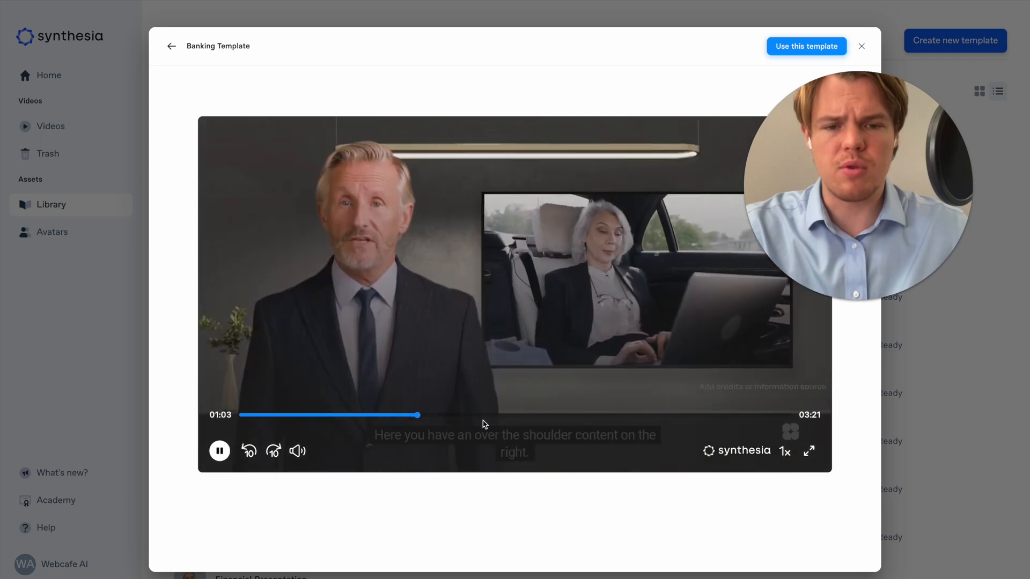
left_click(550, 416)
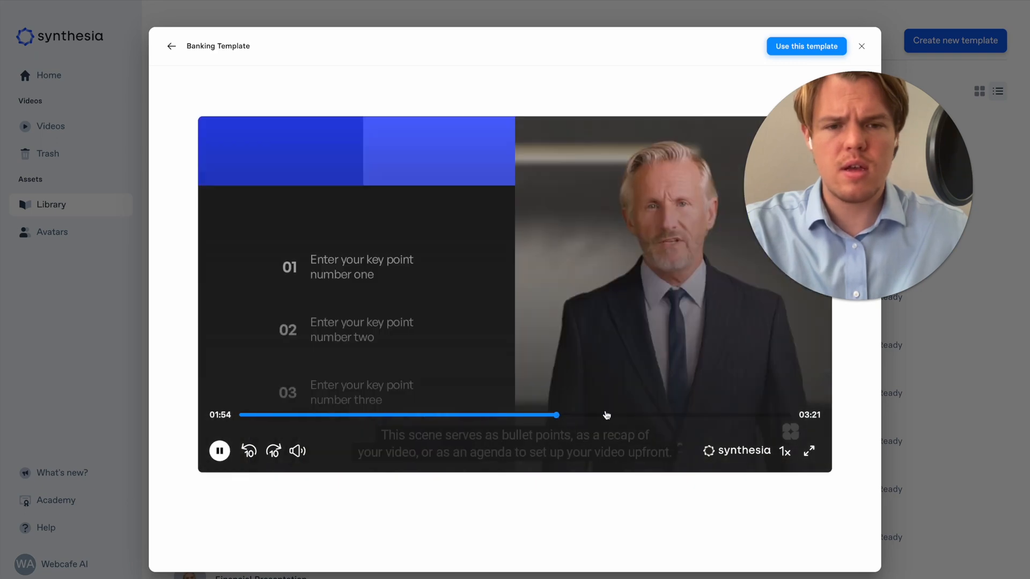
left_click(640, 416)
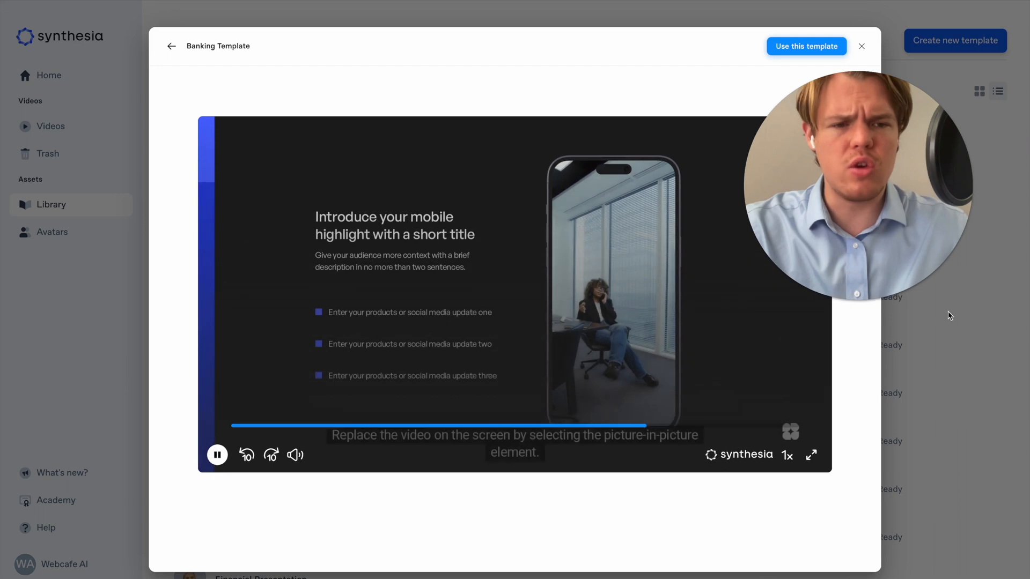
left_click(949, 315)
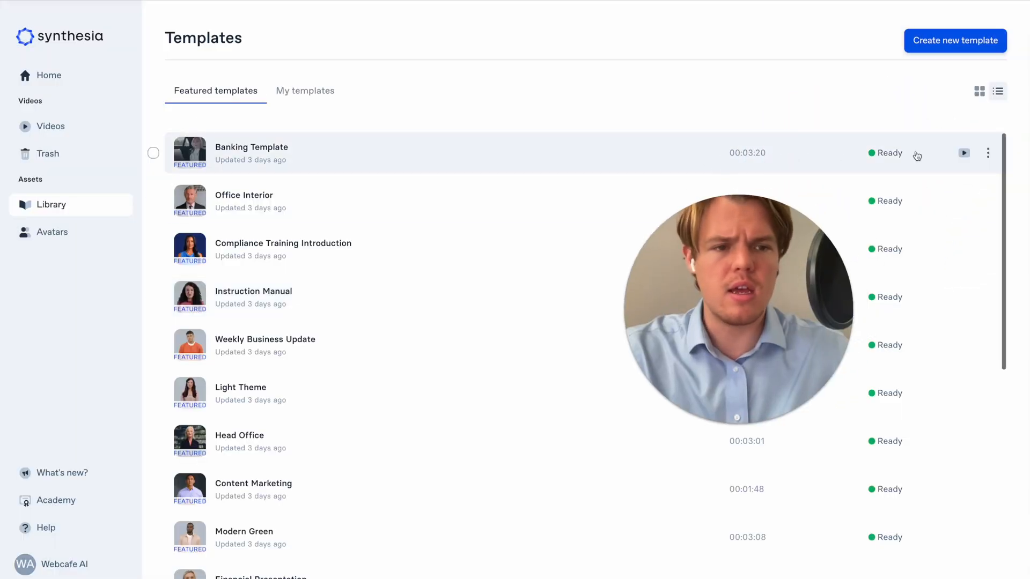
Step: Start a new video from the featured Banking Template
left_click(991, 153)
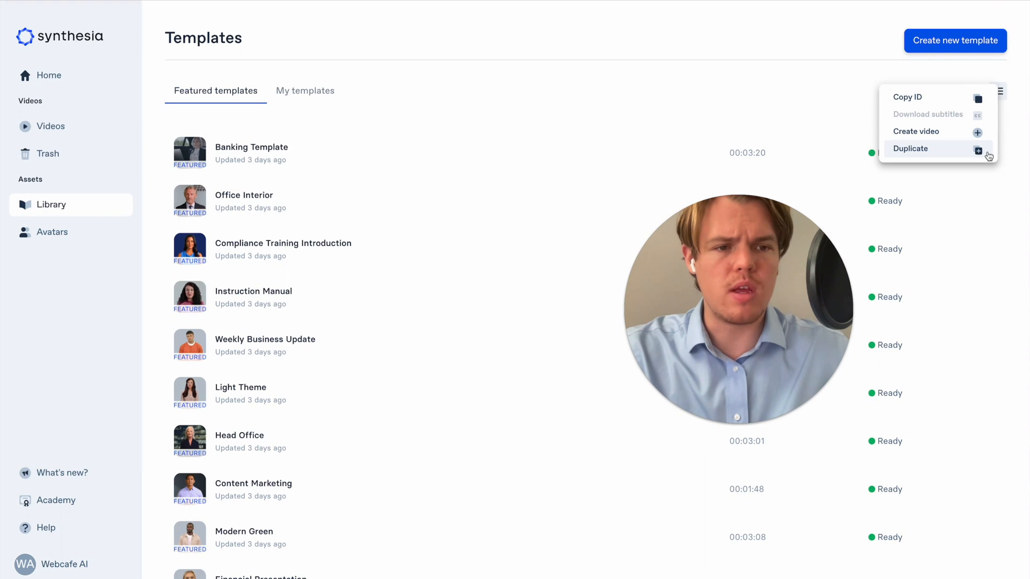
left_click(239, 152)
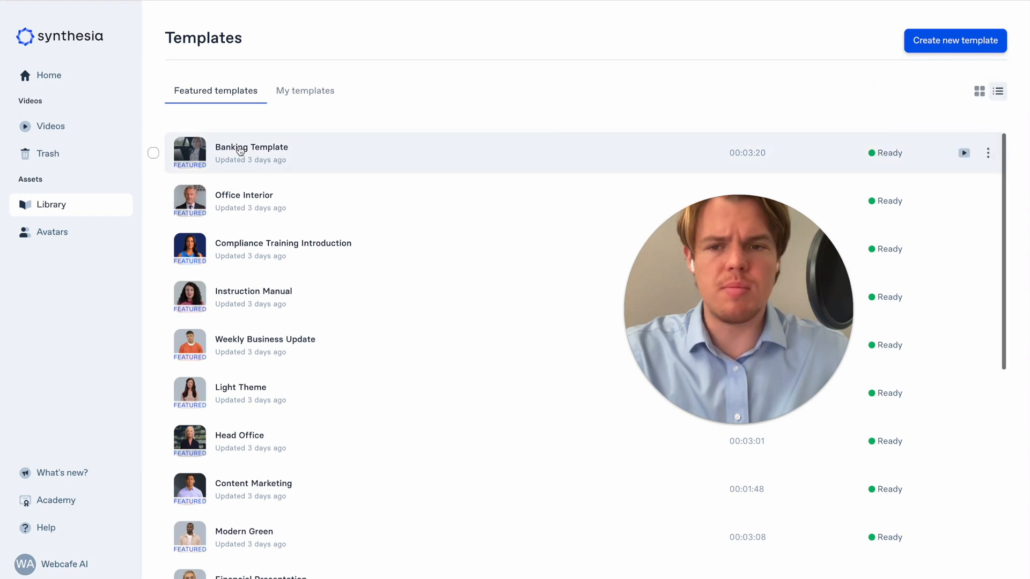
left_click(239, 150)
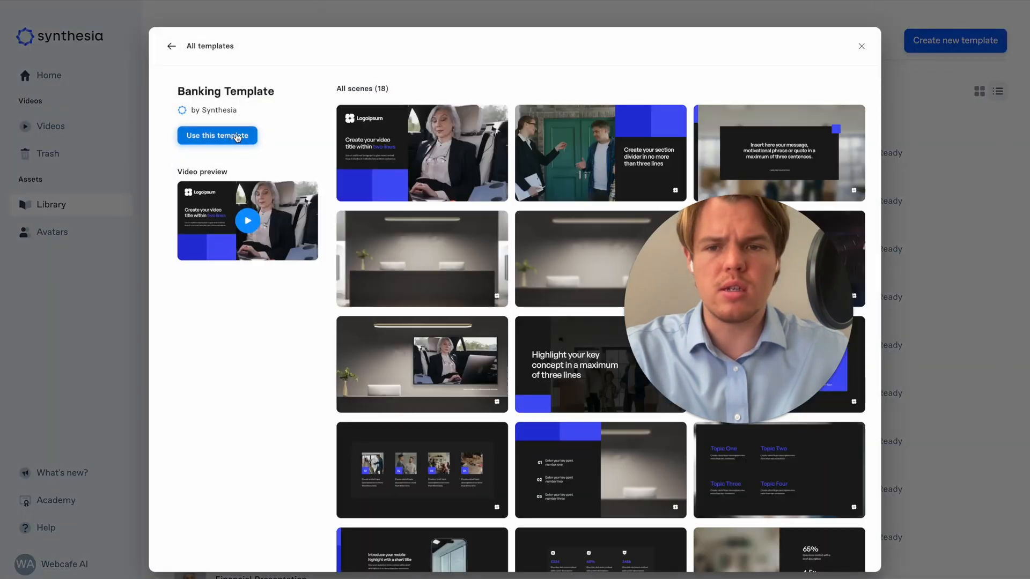
left_click(237, 137)
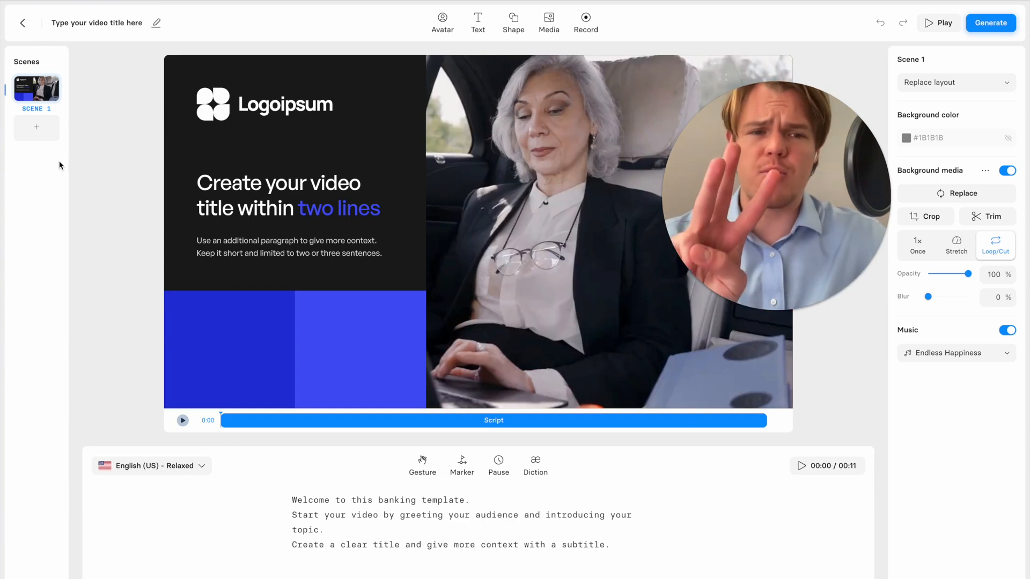
Step: Add the Banking Template's message or quote layout as the second scene
left_click(34, 134)
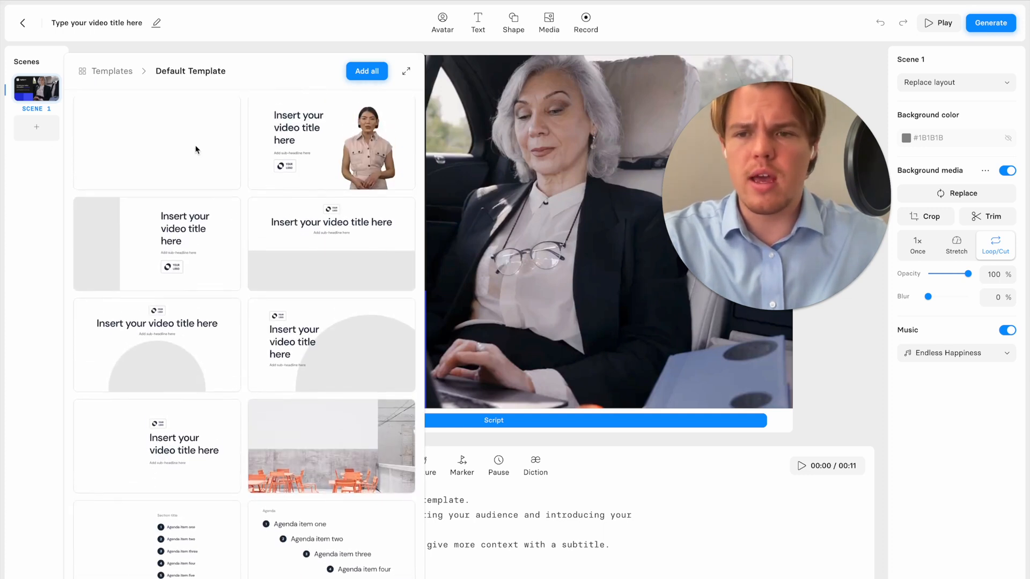
left_click(121, 73)
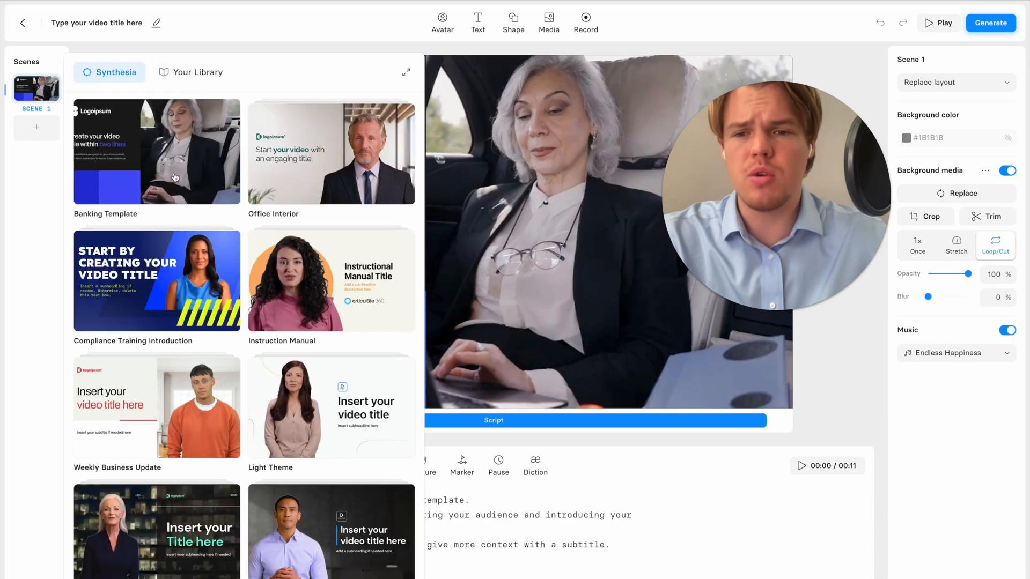
left_click(174, 177)
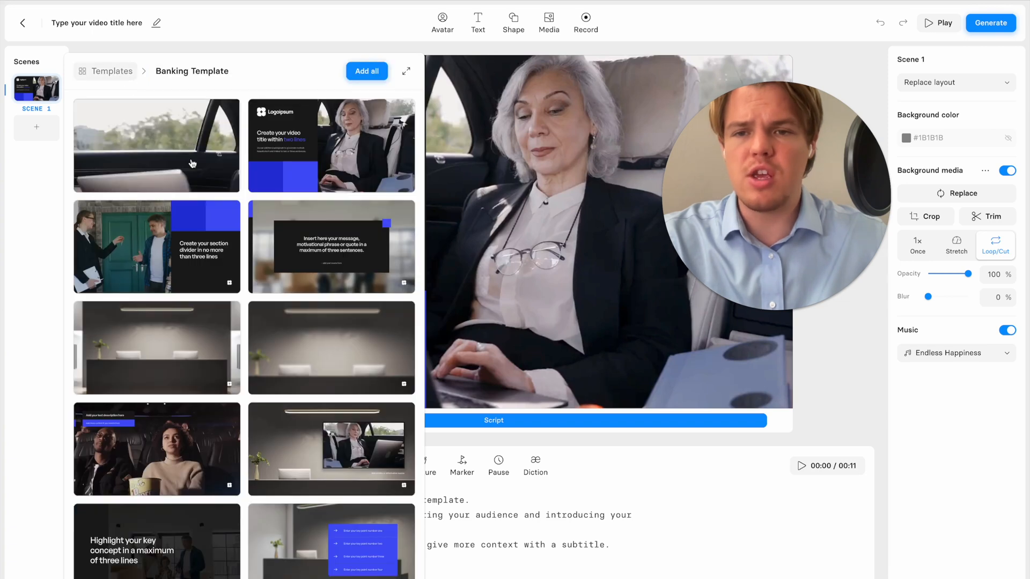
left_click(209, 274)
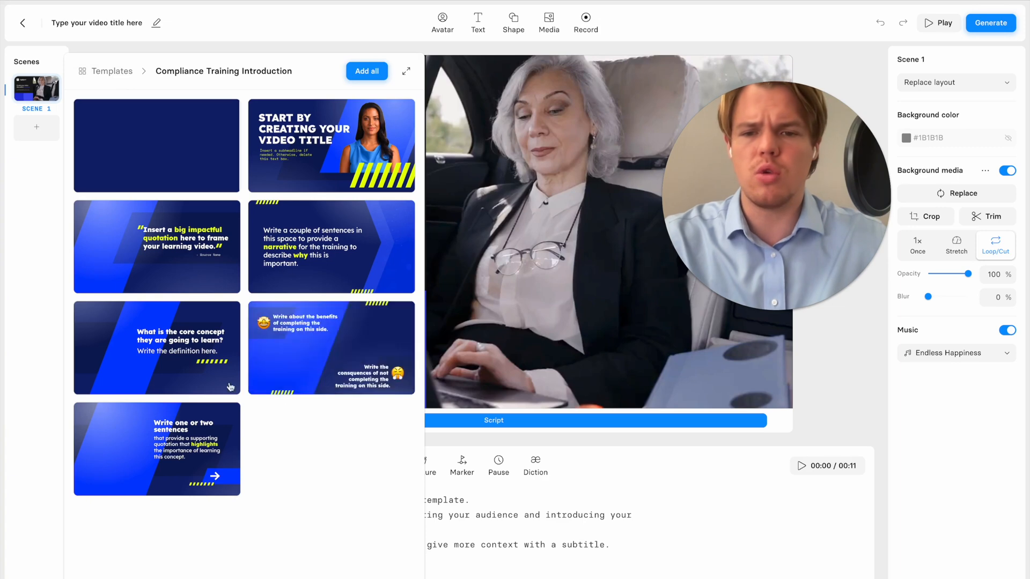
left_click(114, 72)
left_click(184, 173)
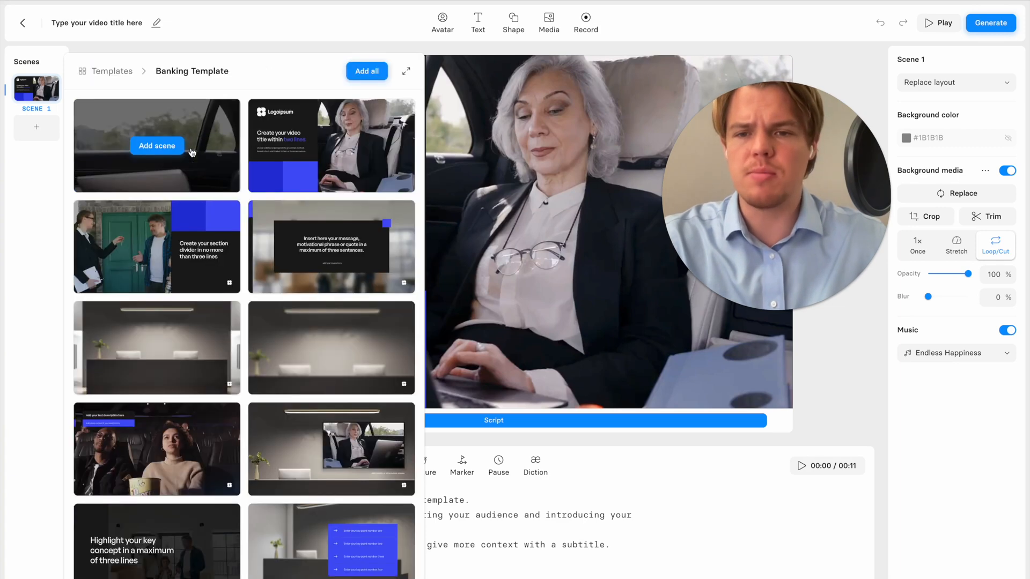
scroll(265, 240, "down", 3)
scroll(264, 279, "up", 2)
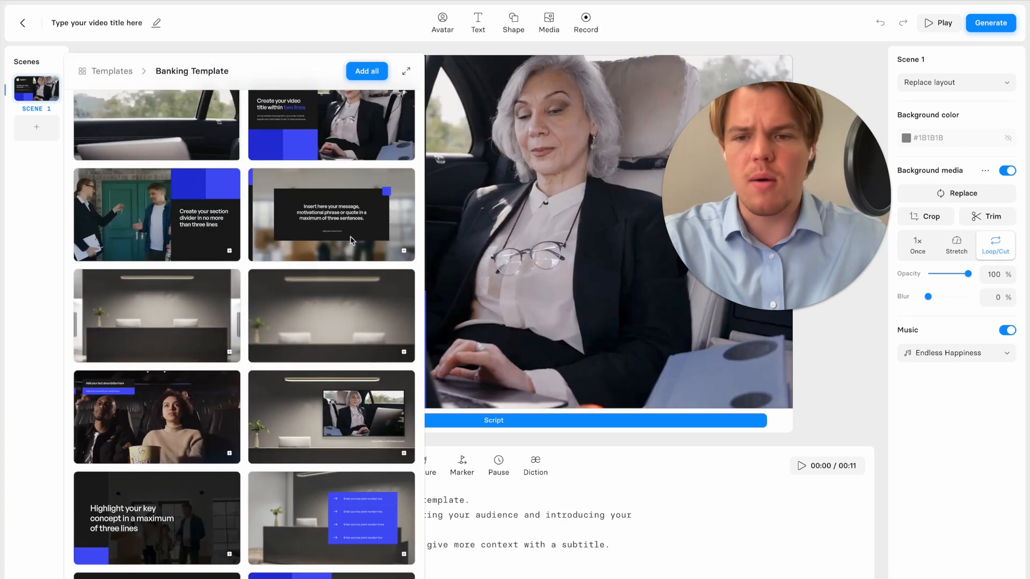
left_click(350, 214)
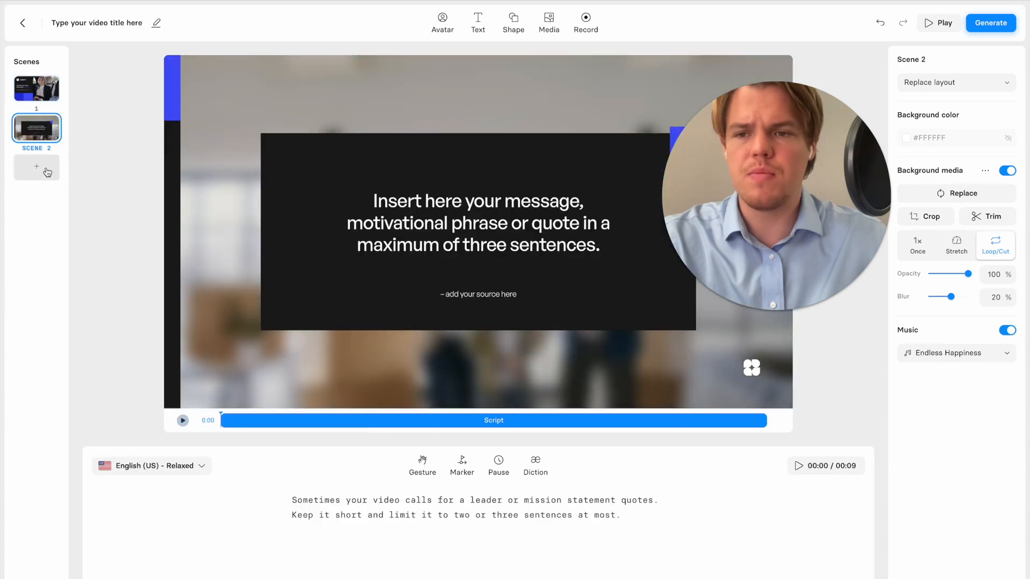
Step: Add the Banking Template's "Thank you for watching" layout as the third scene
left_click(48, 172)
scroll(226, 260, "down", 5)
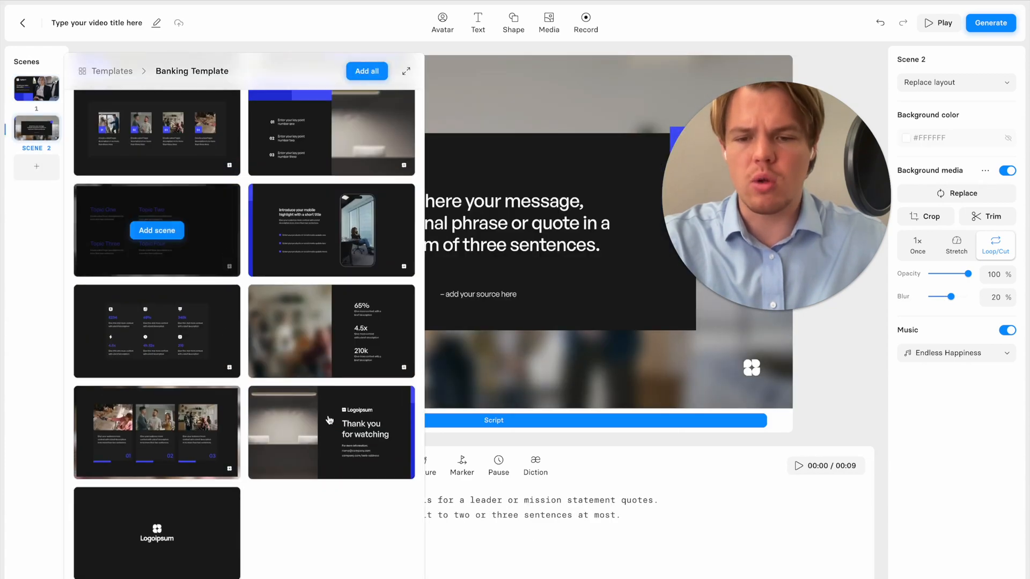
mouse_move(331, 428)
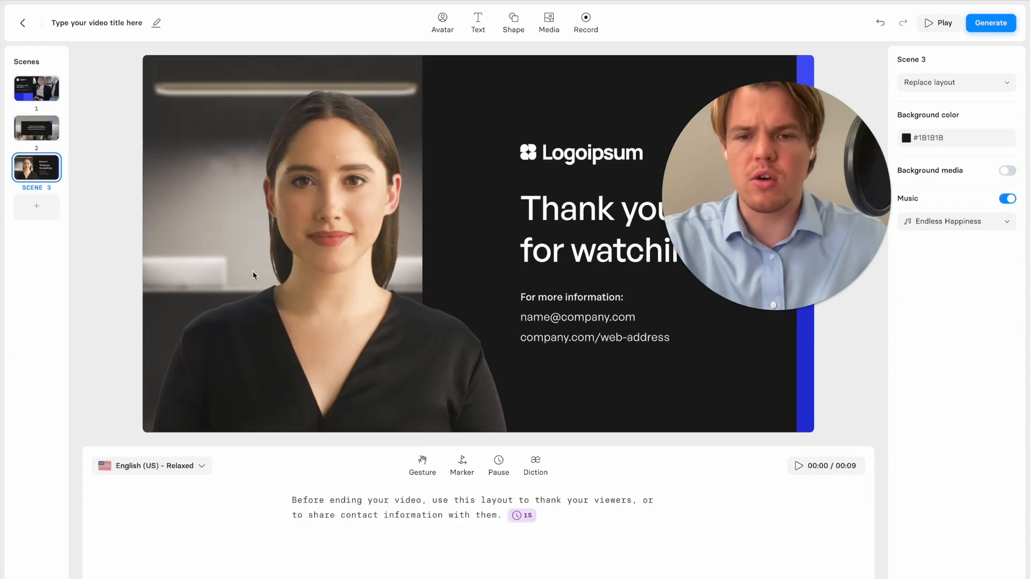
Step: Replace the logo icon in scene 1 with the uploaded image cff.jpg
left_click(29, 96)
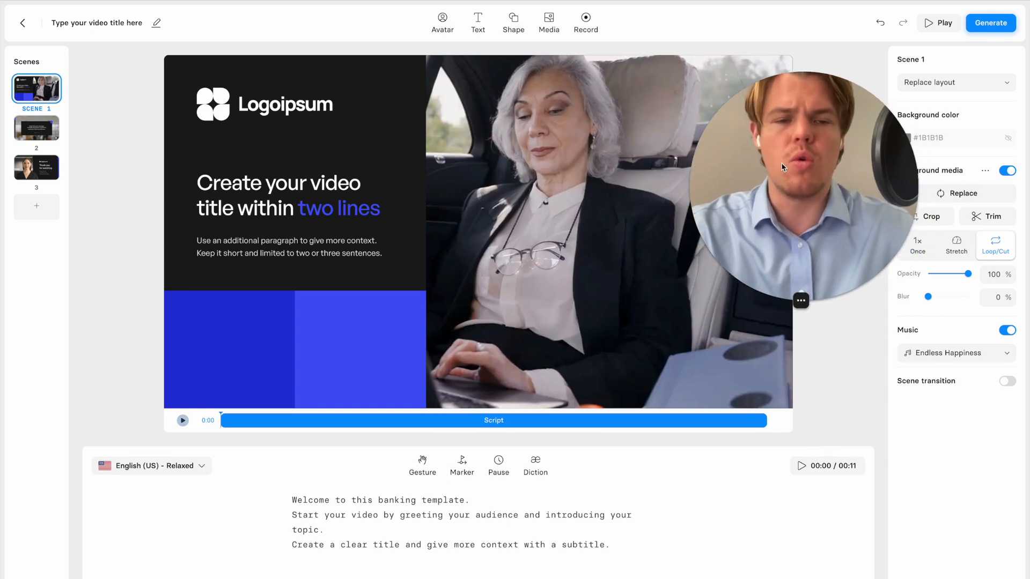
left_click(249, 105)
left_click(220, 110)
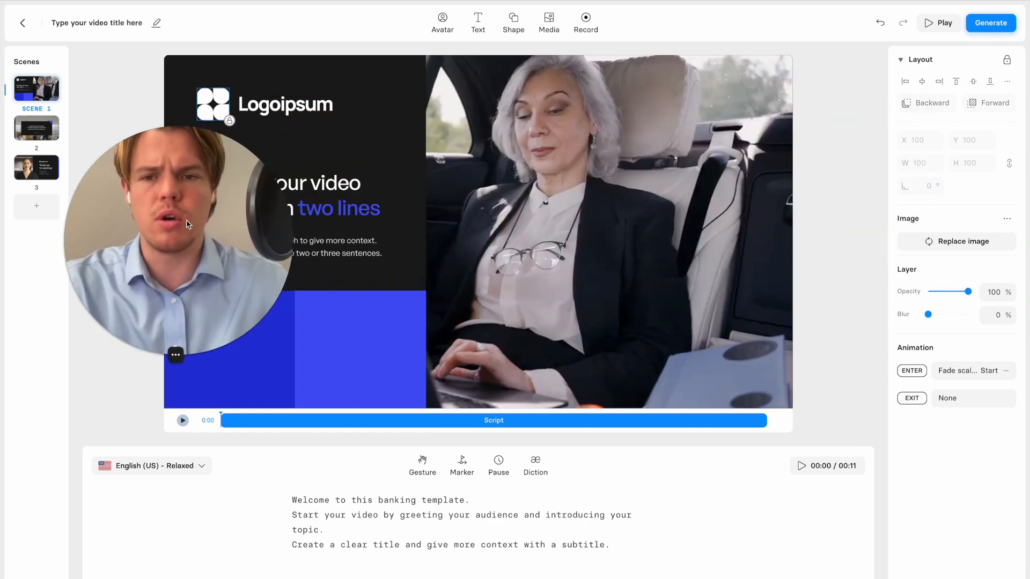
left_click(941, 249)
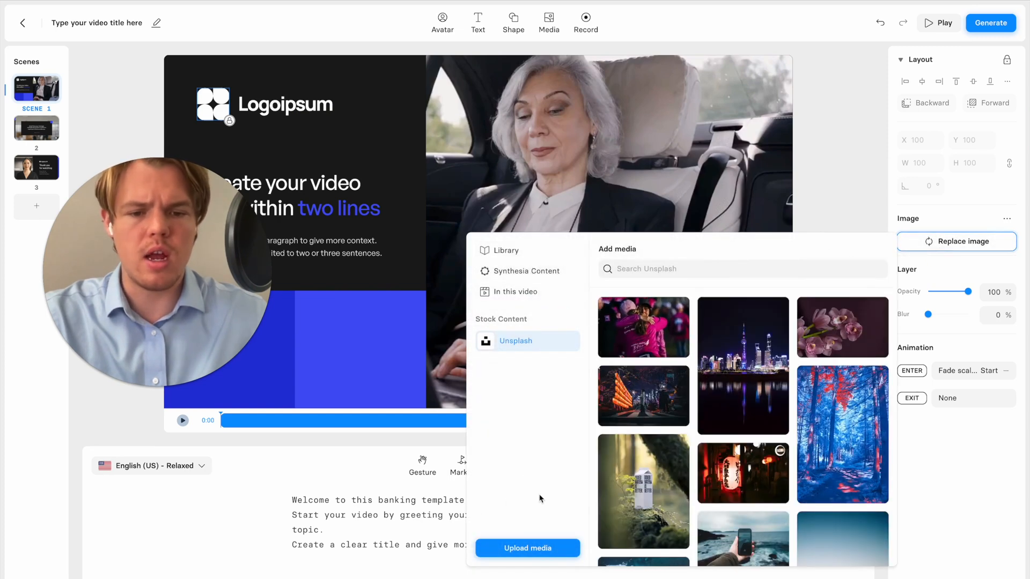
left_click(527, 548)
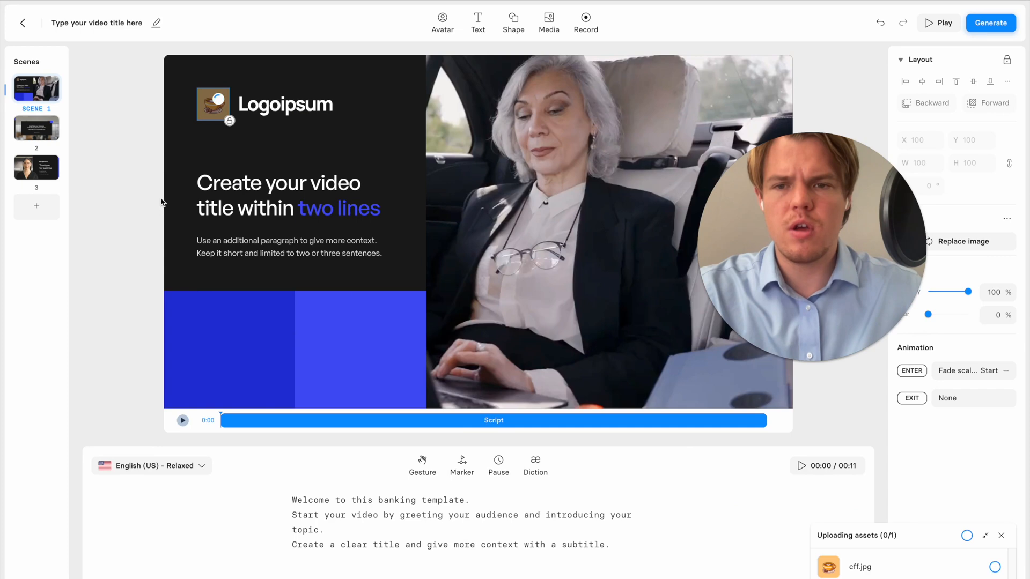
Step: Title the video Video Template Youtube
left_click(283, 110)
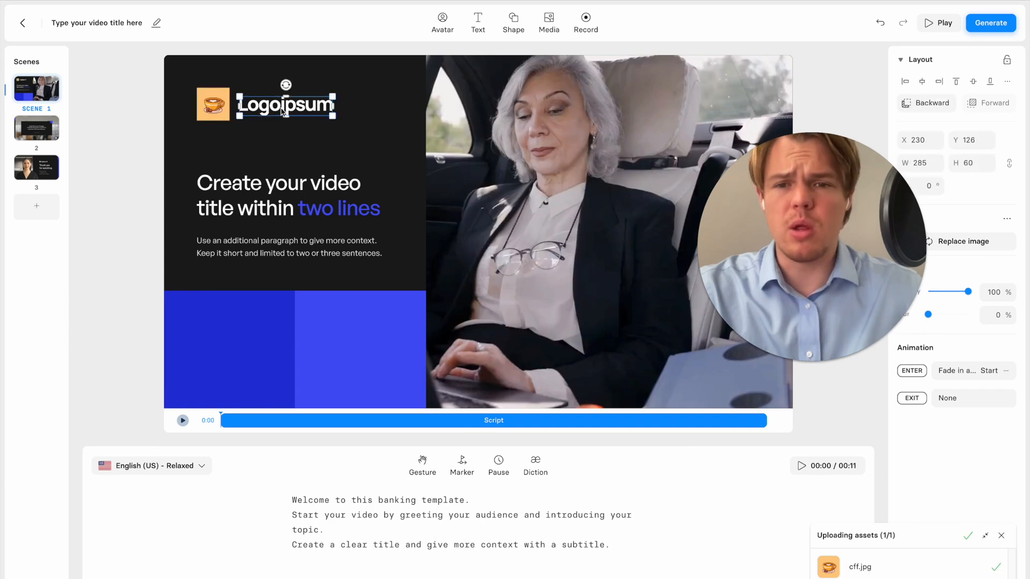
left_click(136, 22)
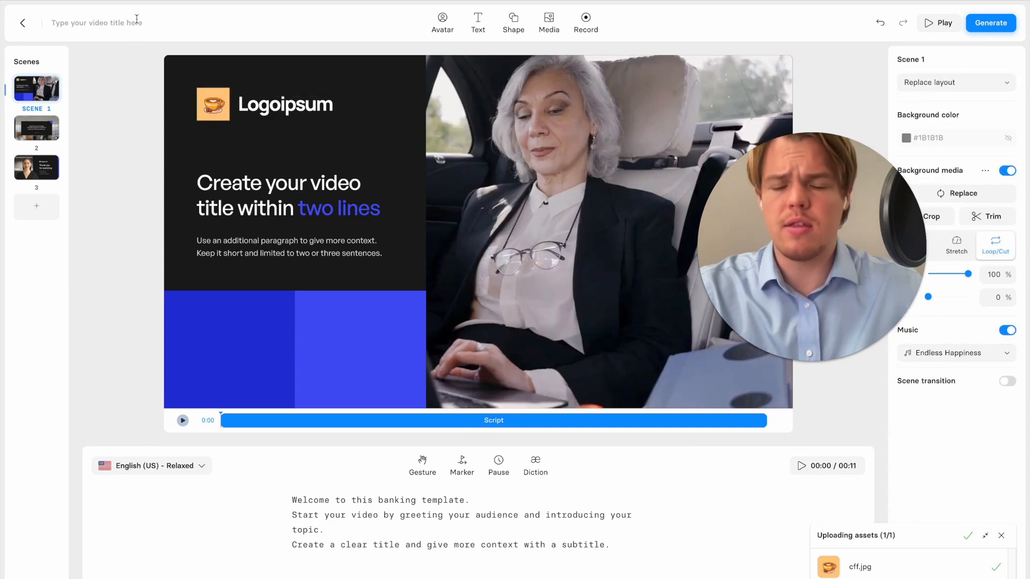
type("Video T")
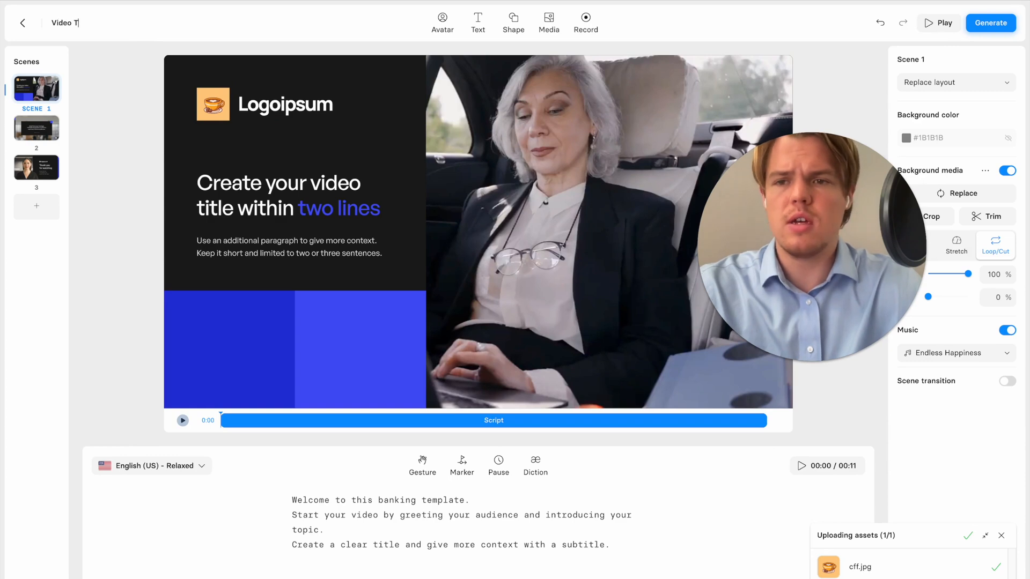
type("emplate Yotuv")
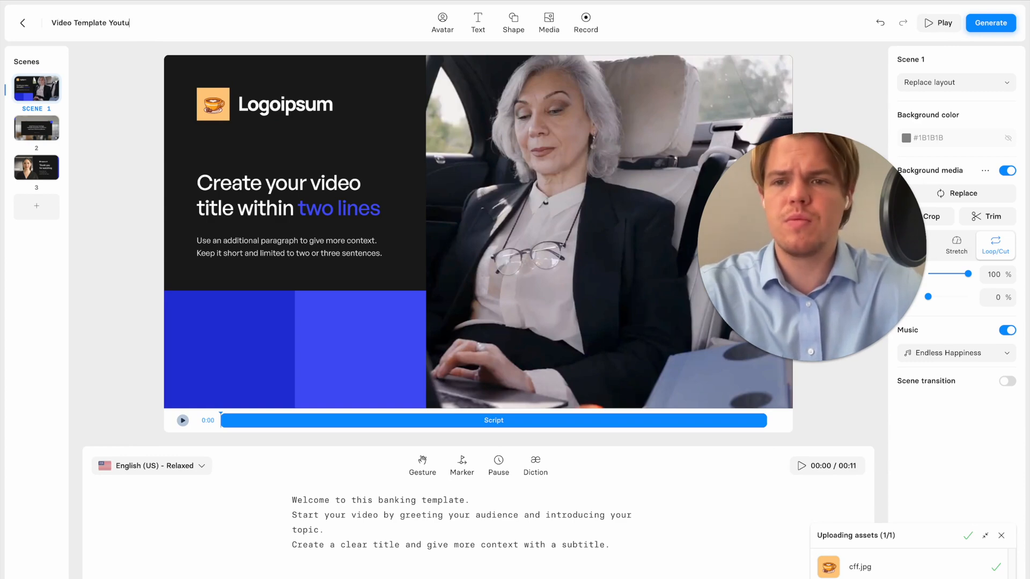
type("be")
Step: Move the Logoipsum wordmark in scene 1 slightly to X 232, Y 120
left_click(307, 113)
left_click(307, 116)
left_click_drag(307, 108, 305, 105)
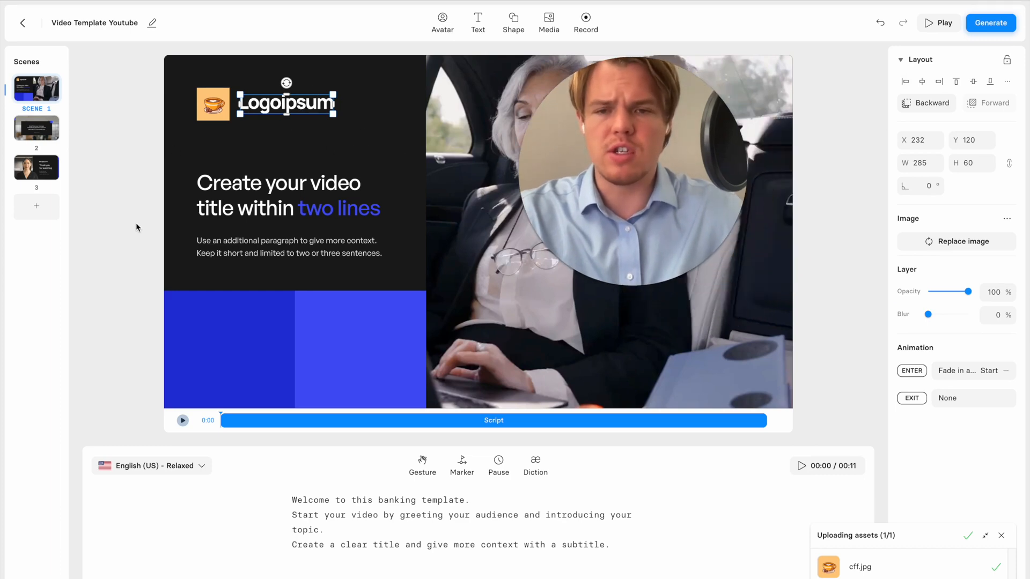
left_click(291, 192)
left_click(284, 212)
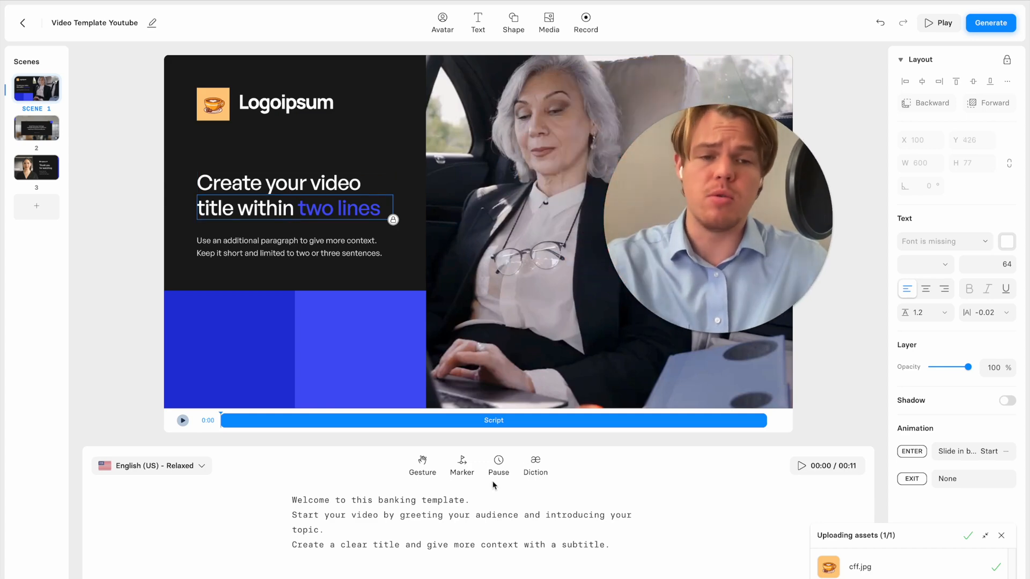
Step: Delete the Logoipsum wordmark and add a title text box reading "Joe's Coffe" to scene 1
left_click(282, 105)
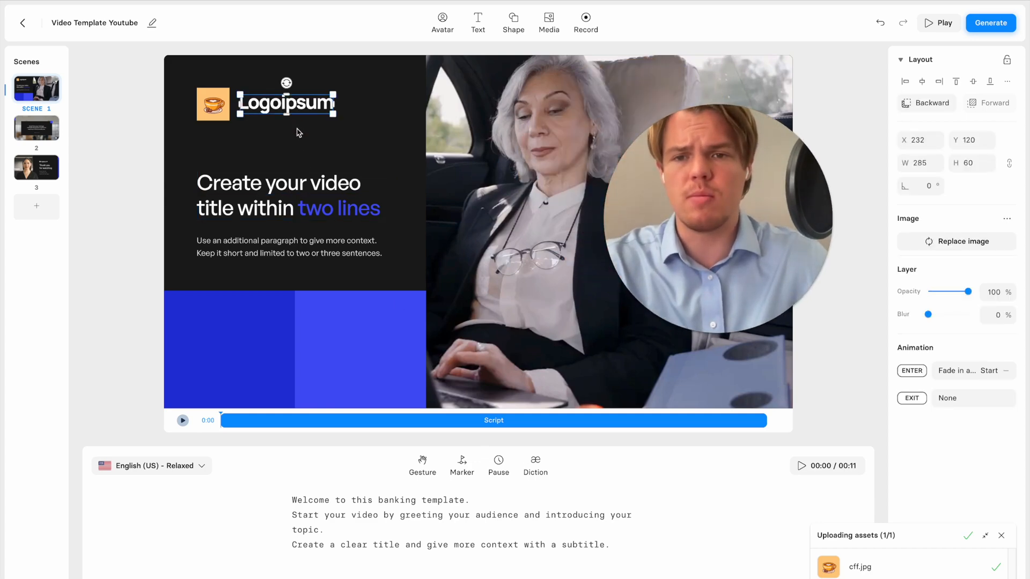
key("Delete")
left_click(478, 22)
left_click(467, 83)
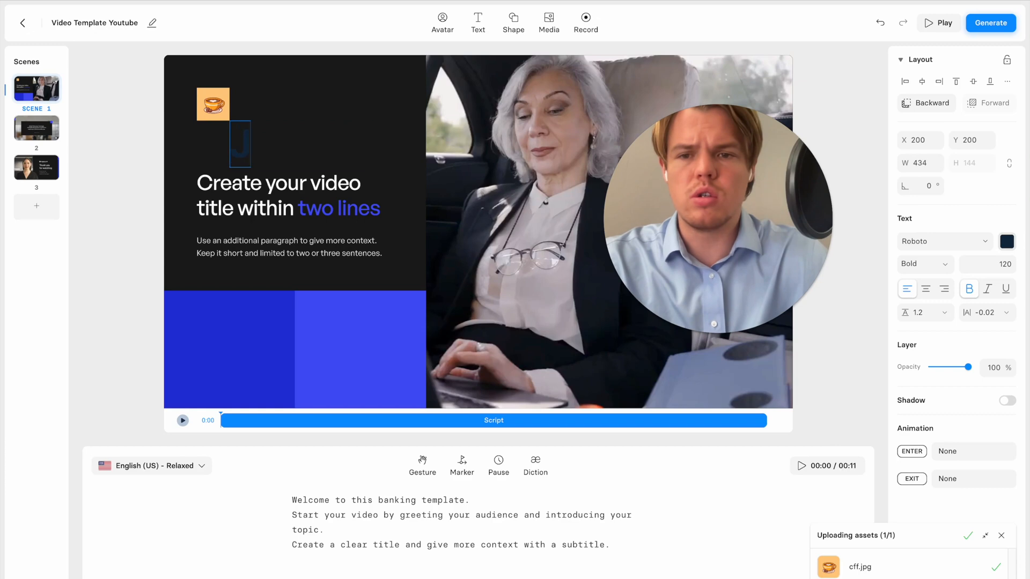
type("Joe's Cof")
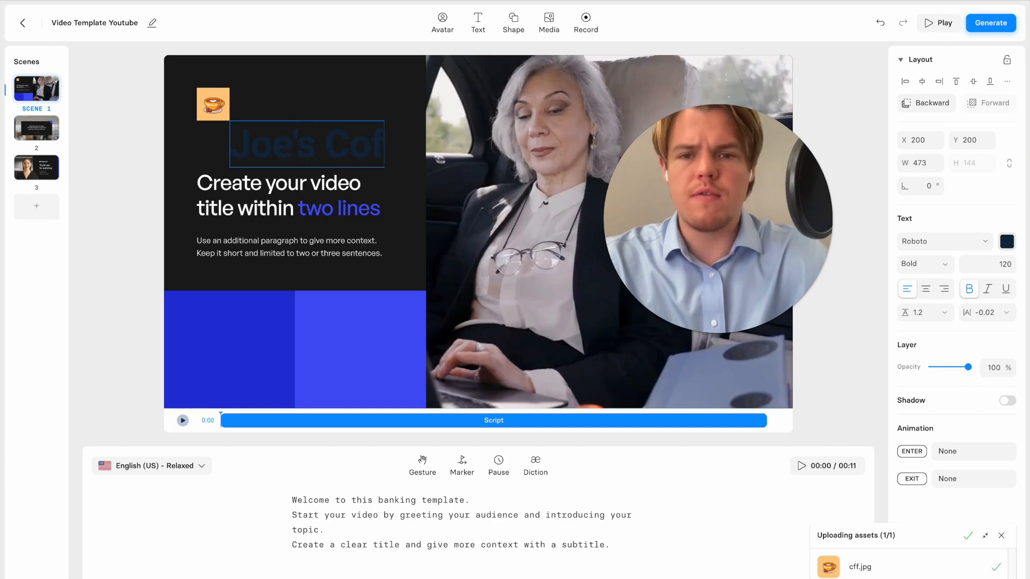
type("fe")
Step: Set the "Joe's Coffe" text in scene 1 to font size 90 and colour it white
key("super+a")
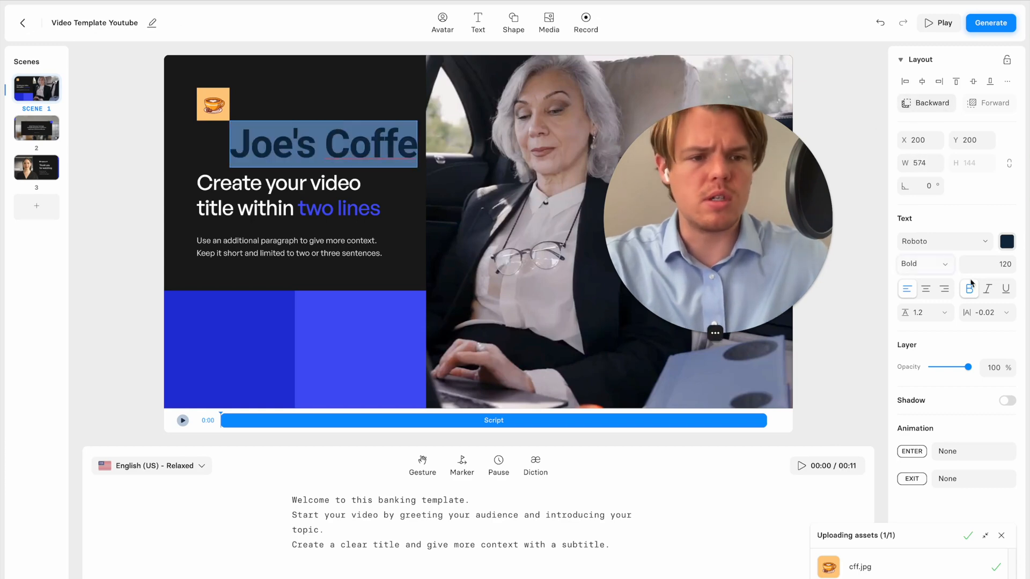
left_click(1006, 265)
key("BackSpace")
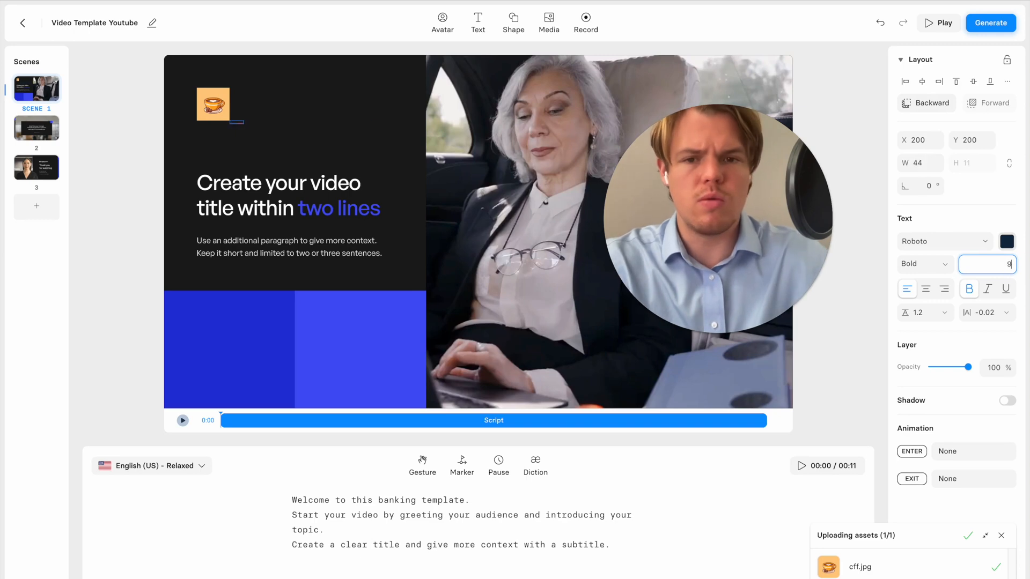
left_click(1006, 245)
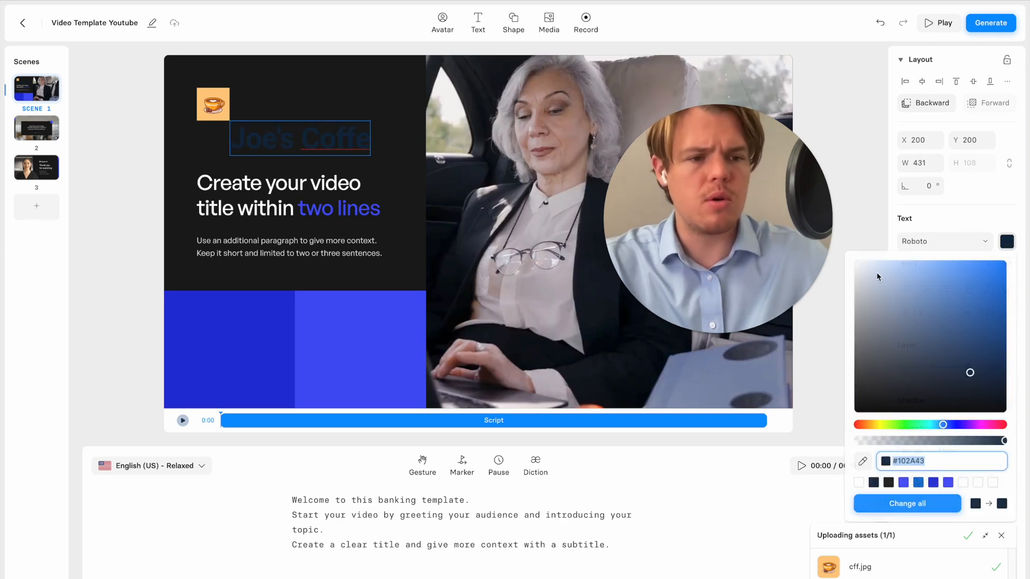
left_click_drag(875, 272, 809, 202)
Step: Correct the brand text to "Joe's Coffee" and move it beside the coffee logo, at about X 233, Y 96
left_click(320, 138)
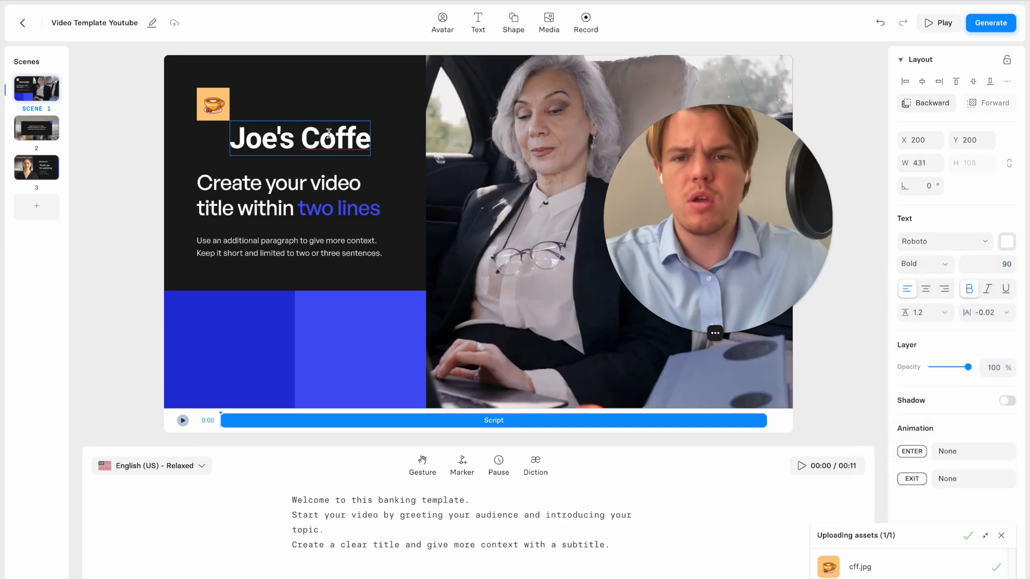
type("e")
key("Escape")
left_click_drag(315, 147, 325, 115)
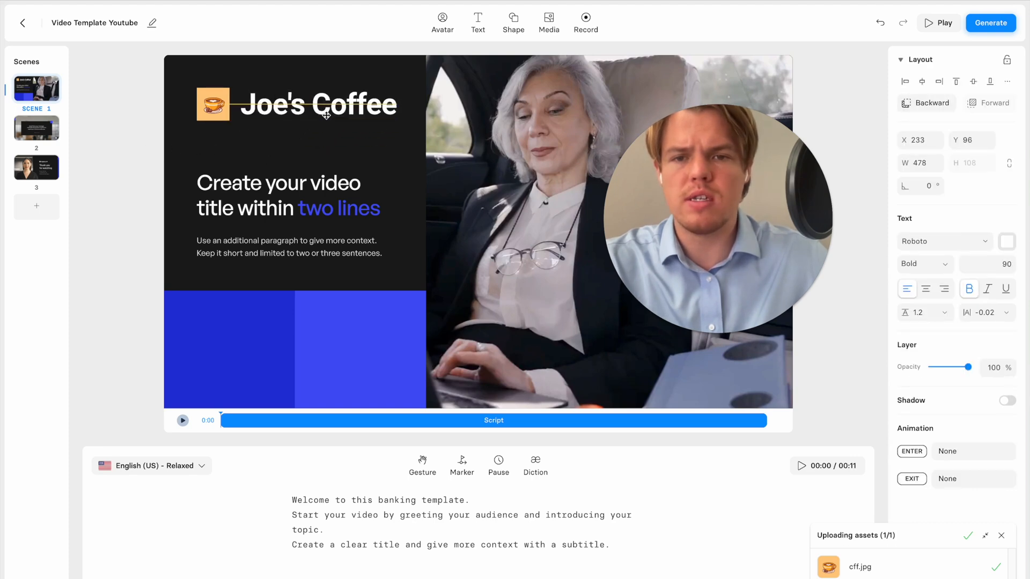
left_click(120, 143)
Step: Unlock the context paragraph below the title in scene 1 and select its text for replacement
left_click(360, 254)
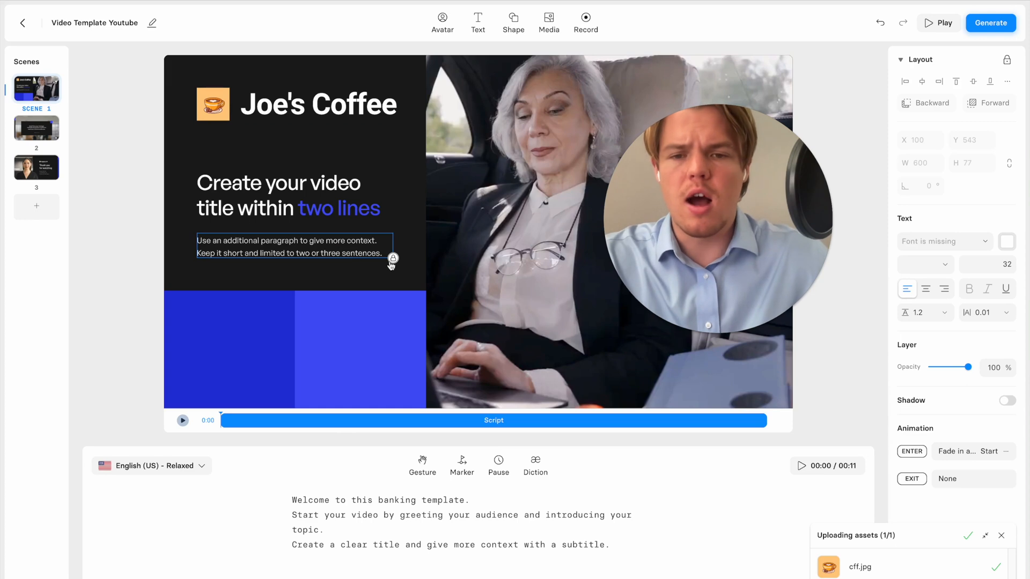
right_click(350, 251)
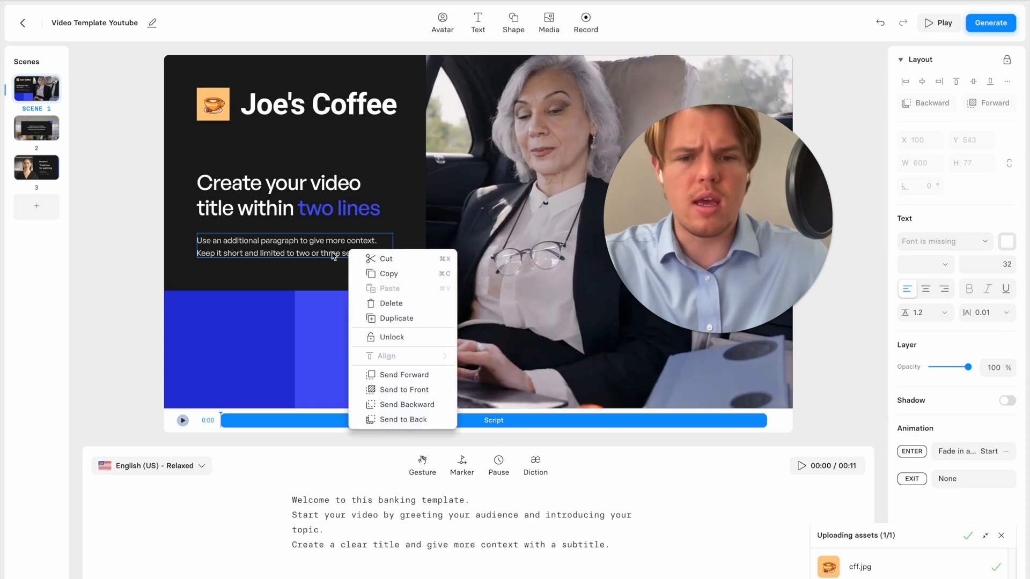
left_click(391, 337)
triple_click(316, 253)
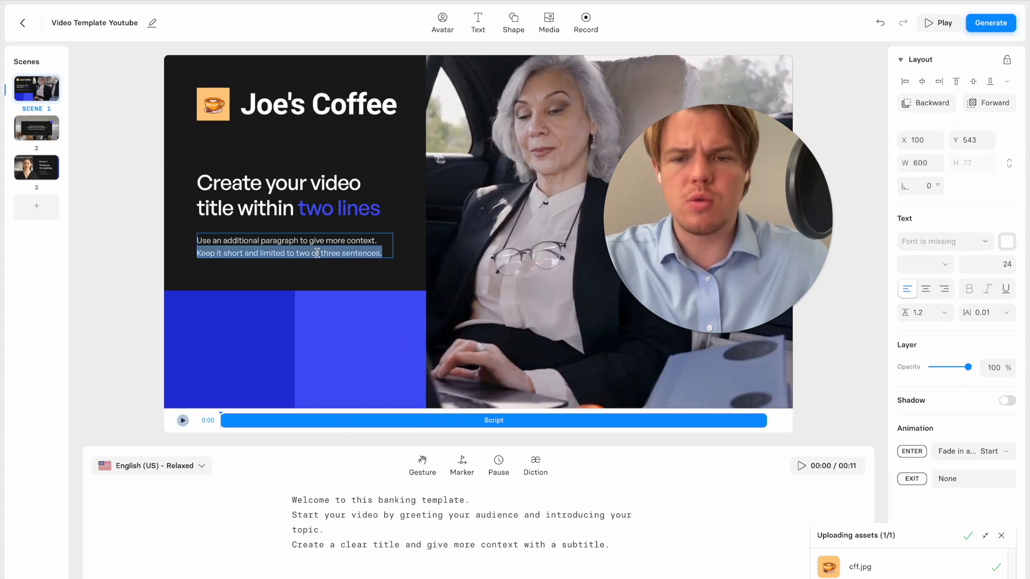
key("ctrl+a")
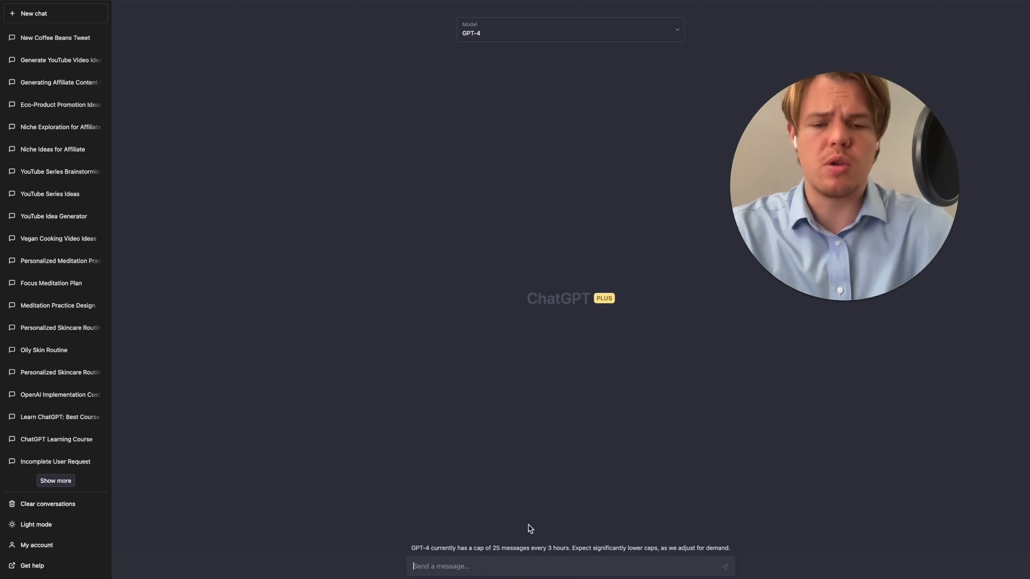
Step: Switch to ChatGPT and submit business name "Joe's Coffee", service "we are. cafe that sells coffee", and the request "Generate 2 sentence description"
type("Busines")
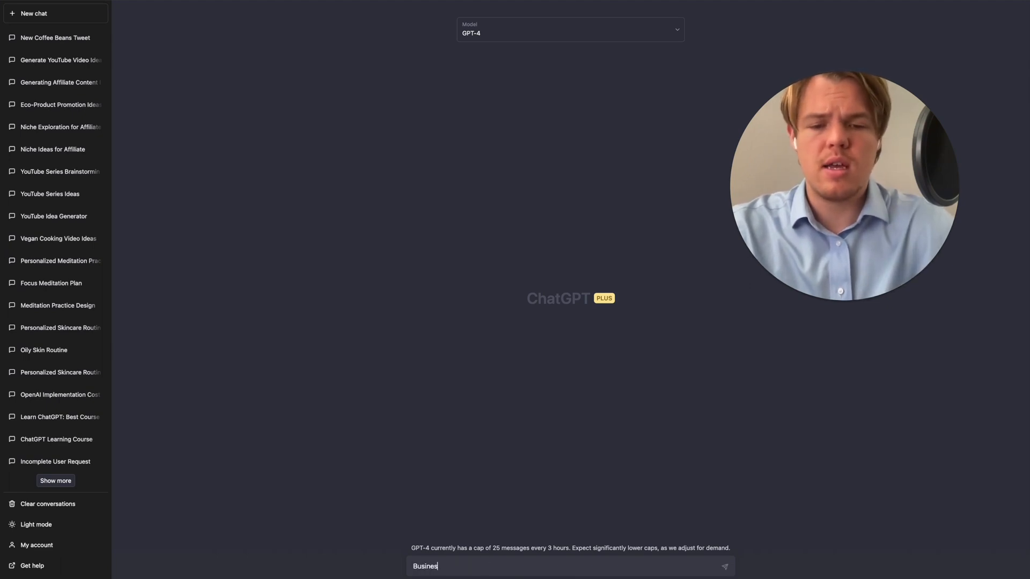
type("s name:ChatGPT")
key("BackSpace")
type("Joe's ")
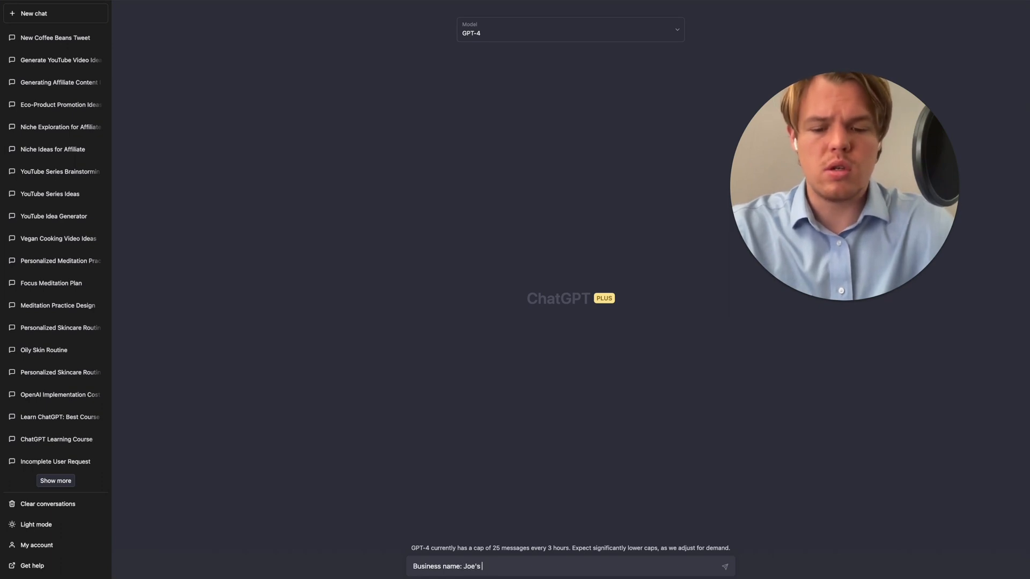
type("Coffee")
key("shift+Return")
type("Se")
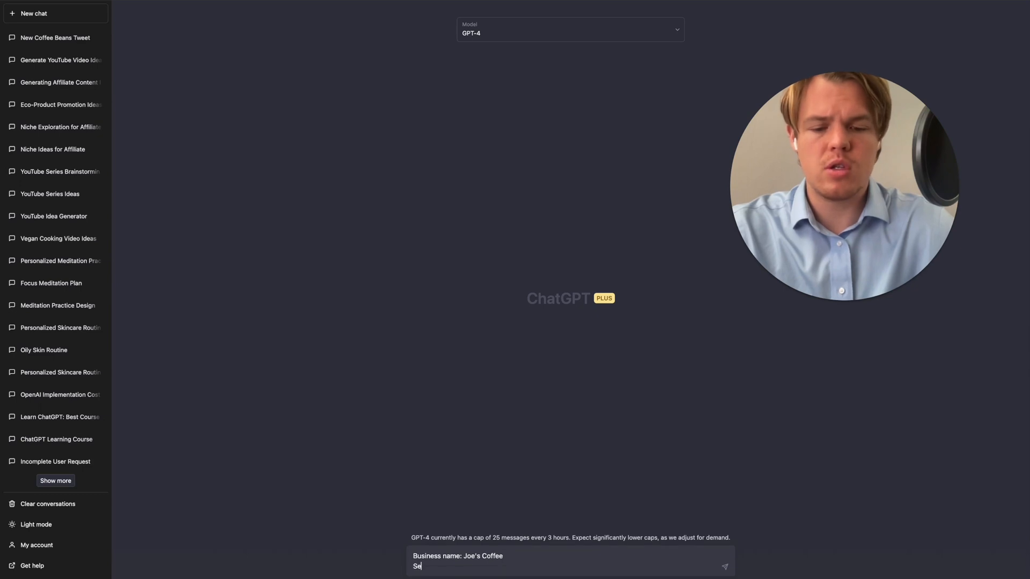
type("rvice: we are. cafe that sells")
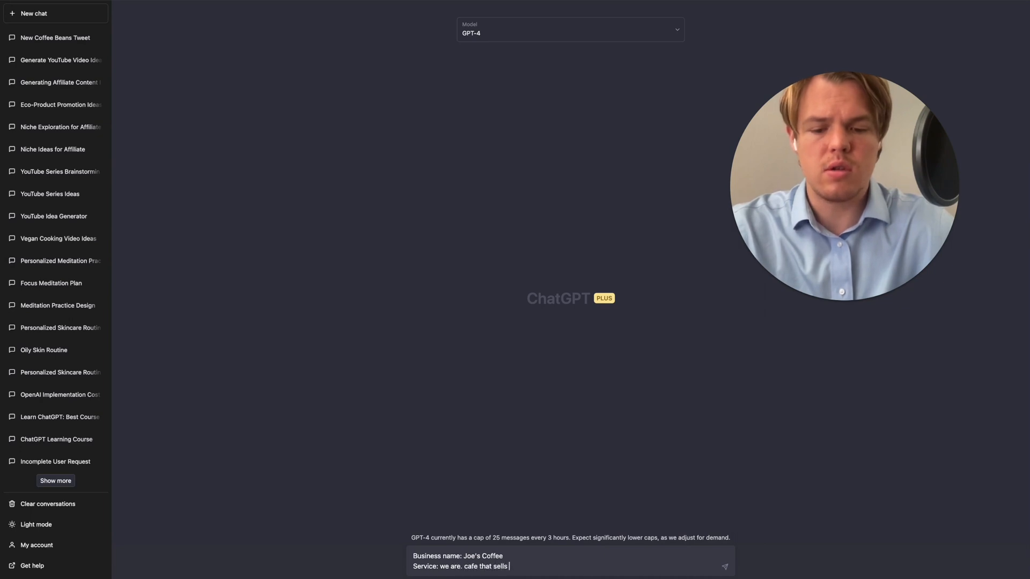
key("shift+Return")
key("shift+Return")
type("Generate 2 sentence description")
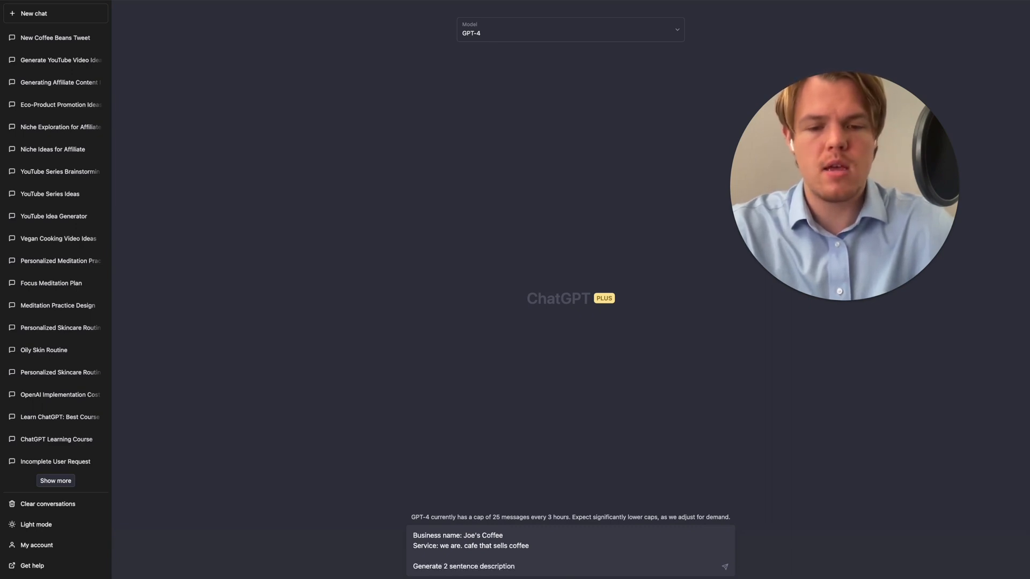
key("Return")
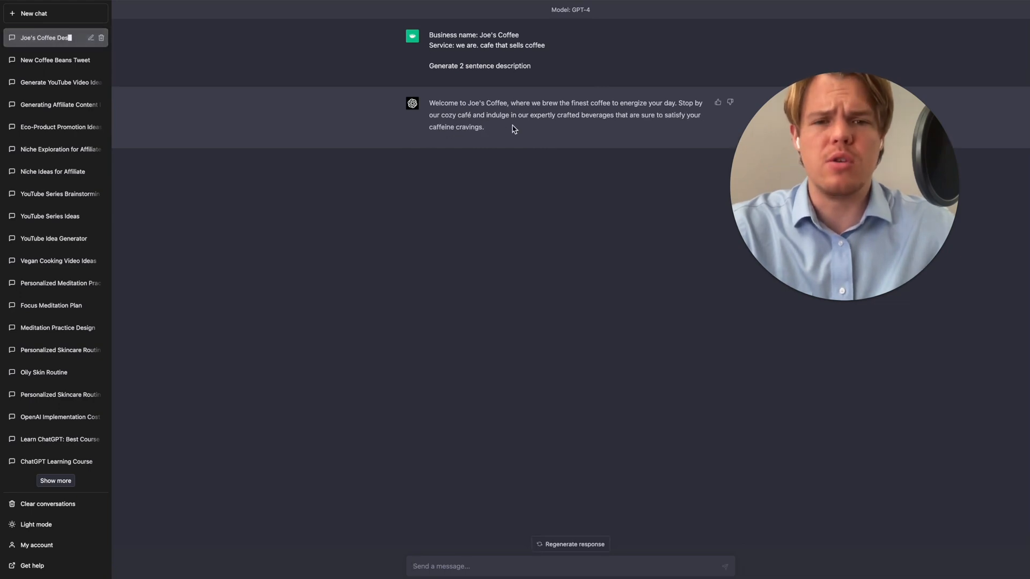
Step: Copy the generated description and switch to Synthesia to paste it over the scene 1 context paragraph
left_click_drag(482, 133, 417, 105)
key("ctrl+c")
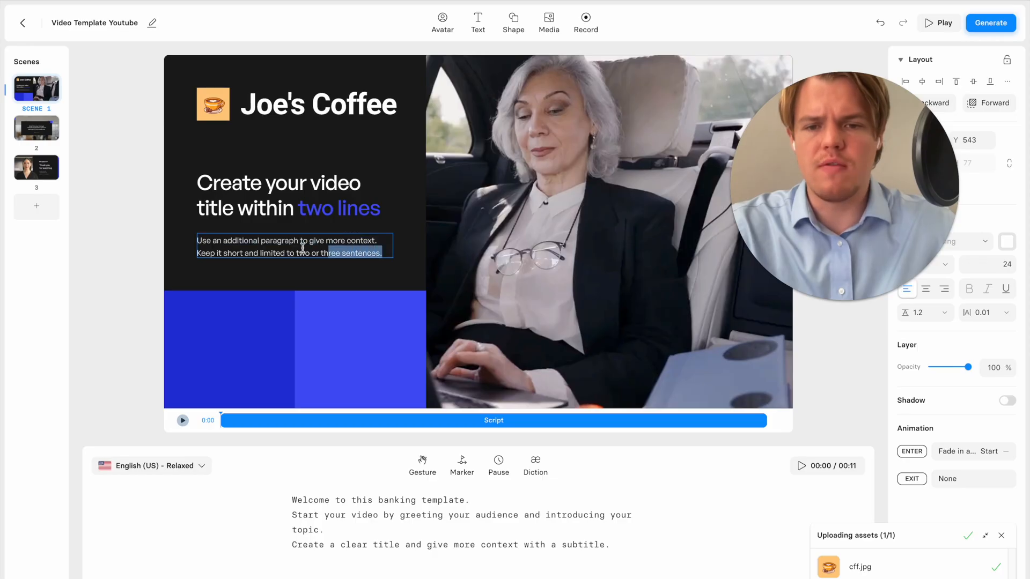
left_click_drag(302, 249, 202, 234)
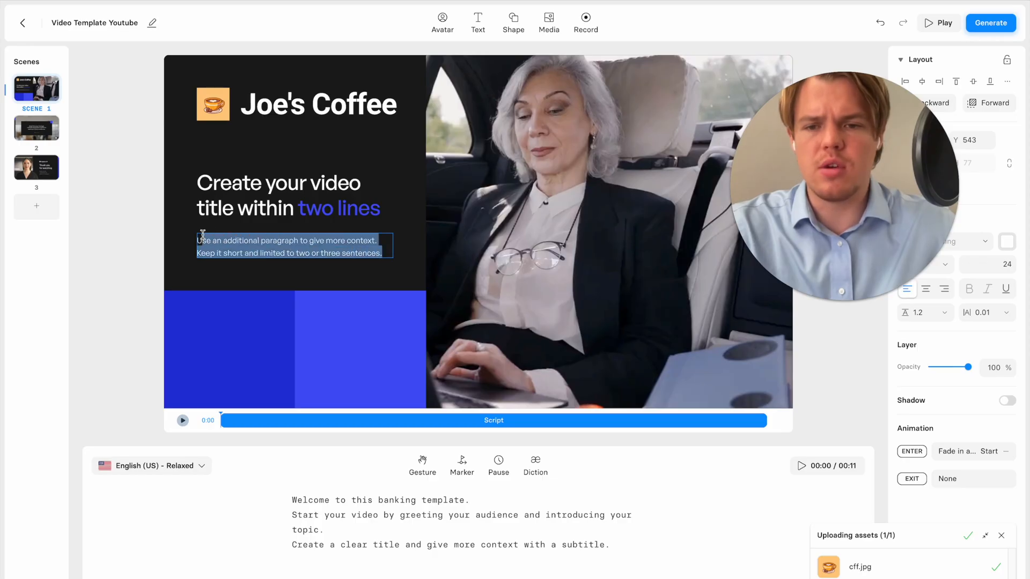
key("ctrl+v")
Step: Set the font size of the whole description paragraph in scene 1 to 25
left_click_drag(374, 291, 196, 236)
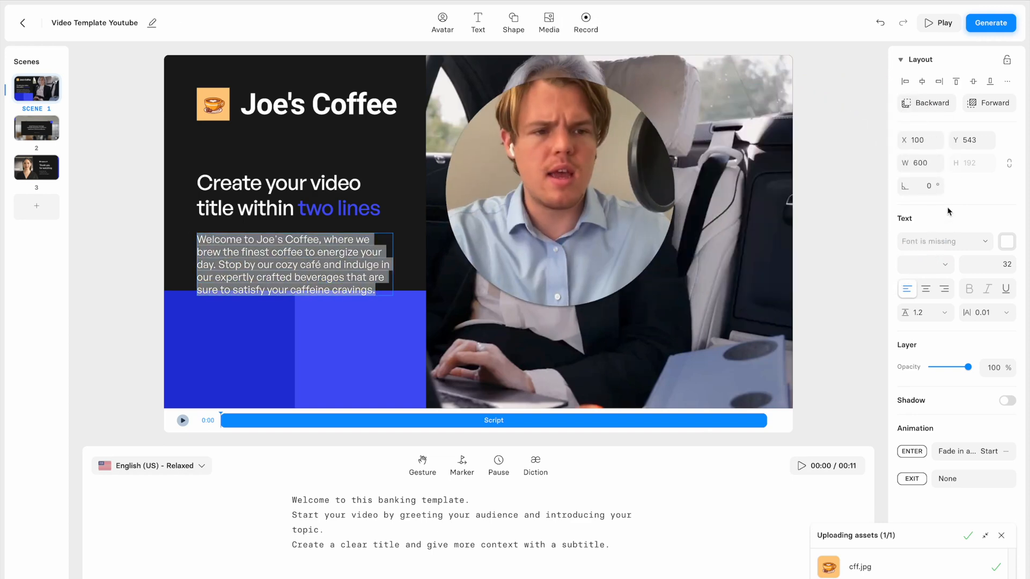
left_click(989, 265)
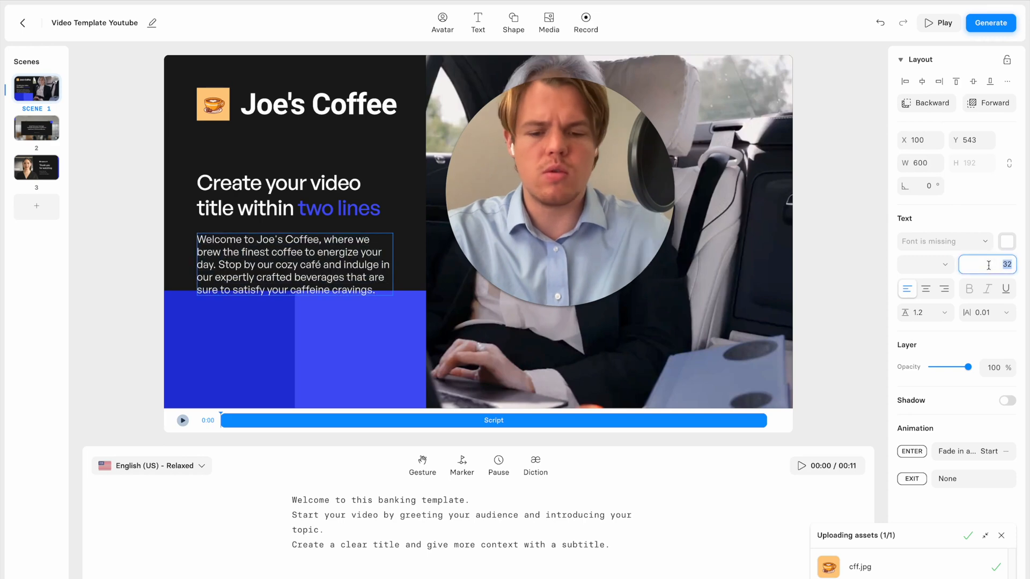
type("25")
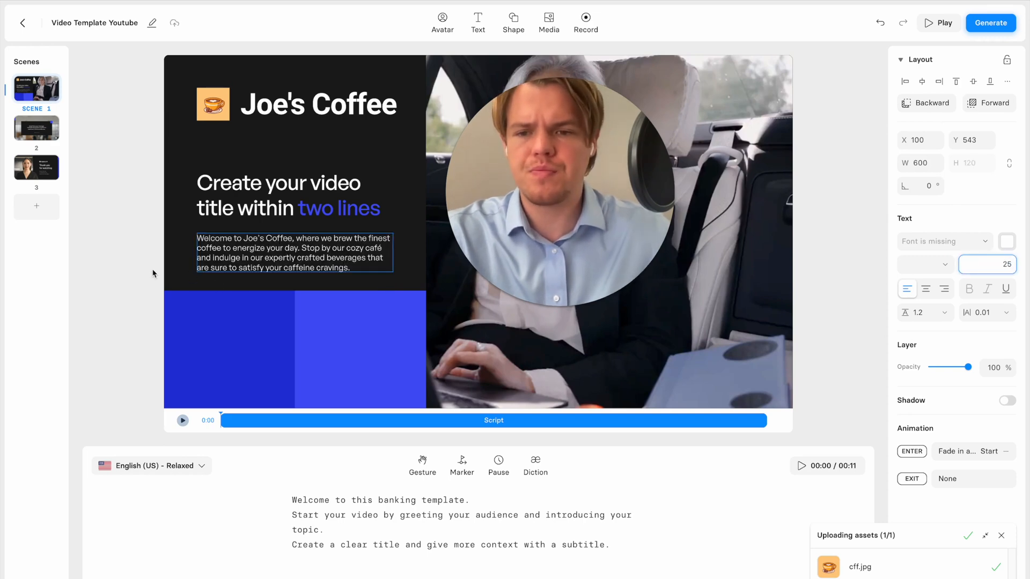
left_click(153, 274)
Step: Unlock the second title line, "title within two lines", in scene 1 and delete it
left_click(285, 203)
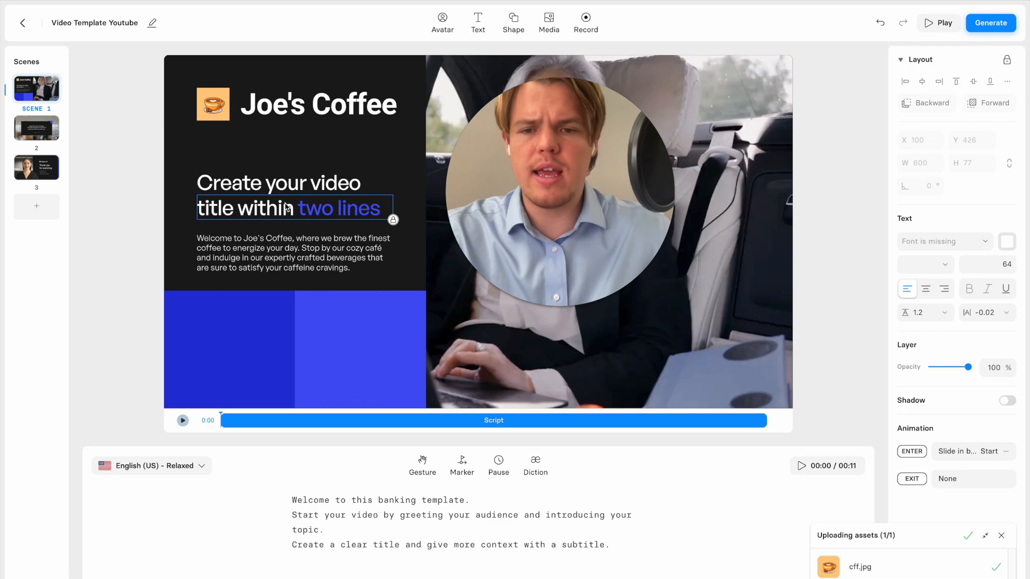
double_click(290, 209)
double_click(286, 188)
left_click(310, 208)
left_click(323, 217)
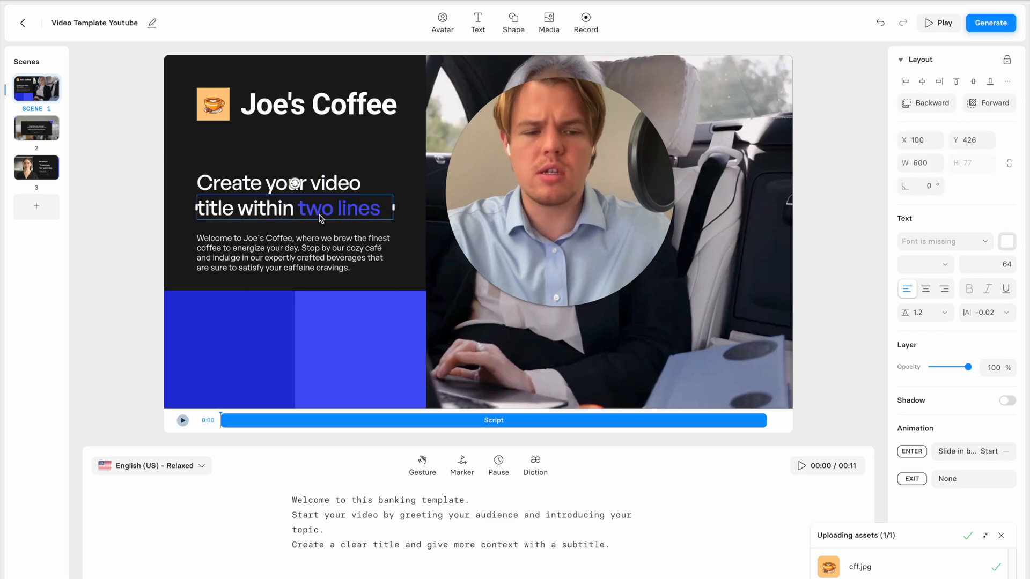
key("Delete")
Step: Unlock the "Create your video" title line and replace its text with the variable {{title}}
left_click(307, 188)
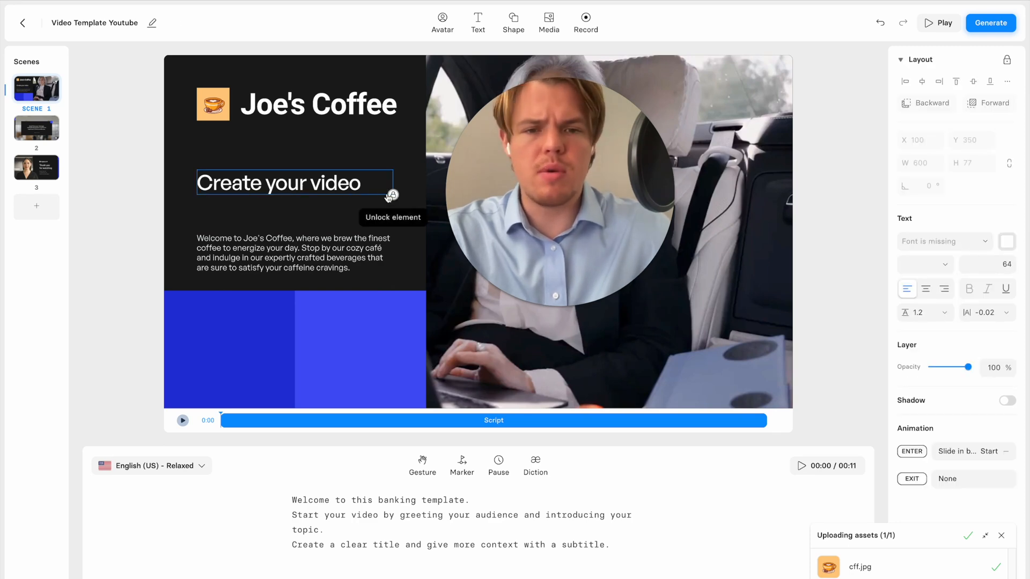
left_click(393, 194)
double_click(338, 193)
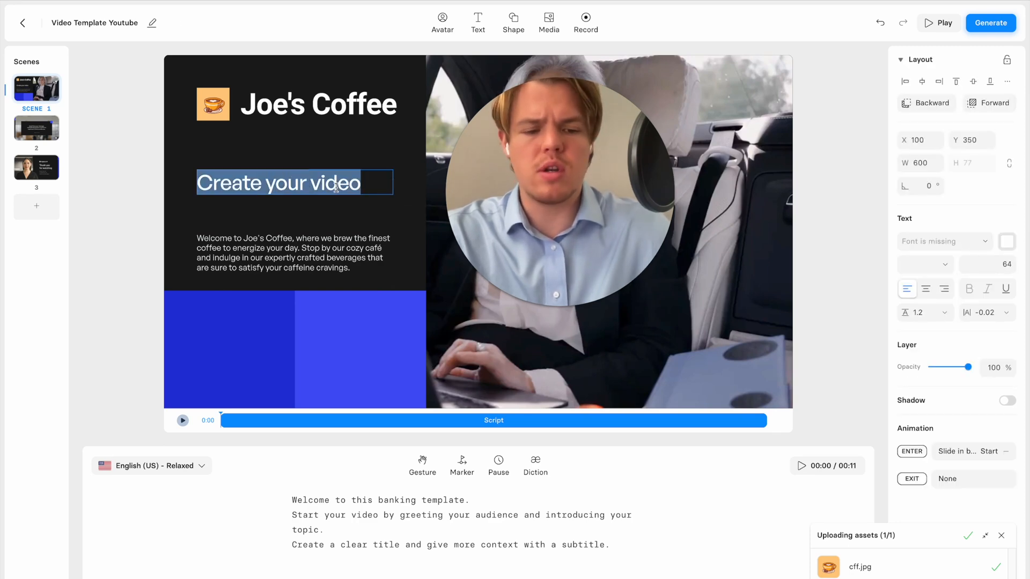
type("{{title}}")
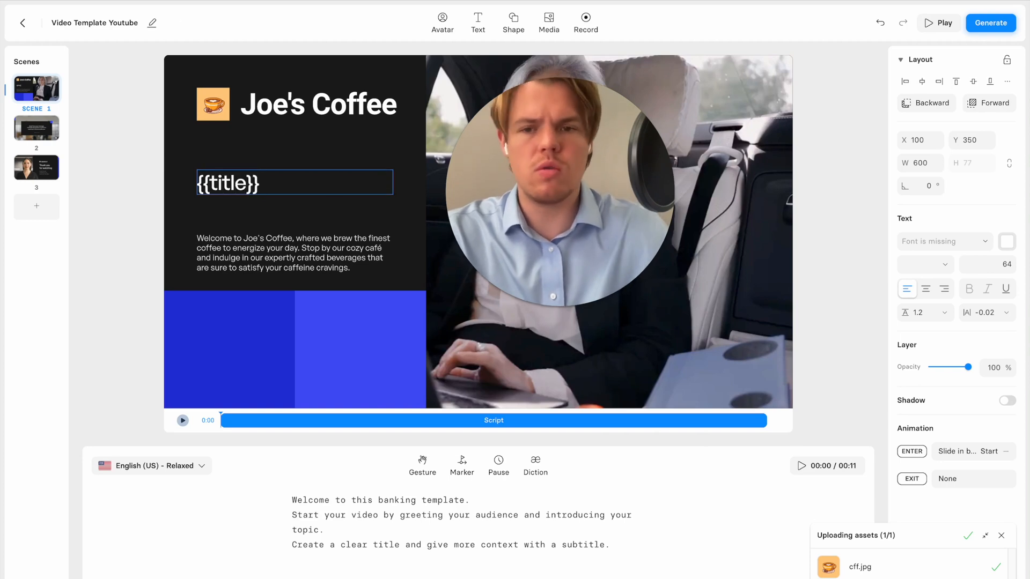
left_click(146, 235)
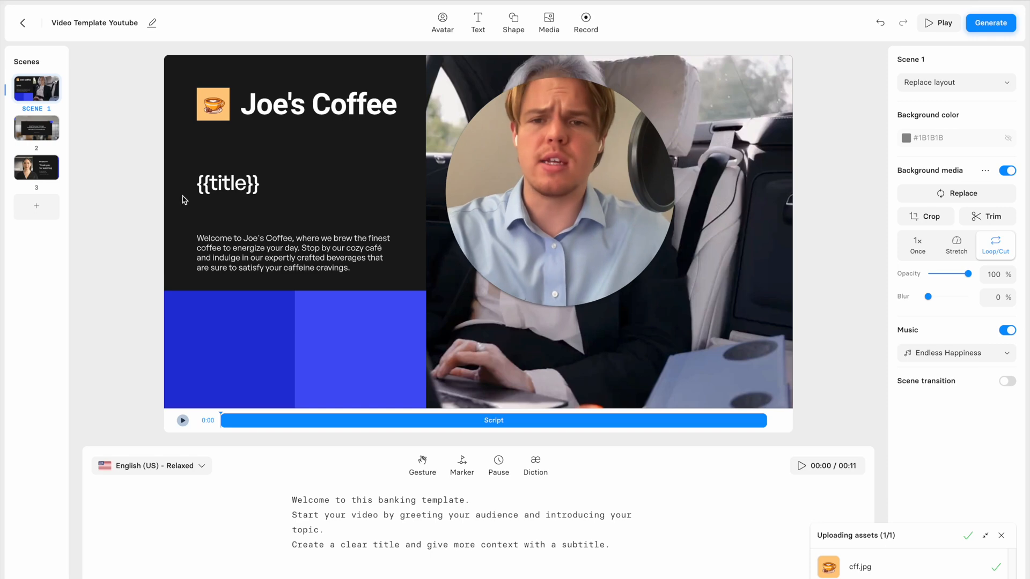
Step: Lock the {{title}} text element in scene 1 and deselect it
left_click(298, 194)
right_click(298, 193)
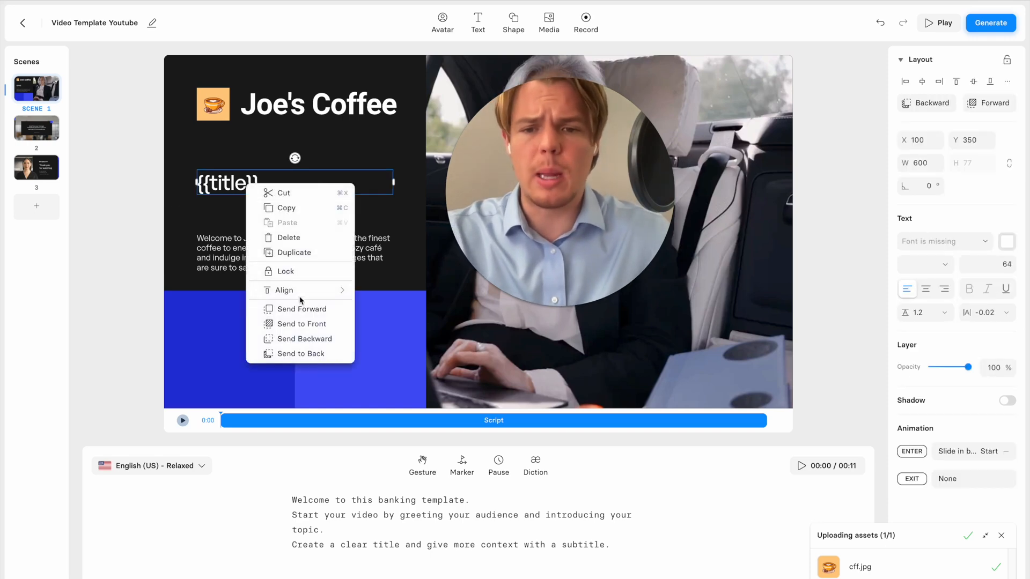
left_click(299, 270)
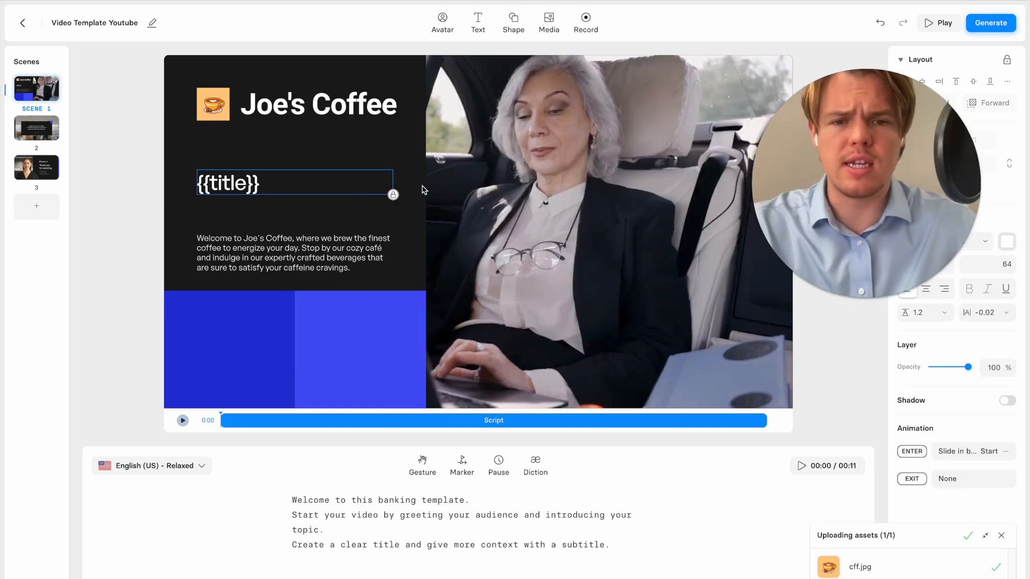
left_click(146, 216)
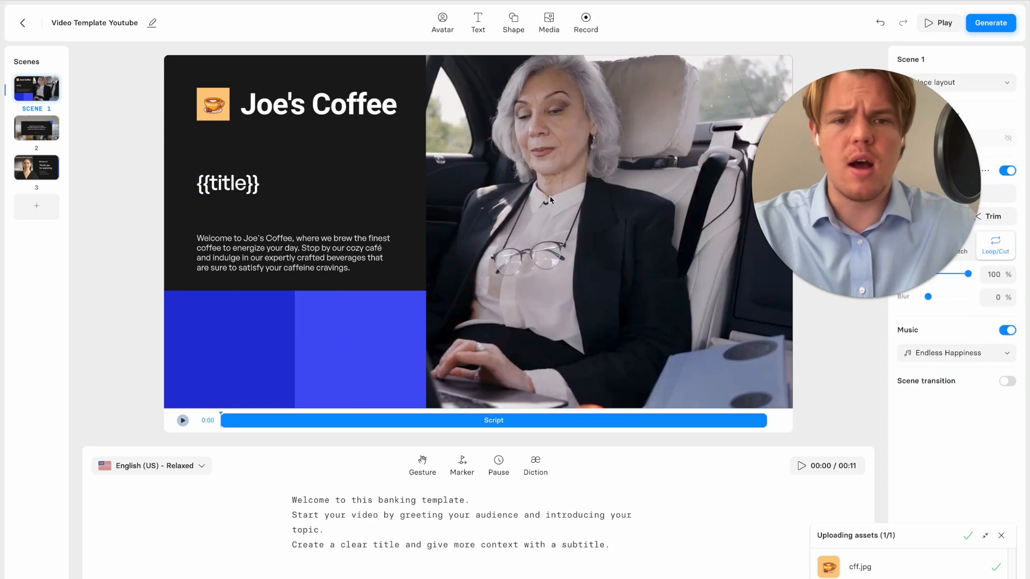
Step: Replace scene 1's background media with the 00:12 clip of the family, taken from the media already in this video
left_click_drag(879, 179, 636, 237)
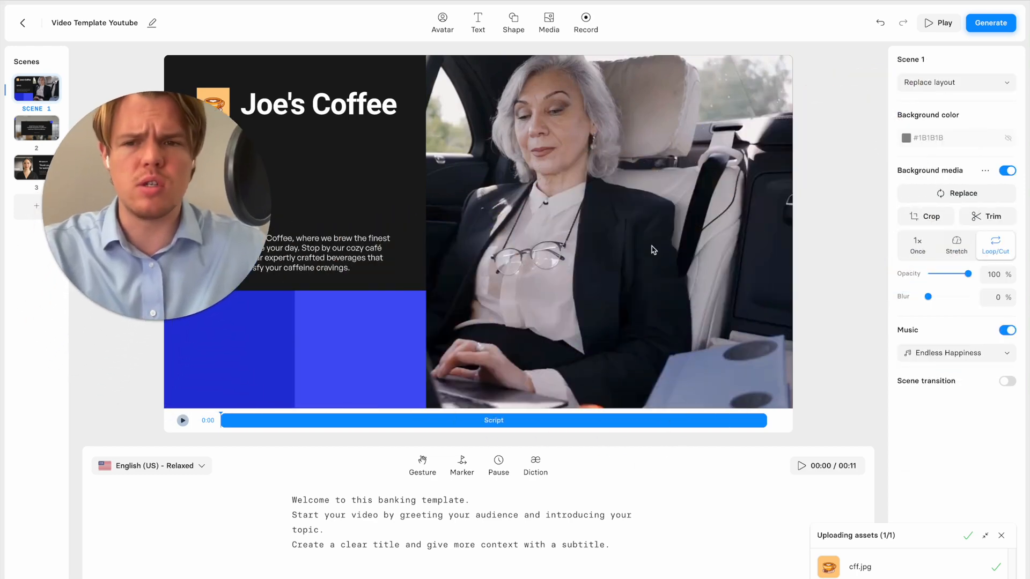
left_click(962, 194)
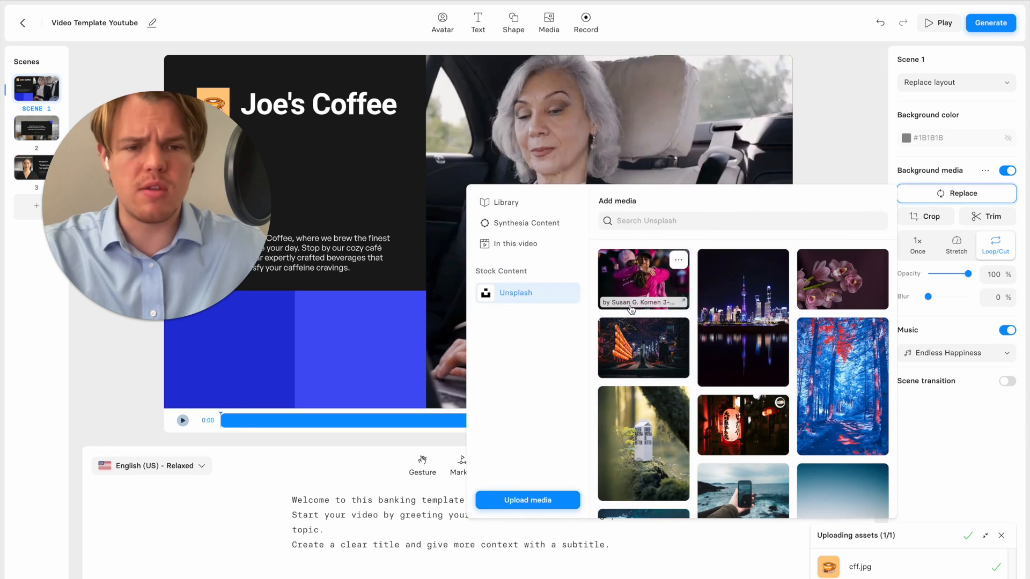
left_click(536, 244)
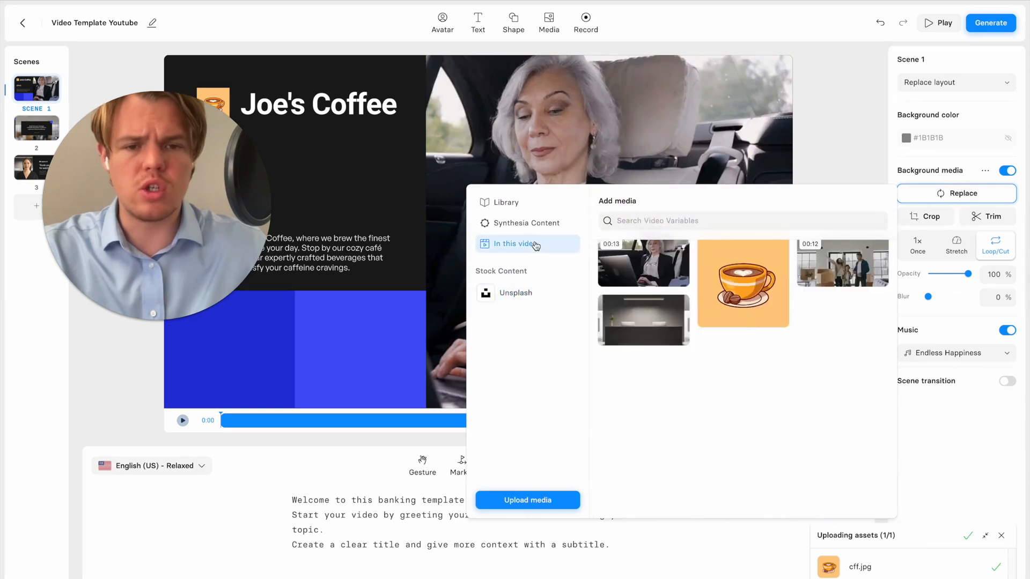
left_click(534, 225)
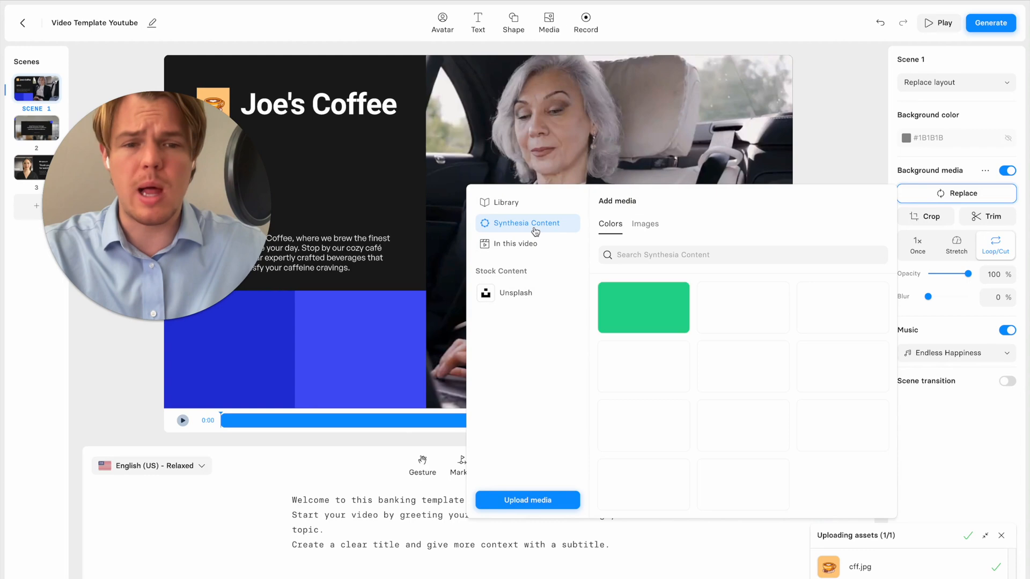
left_click(524, 244)
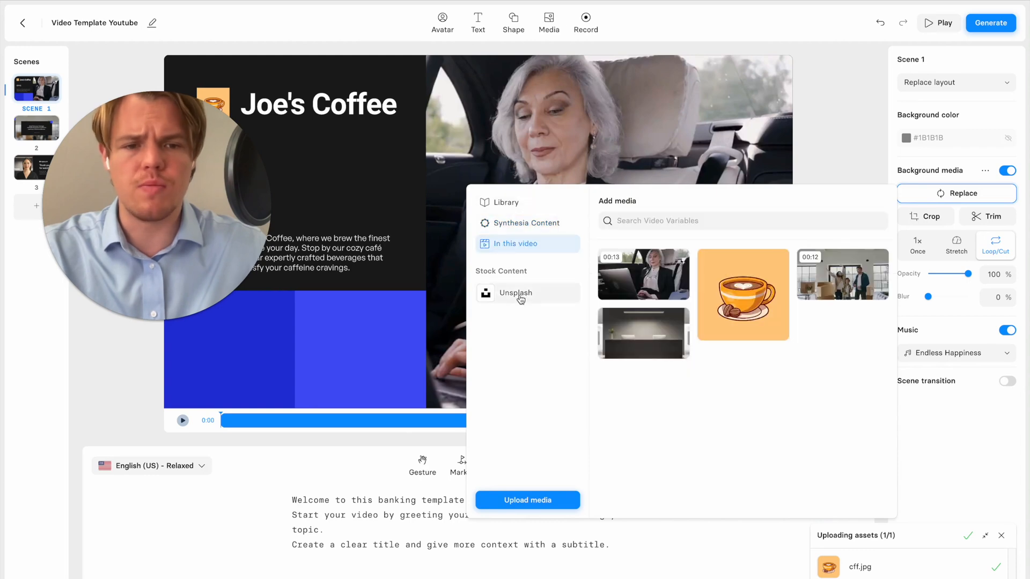
left_click(523, 293)
left_click(539, 245)
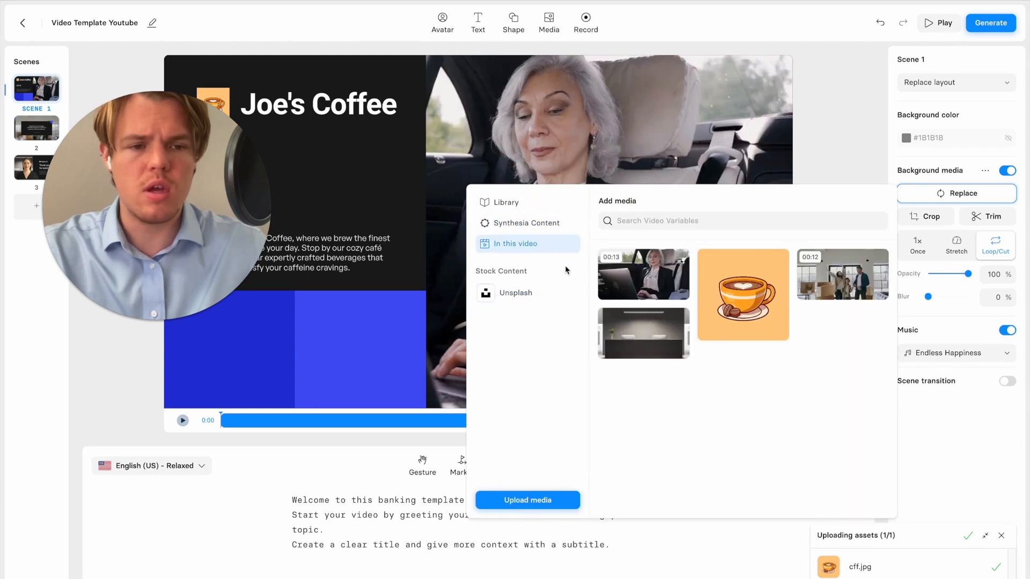
left_click(850, 282)
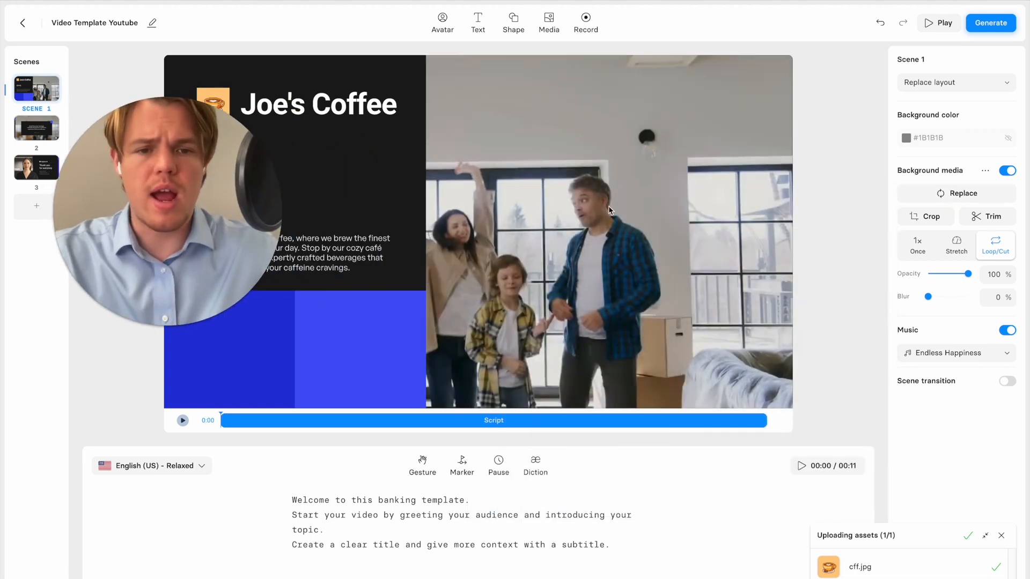
double_click(609, 207)
left_click(825, 232)
Step: Search the Unsplash stock images for "cafe" and use the photo of two latte cups beside green plants as scene 1's background
left_click(956, 193)
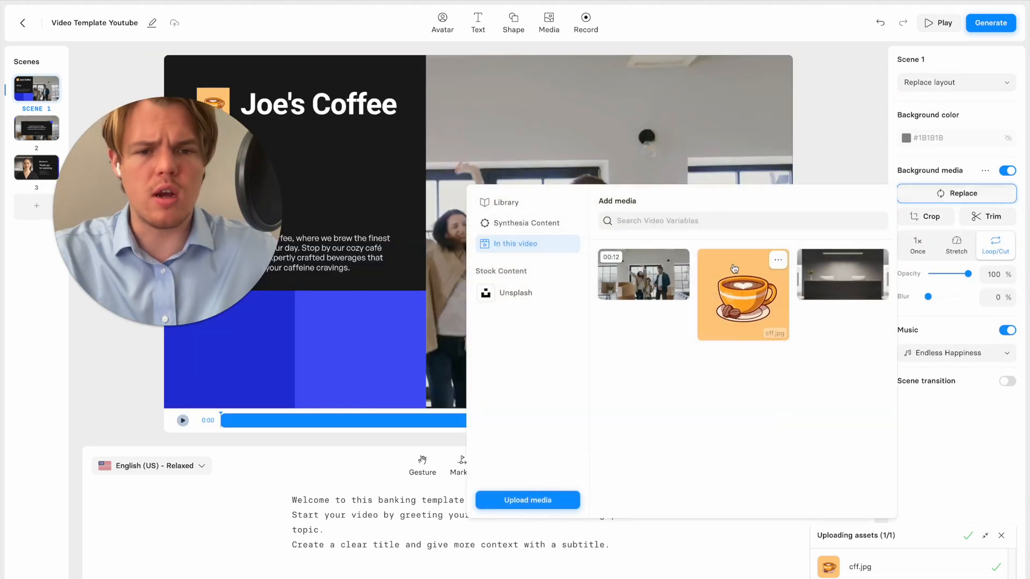
left_click(514, 292)
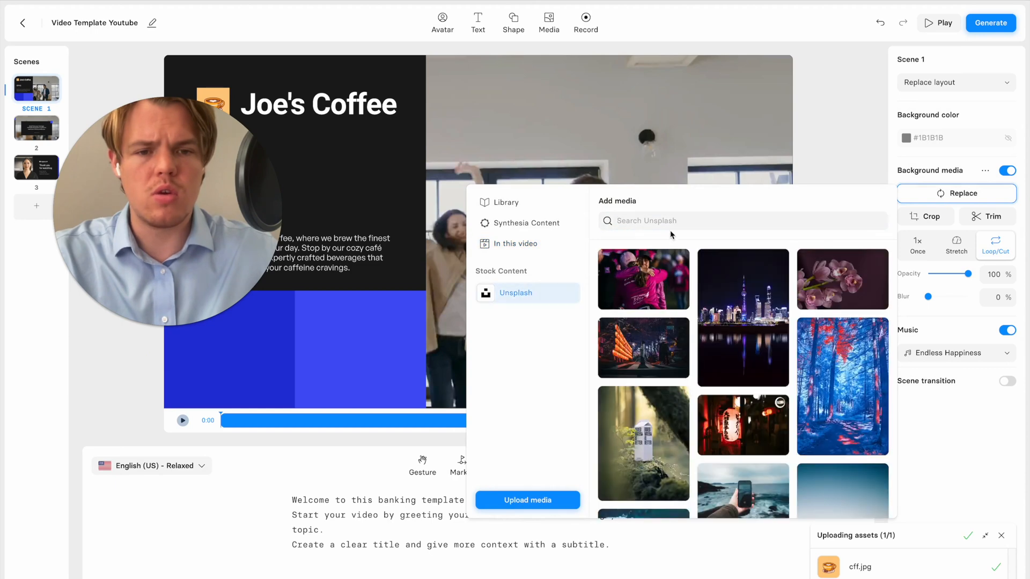
type("coffee")
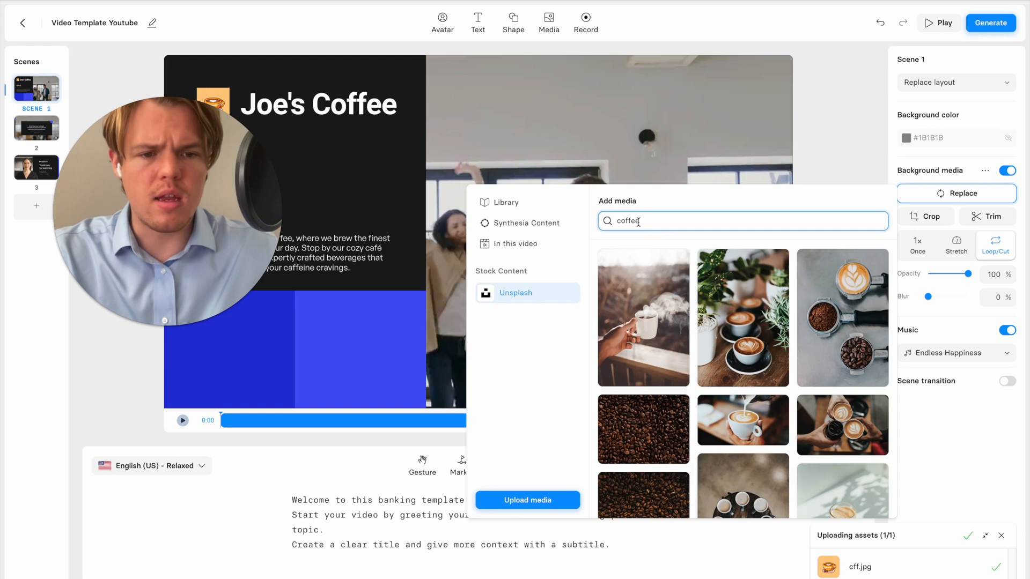
type("e")
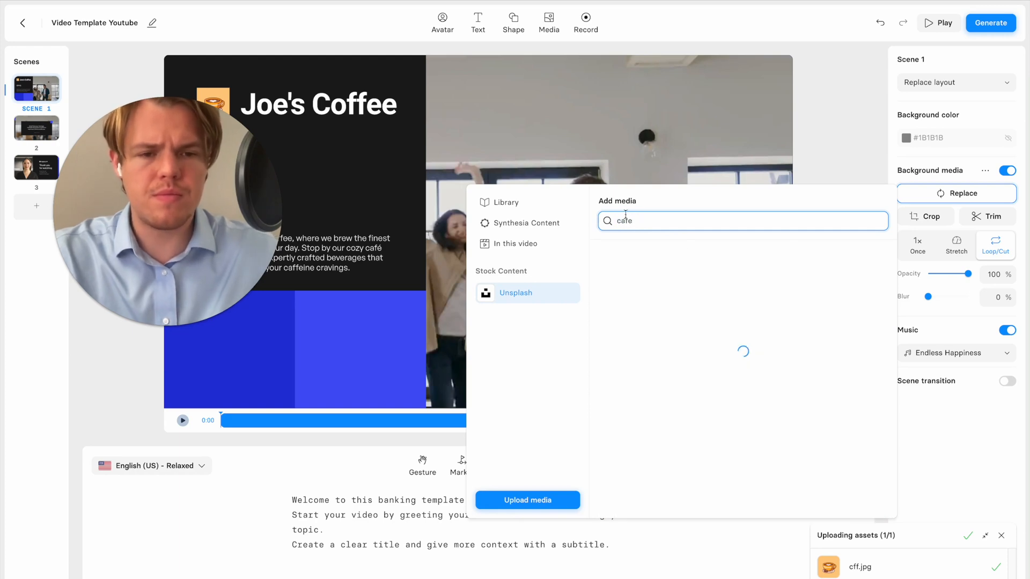
scroll(685, 359, "down", 5)
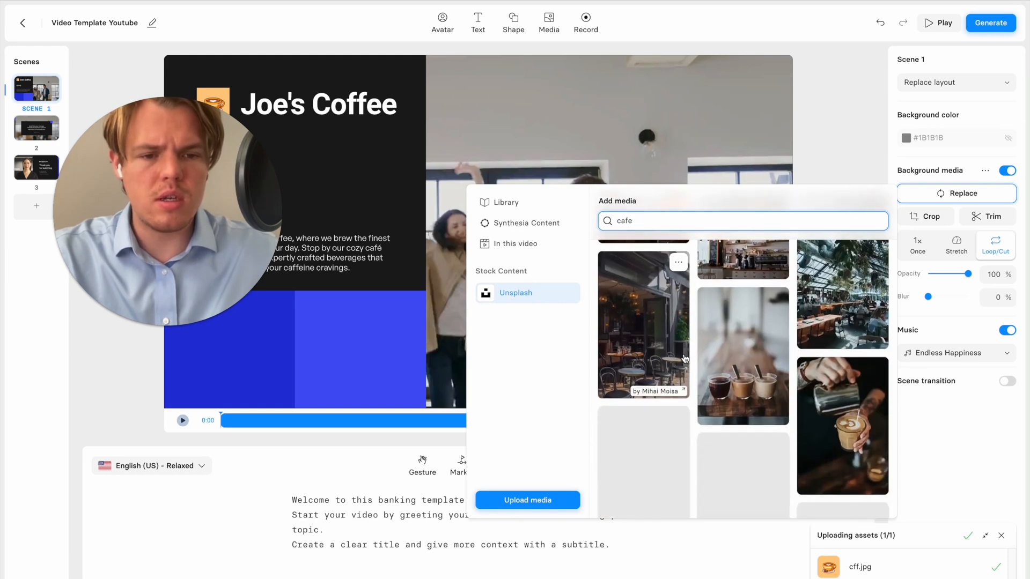
scroll(686, 370, "down", 5)
left_click(665, 364)
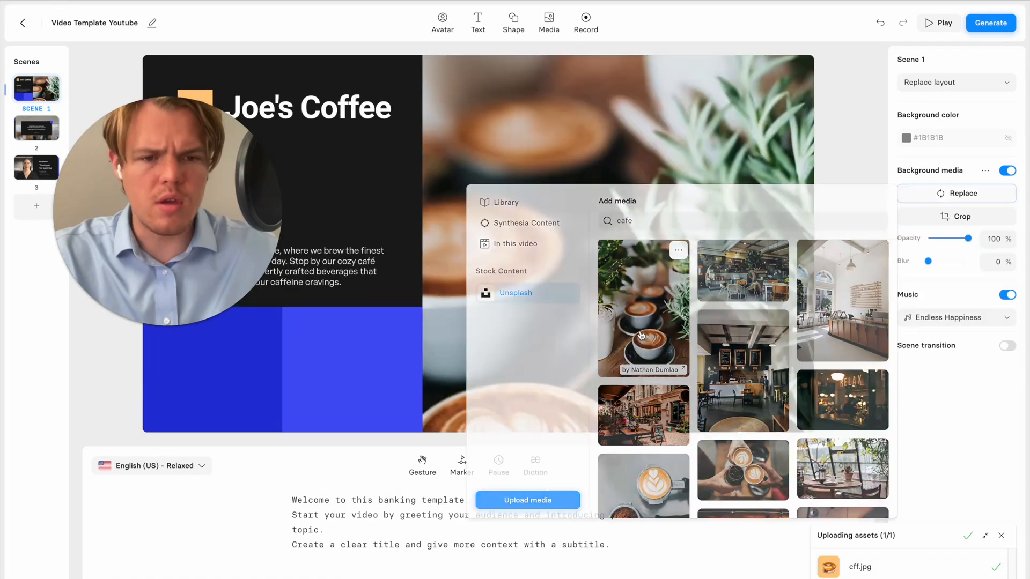
Step: Crop scene 1's background photo by zooming in slightly on the latte cups and apply the crop
double_click(689, 292)
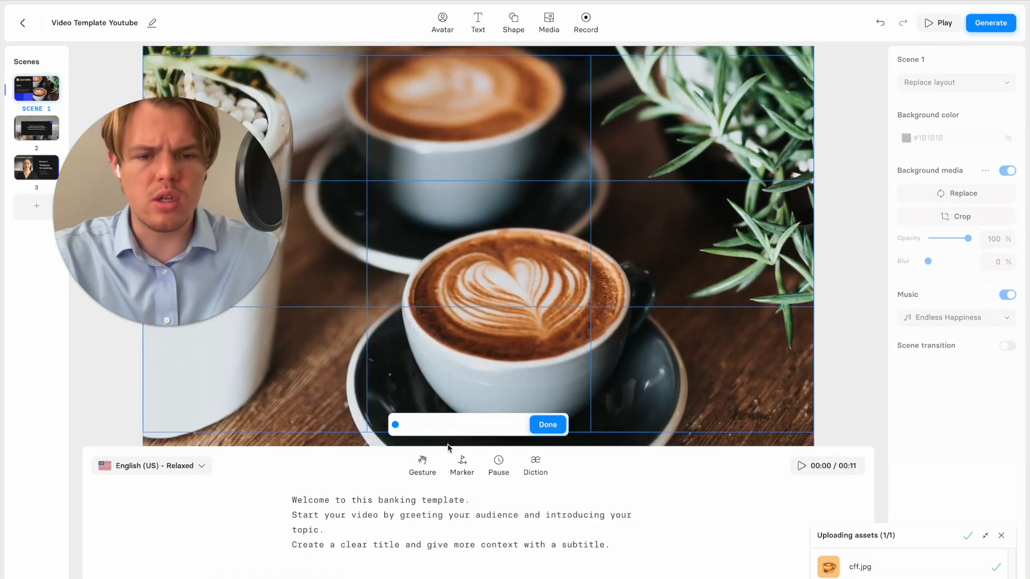
left_click_drag(395, 425, 416, 427)
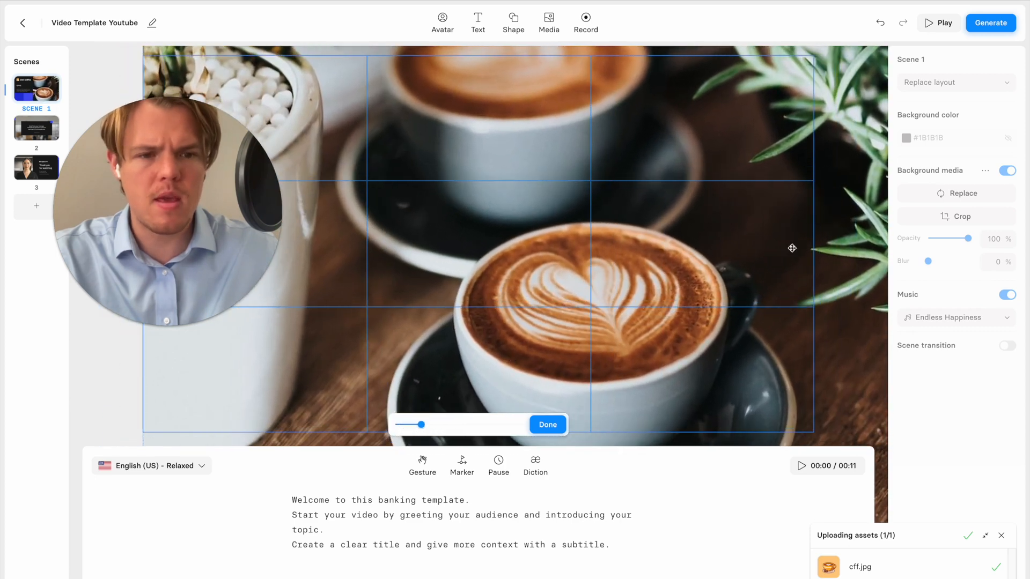
left_click(557, 425)
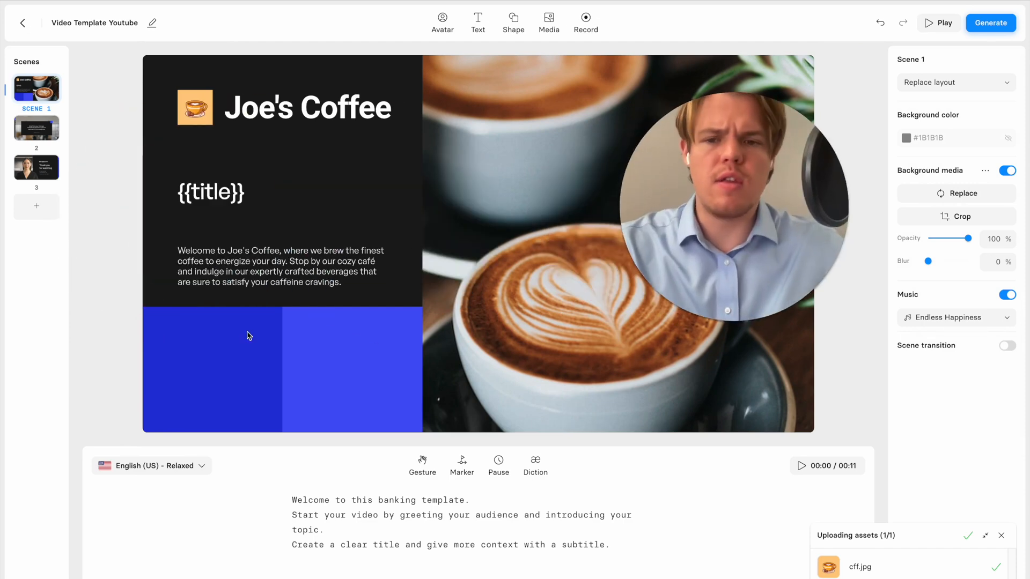
Step: Fill the dark blue rectangle below the description in scene 1 with the orange #FFCC81 sampled from the coffee logo's background
left_click(247, 341)
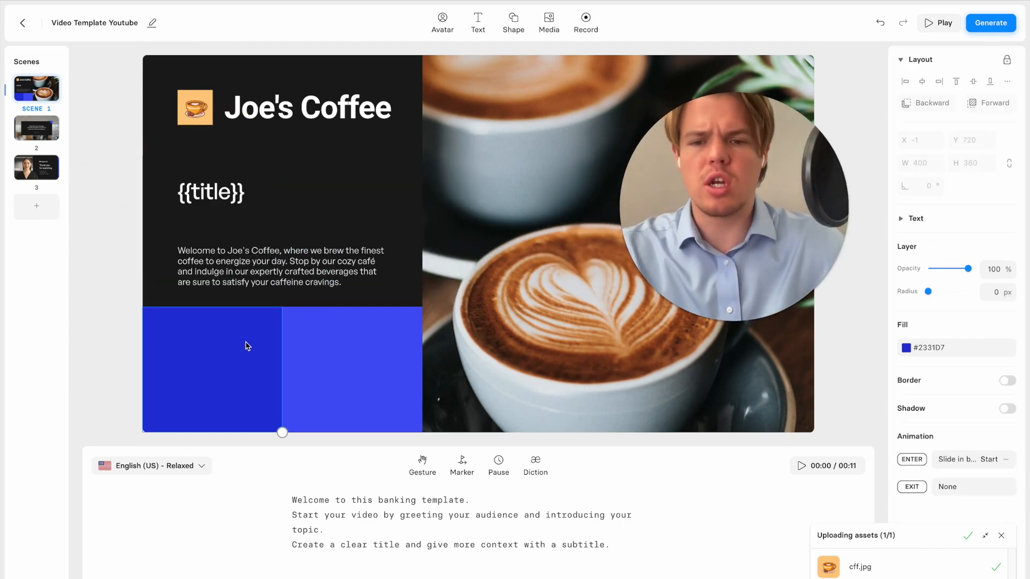
left_click(934, 348)
left_click(754, 531)
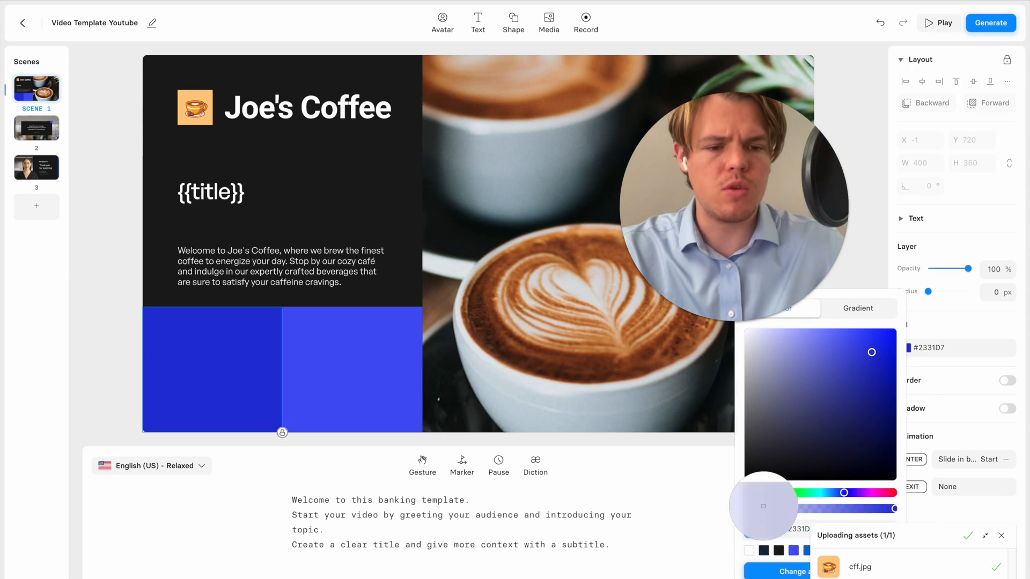
left_click(190, 91)
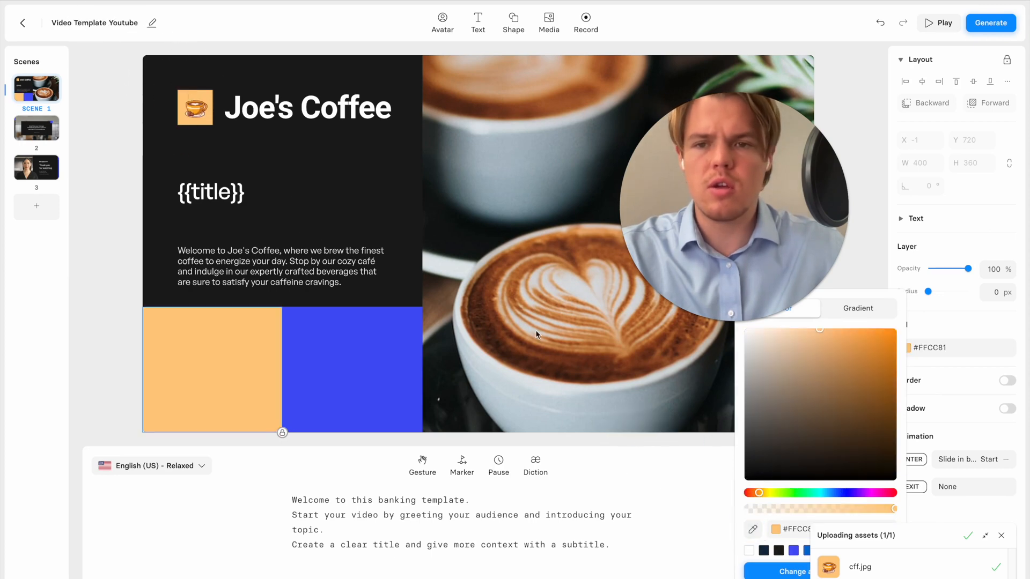
left_click(449, 422)
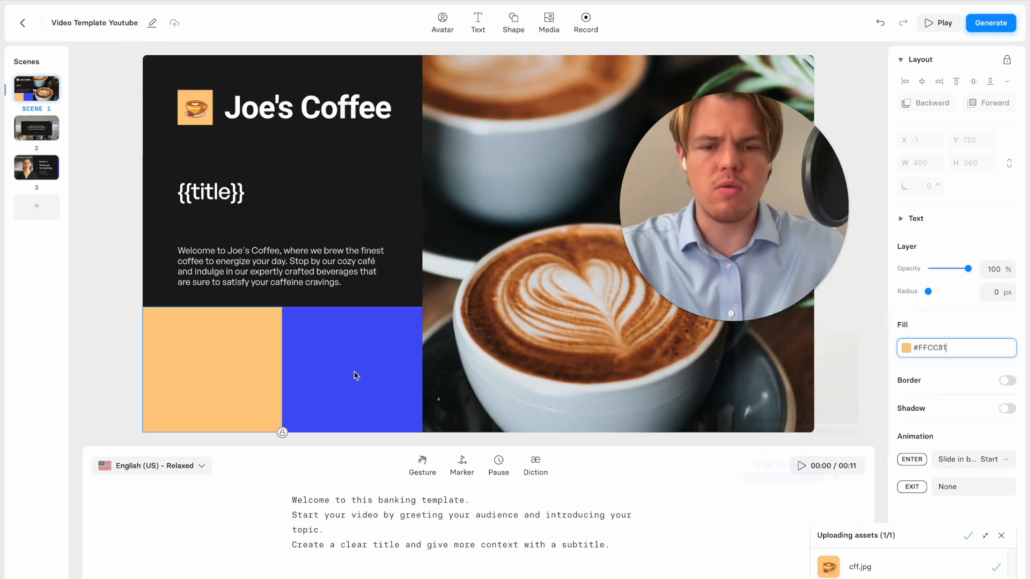
left_click(447, 399)
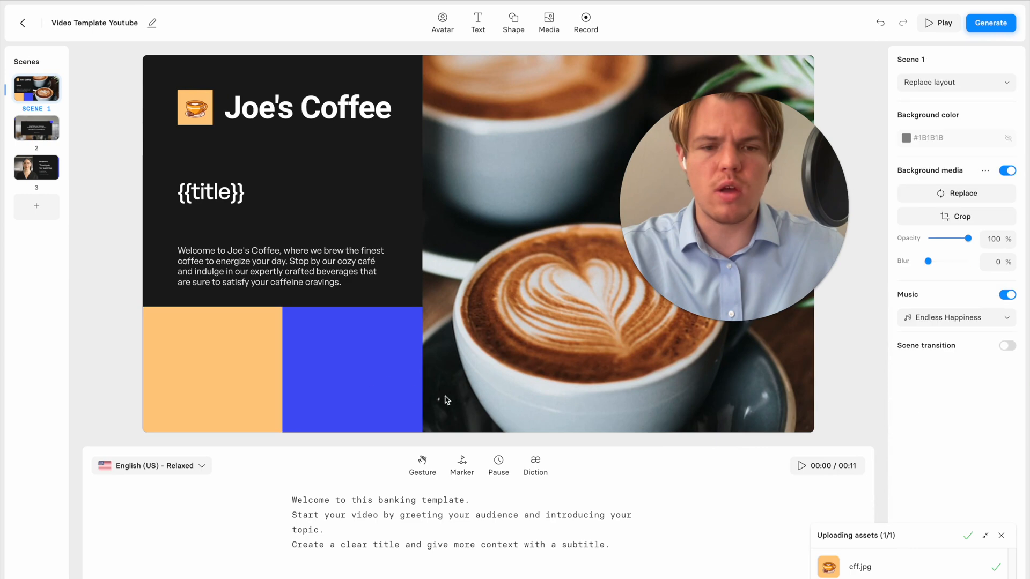
Step: Sample the light orange for the remaining blue rectangle in scene 1, and darken its fill to about #E99619
left_click(345, 339)
left_click(916, 346)
left_click(907, 349)
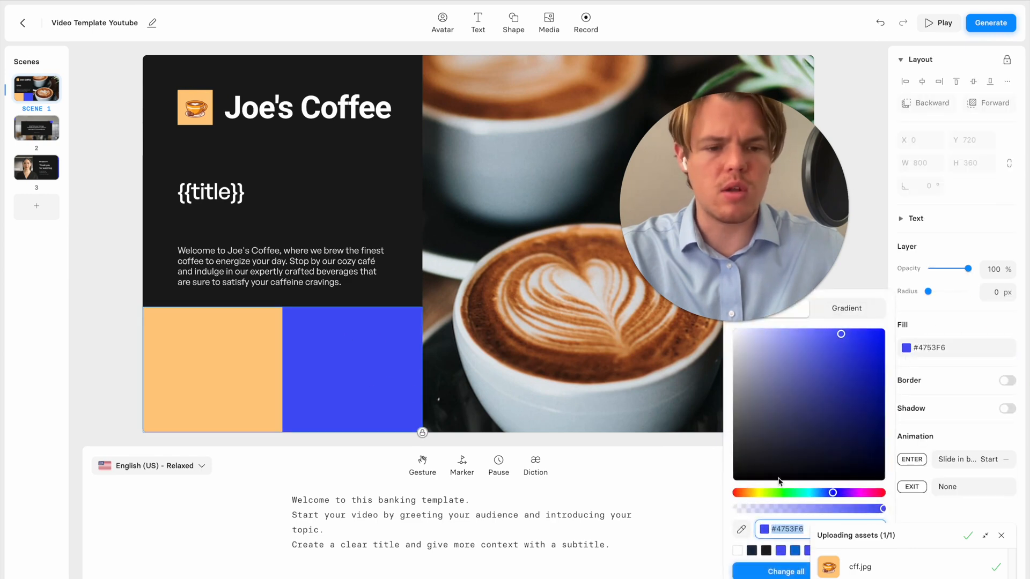
left_click(743, 529)
left_click(271, 356)
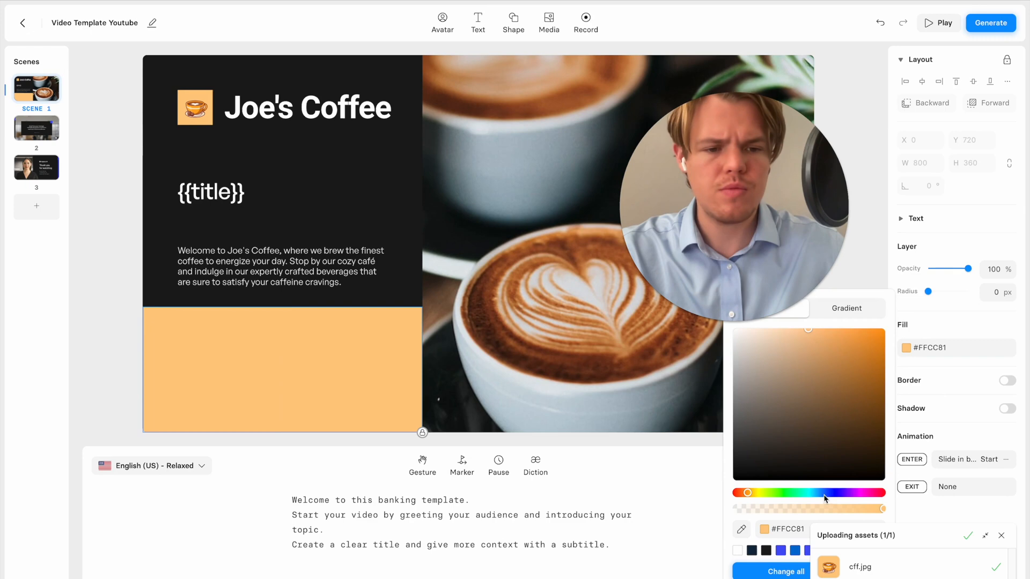
left_click_drag(846, 430, 868, 349)
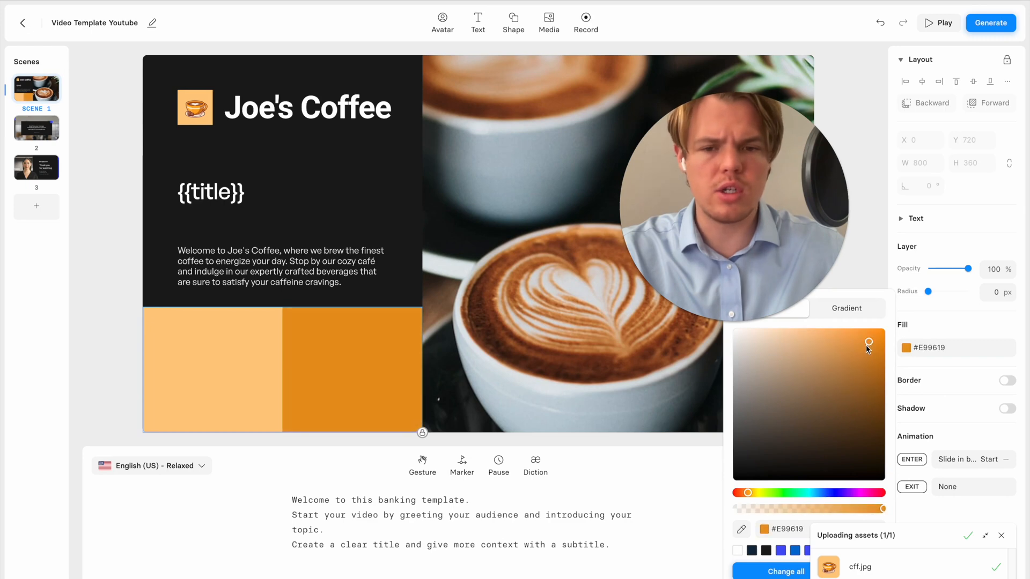
left_click(125, 196)
left_click(124, 197)
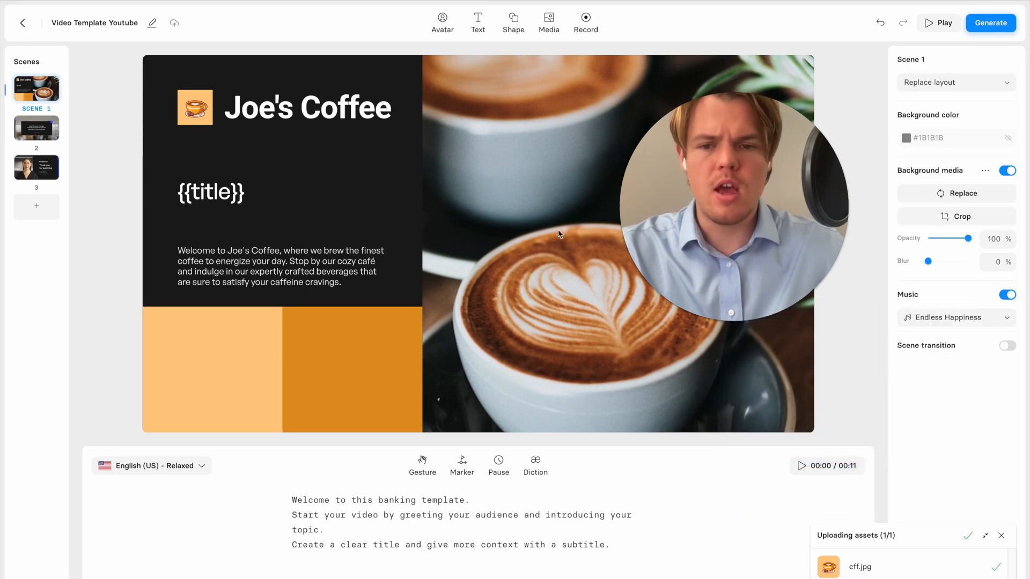
Step: Replace the whole scene 1 script with the variable {{introduction}} and set its voice to English (US) - Professional
left_click_drag(709, 204, 257, 159)
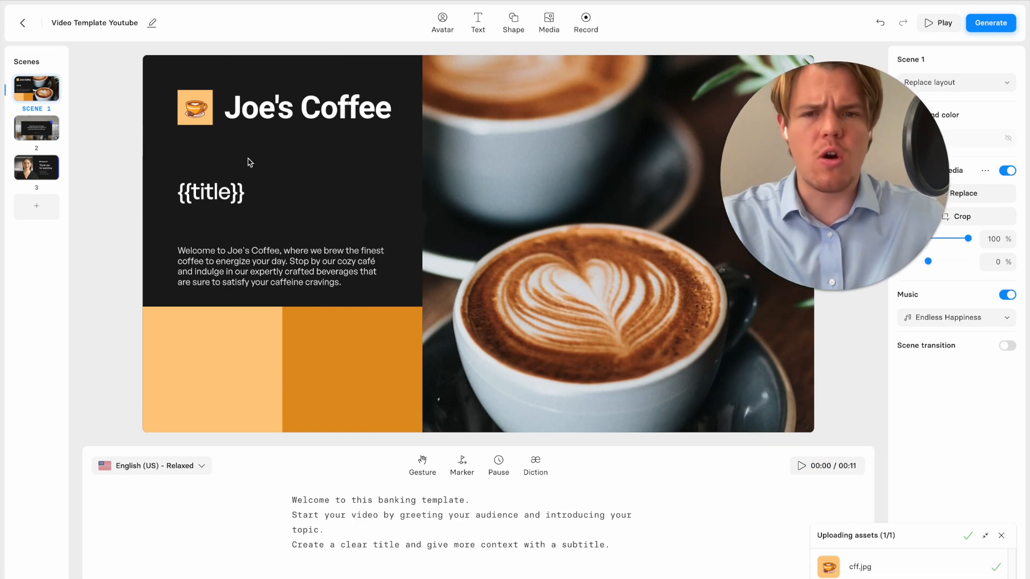
left_click_drag(644, 563, 226, 491)
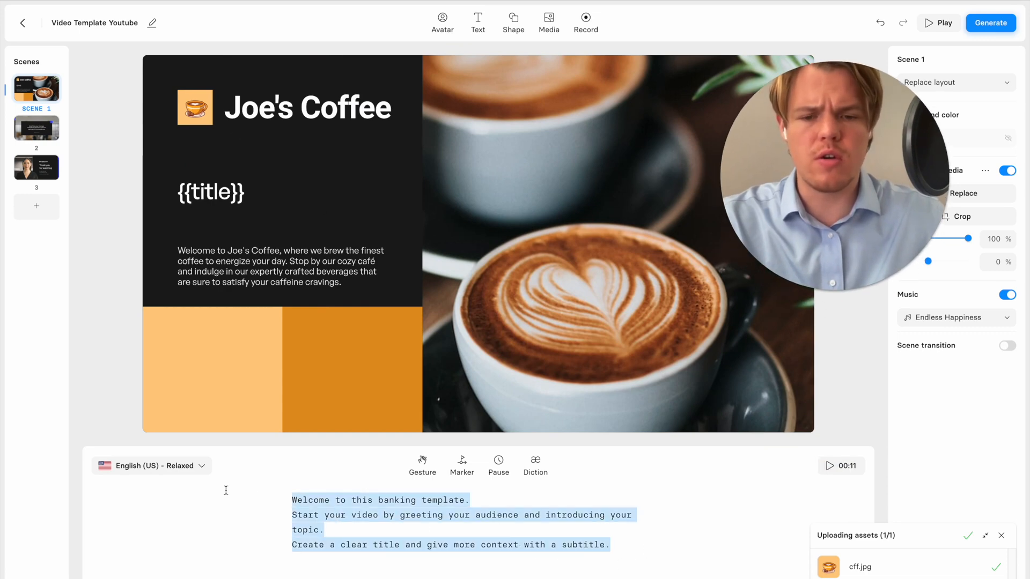
left_click(512, 506)
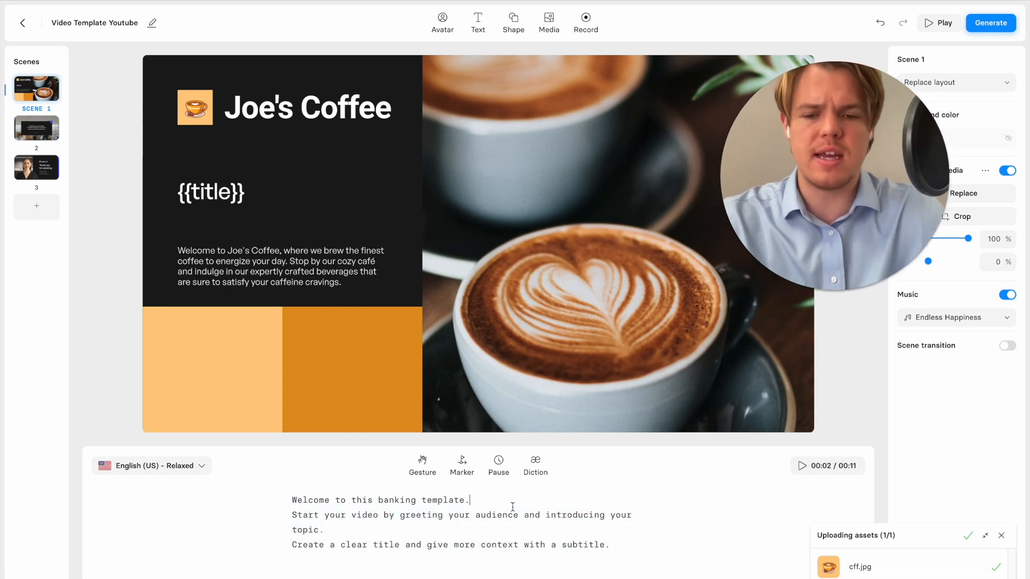
left_click_drag(622, 552, 272, 520)
key("BackSpace")
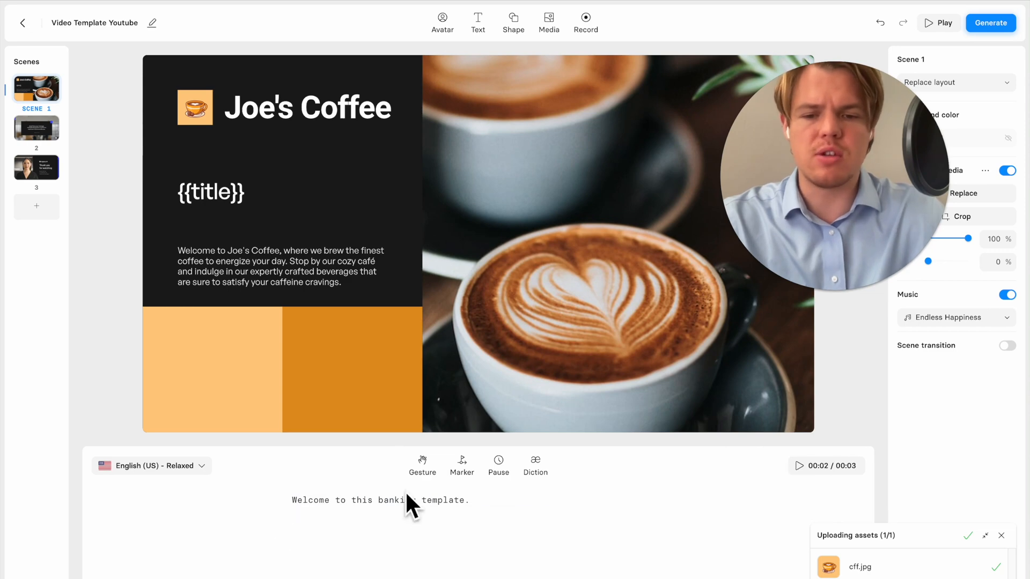
left_click_drag(340, 500, 526, 510)
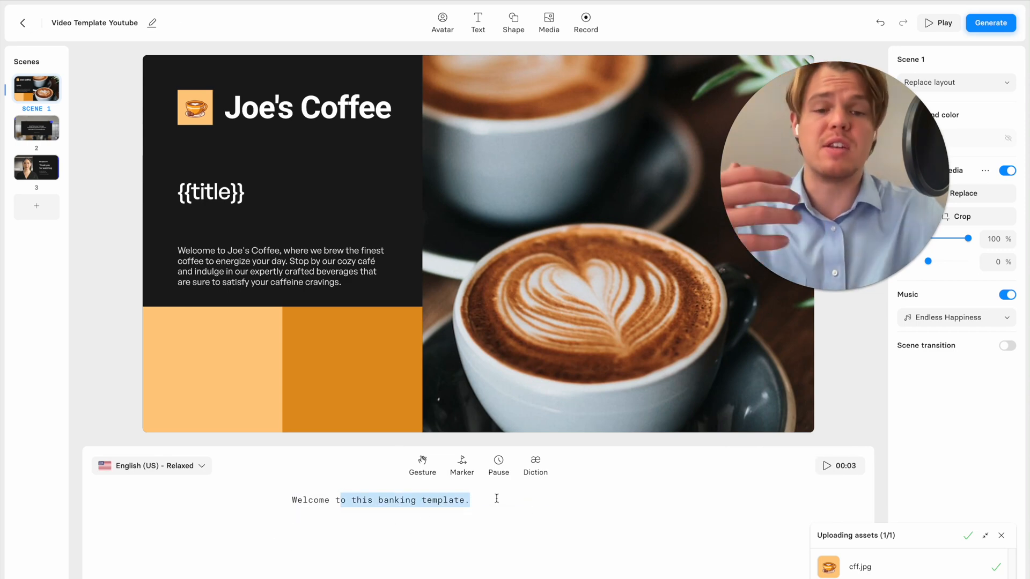
key("ctrl+a")
key("BackSpace")
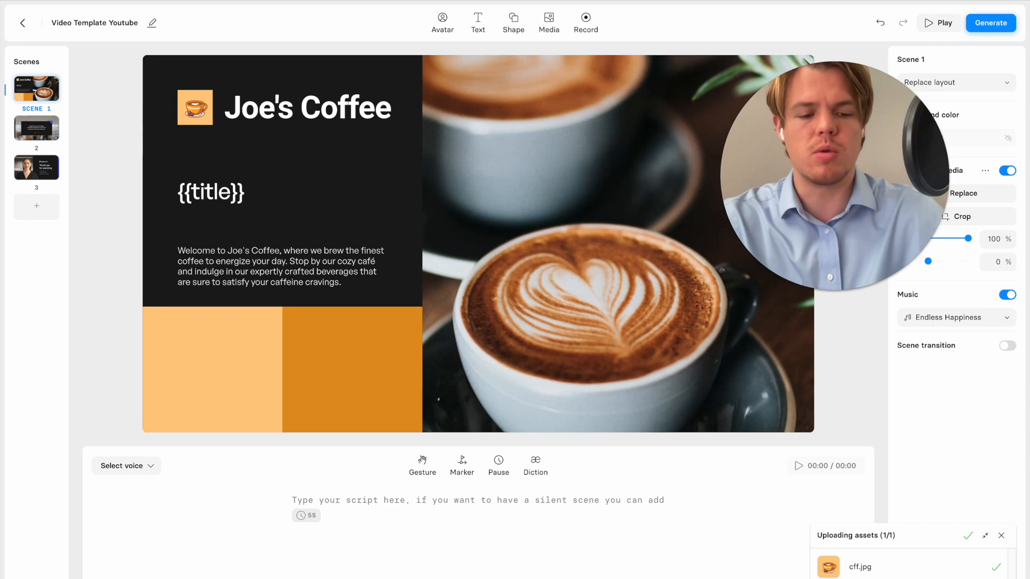
type("{{")
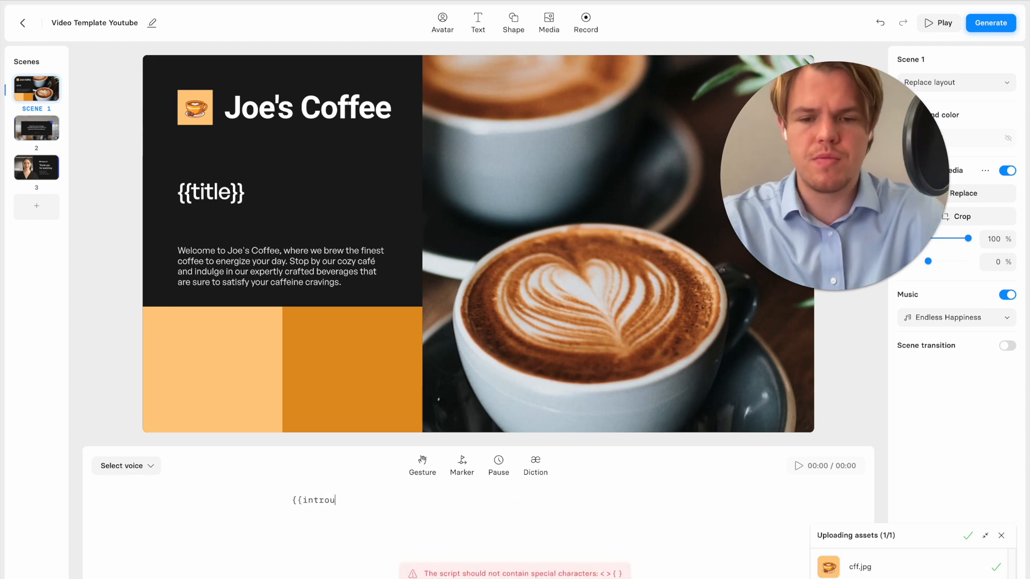
type("introduction}}")
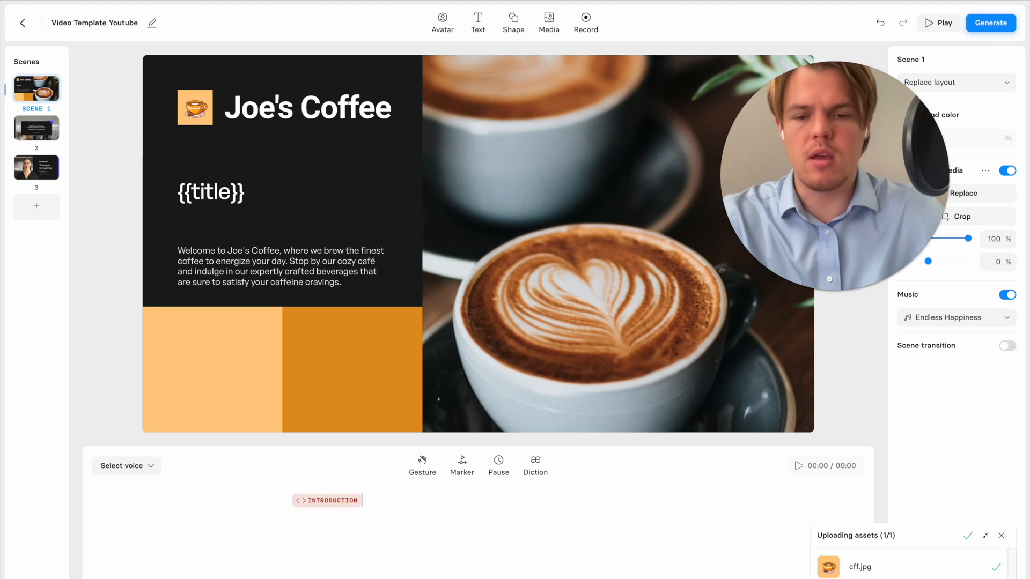
left_click(220, 478)
left_click(234, 478)
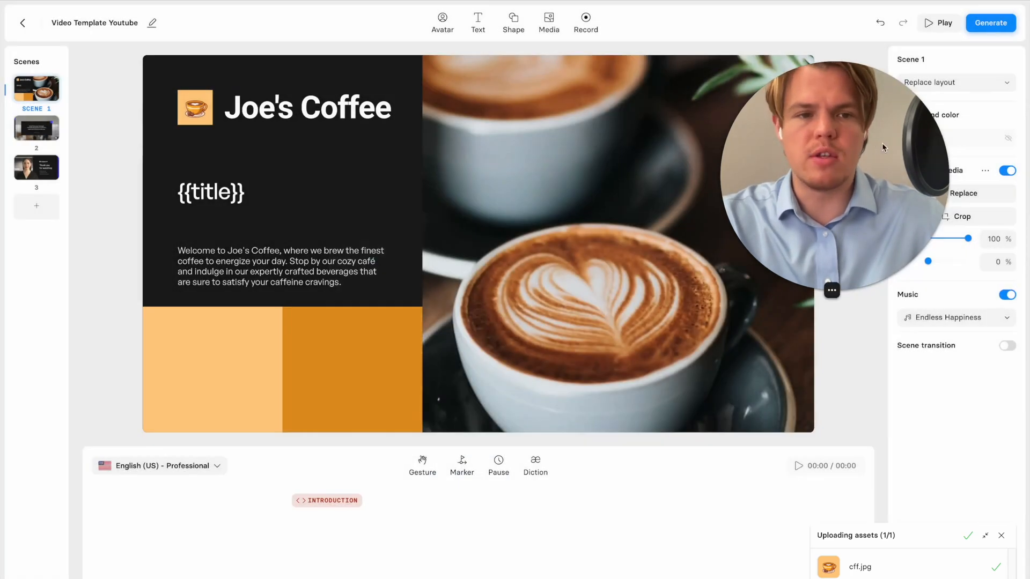
Step: Add the Alex avatar to scene 1 and switch it to voice only
left_click(442, 23)
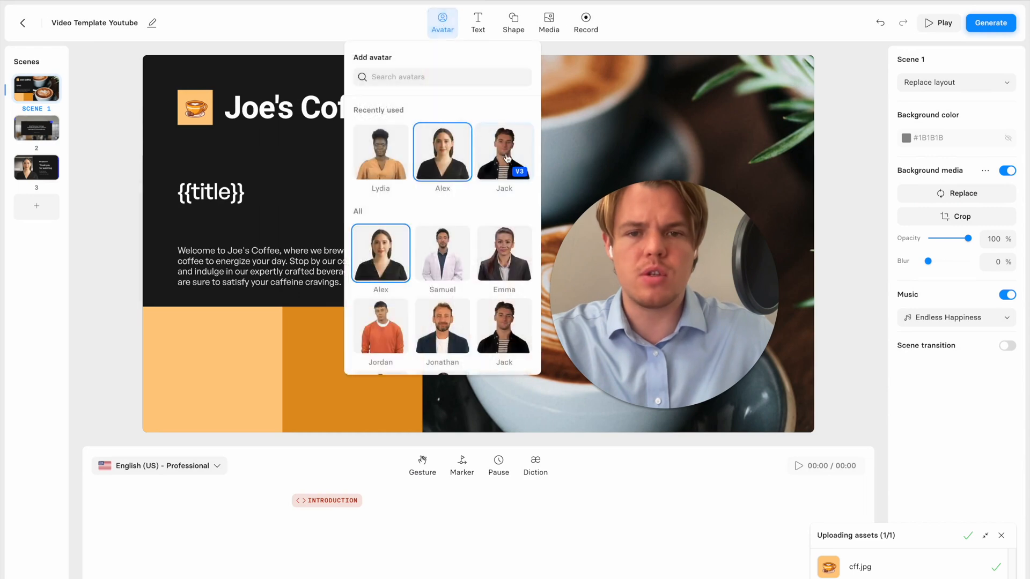
left_click(450, 152)
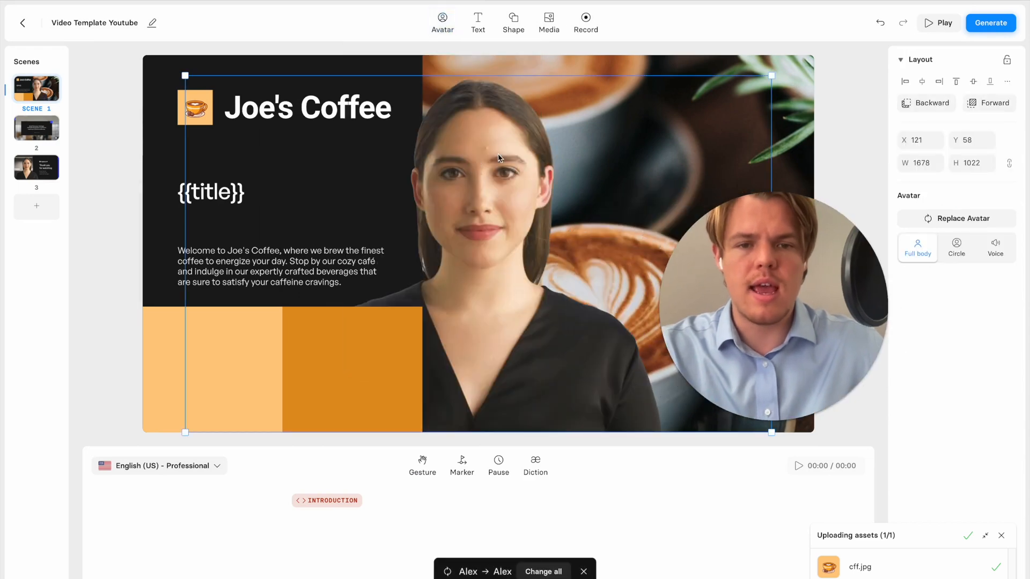
left_click_drag(537, 155, 525, 132)
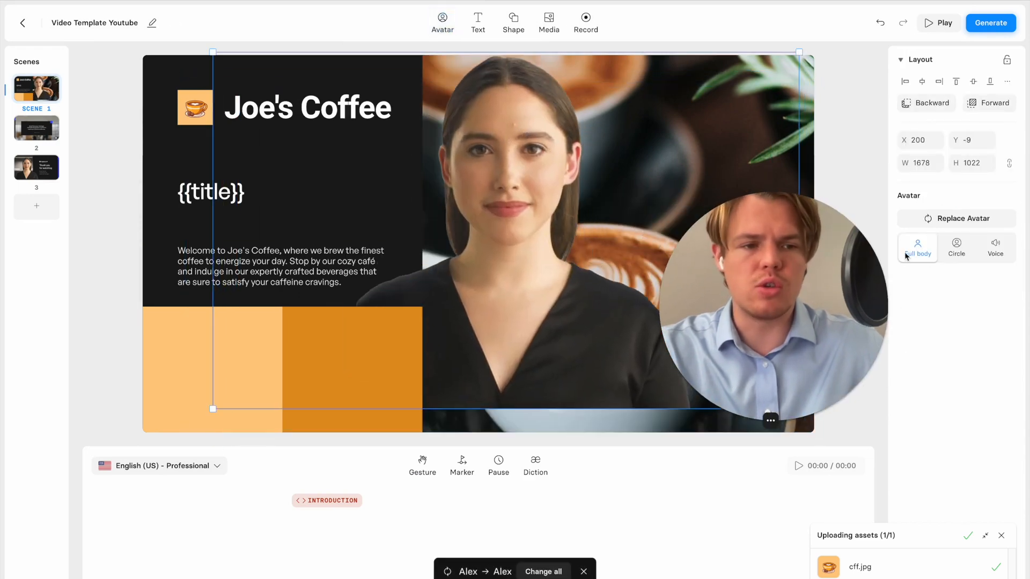
left_click(999, 252)
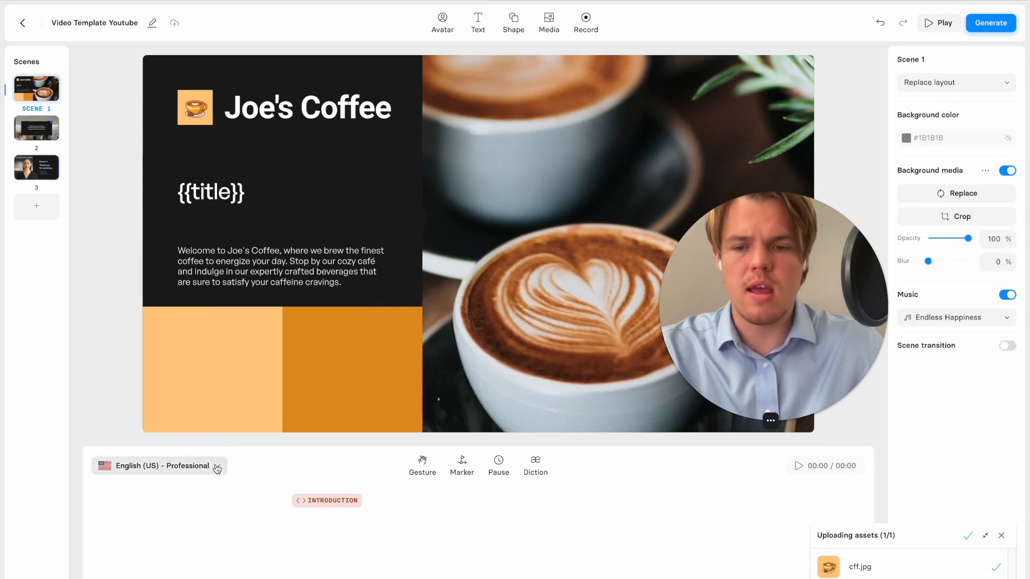
left_click(217, 469)
left_click(246, 471)
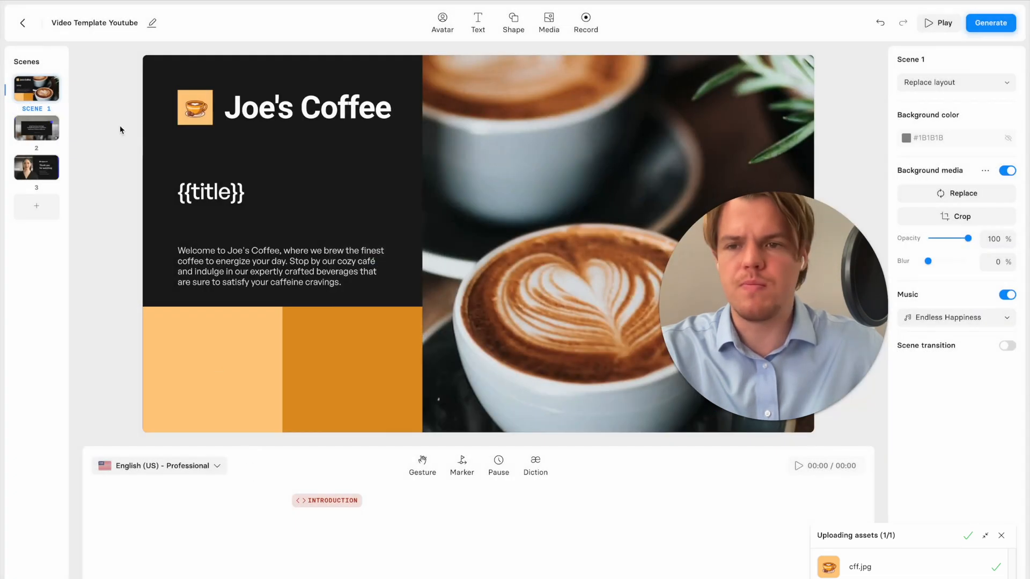
Step: Open the fill colour of scene 2's blue corner strip and dismiss the finished asset upload notice
left_click(37, 129)
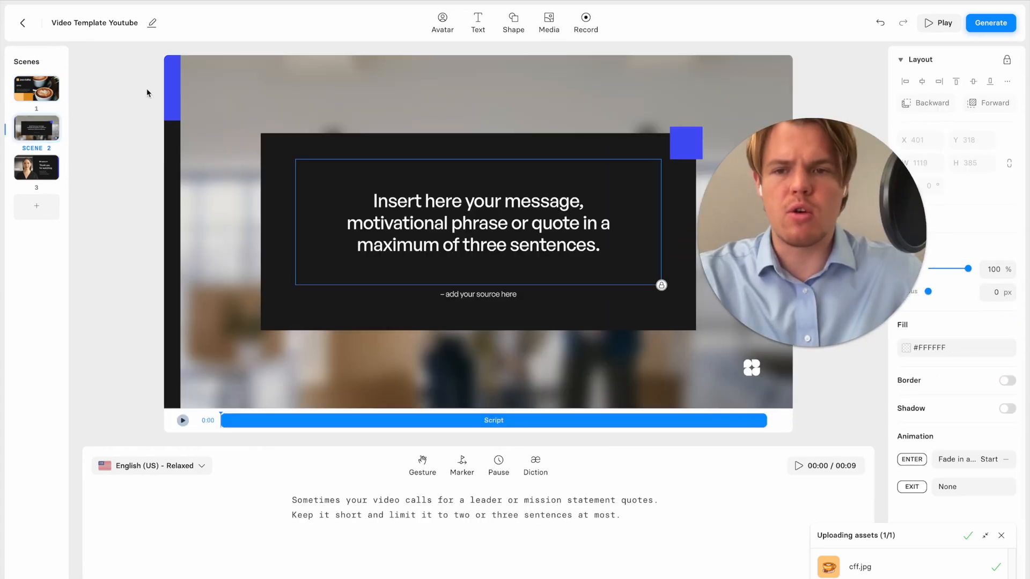
left_click(173, 89)
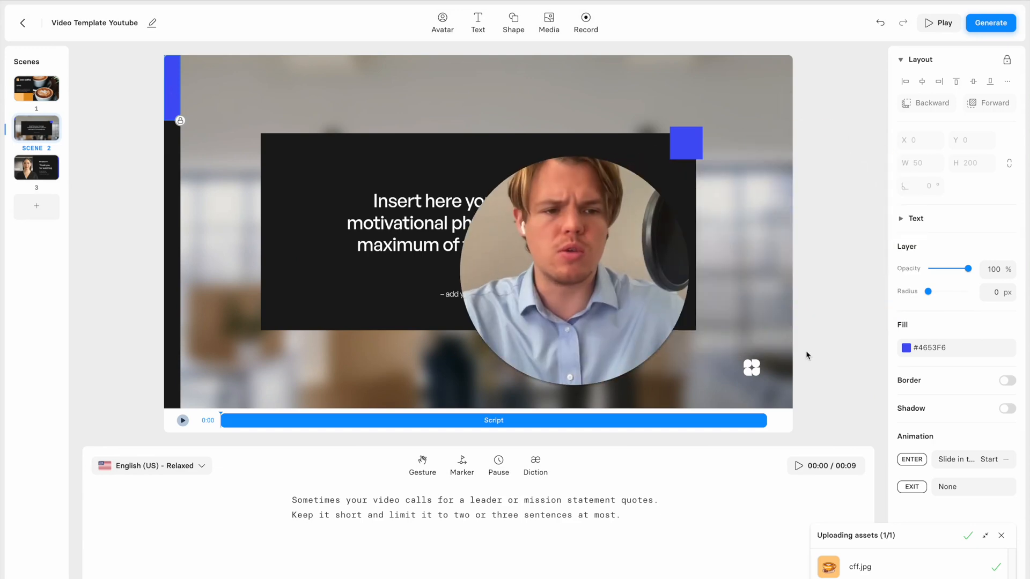
left_click(933, 347)
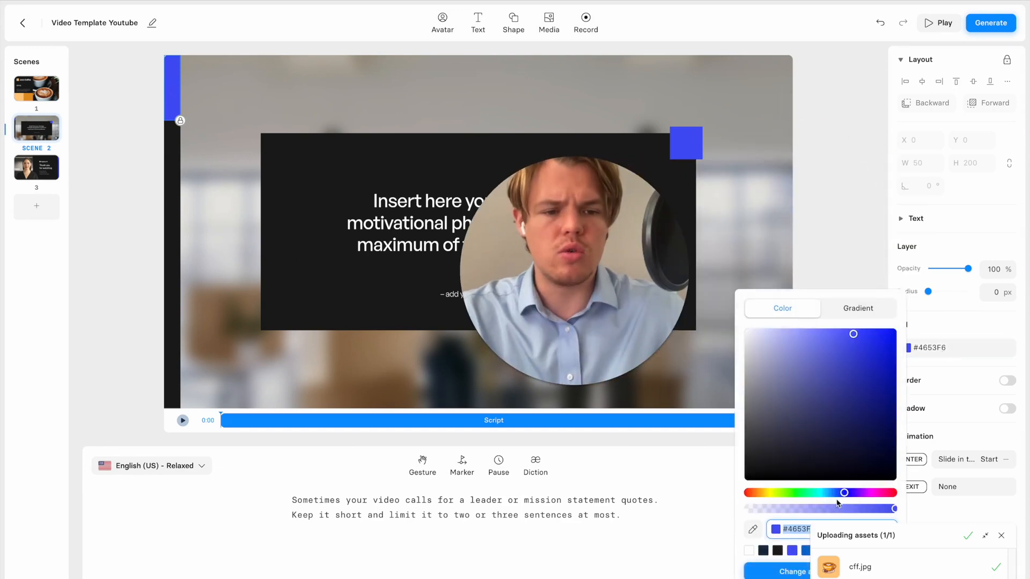
left_click(1004, 535)
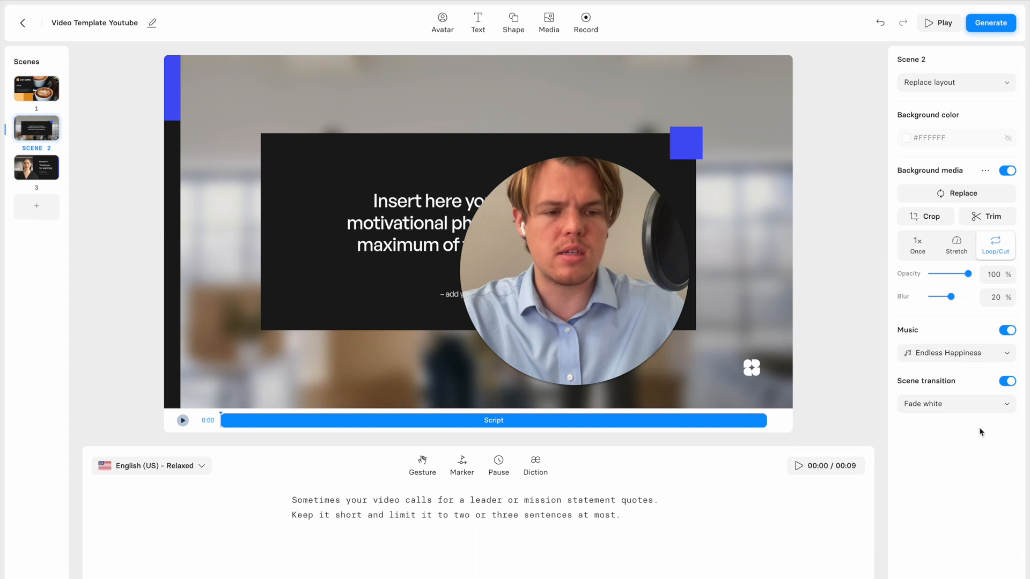
Step: Copy the fill colour #FFCC81 from the light orange rectangle in scene 1
left_click(36, 89)
left_click(220, 367)
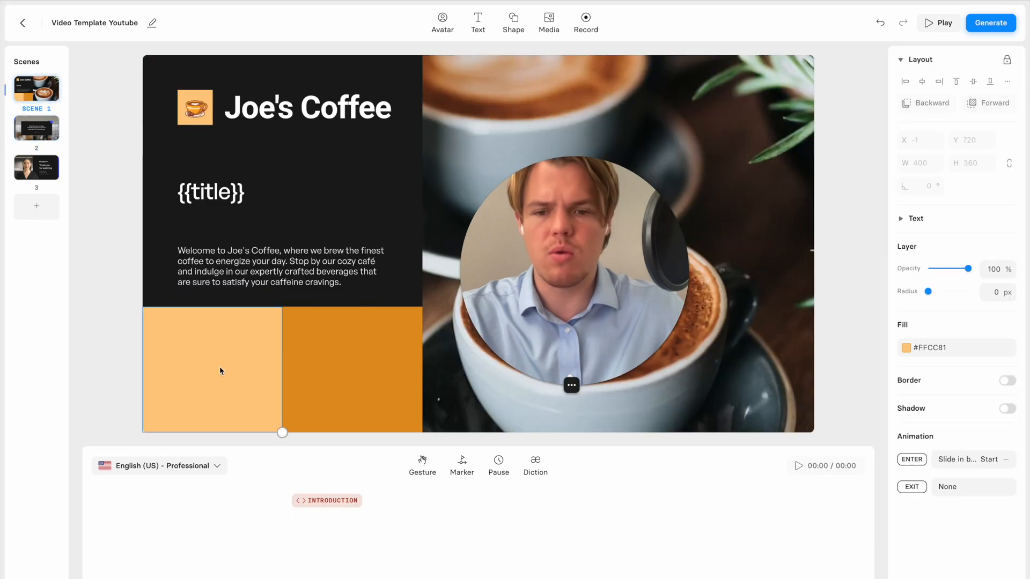
left_click(958, 351)
left_click(941, 349)
key("ctrl+c")
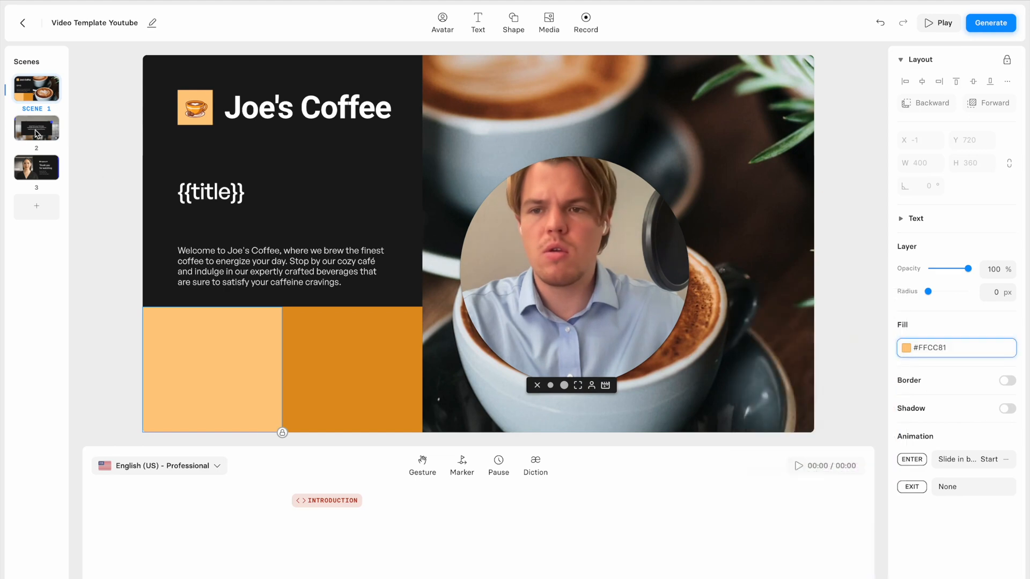
Step: Fill the blue strip in scene 2's upper left corner with the copied colour #FFCC81
left_click(53, 132)
left_click(171, 95)
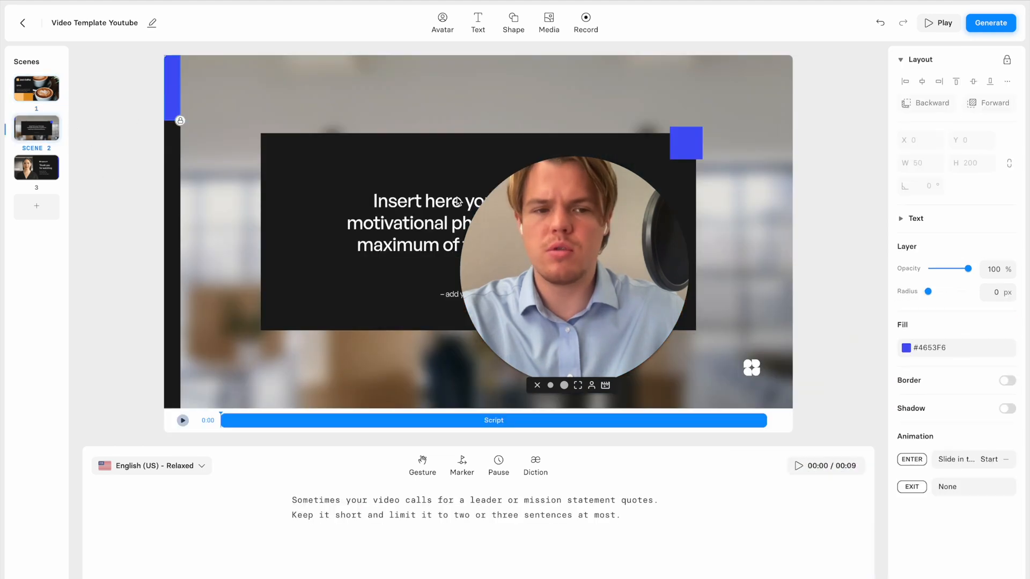
left_click(925, 348)
key("ctrl+v")
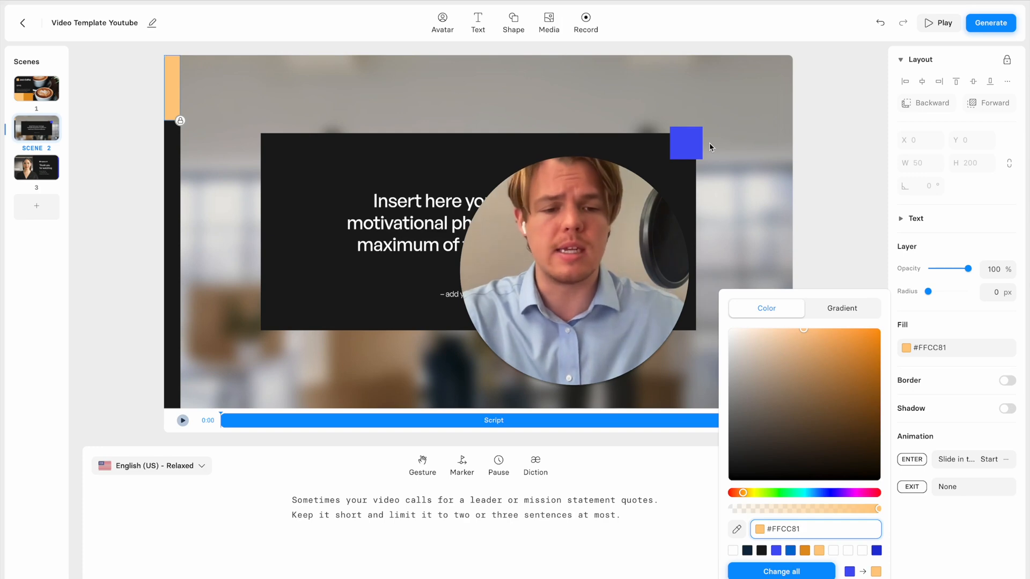
left_click(784, 102)
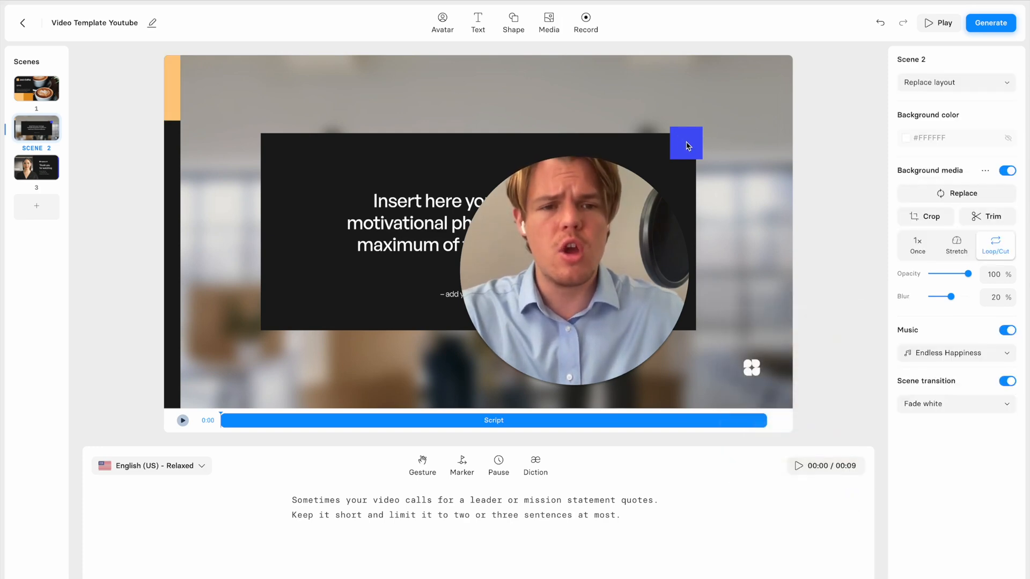
Step: Fill the blue square at the upper right corner of scene 2's dark text panel with #FFCC81
left_click(687, 143)
left_click(926, 347)
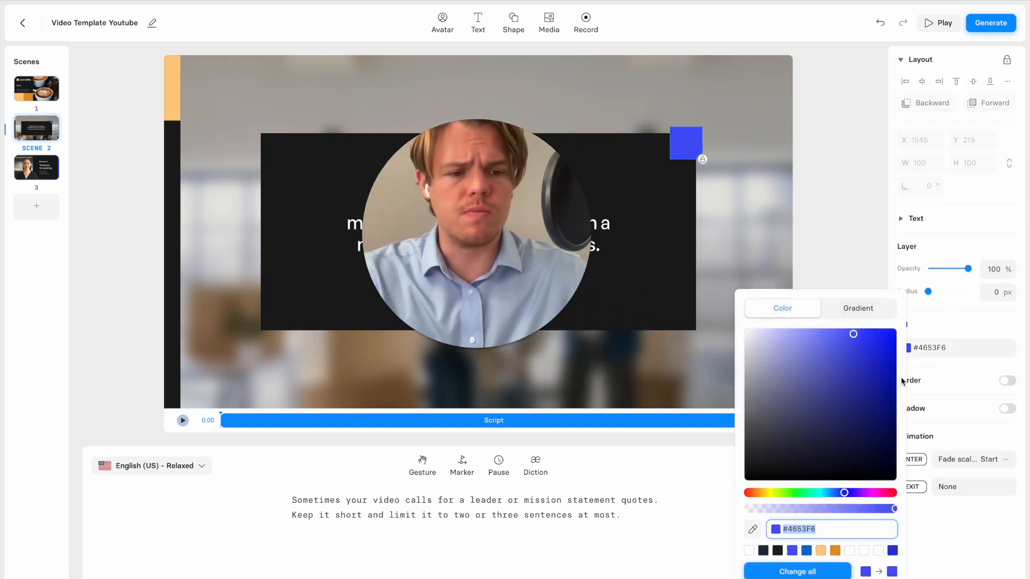
key("super+v")
left_click(837, 161)
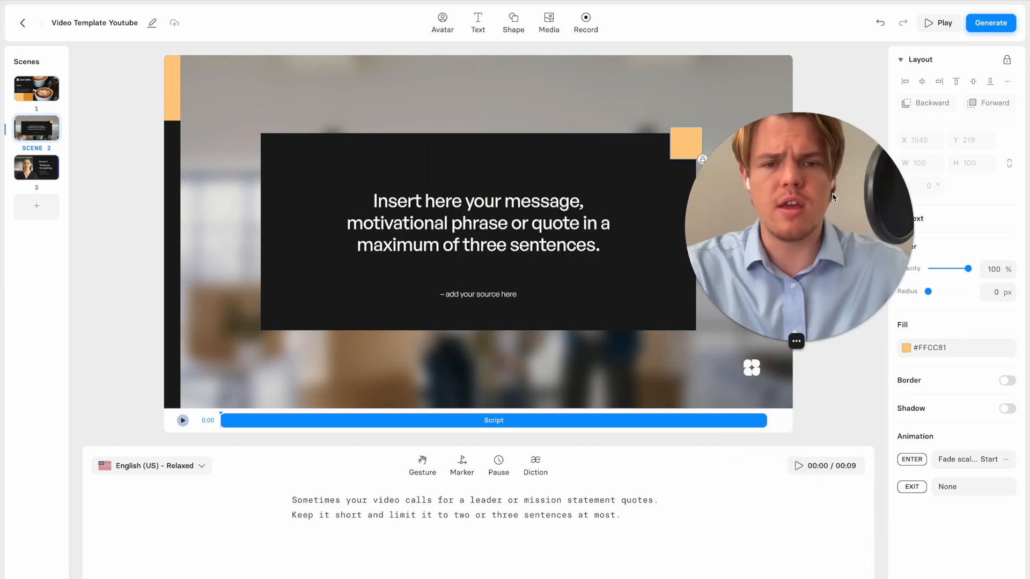
Step: Change the source line below scene 2's message to "– quote of the day"
left_click(483, 296)
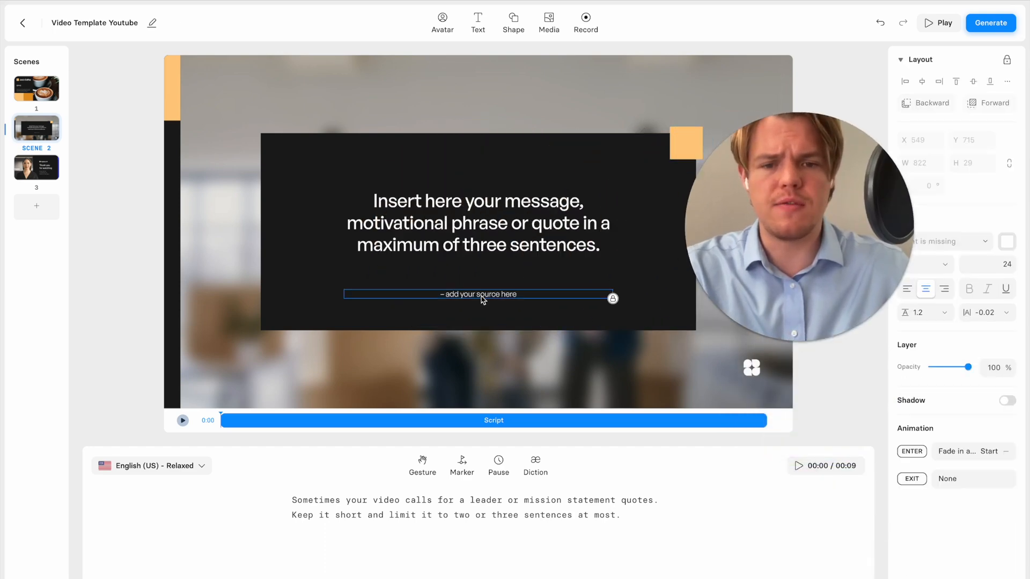
left_click(476, 294)
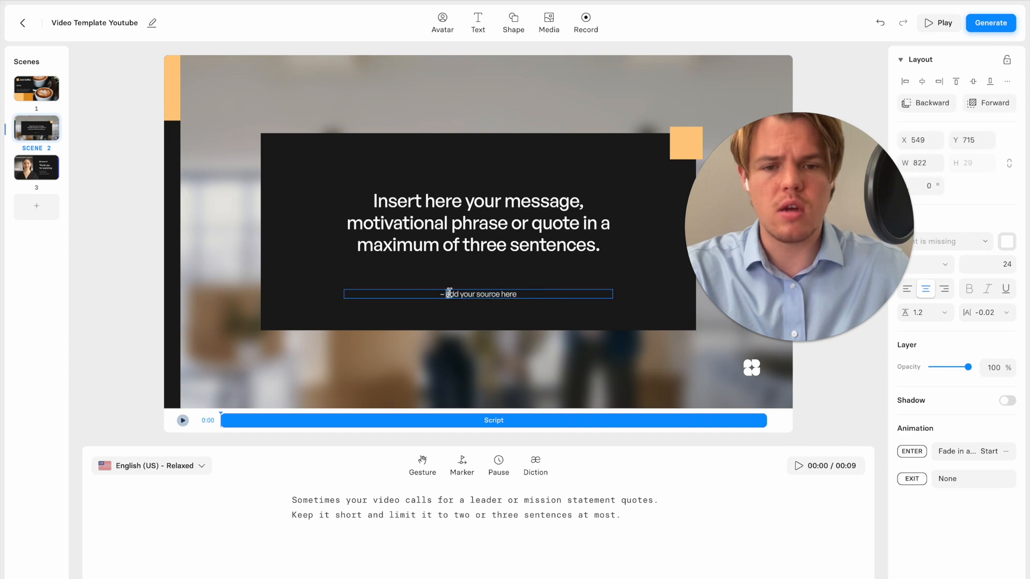
type("quo")
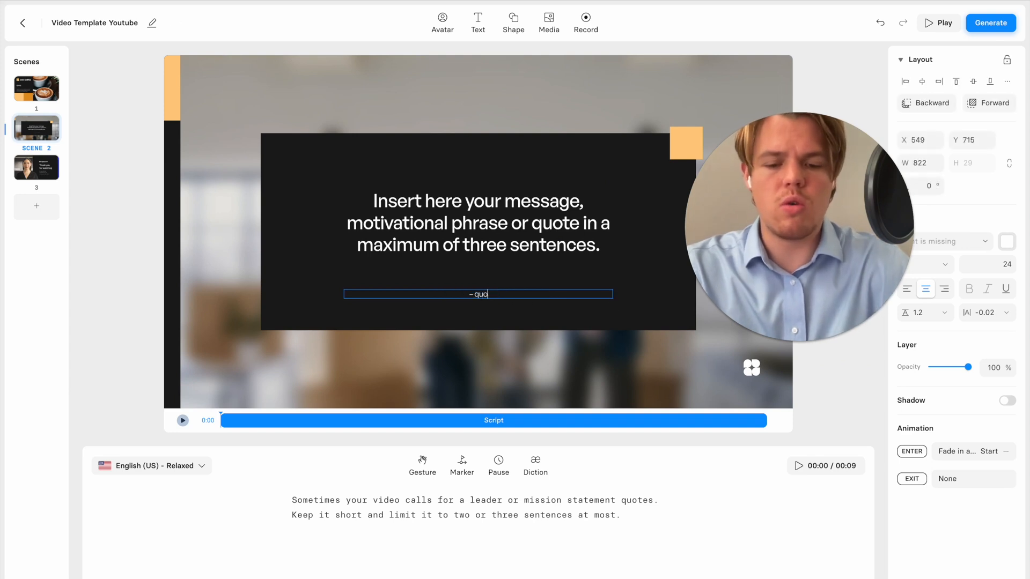
type("te of the day")
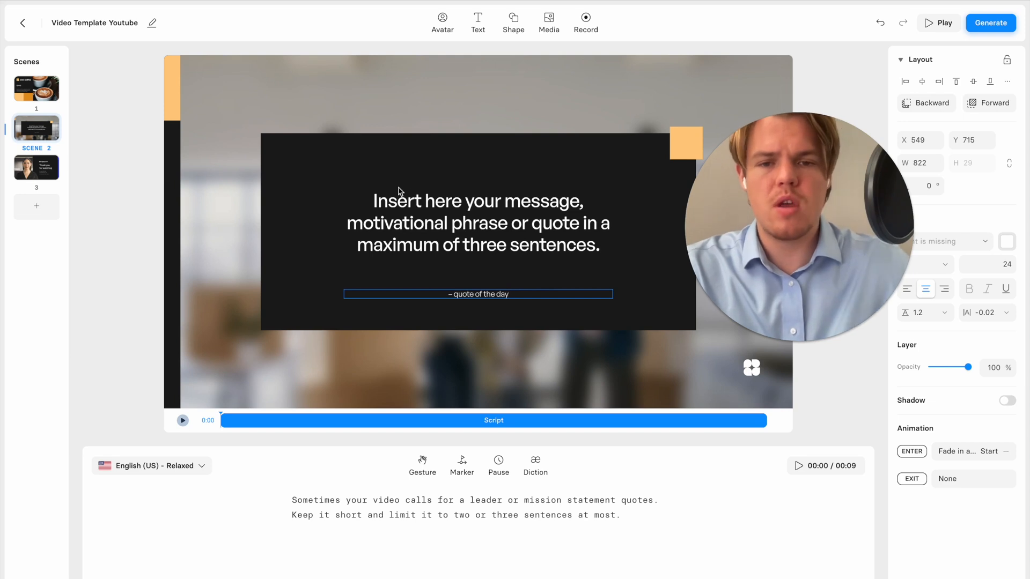
Step: Replace scene 2's placeholder message with the variable {{quote}} and lock its text box
left_click(492, 227)
triple_click(535, 237)
left_click_drag(600, 244, 582, 241)
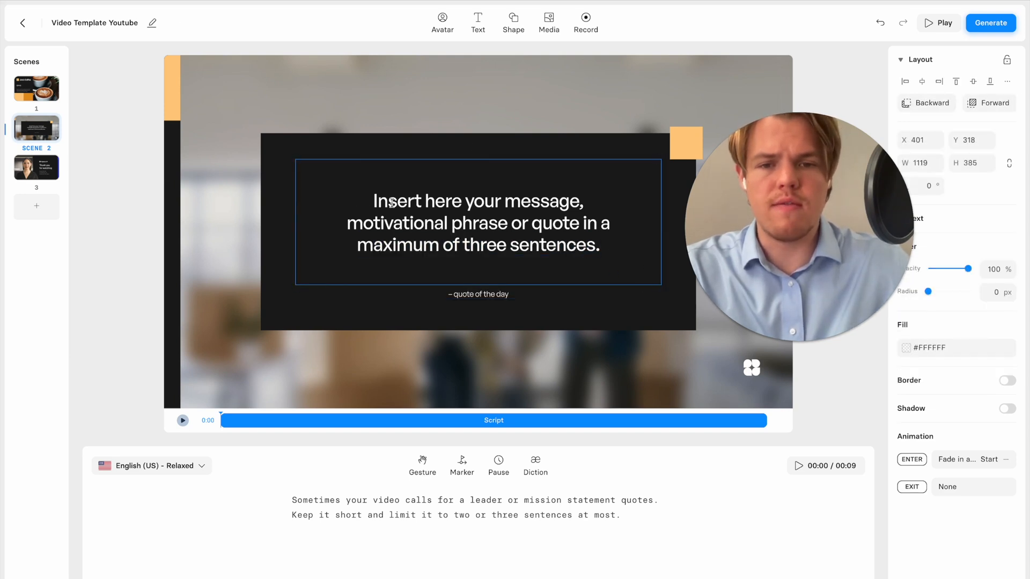
left_click_drag(414, 215, 616, 243)
type("{{quote")
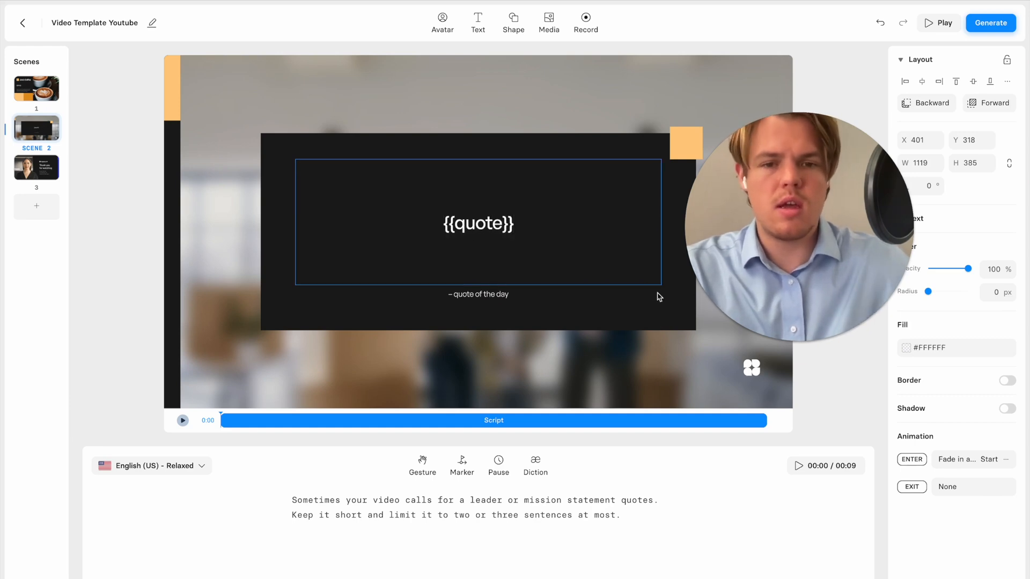
left_click(573, 243)
right_click(574, 241)
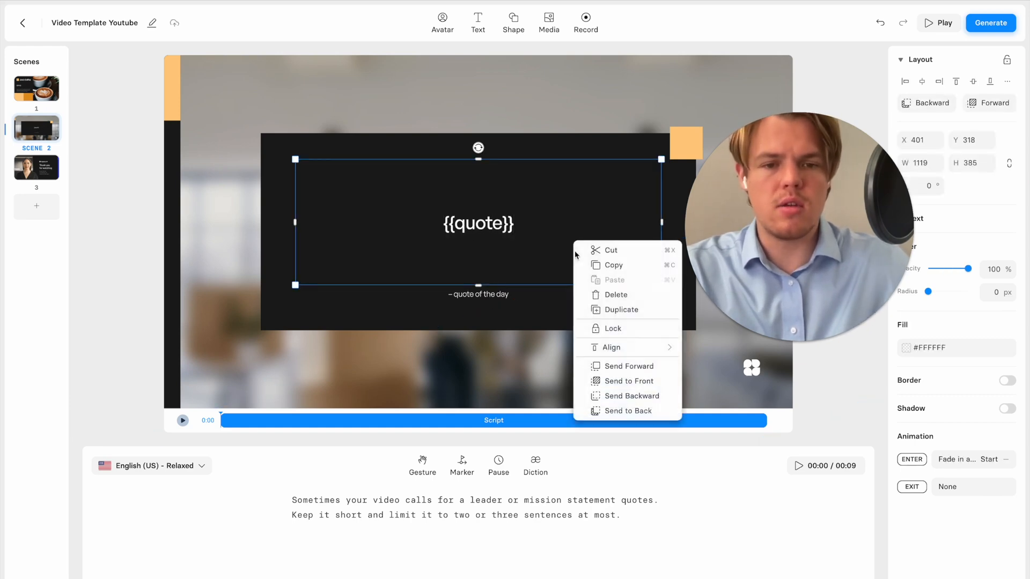
left_click(633, 330)
left_click(244, 242)
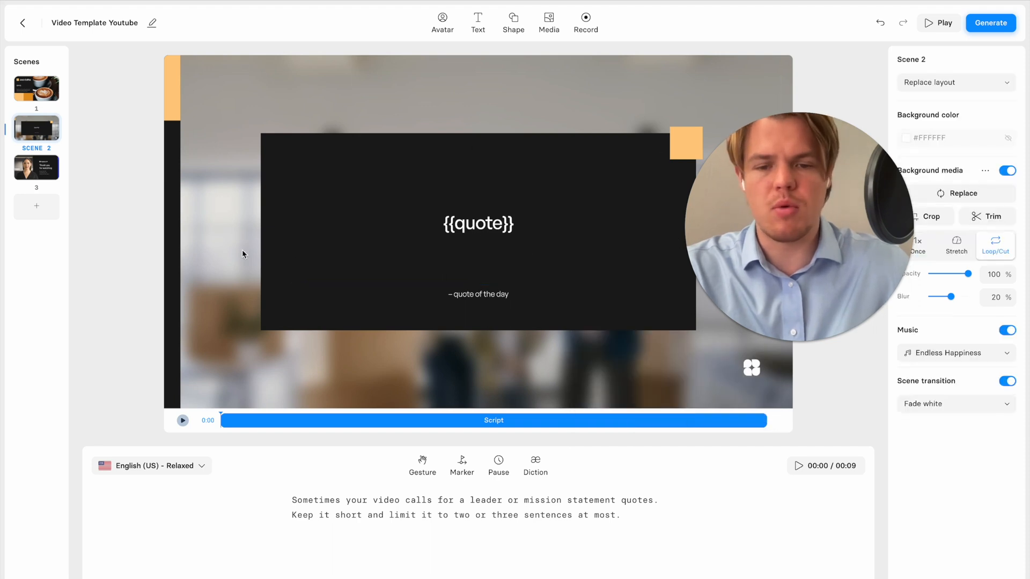
Step: Replace the whole scene 2 script with the variable {{quotescript}}
left_click_drag(561, 515, 563, 520)
triple_click(564, 519)
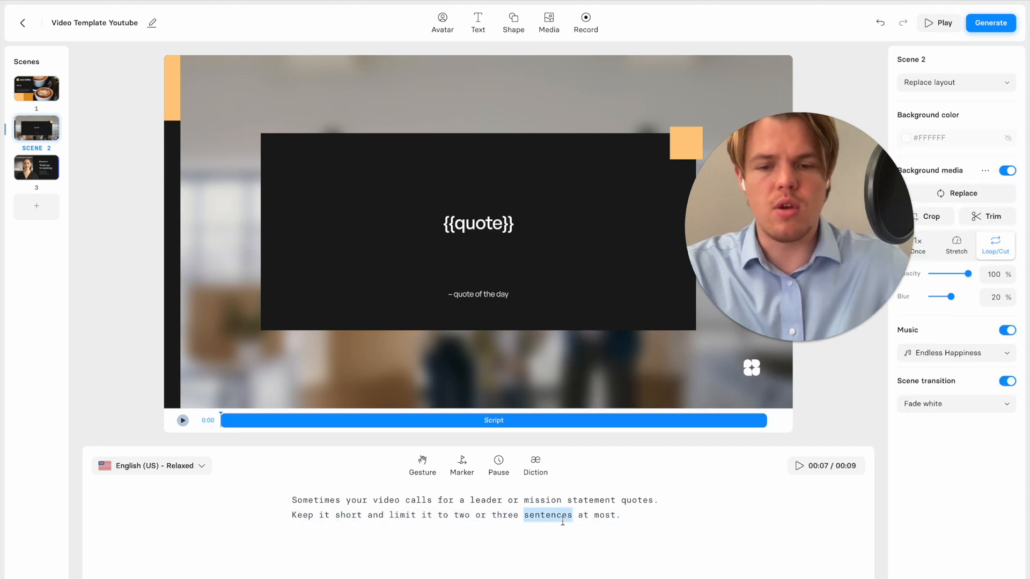
triple_click(563, 519)
type("{{quotesc")
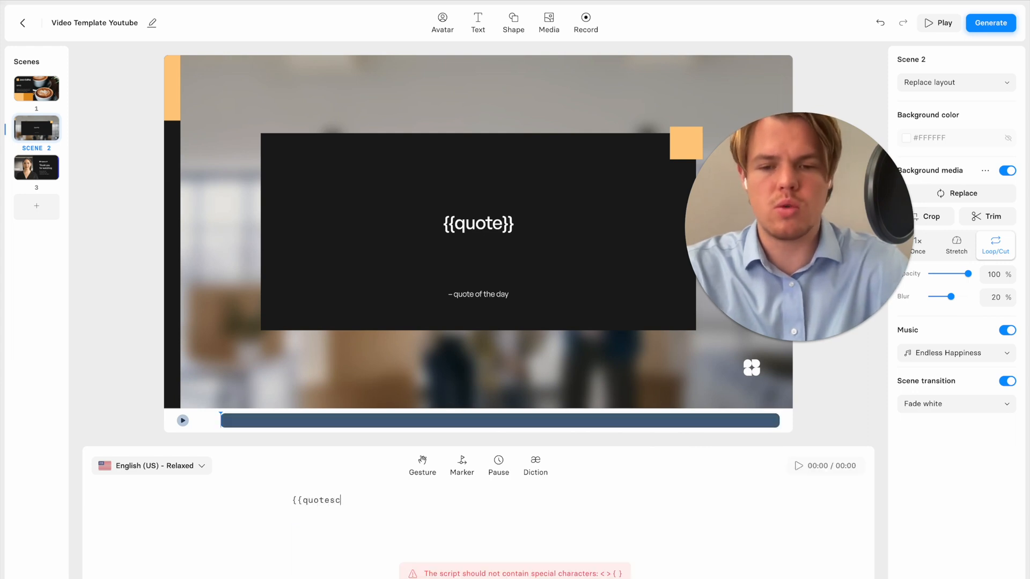
type("ript}}")
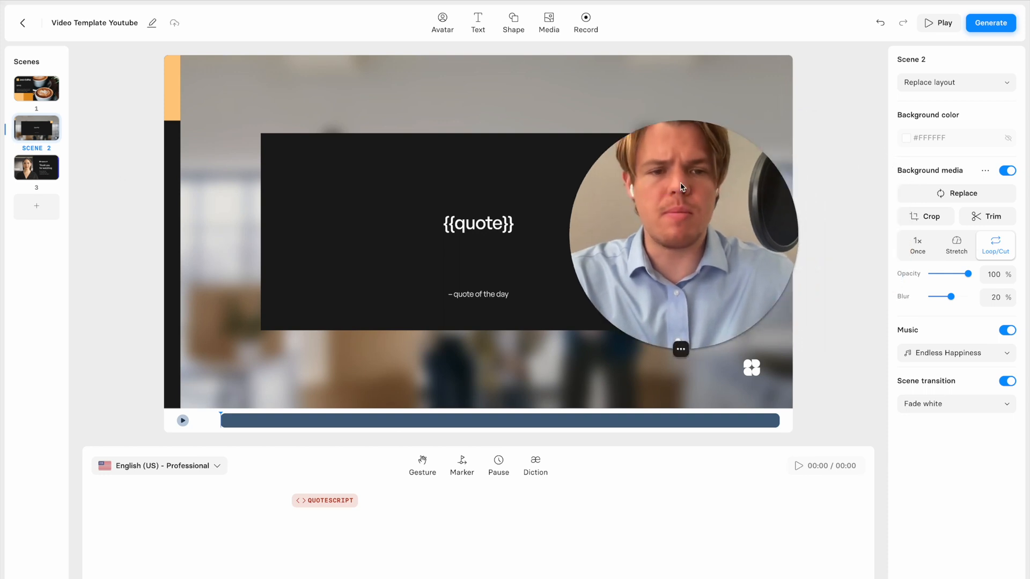
Step: Add the Alex avatar to scene 2 in circle style and enlarge it to about 587 × 587
left_click(443, 24)
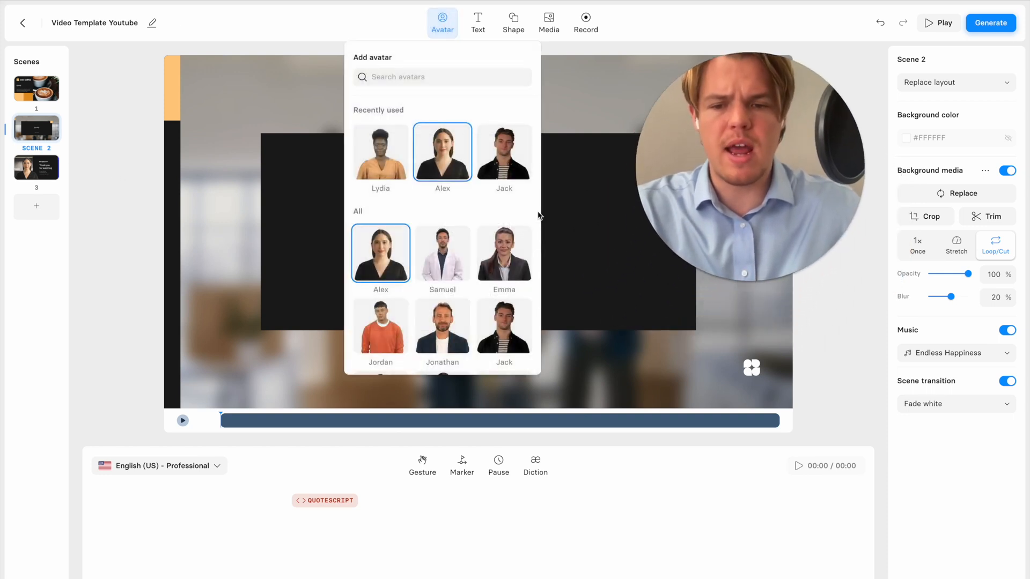
left_click(441, 149)
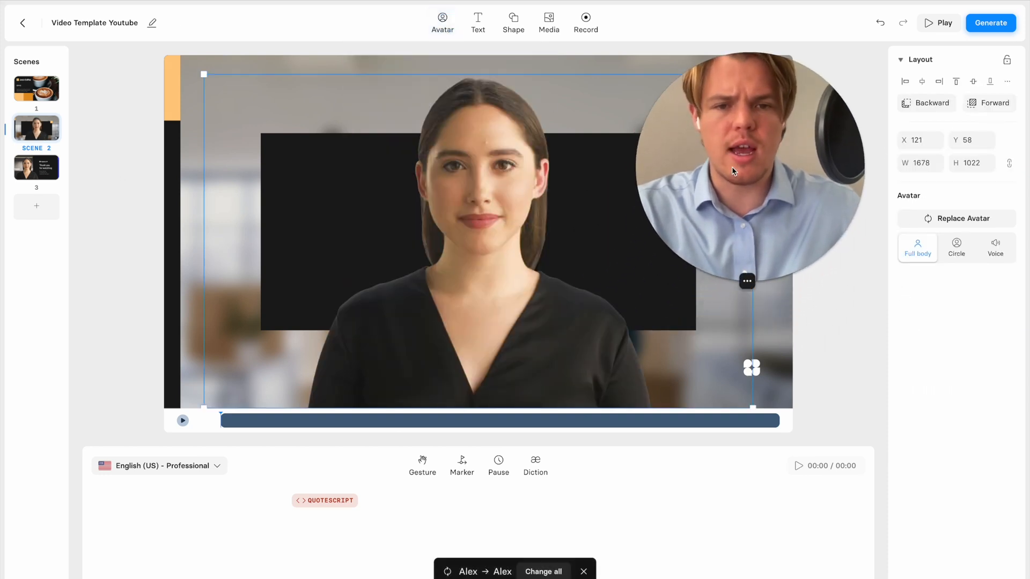
left_click(956, 246)
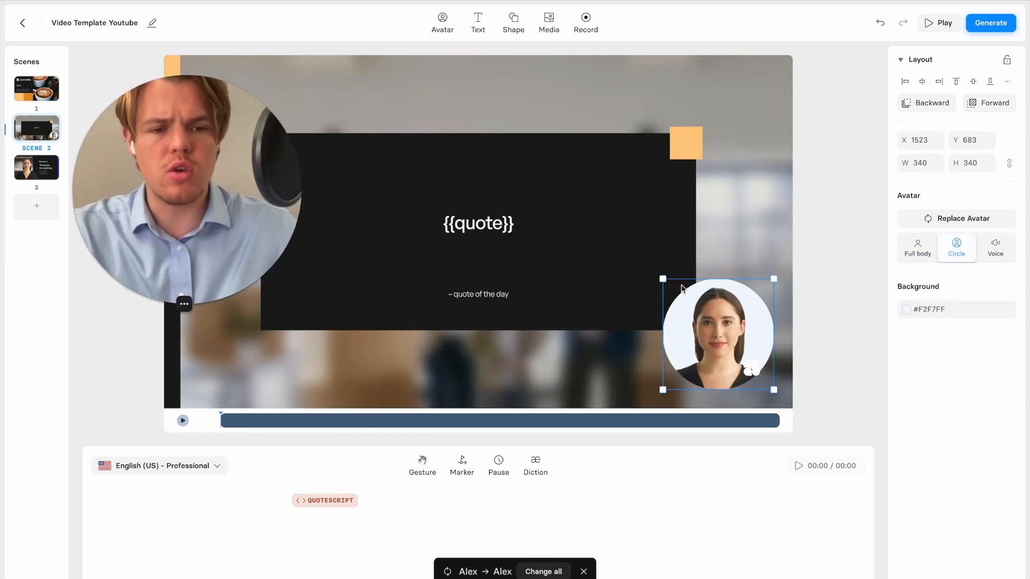
left_click_drag(665, 282, 581, 198)
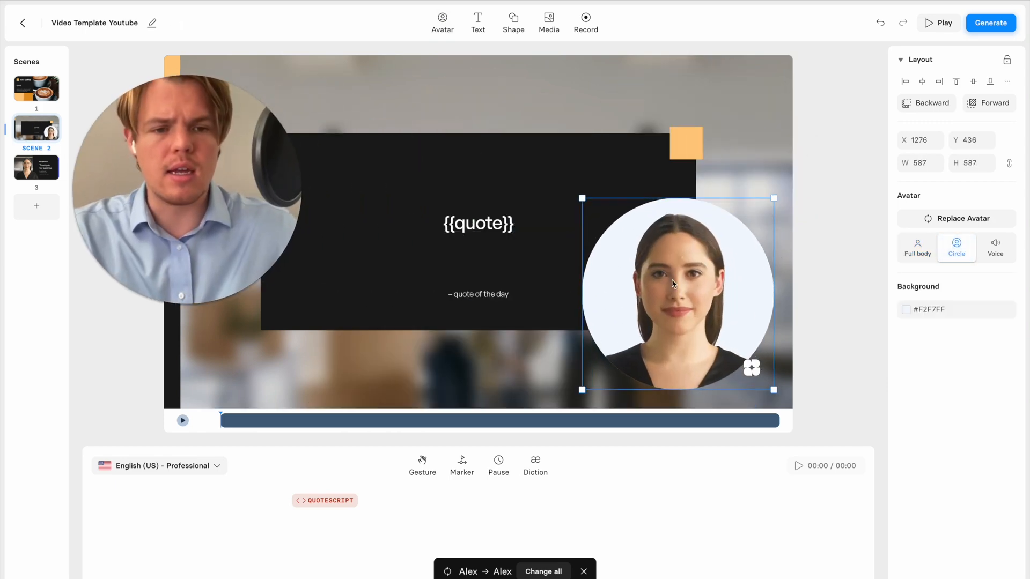
Step: Cut the small white logo image from scene 2's lower right corner
left_click(756, 371)
right_click(755, 371)
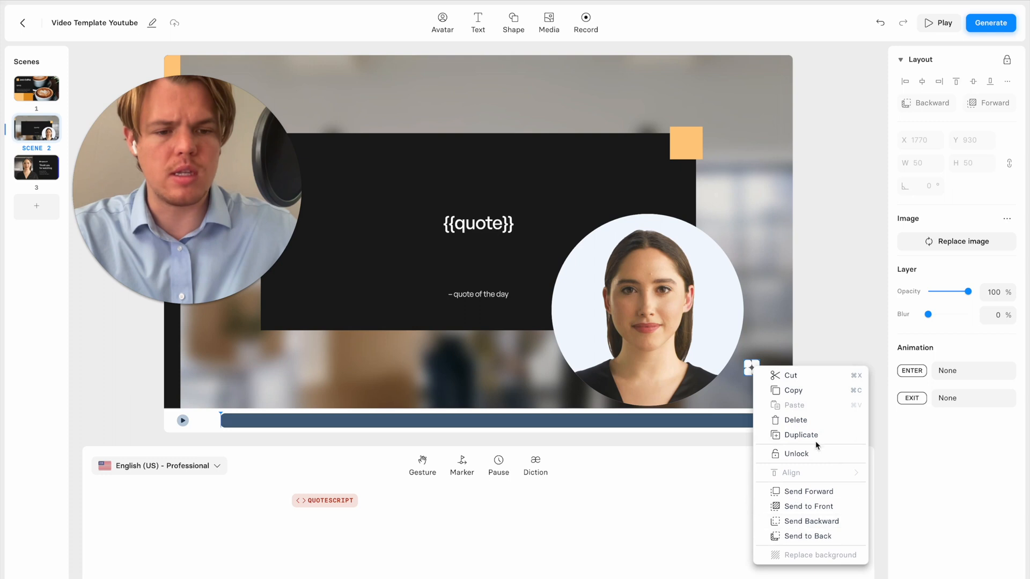
left_click(802, 377)
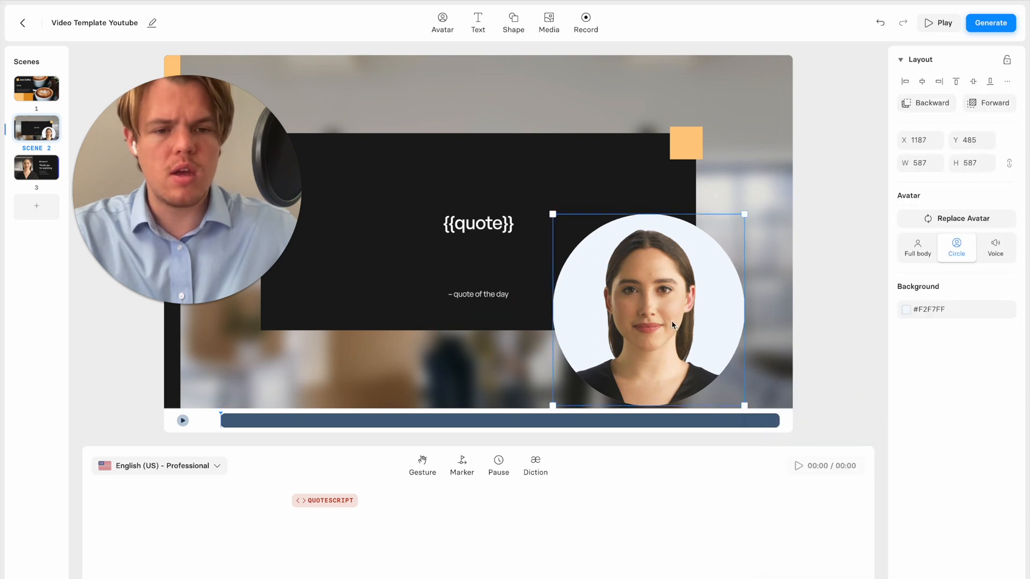
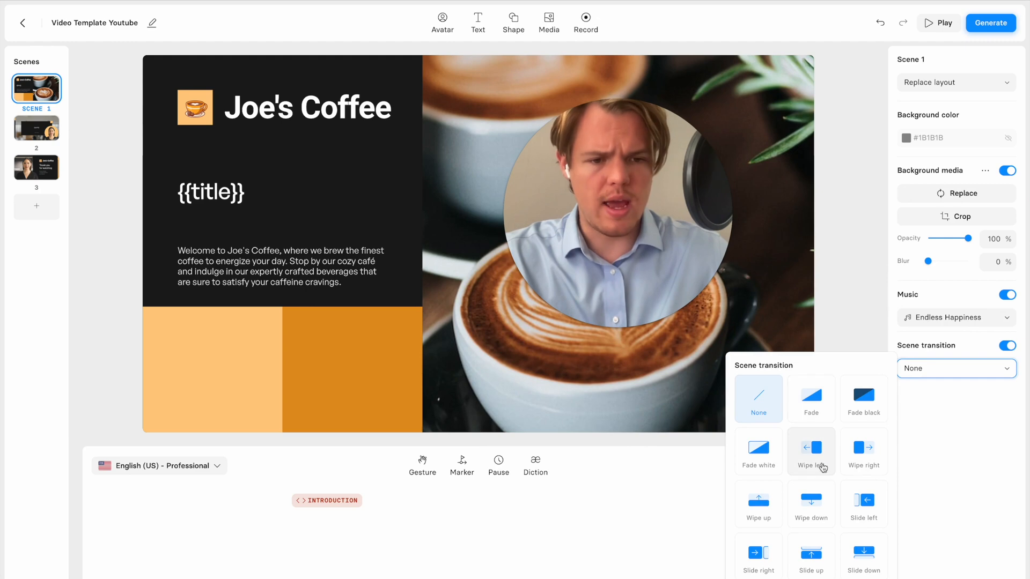
Step: Set scene 1's transition to Wipe down and scene 2's transition to Slide up
left_click(812, 512)
left_click(36, 167)
left_click(36, 127)
left_click(954, 407)
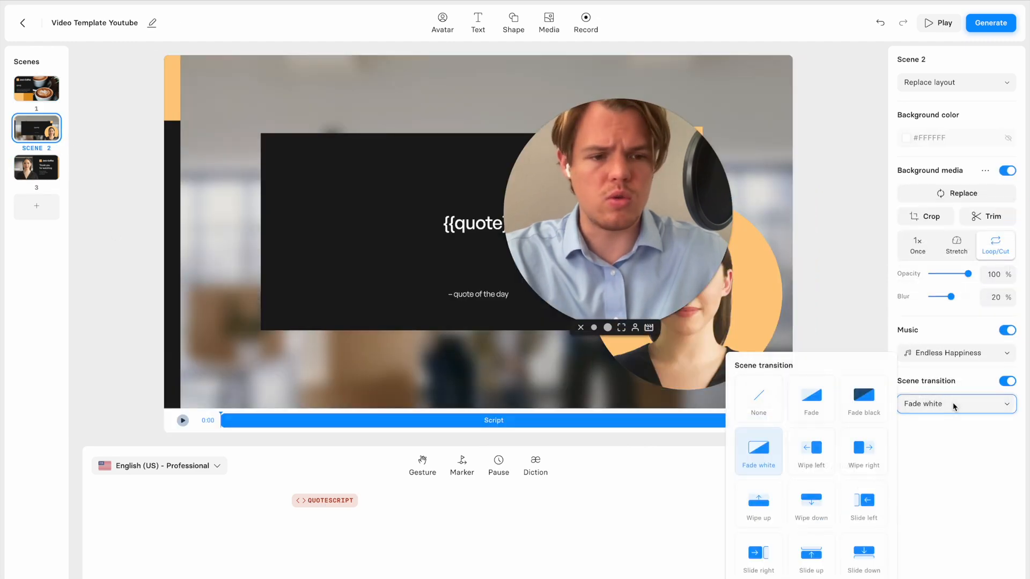
left_click(826, 548)
Step: Check scenes 3 and 1, and start generating Video Template Youtube, accepting the conversion of the video to a template
left_click(38, 170)
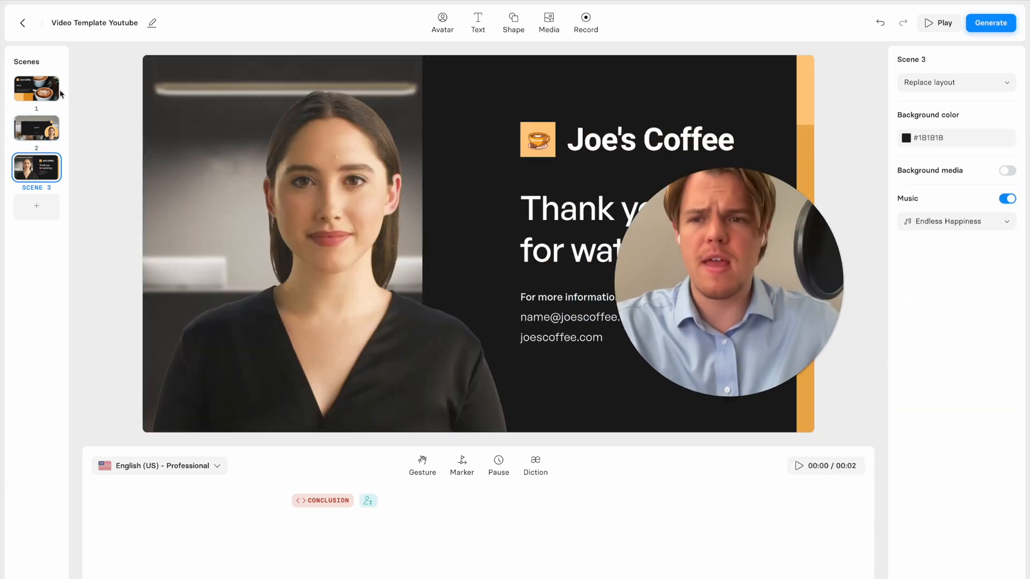
left_click(37, 91)
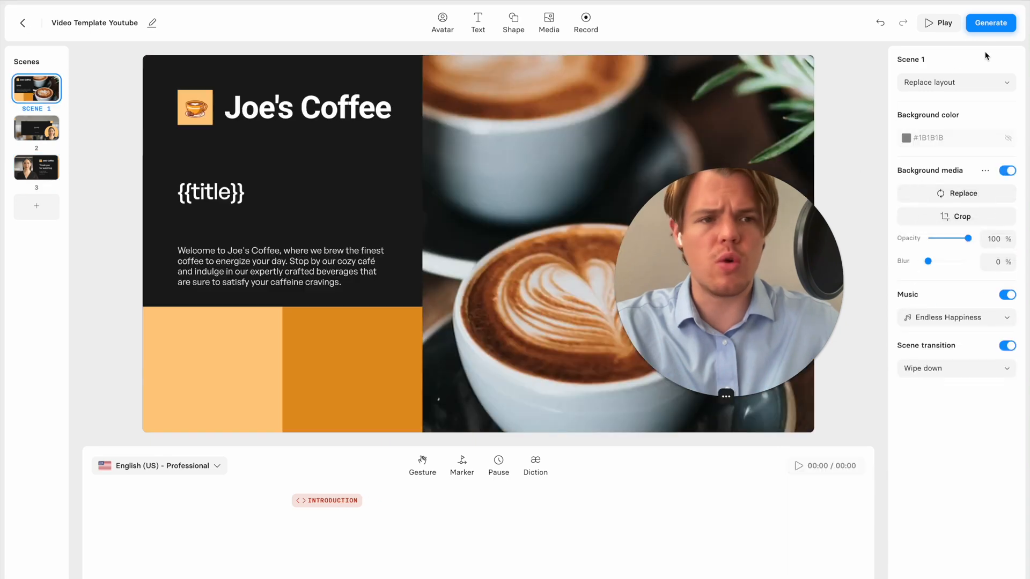
left_click(990, 23)
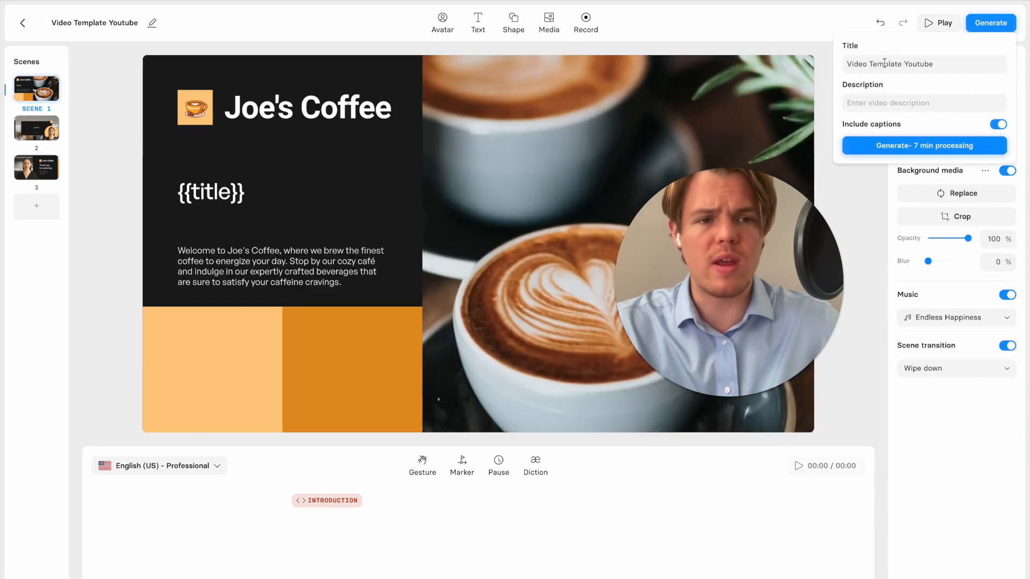
left_click_drag(912, 124, 857, 124)
left_click(908, 127)
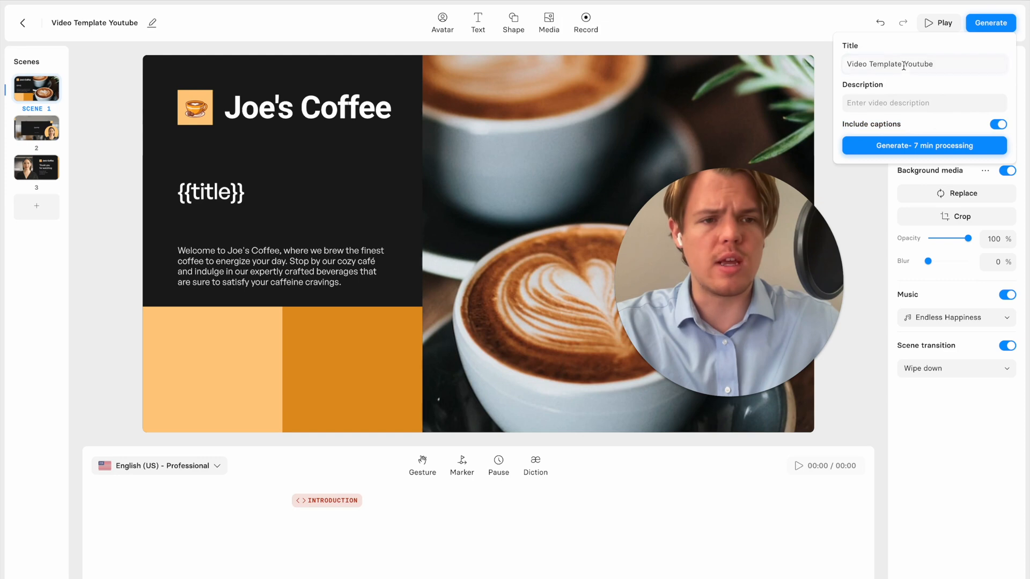
left_click(926, 145)
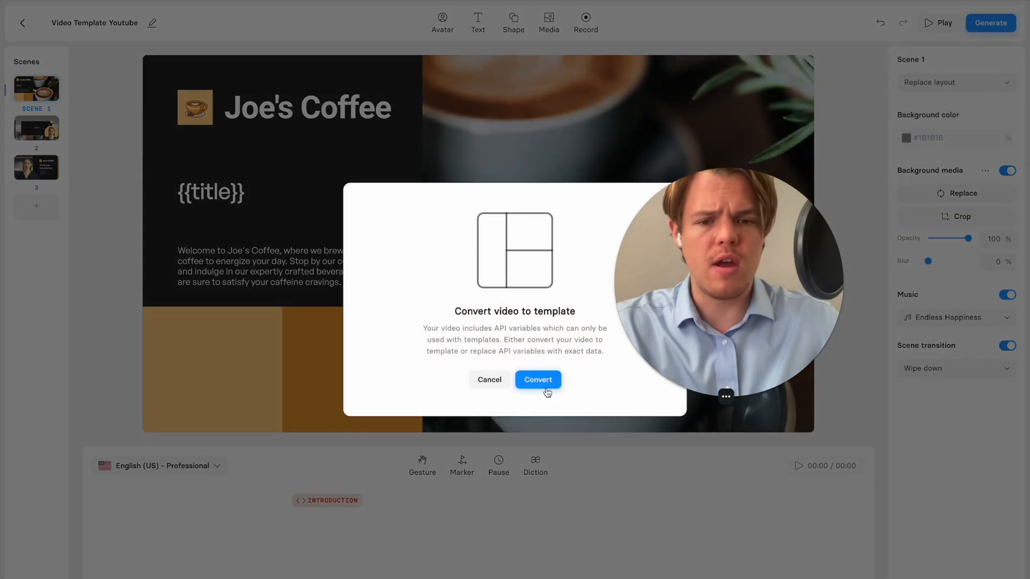
left_click(547, 382)
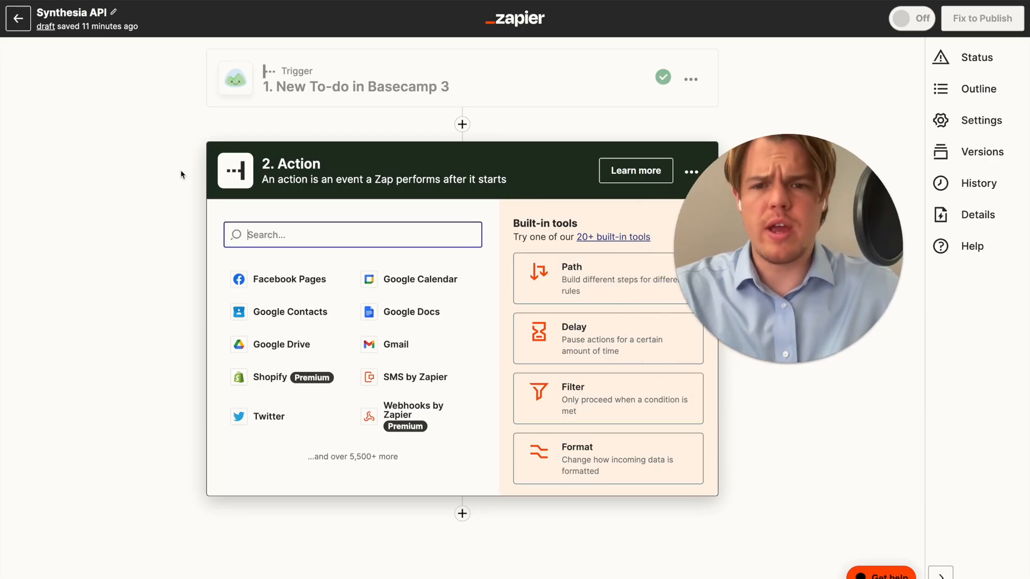
Step: Switch to the Synthesia API zap in Zapier and set its second step to ChatGPT with the Conversation event
type("ch")
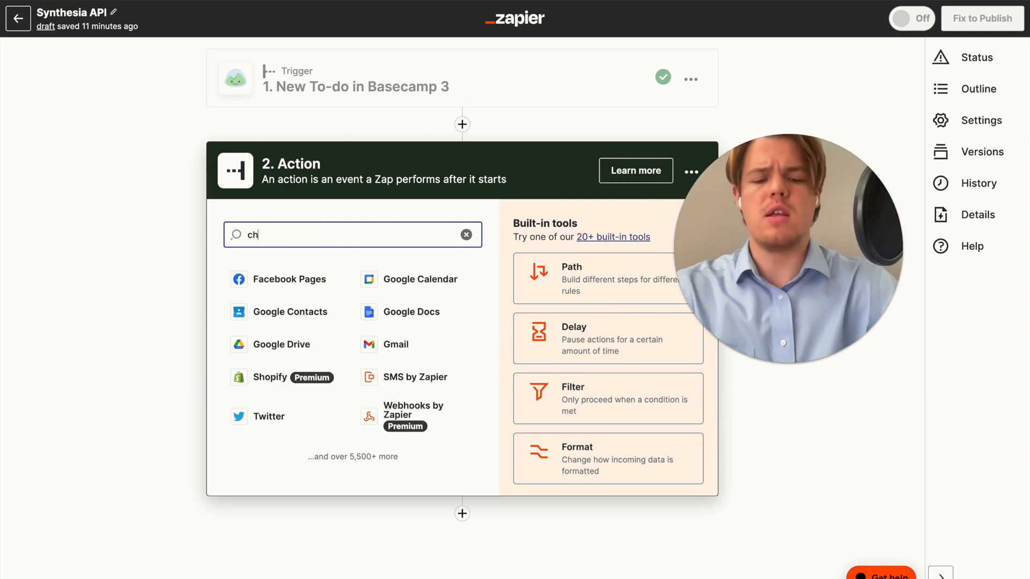
type("atgpt")
left_click(295, 277)
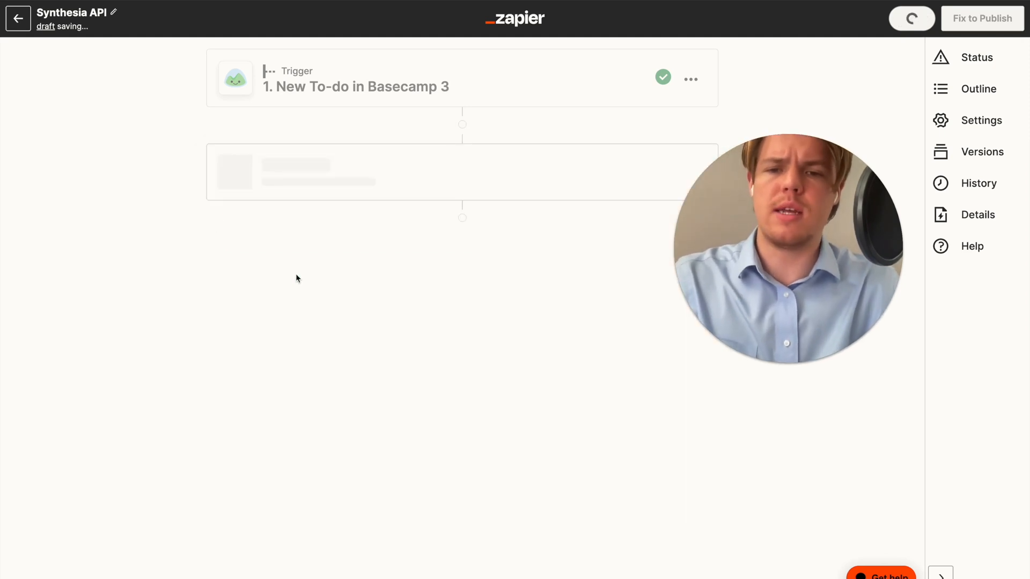
left_click(306, 316)
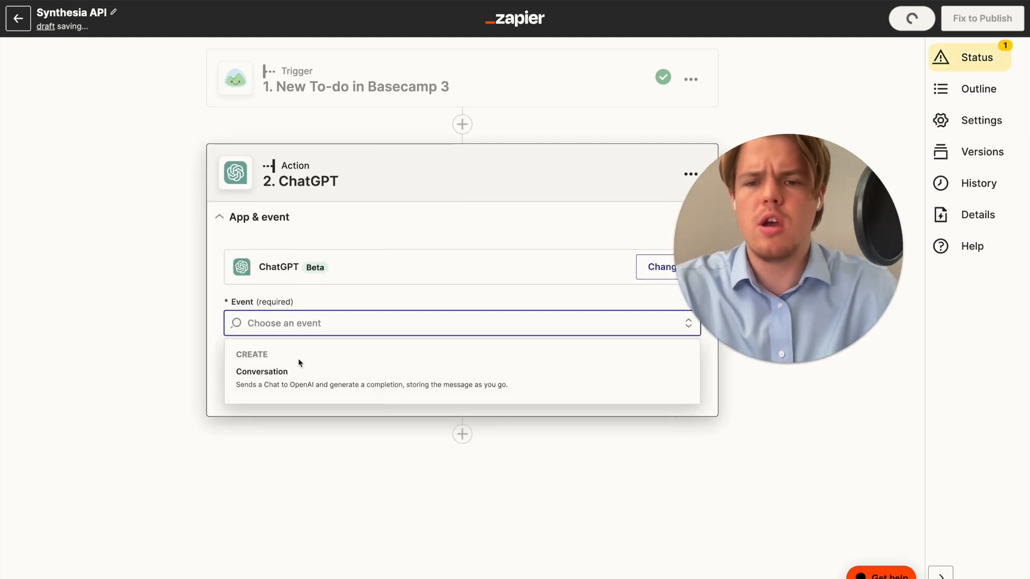
left_click(383, 367)
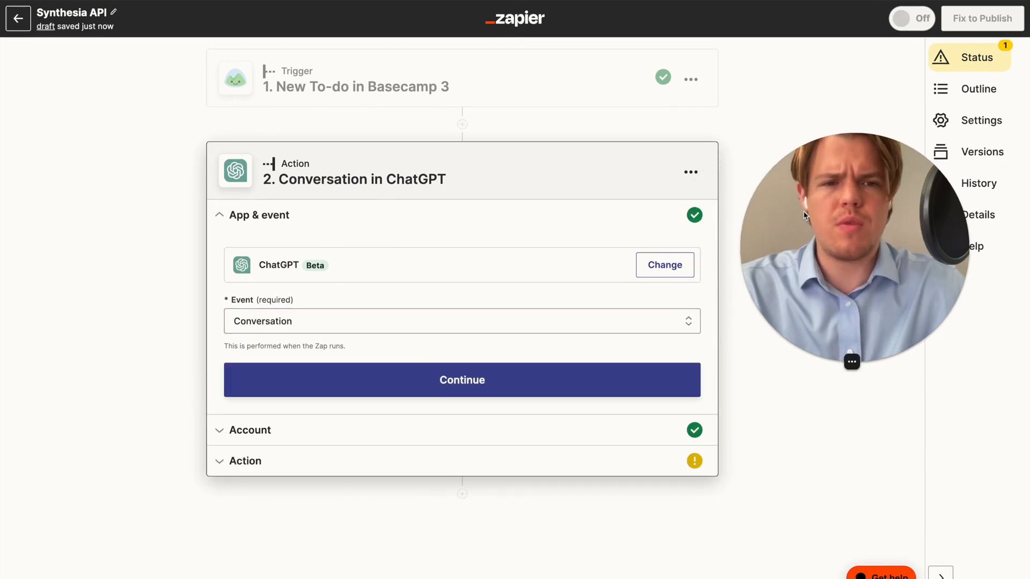
Step: Rename the ChatGPT step as Video Idea and accept its event and connected account
left_click(691, 172)
left_click(630, 201)
type("Video Ideas")
key("BackSpace")
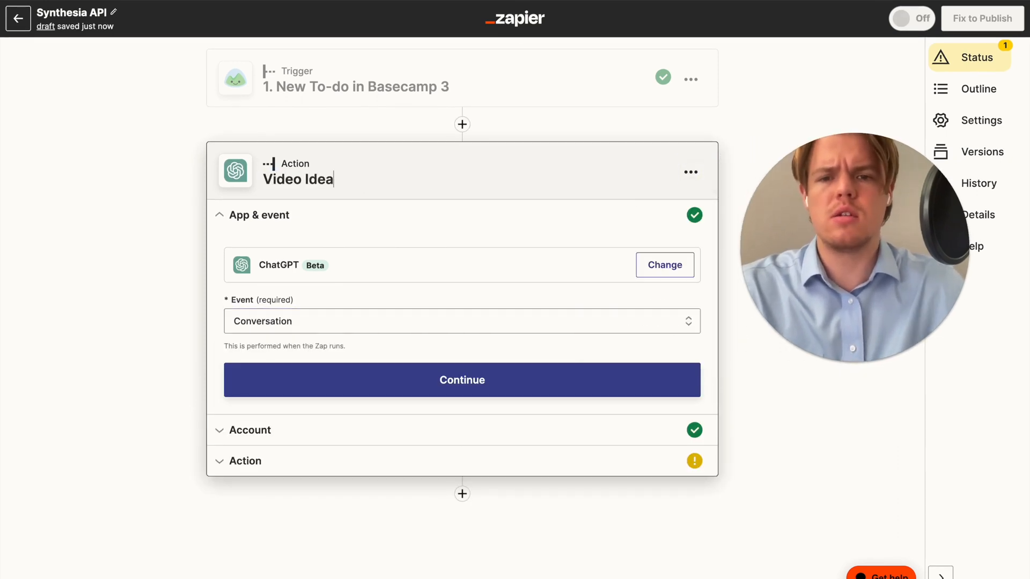
left_click(182, 171)
left_click(474, 392)
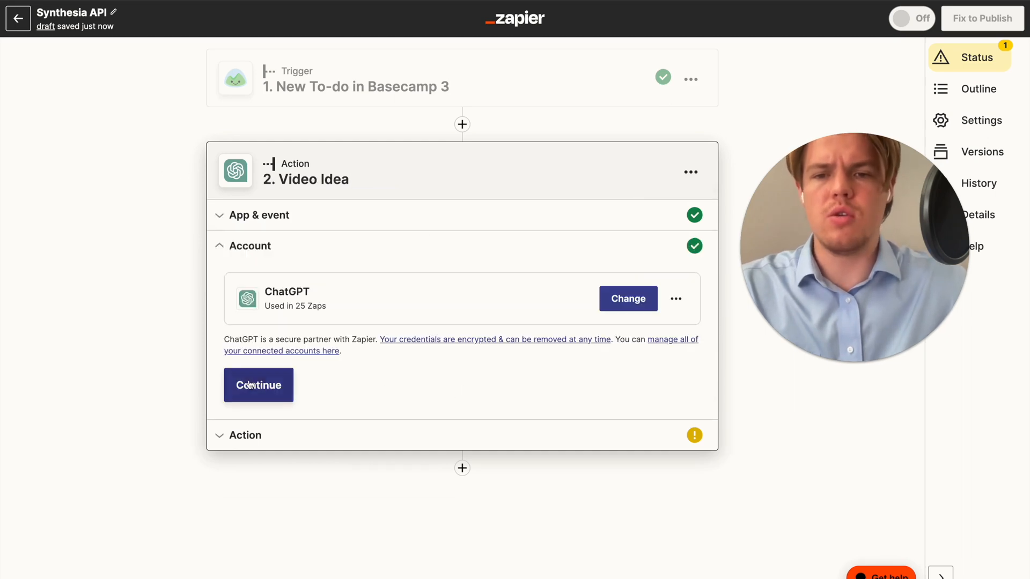
left_click(252, 384)
Step: Set the Video Idea step's assistant instructions to "You are a coffee expert."
scroll(334, 362, "down", 7)
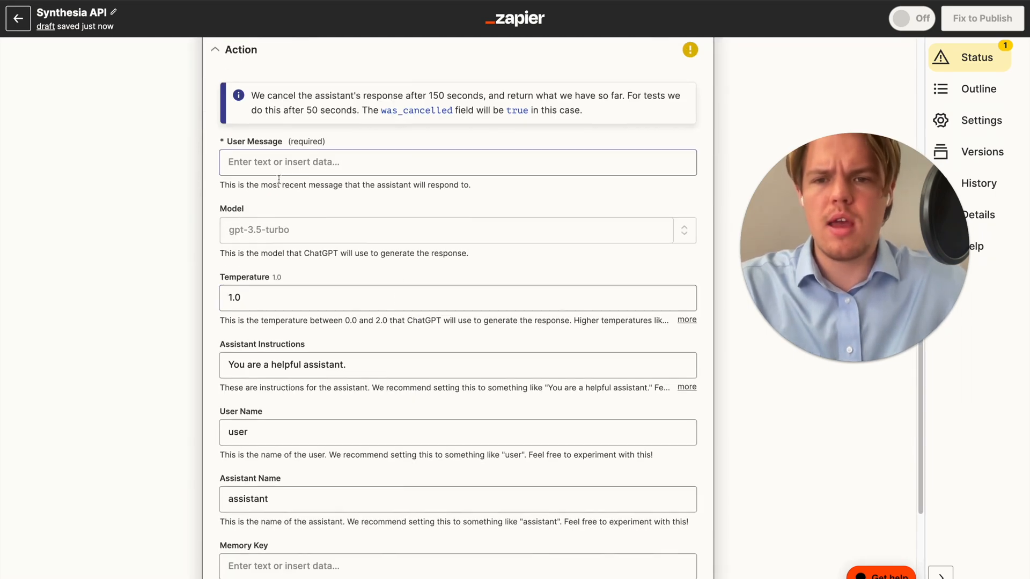
scroll(217, 188, "up", 7)
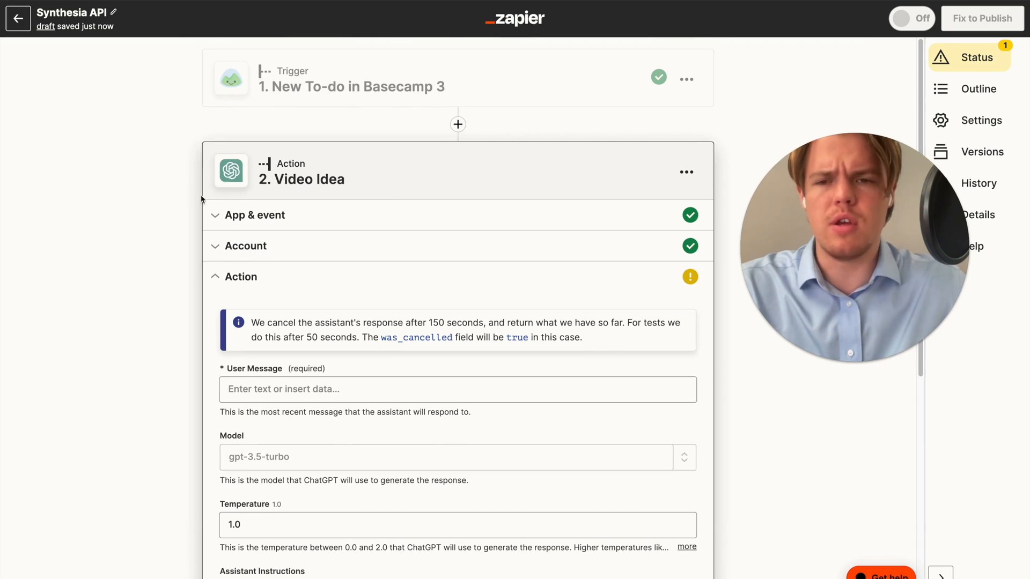
scroll(204, 199, "down", 6)
scroll(284, 180, "up", 2)
left_click(297, 159)
left_click(179, 191)
scroll(340, 258, "down", 2)
left_click_drag(348, 257, 272, 256)
type("ffee e")
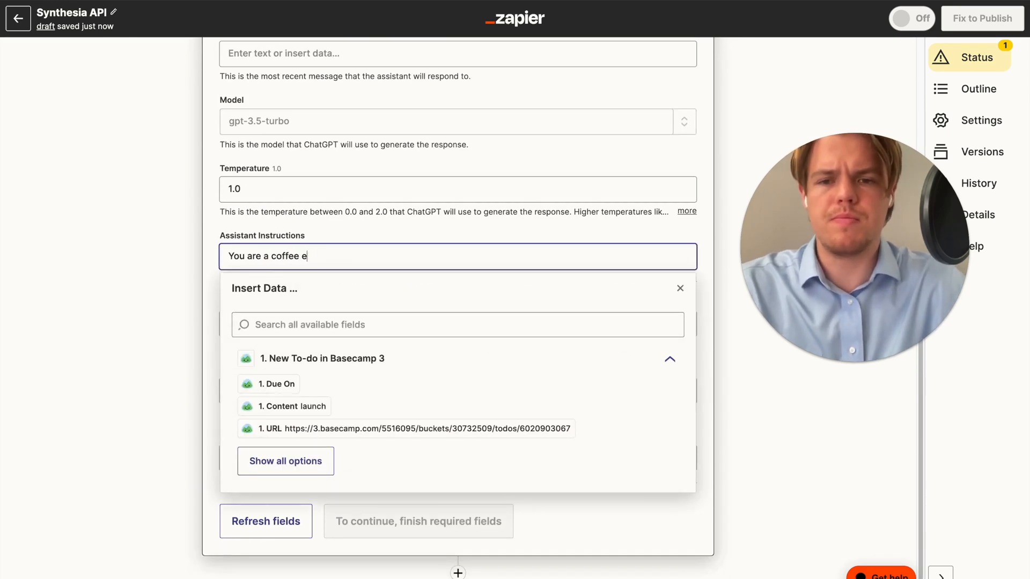
left_click(143, 256)
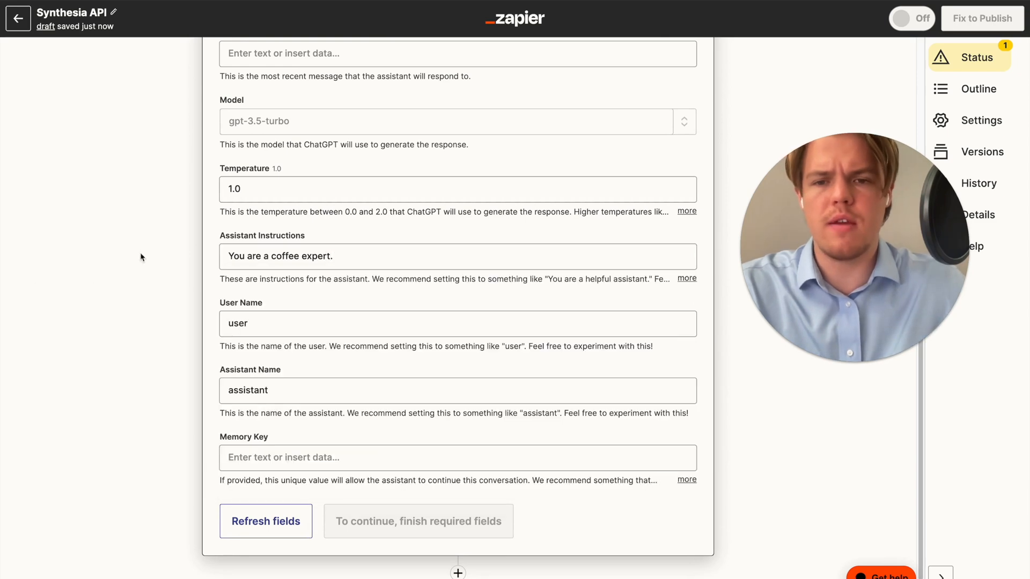
Step: Set the Video Idea step's memory key to coffevididea
scroll(179, 263, "down", 1)
left_click(299, 429)
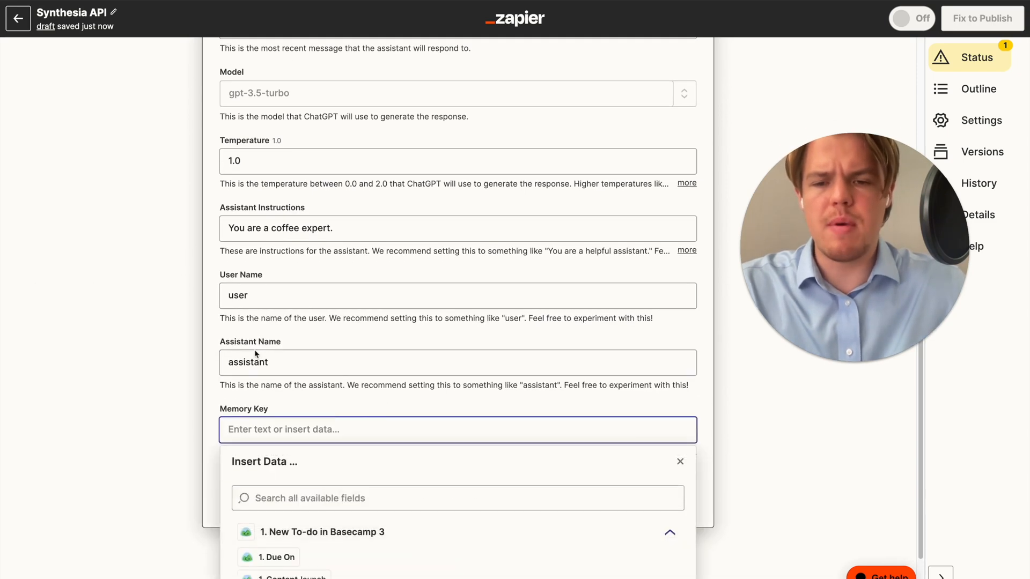
type("coffe")
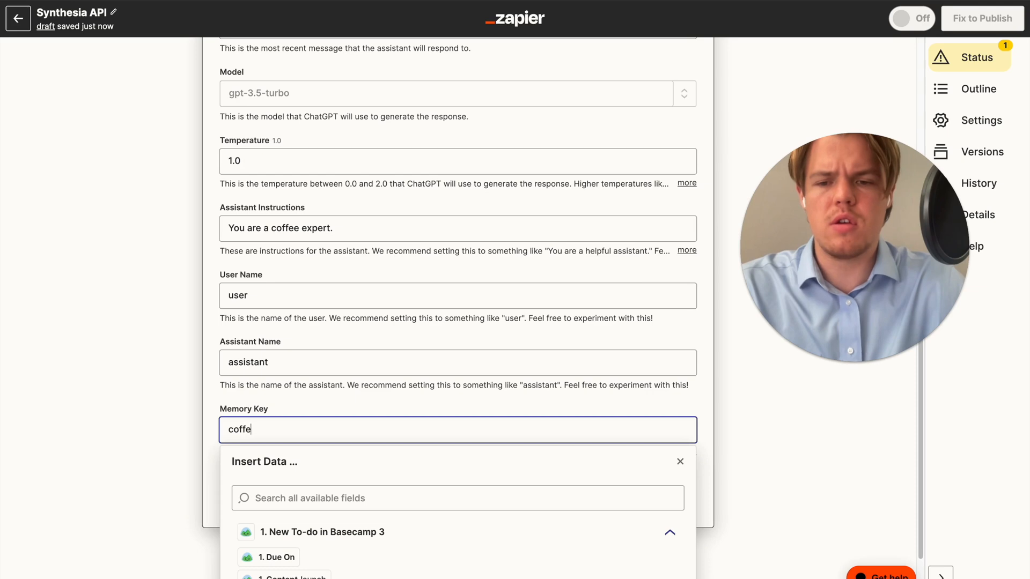
type("vididea")
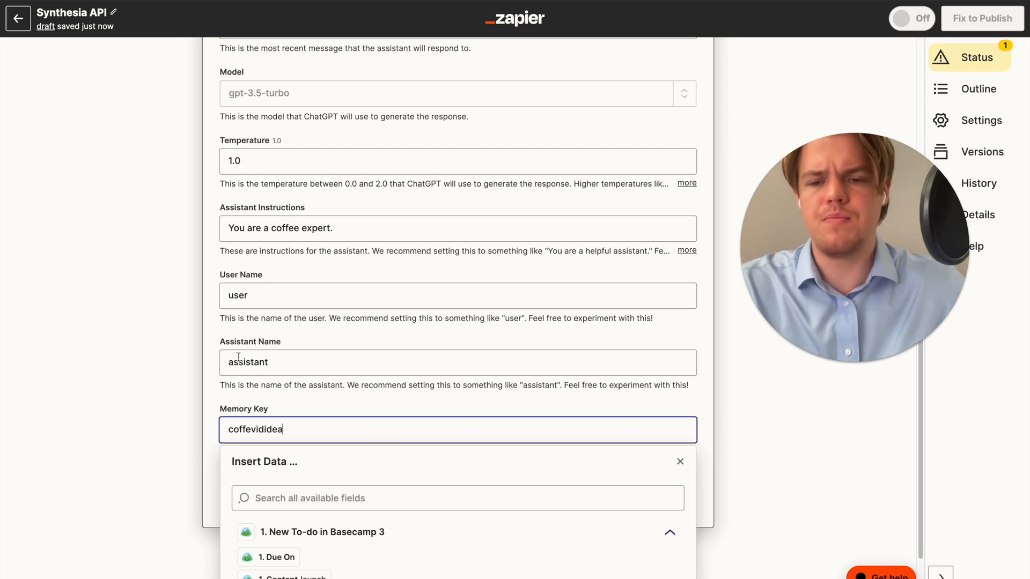
left_click(184, 297)
Step: Change the Video Idea step's ChatGPT model to gpt-4
scroll(330, 314, "up", 5)
scroll(375, 265, "down", 3)
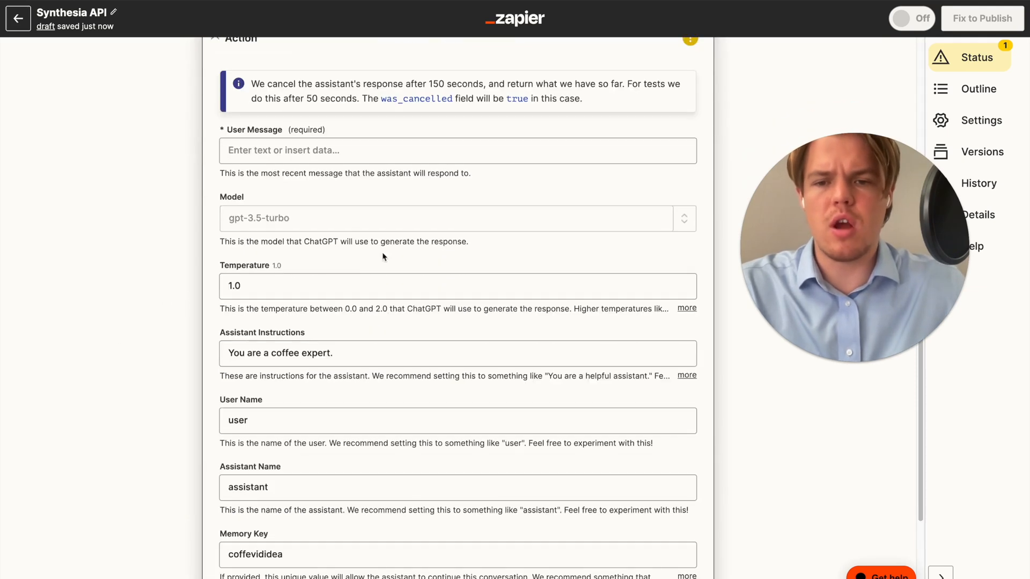
left_click(691, 220)
left_click(260, 262)
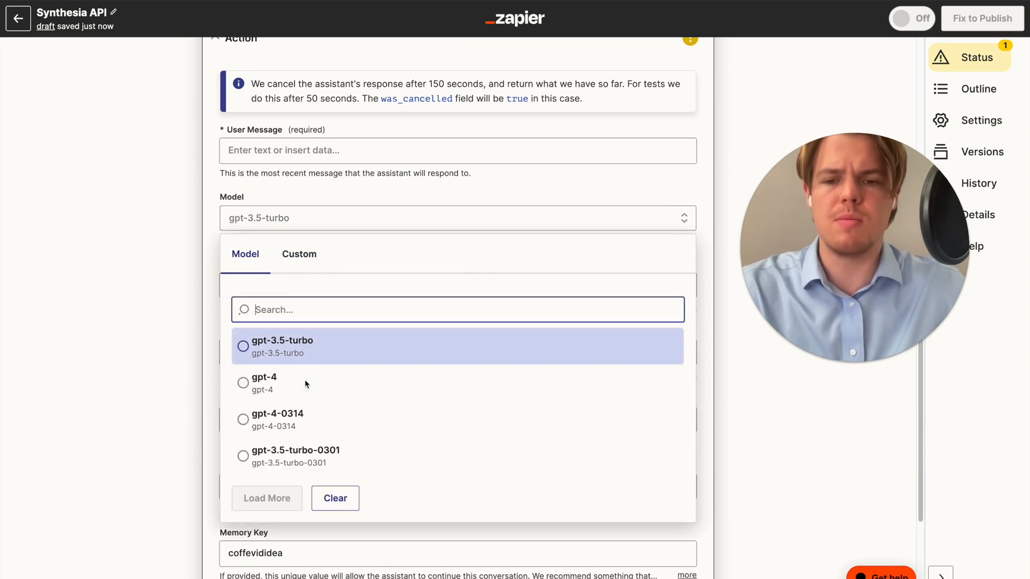
left_click(306, 315)
Step: Set the user message to "Generate a video idea for a brand names Joe's Coffee and have it focus on a daily coffee fact."
scroll(214, 289, "up", 1)
left_click(349, 176)
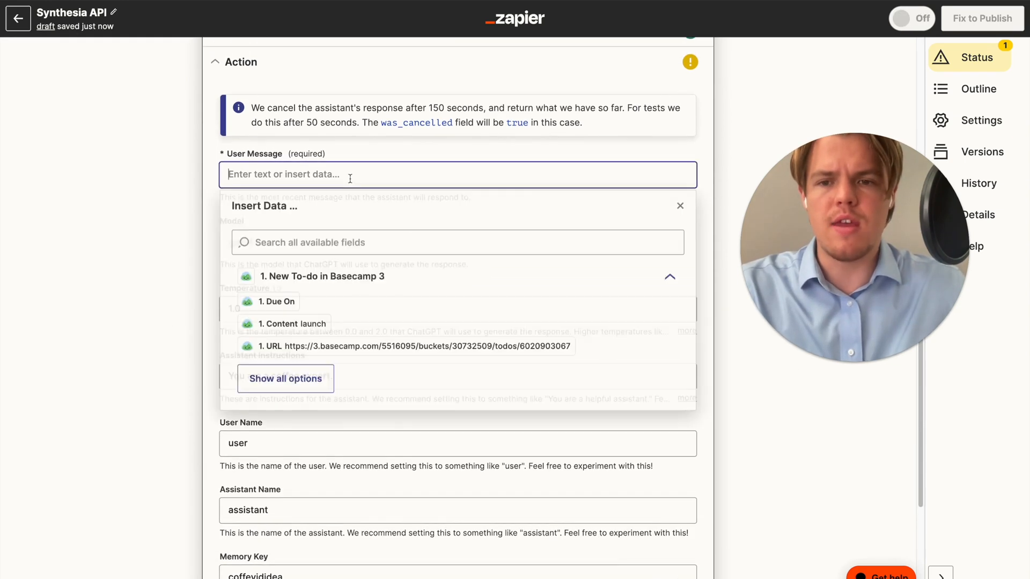
scroll(94, 212, "up", 4)
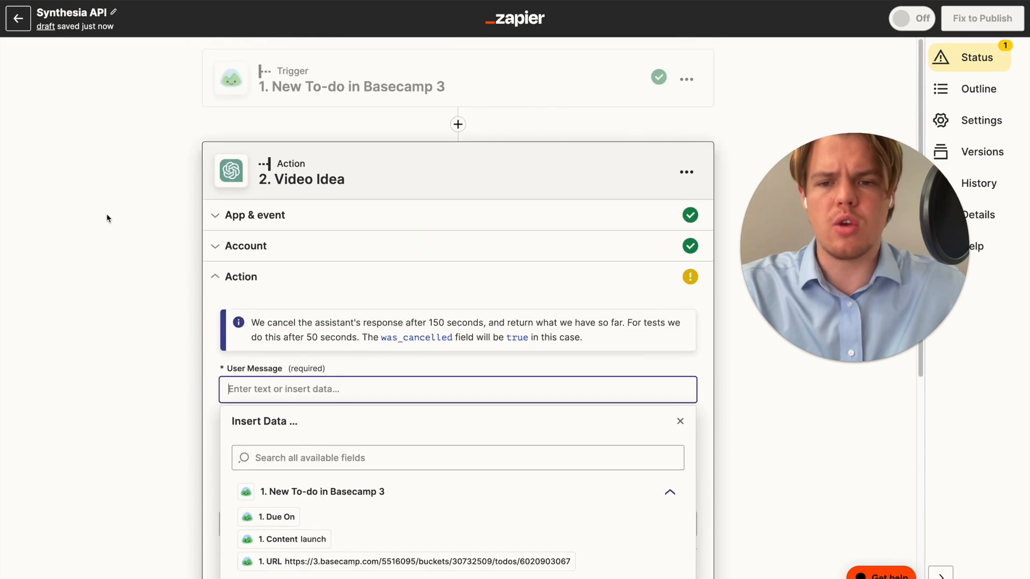
scroll(110, 217, "down", 2)
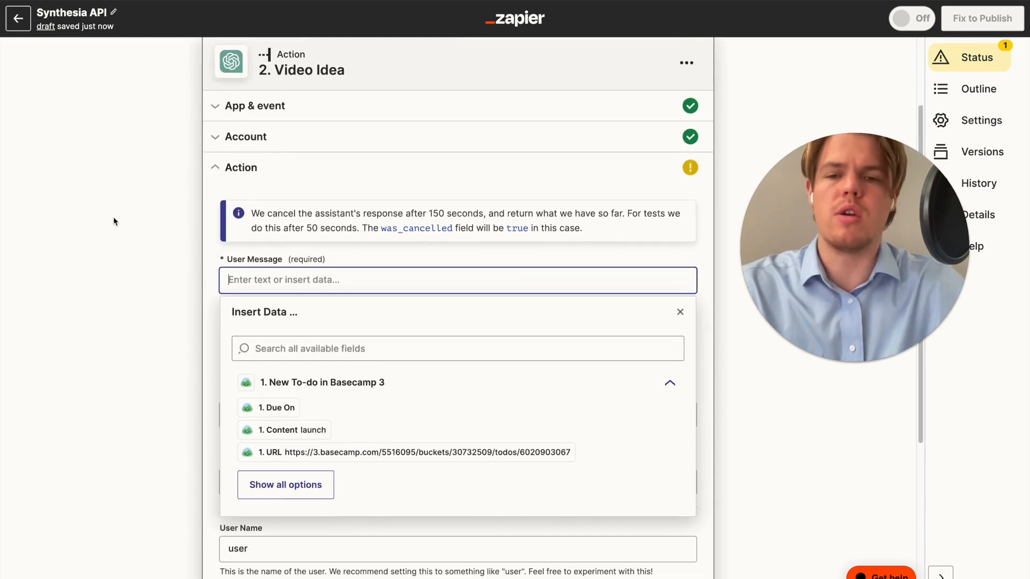
type("Generate a video")
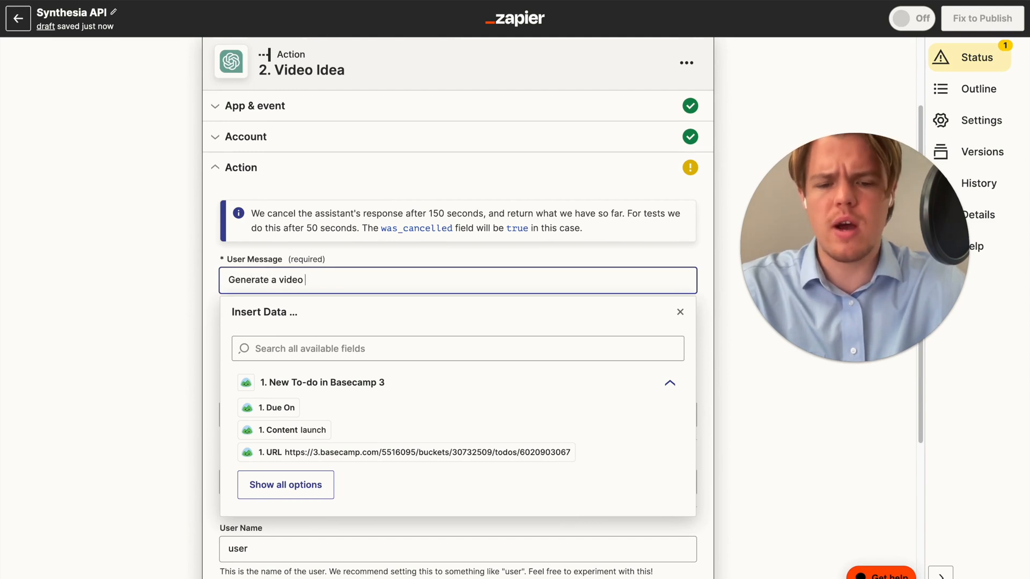
key("BackSpace")
key("BackSpace")
key("BackSpace")
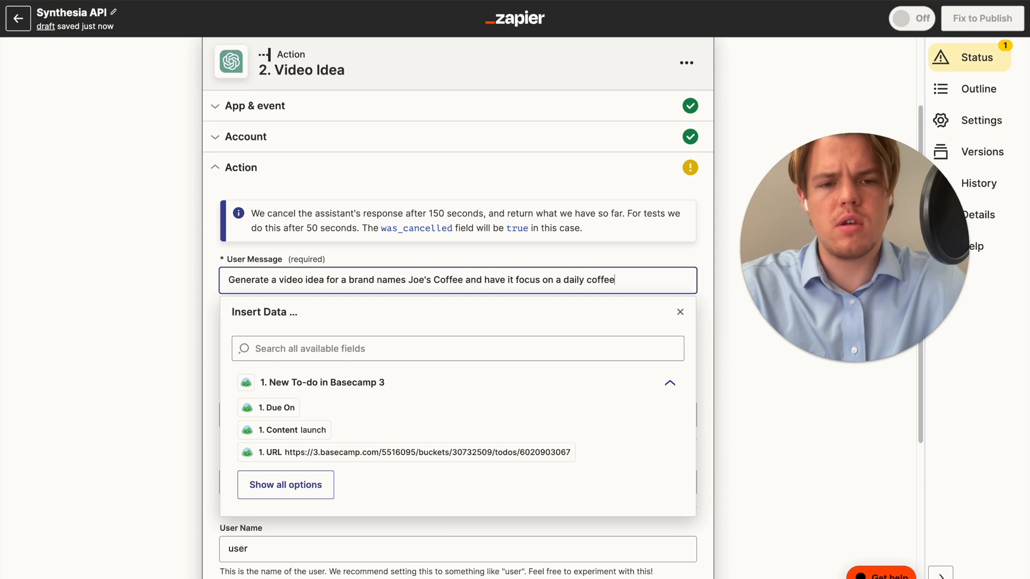
key("BackSpace")
key("BackSpace")
type("ct.")
left_click(0, 211)
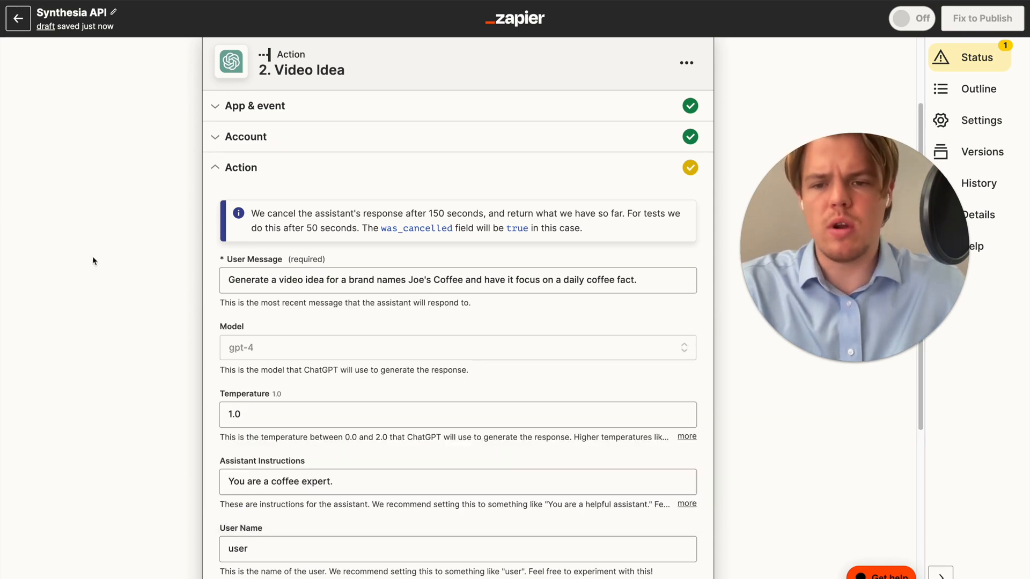
Step: Test the Video Idea action and read through the response ChatGPT returns
scroll(171, 269, "down", 5)
left_click(351, 462)
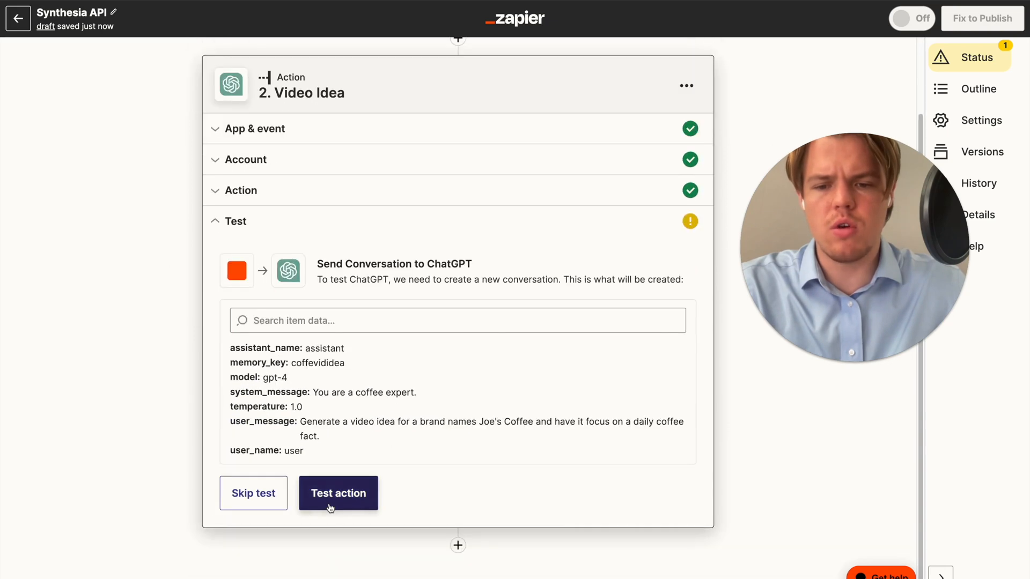
left_click(333, 566)
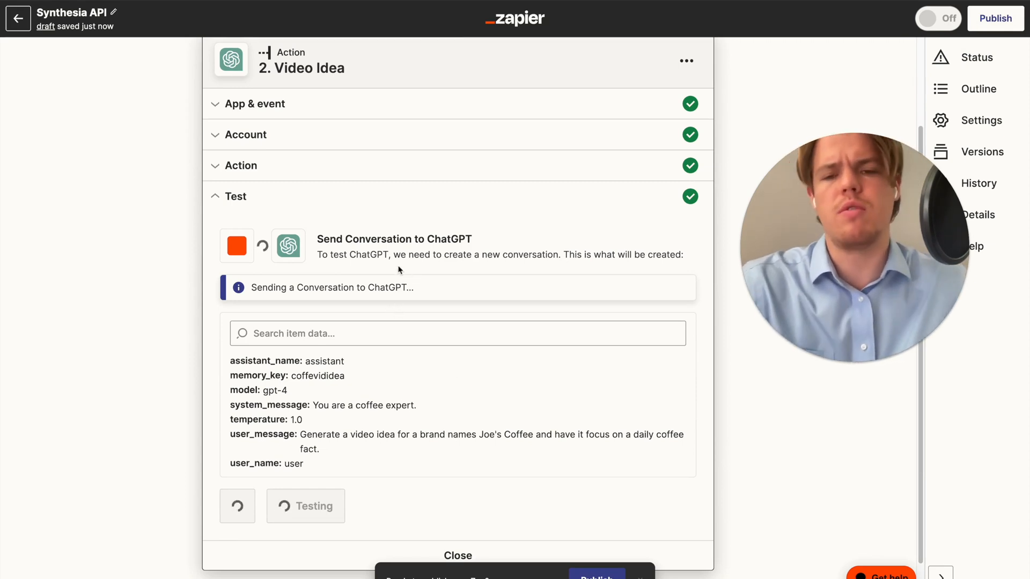
scroll(332, 317, "down", 1)
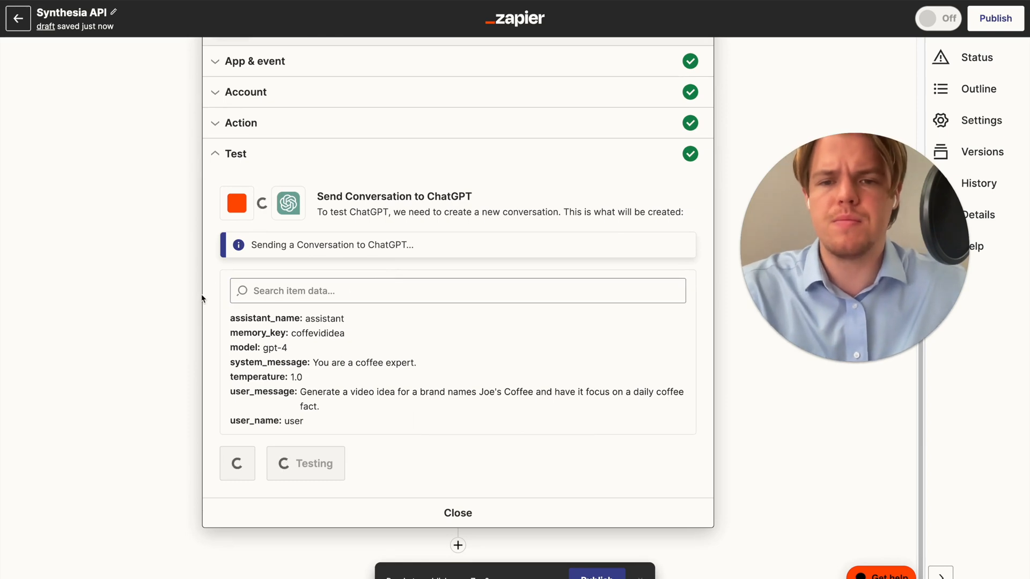
scroll(235, 375, "down", 5)
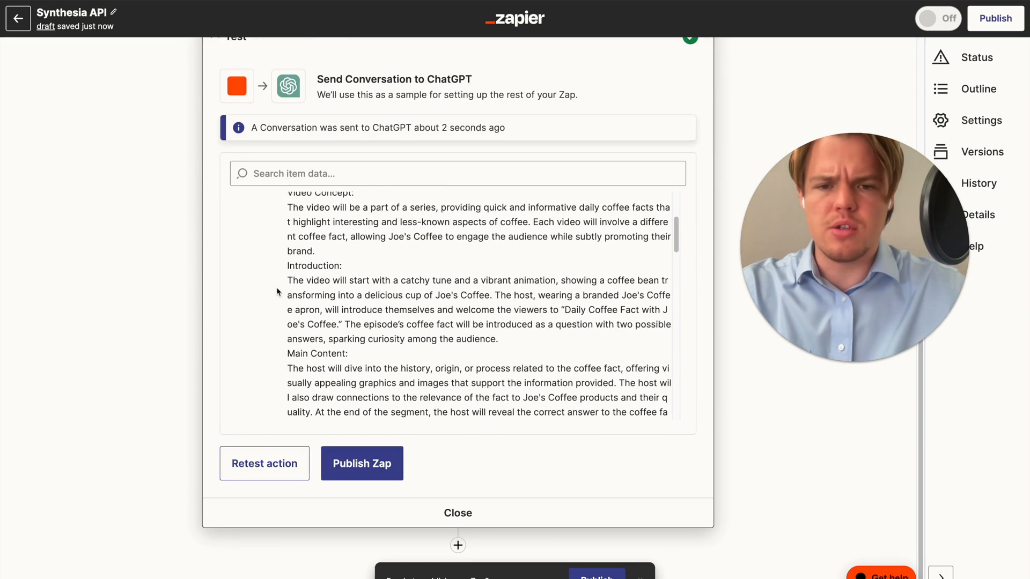
scroll(285, 289, "down", 10)
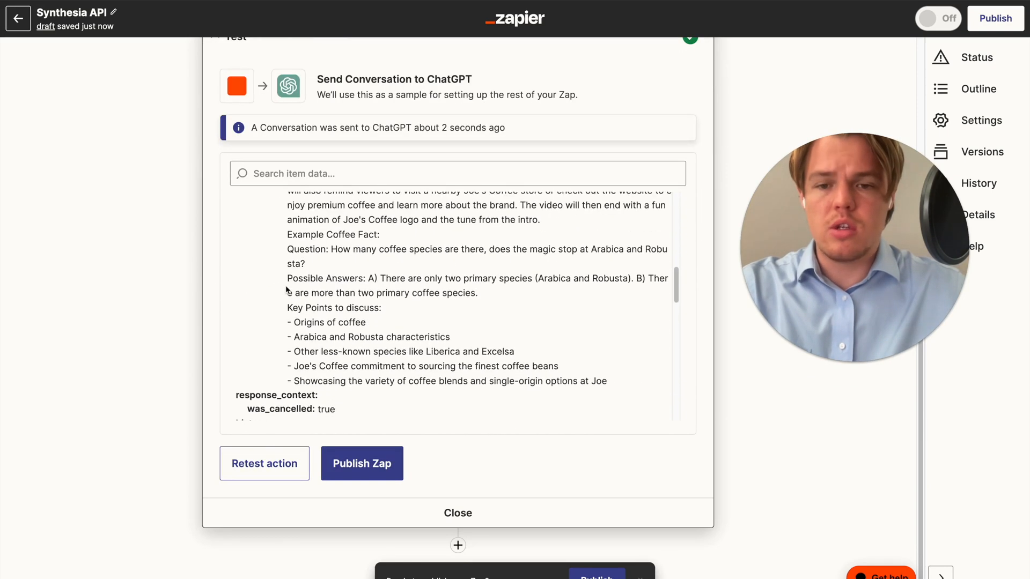
scroll(286, 290, "up", 15)
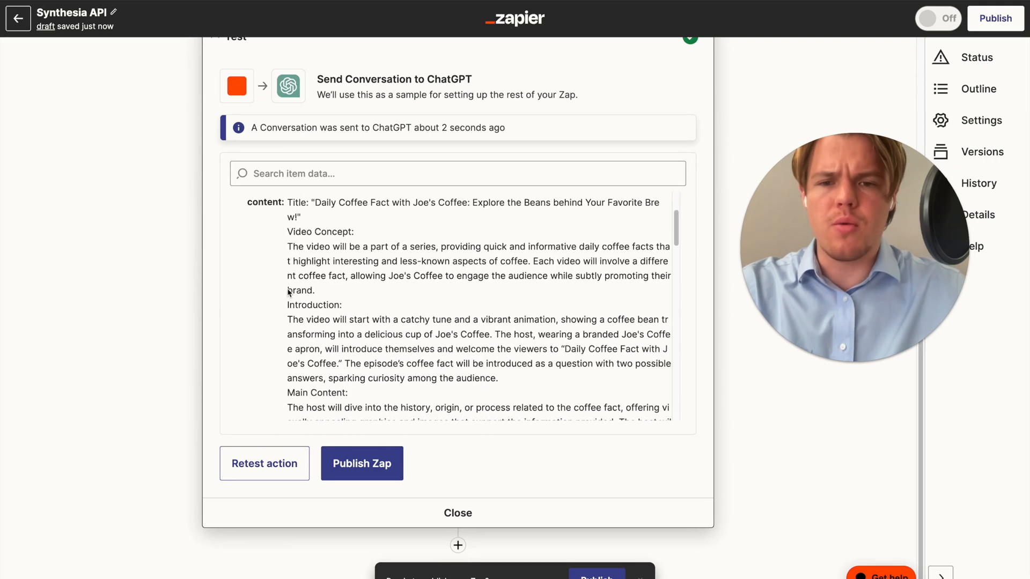
scroll(311, 285, "down", 8)
scroll(372, 343, "up", 12)
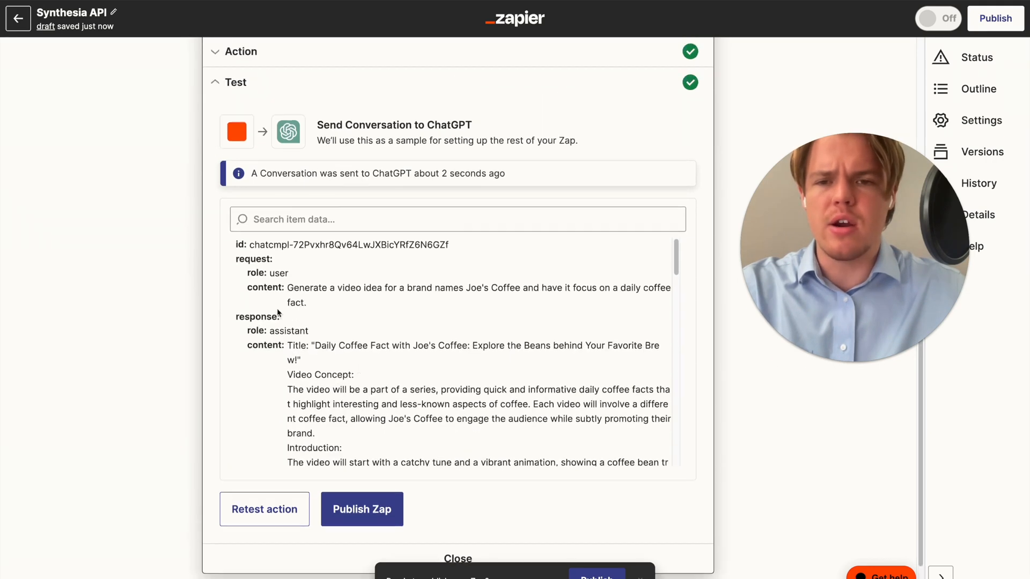
Step: Reopen the Video Idea action settings and add the line "Parameters: Generate 1 coffee fact, max 1 sentence" to the user message
left_click(293, 206)
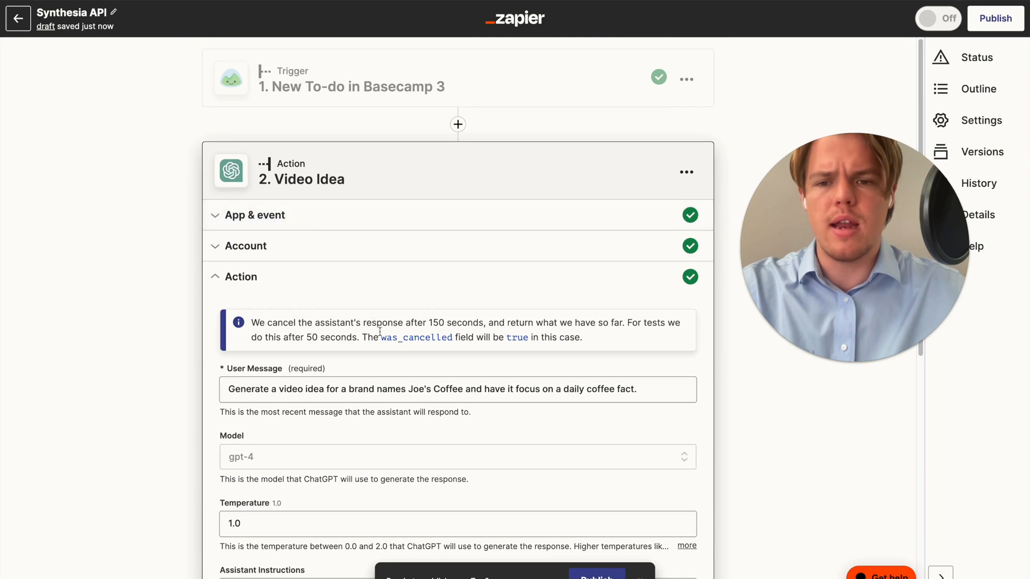
scroll(380, 331, "down", 2)
left_click(641, 389)
key("Return")
type("Parameters: Generate 1 coffee fact, max 1")
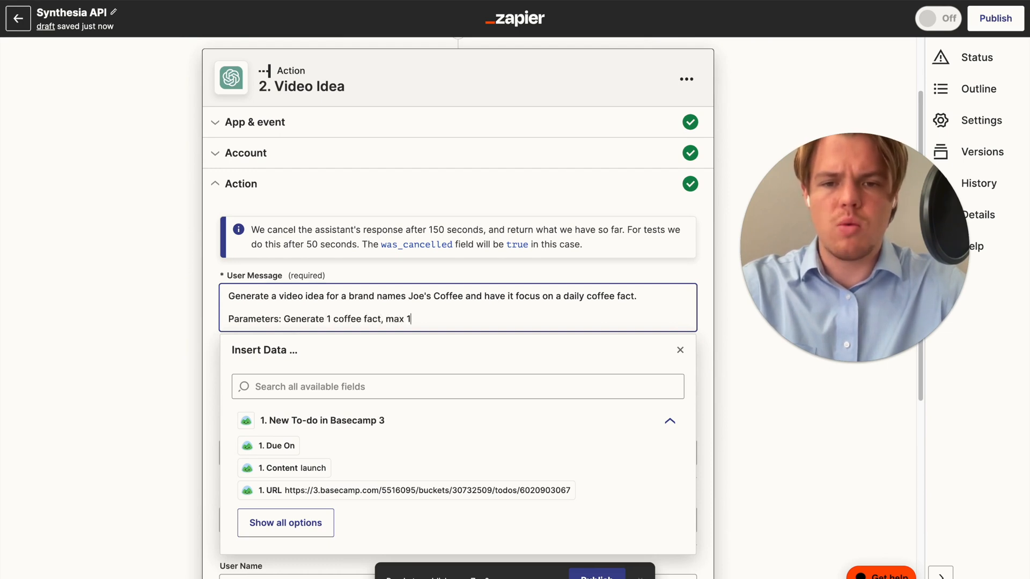
type("nce")
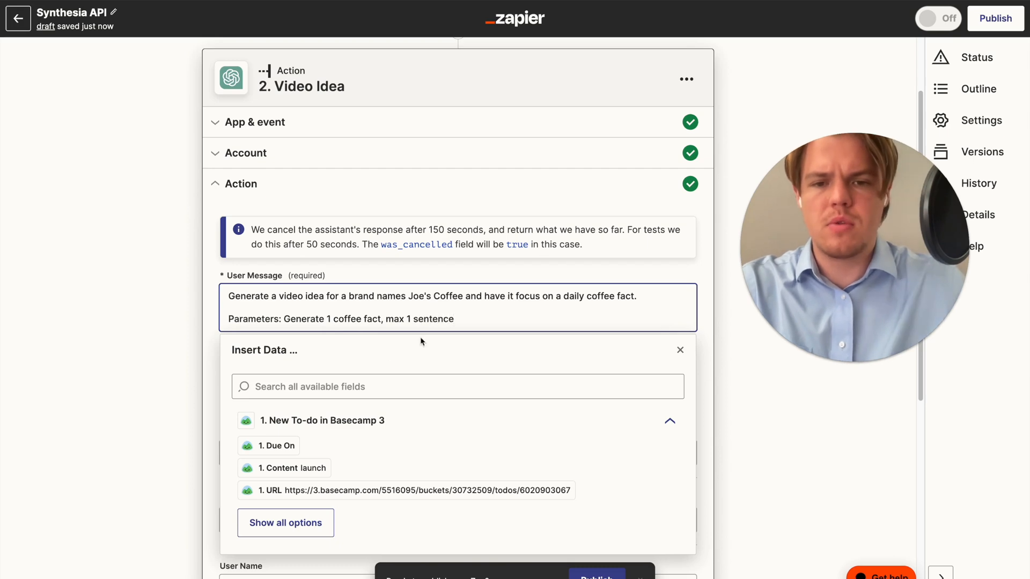
Step: Set the Memory Key of the Video Idea step to coffevididea1
left_click(124, 355)
scroll(169, 351, "down", 6)
left_click(285, 397)
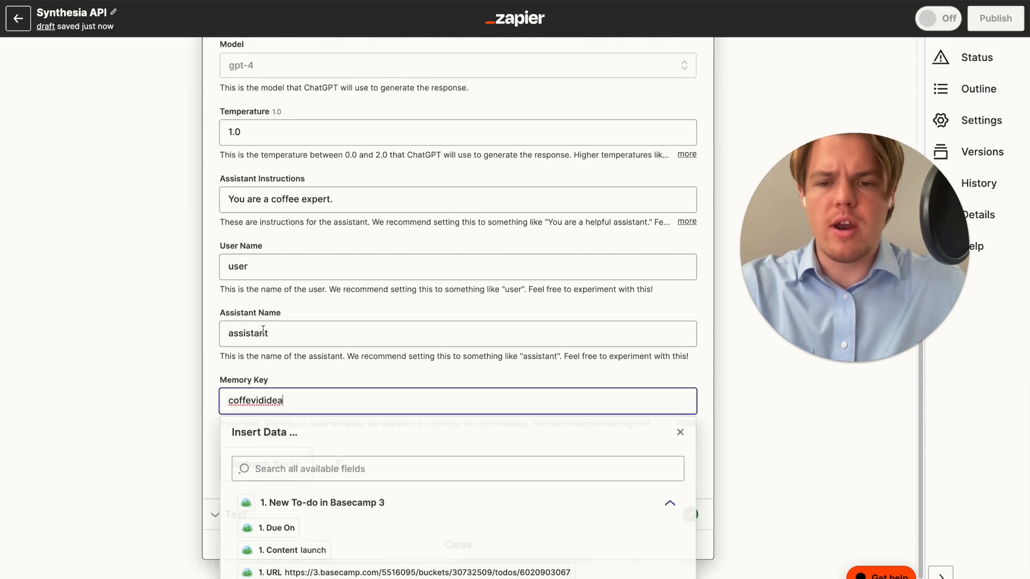
scroll(161, 380, "down", 1)
left_click(191, 391)
left_click(295, 375)
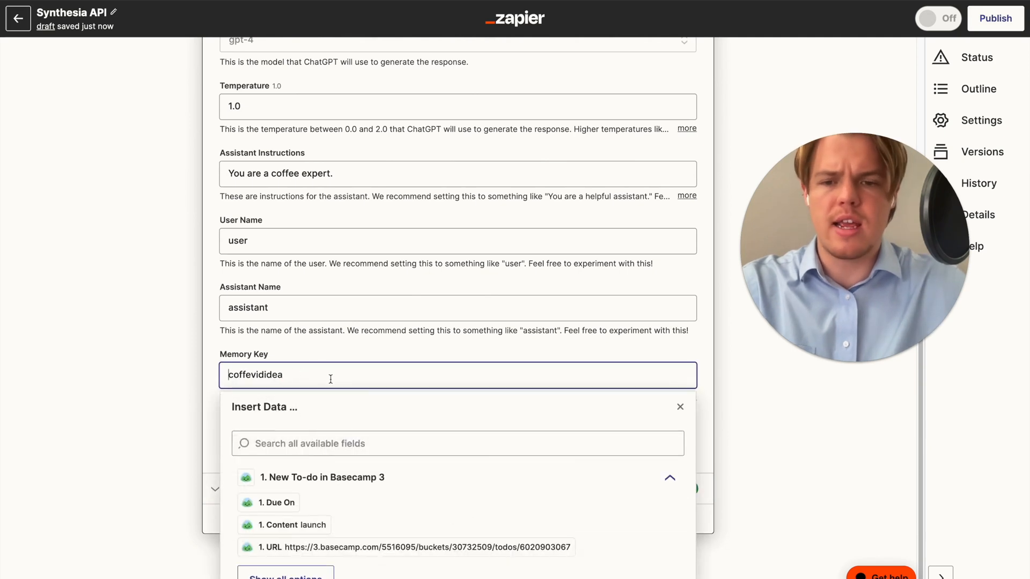
left_click(120, 381)
Step: Continue with the Video Idea action settings and retest the ChatGPT conversation
left_click(361, 435)
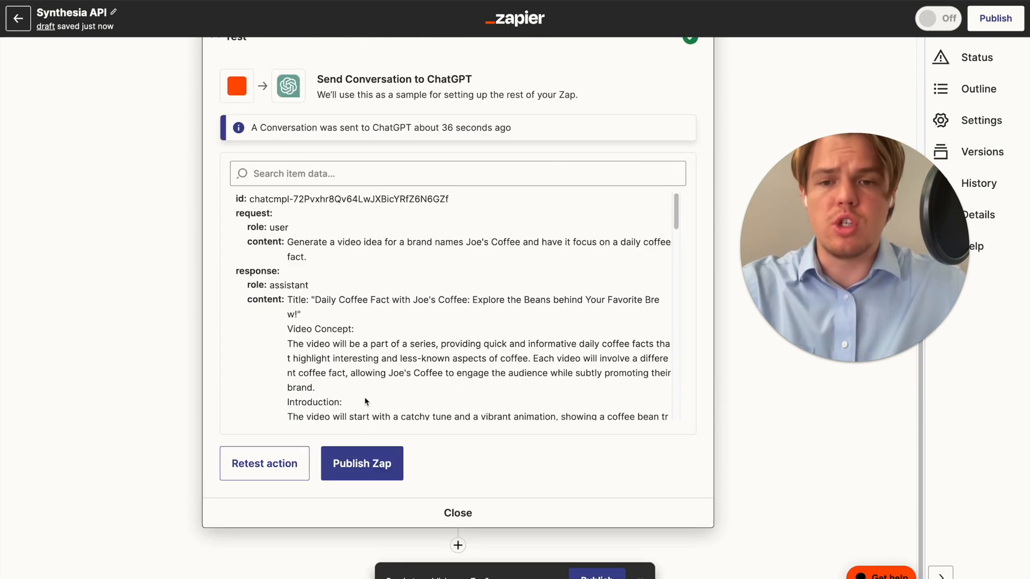
left_click(264, 464)
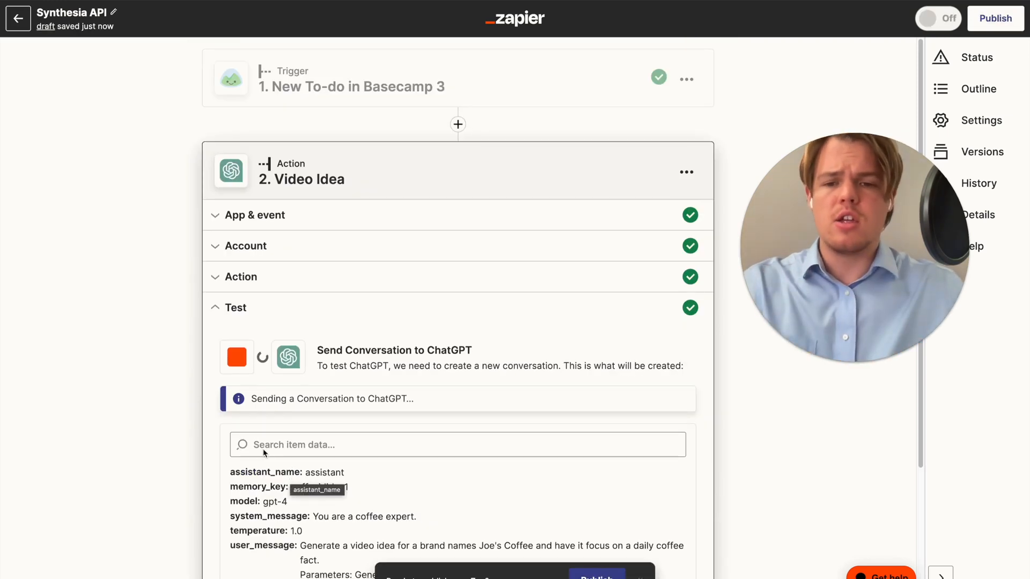
scroll(49, 324, "down", 3)
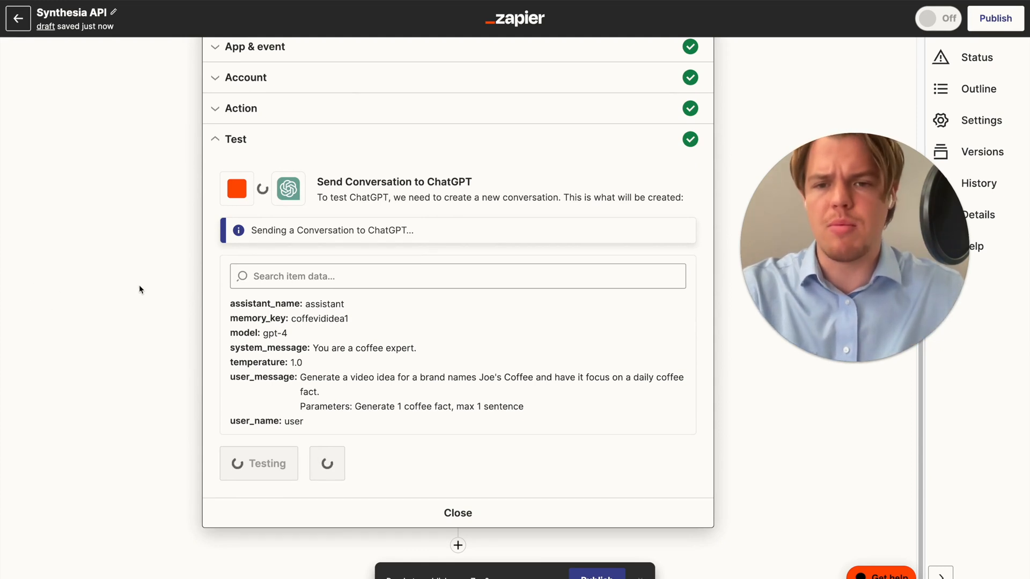
scroll(346, 312, "down", 3)
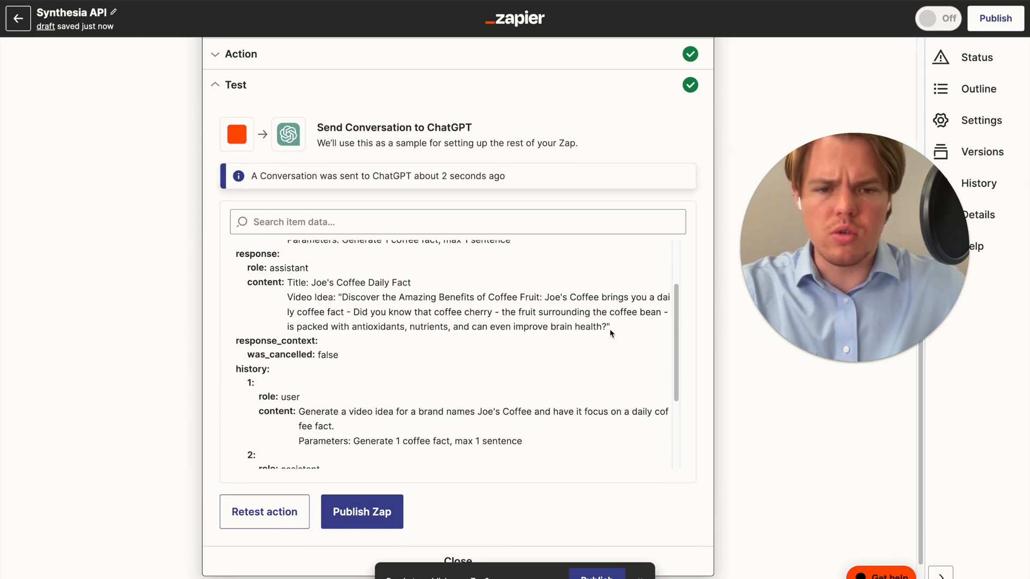
Step: Examine the request and the assistant's response content in the Video Idea test result
scroll(189, 315, "up", 1)
scroll(338, 329, "up", 2)
scroll(338, 329, "up", 1)
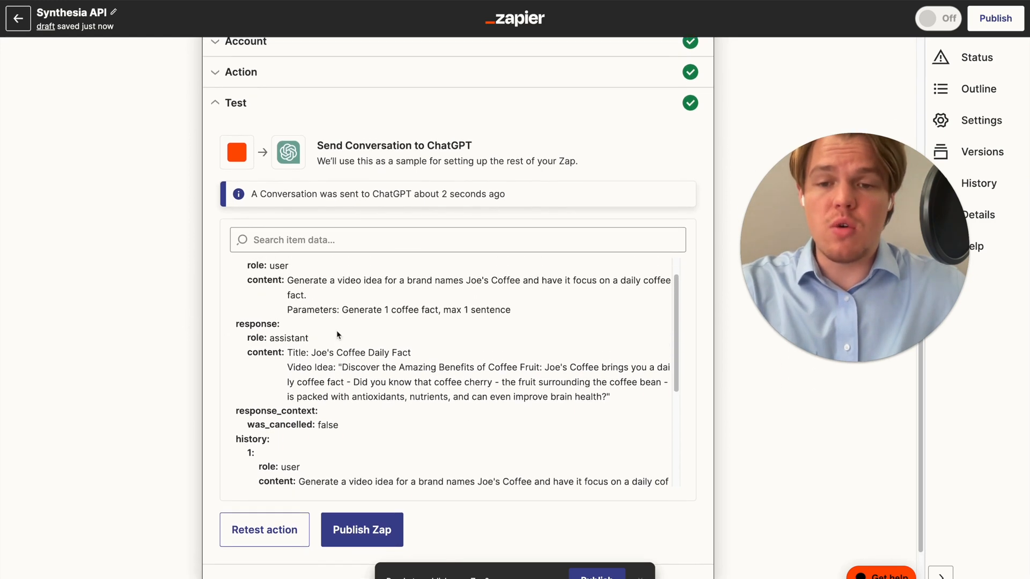
scroll(173, 324, "down", 1)
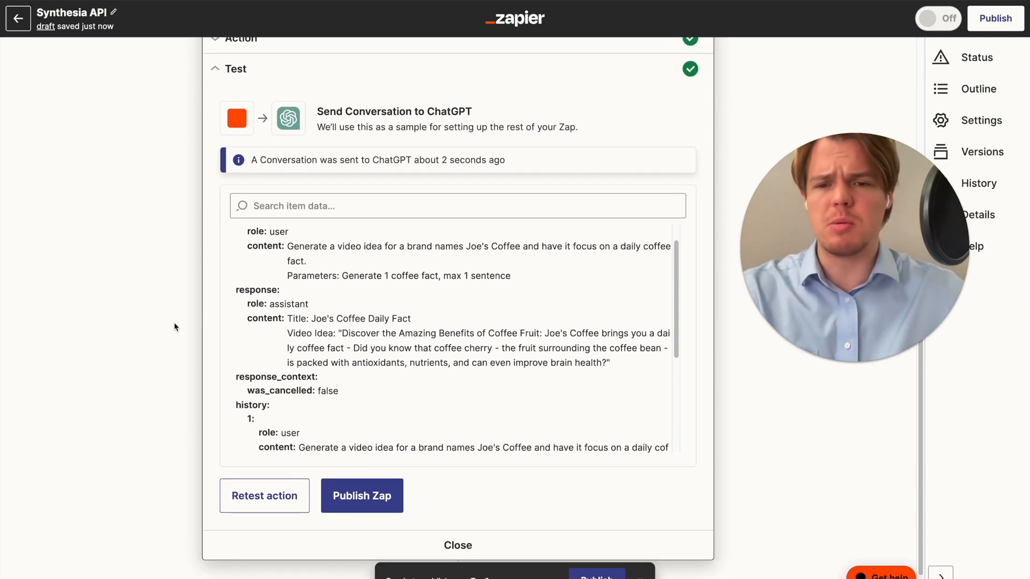
scroll(201, 335, "down", 1)
left_click_drag(424, 288, 606, 344)
left_click(296, 301)
left_click_drag(604, 350, 285, 301)
left_click(354, 324)
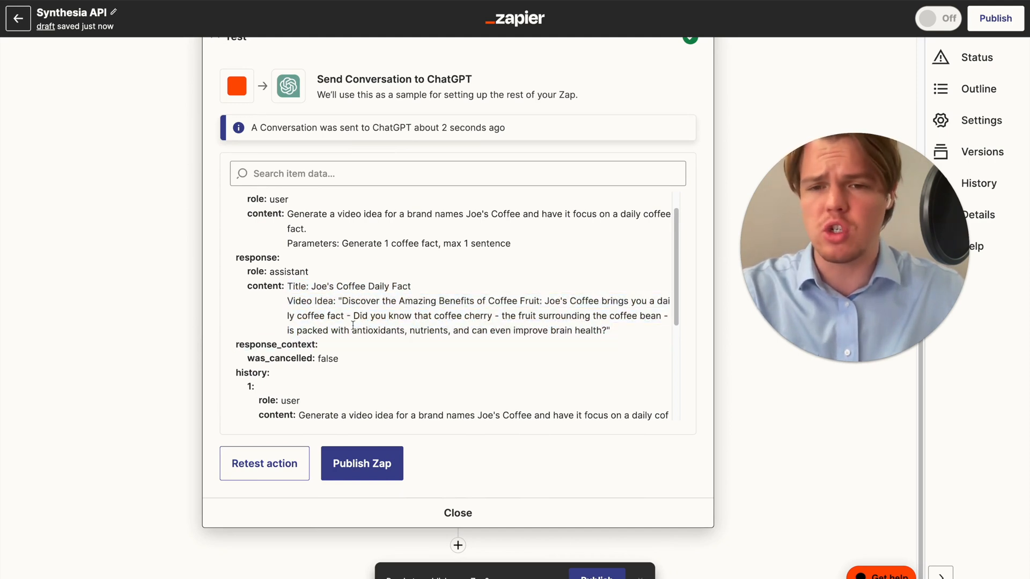
Step: Reopen the Video Idea action settings and set the Memory Key to coffevididea2
scroll(354, 324, "up", 1)
scroll(225, 227, "up", 1)
scroll(224, 222, "up", 2)
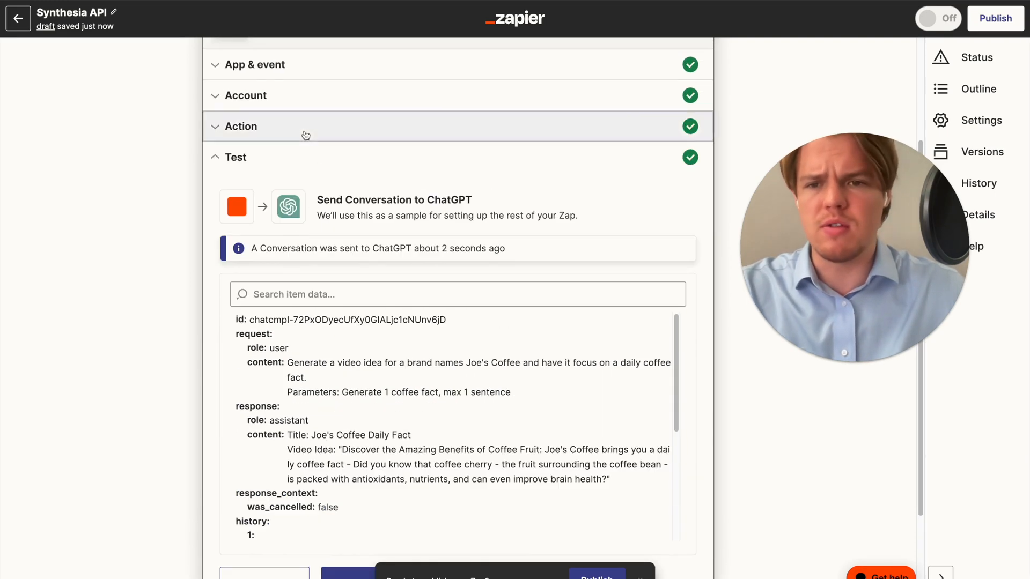
left_click(257, 128)
left_click(473, 292)
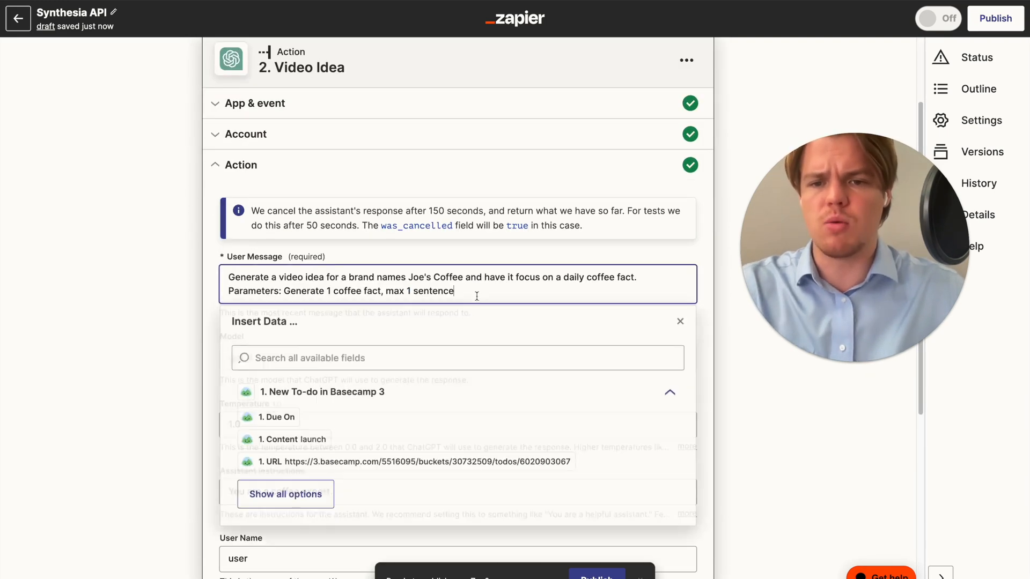
scroll(110, 286, "down", 2)
scroll(333, 517, "down", 1)
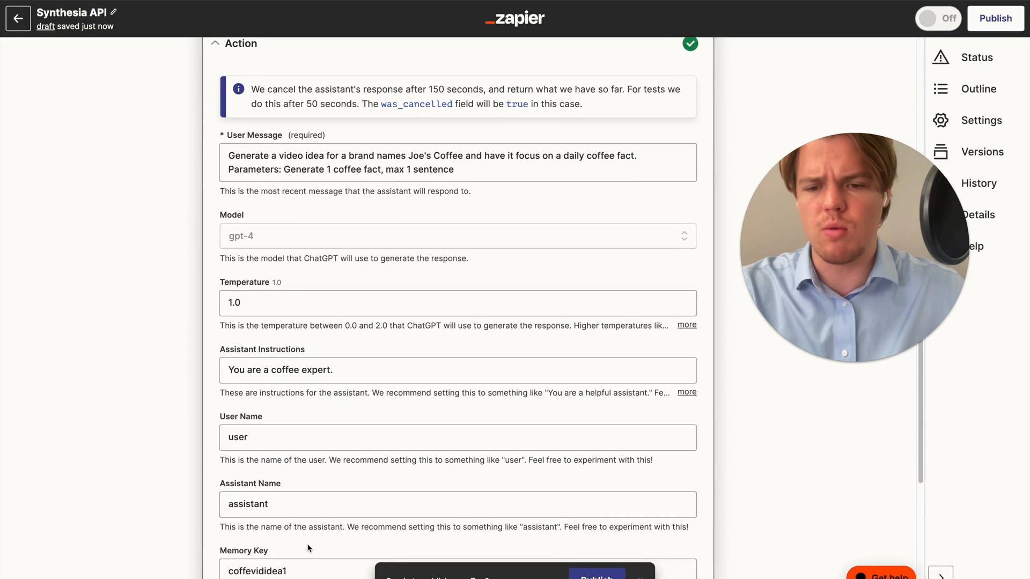
left_click(309, 558)
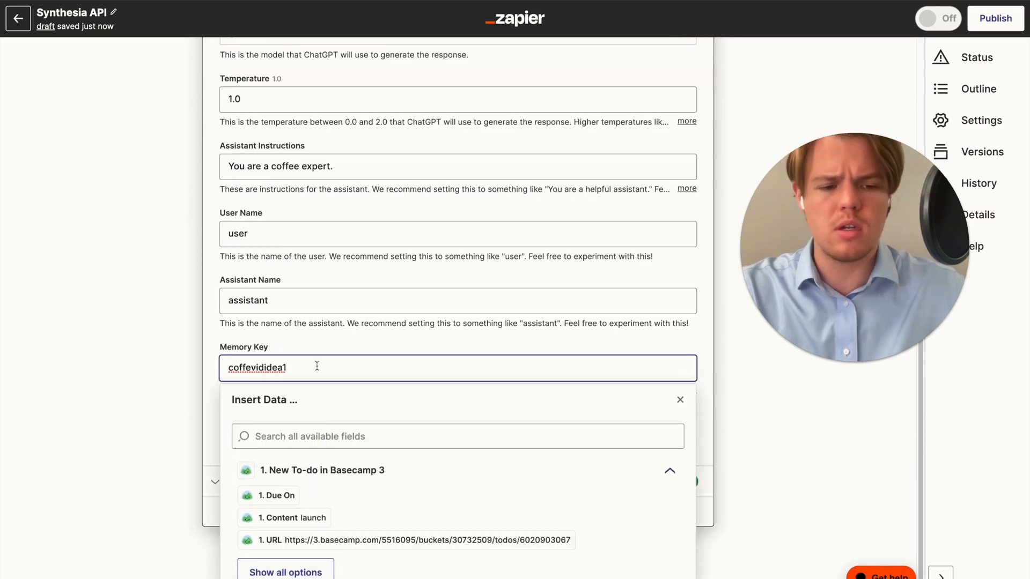
key("BackSpace")
type("2")
left_click(170, 258)
Step: Append ", just the coffee fact no text before or after" to the Parameters line of the Video Idea User Message
scroll(170, 258, "up", 7)
left_click(473, 344)
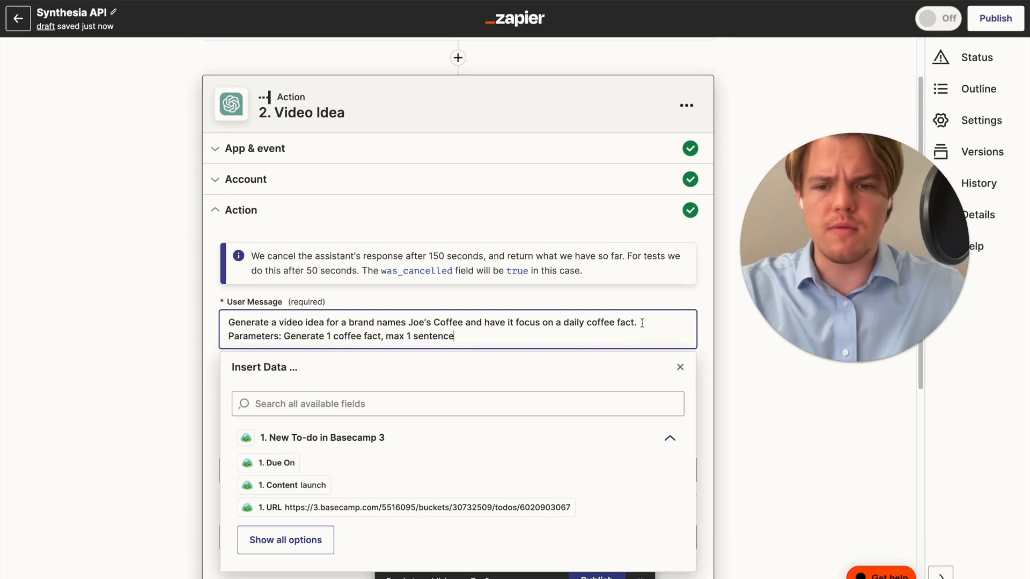
type(".")
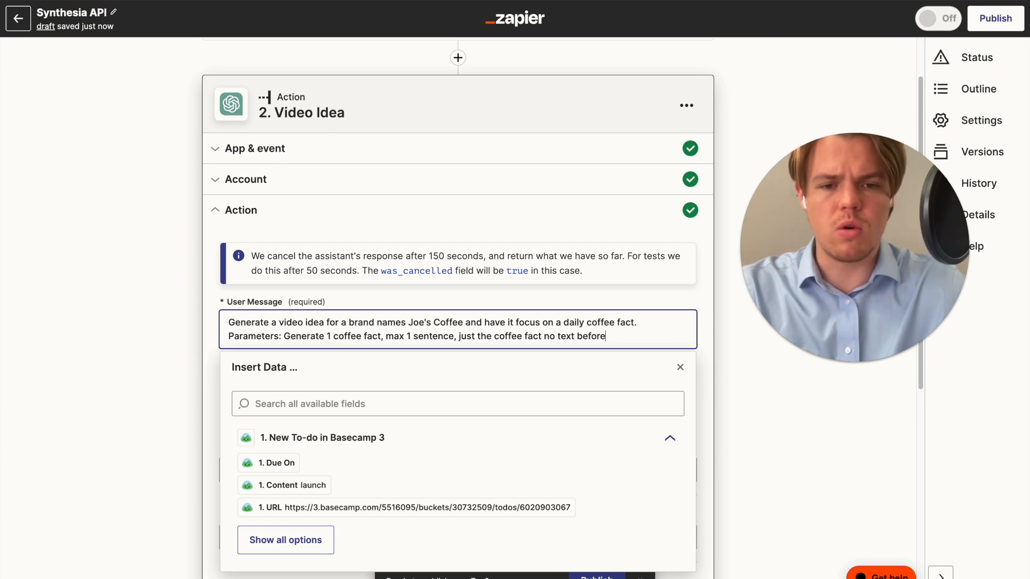
type("er")
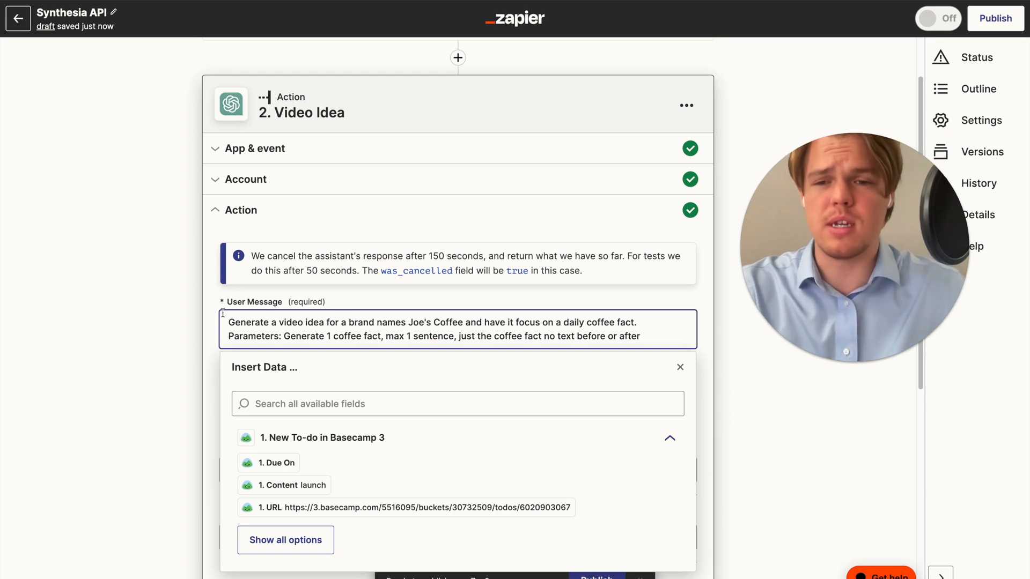
left_click(159, 311)
Step: Retest the Video Idea action with the revised prompt and review the assistant's response
scroll(159, 311, "down", 7)
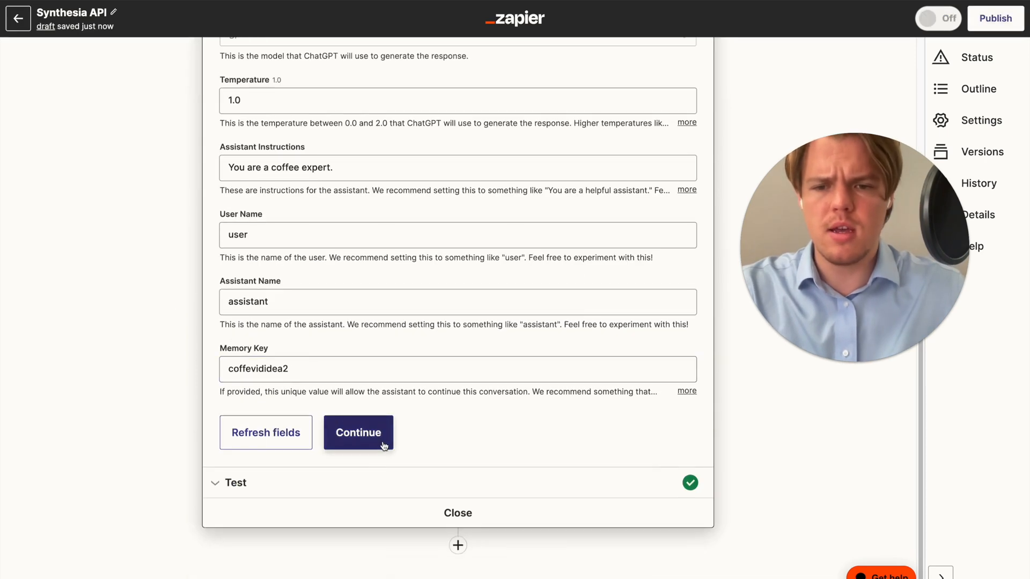
left_click(384, 444)
left_click(264, 463)
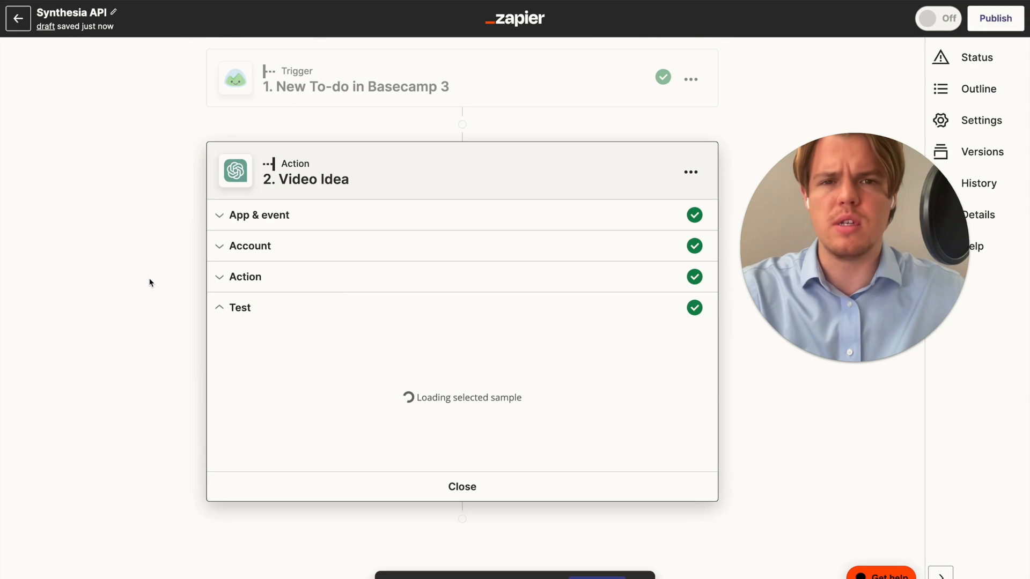
scroll(321, 429, "down", 5)
scroll(151, 358, "down", 1)
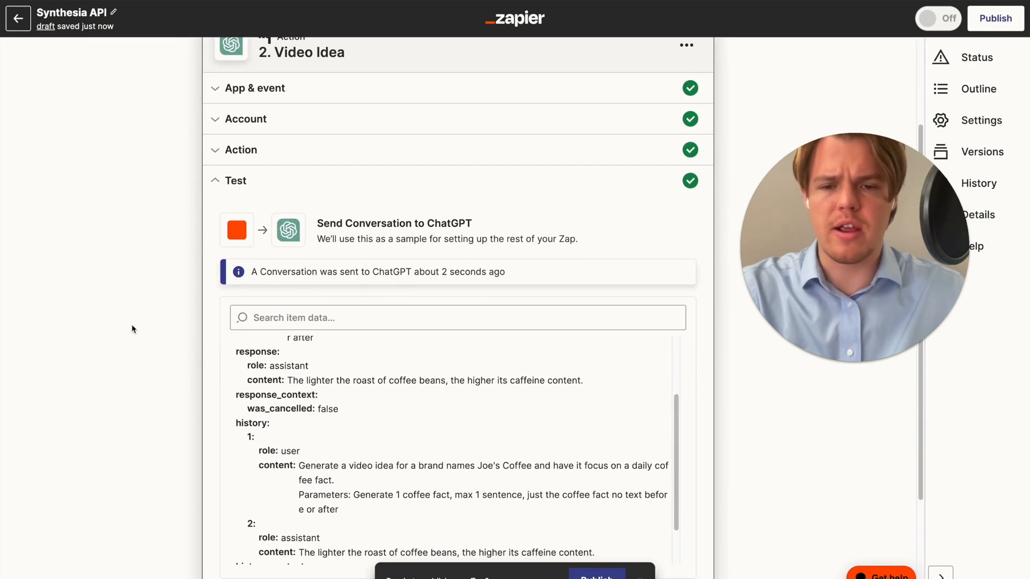
scroll(132, 325, "down", 2)
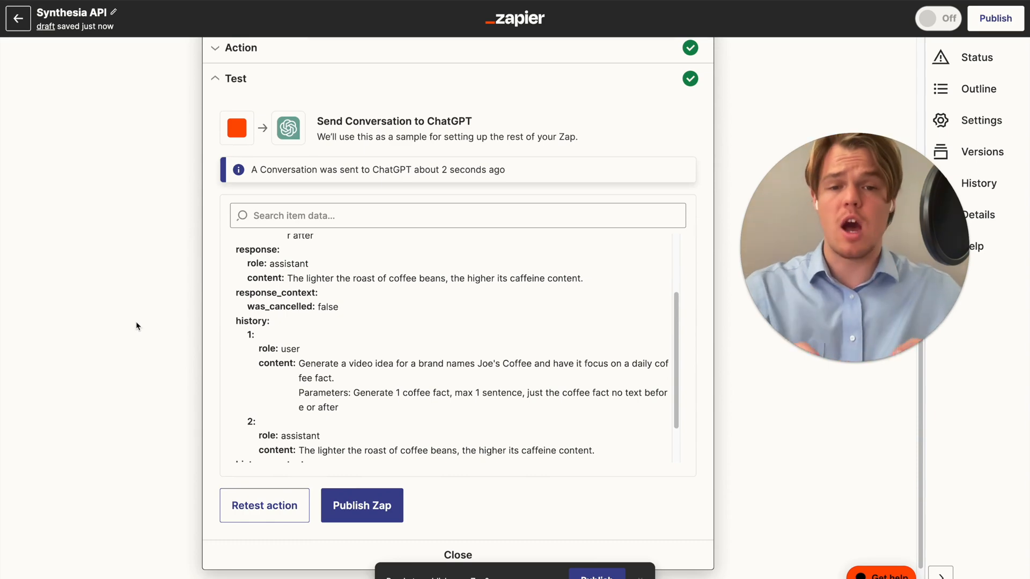
scroll(124, 295, "up", 4)
scroll(142, 293, "down", 5)
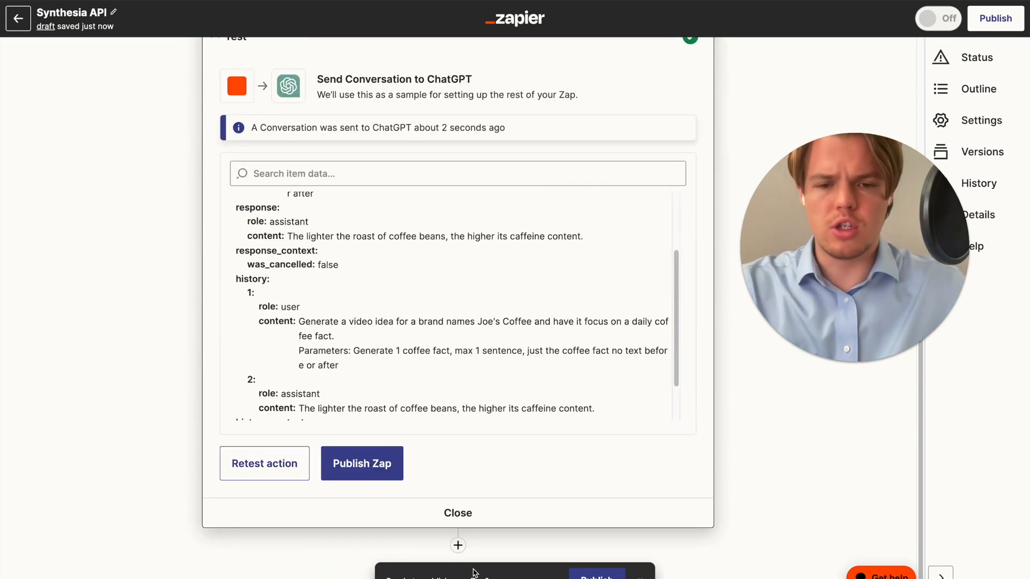
left_click(458, 545)
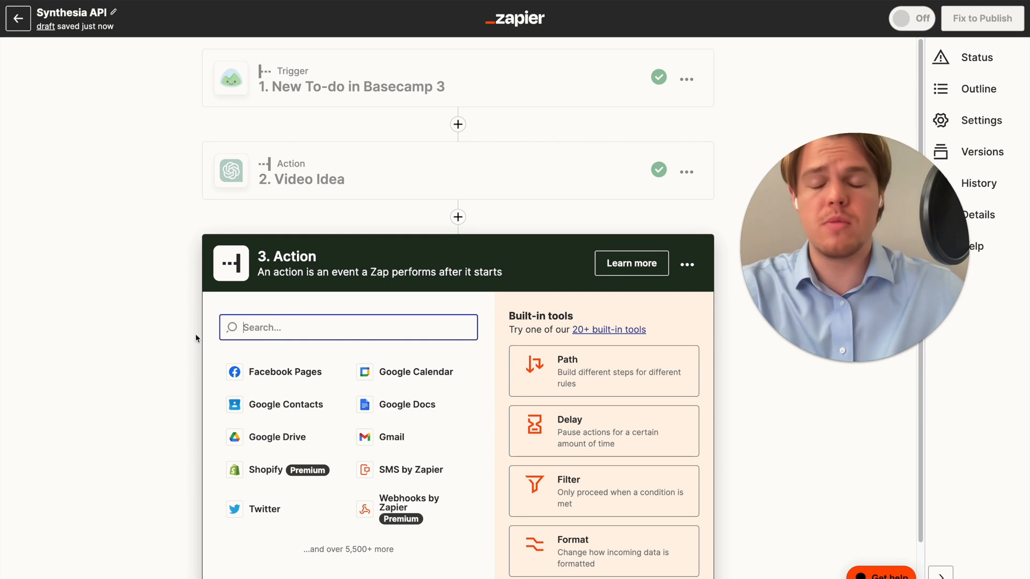
scroll(195, 334, "down", 1)
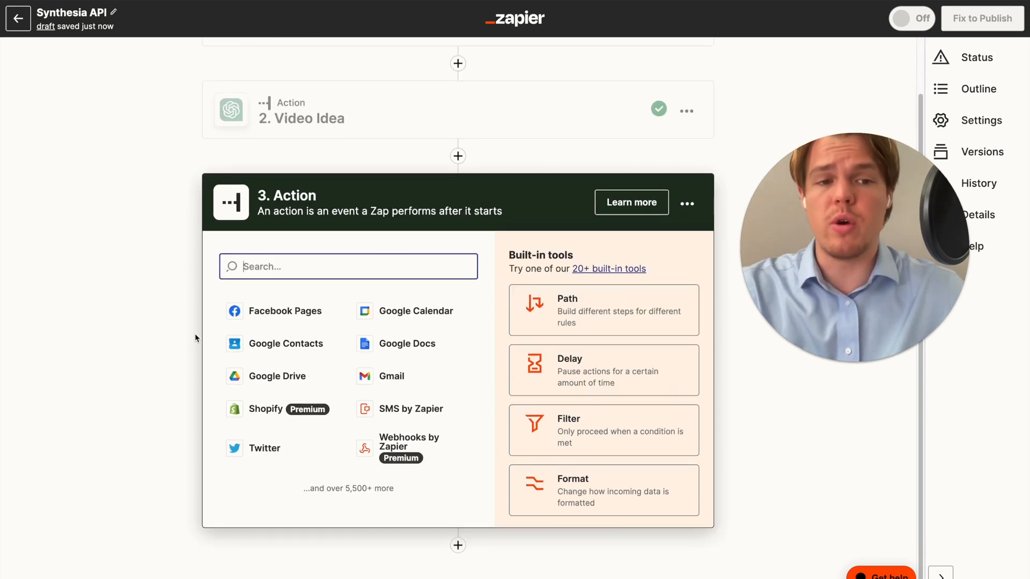
type("chatgpt")
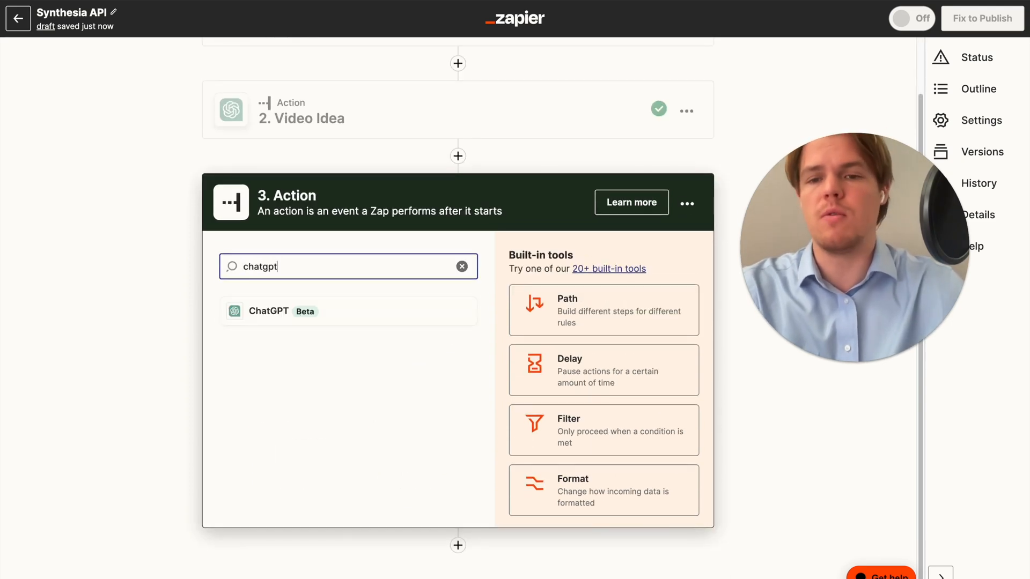
left_click(271, 321)
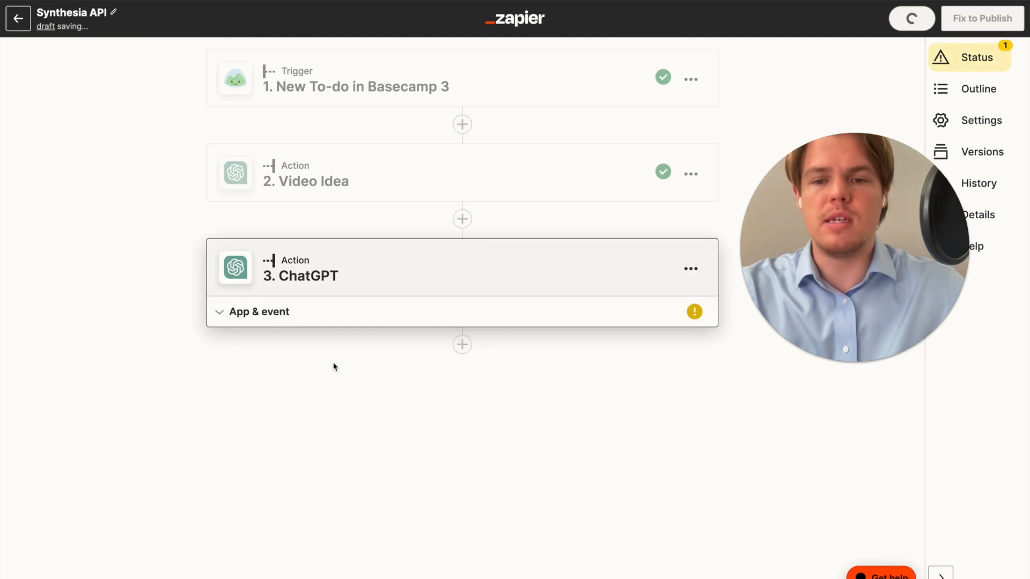
left_click(691, 265)
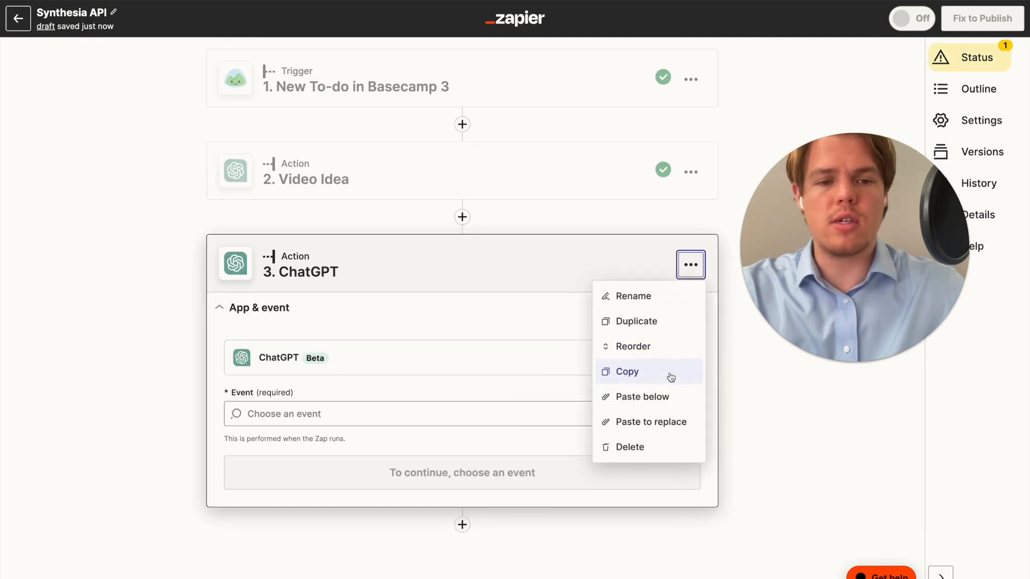
left_click(652, 448)
Step: Duplicate the Video Idea step and open the copy's action settings
left_click(691, 171)
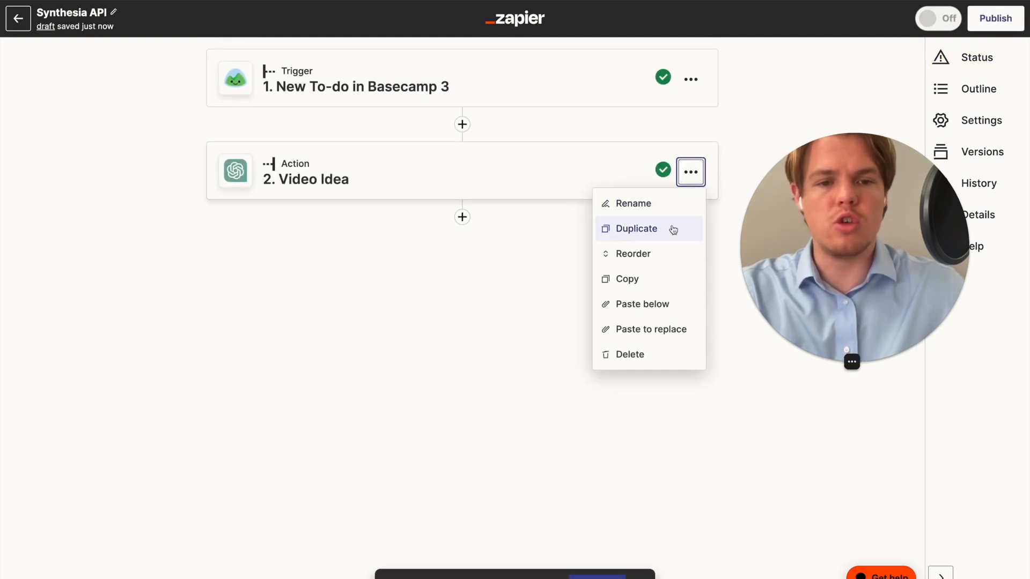
left_click(670, 230)
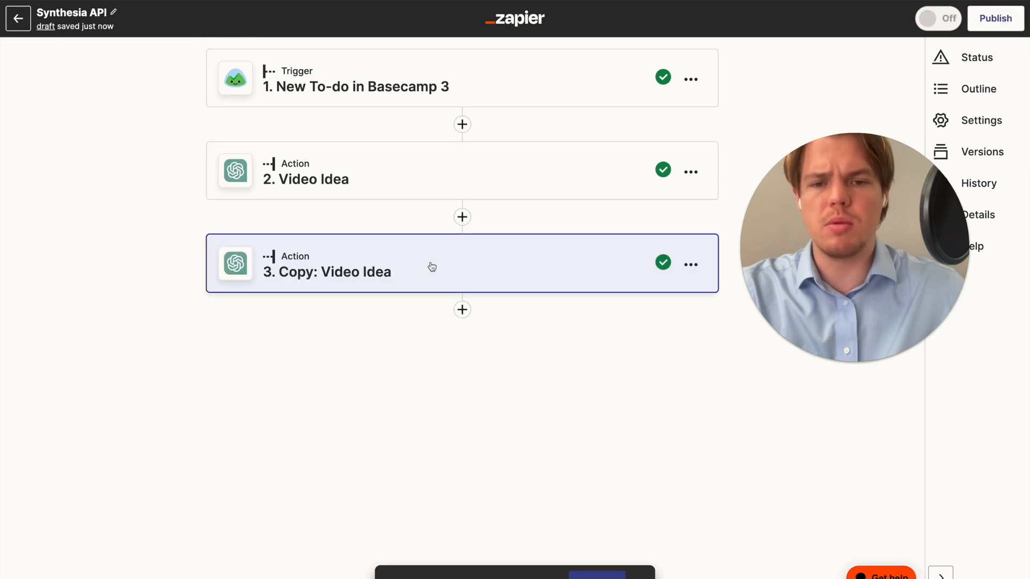
left_click(341, 446)
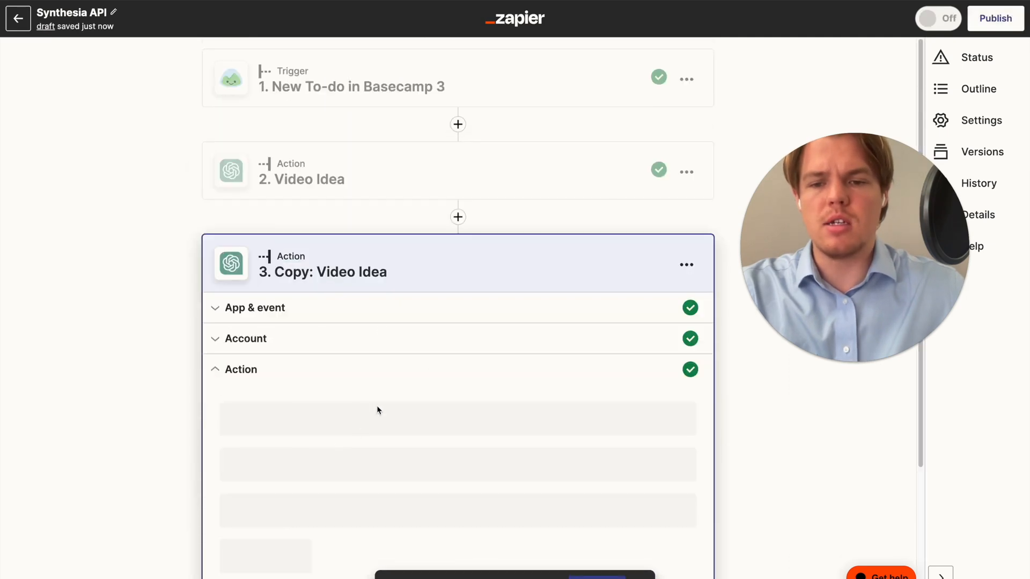
scroll(429, 331, "down", 2)
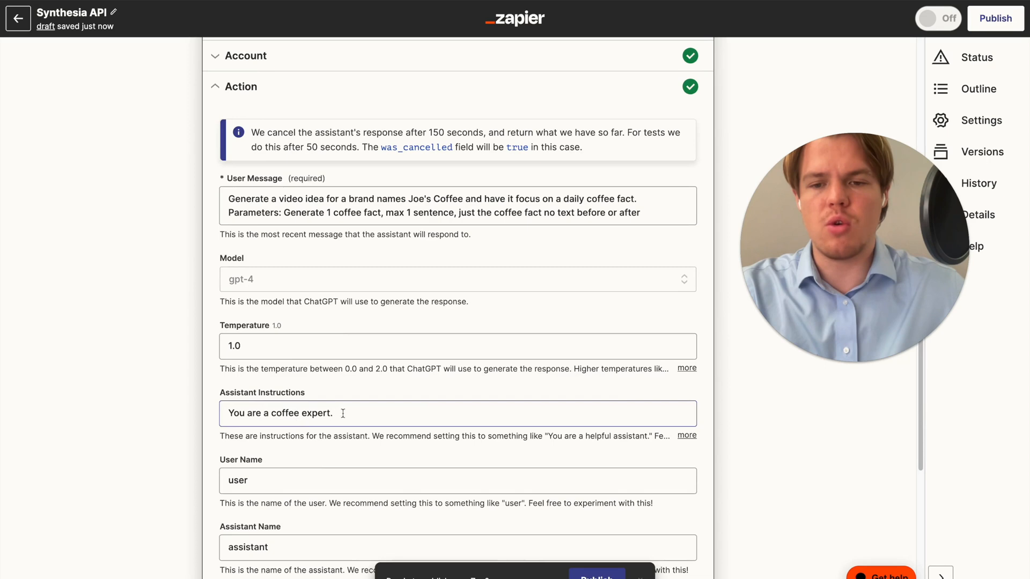
scroll(341, 429, "down", 2)
Step: Rename the copied Video Idea step to Video Title
scroll(322, 429, "up", 3)
scroll(325, 390, "up", 4)
left_click(683, 226)
left_click(625, 252)
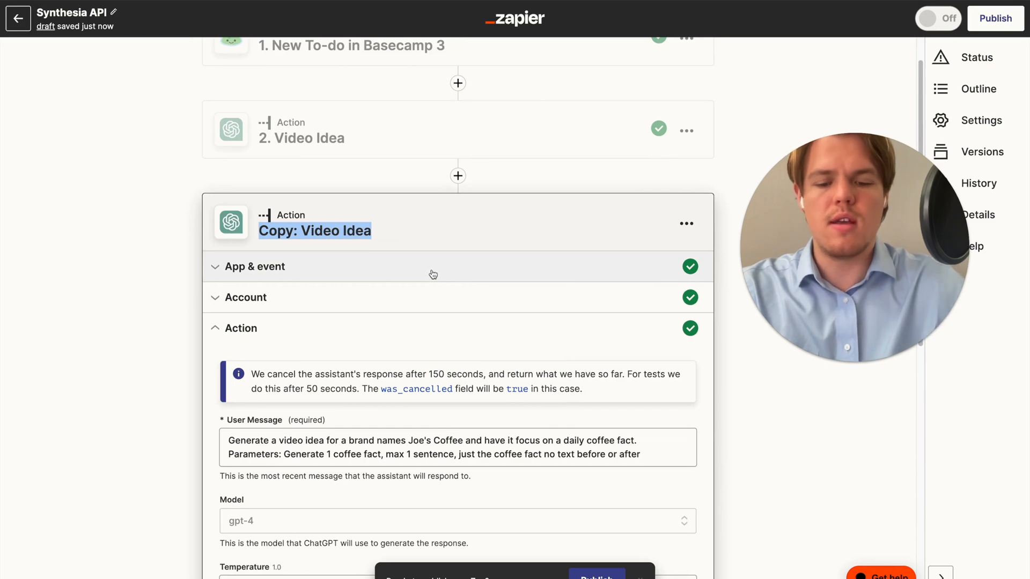
type("Video Title")
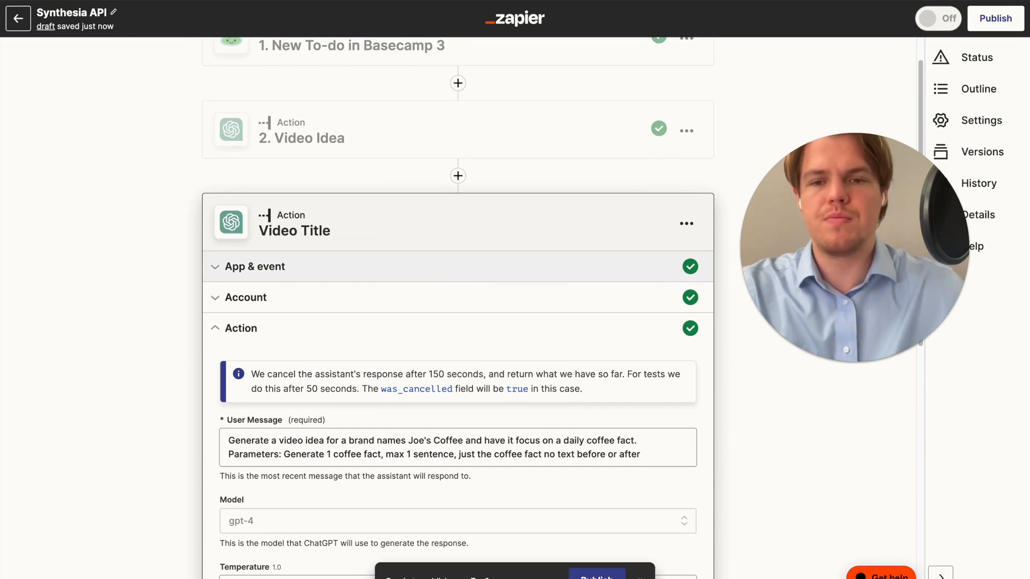
left_click(128, 264)
Step: Replace the Video Title step's User Message with "Based on this coffee fact: ("
scroll(139, 262, "down", 6)
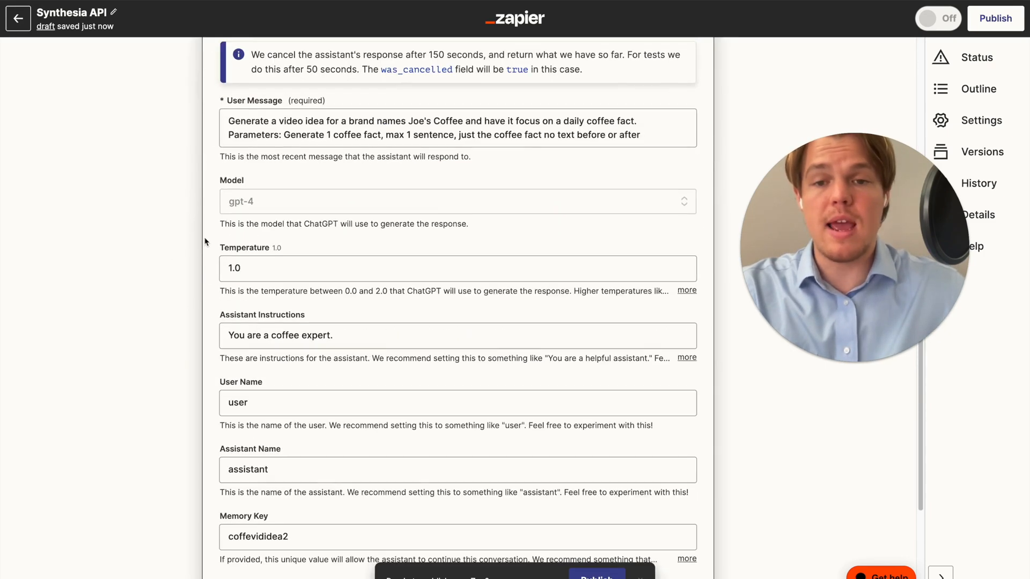
scroll(204, 237, "up", 1)
left_click_drag(655, 178, 128, 164)
key("BackSpace")
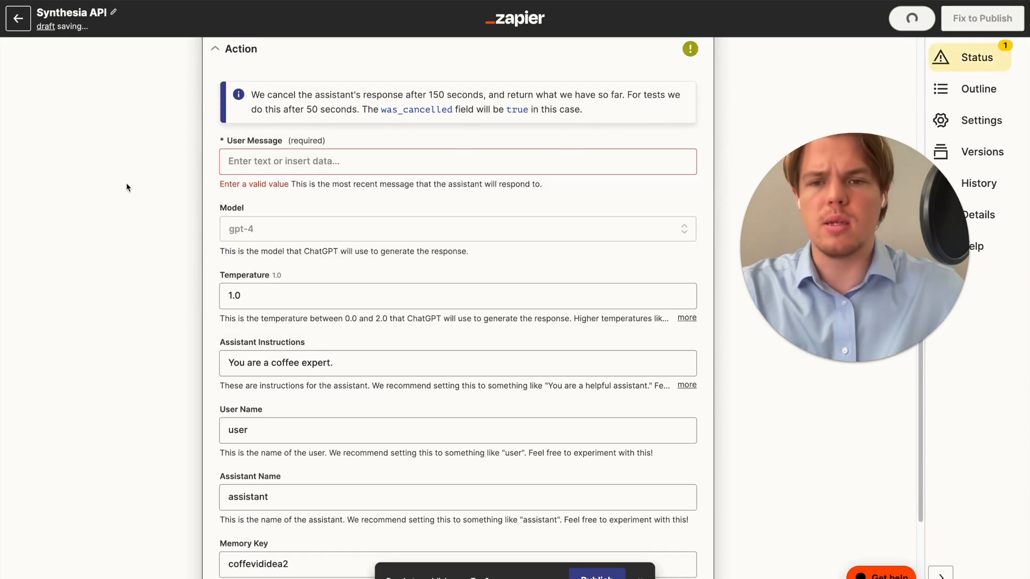
scroll(297, 370, "up", 4)
left_click(297, 382)
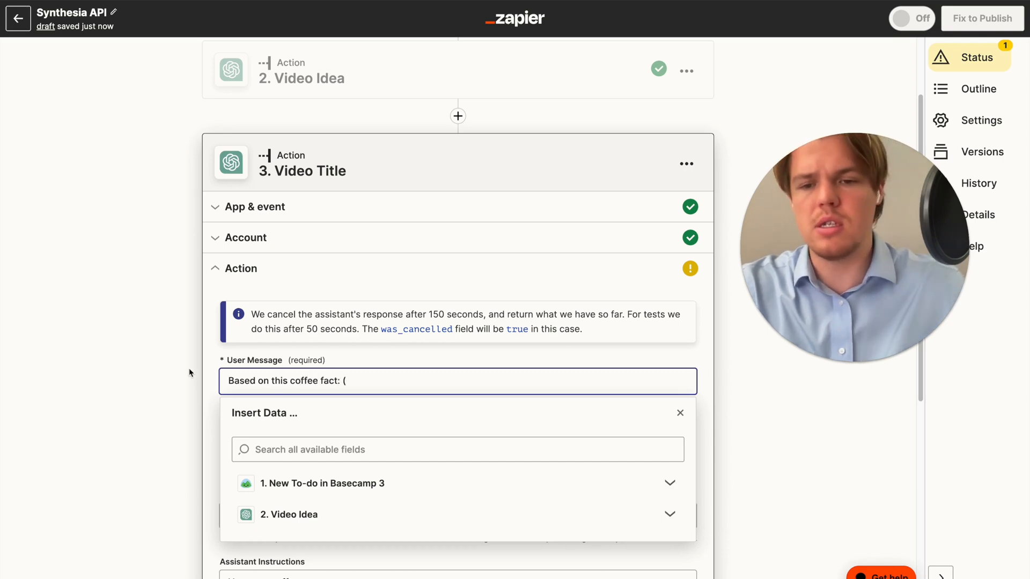
Step: Insert Video Idea's Assistant Response Message, close the parenthesis, and add "Generate a youtube video title" on a new line of the User Message
scroll(317, 424, "down", 2)
left_click(316, 416)
scroll(317, 418, "down", 2)
left_click(310, 401)
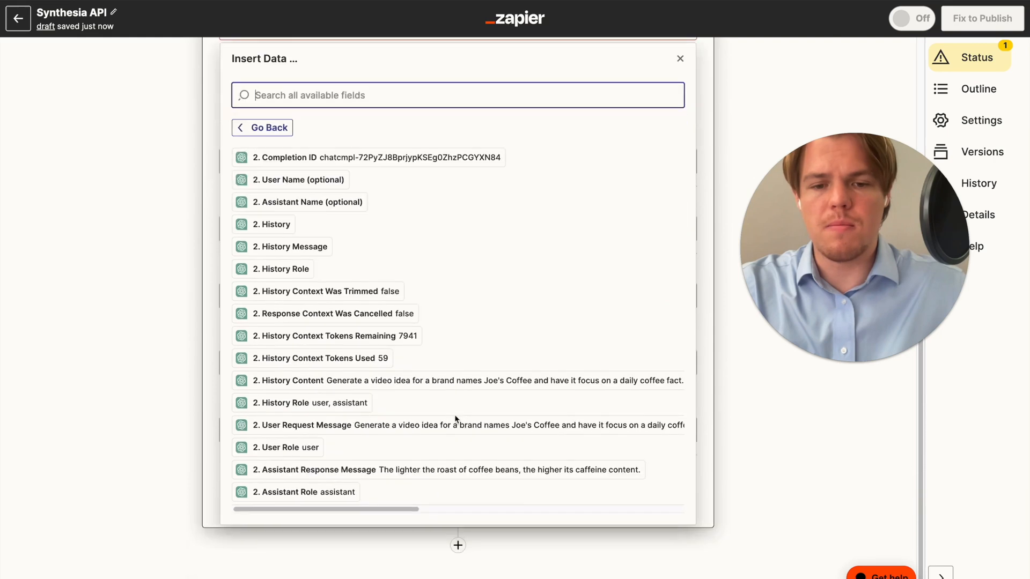
left_click(420, 472)
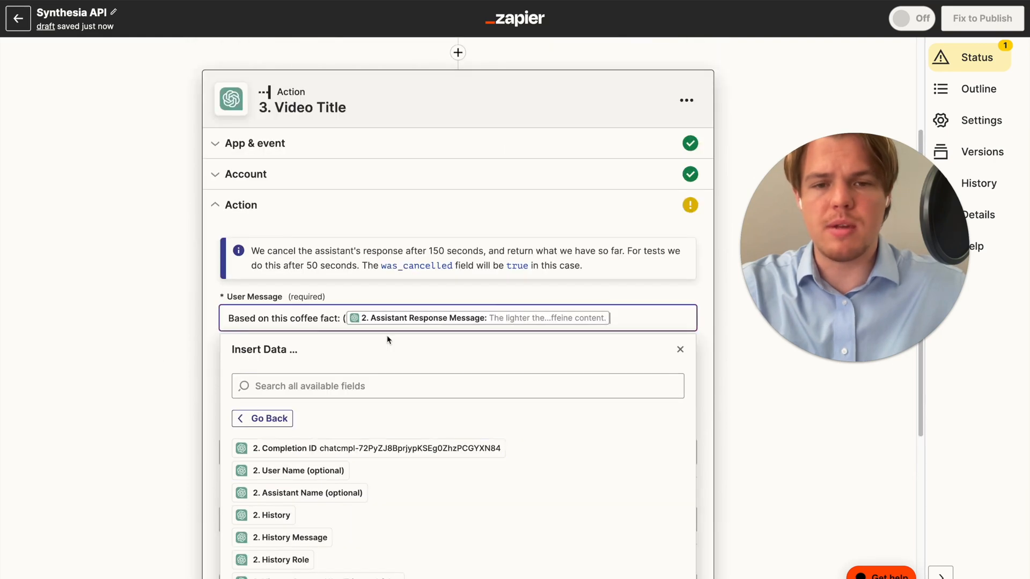
type(")")
key("Return")
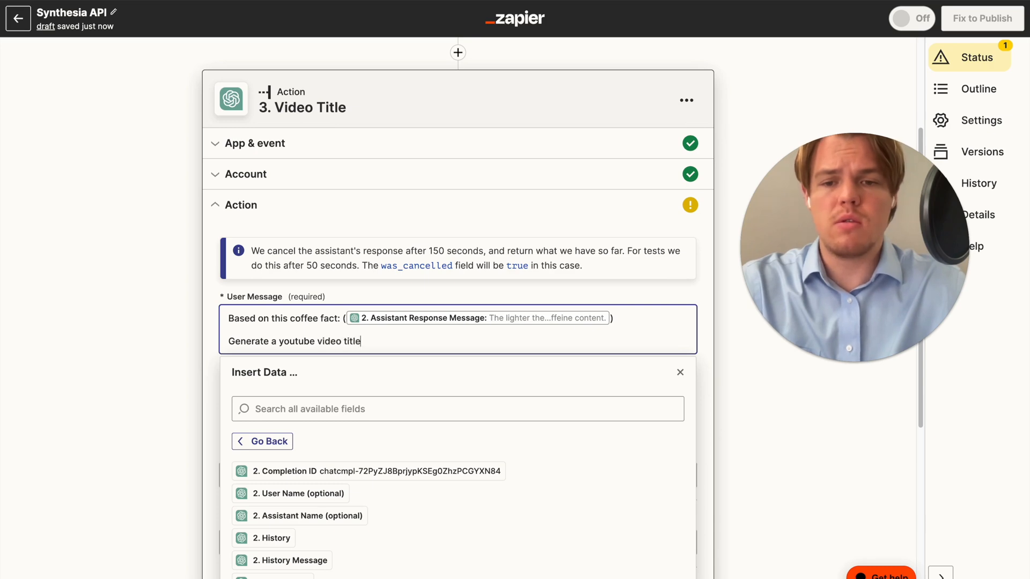
left_click(130, 371)
Step: Change the Video Title step's Memory Key to coffetitle2
scroll(154, 271, "down", 6)
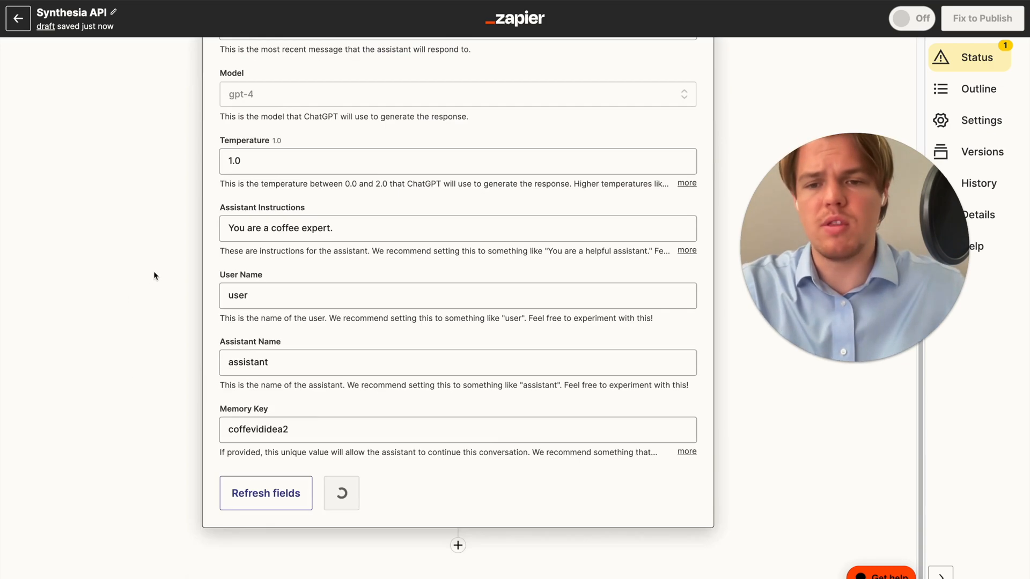
left_click_drag(284, 430, 265, 432)
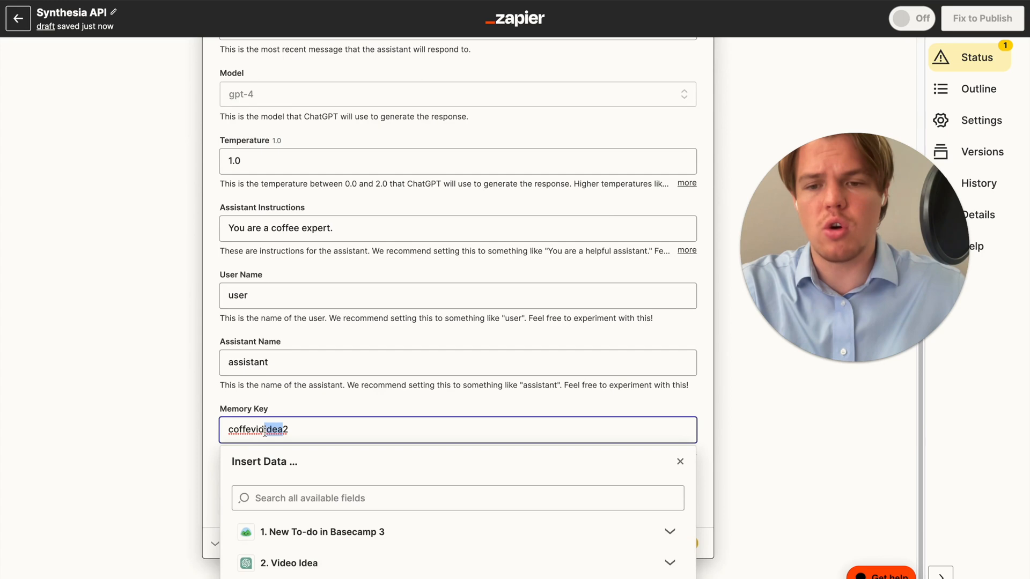
type("title")
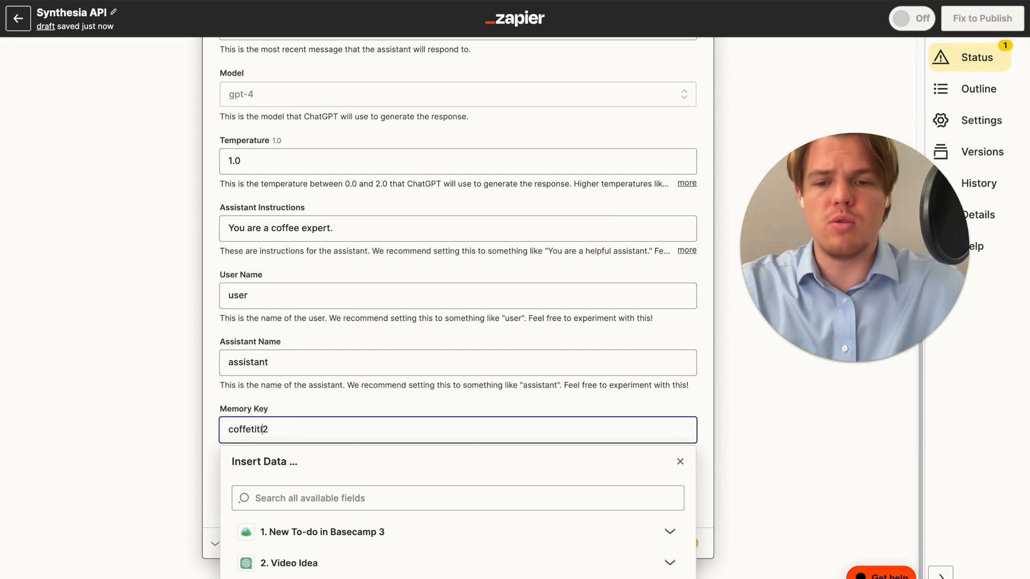
key("Escape")
Step: Continue to the Video Title test, run the action, and review the assistant's generated title
left_click(350, 483)
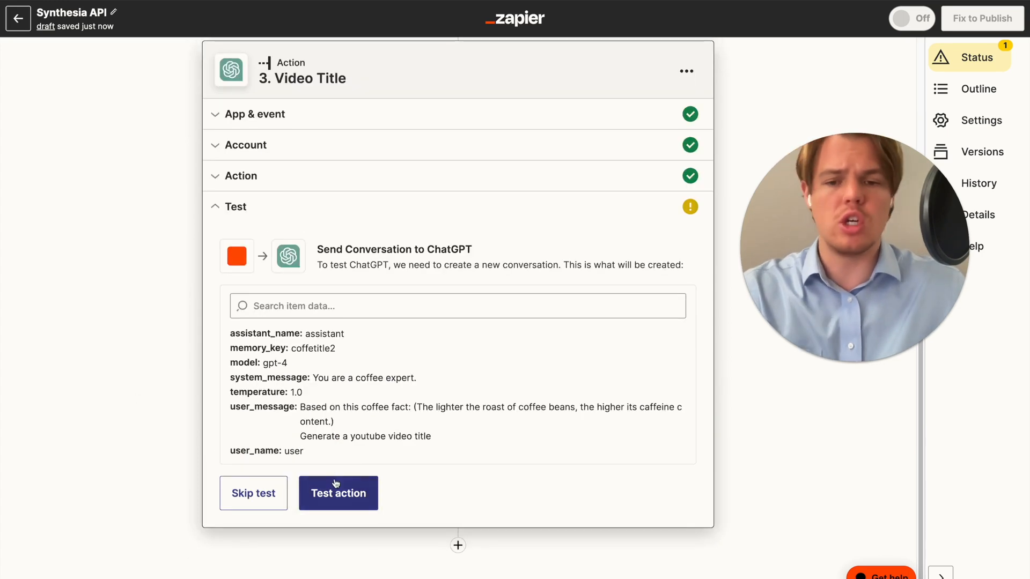
left_click(336, 484)
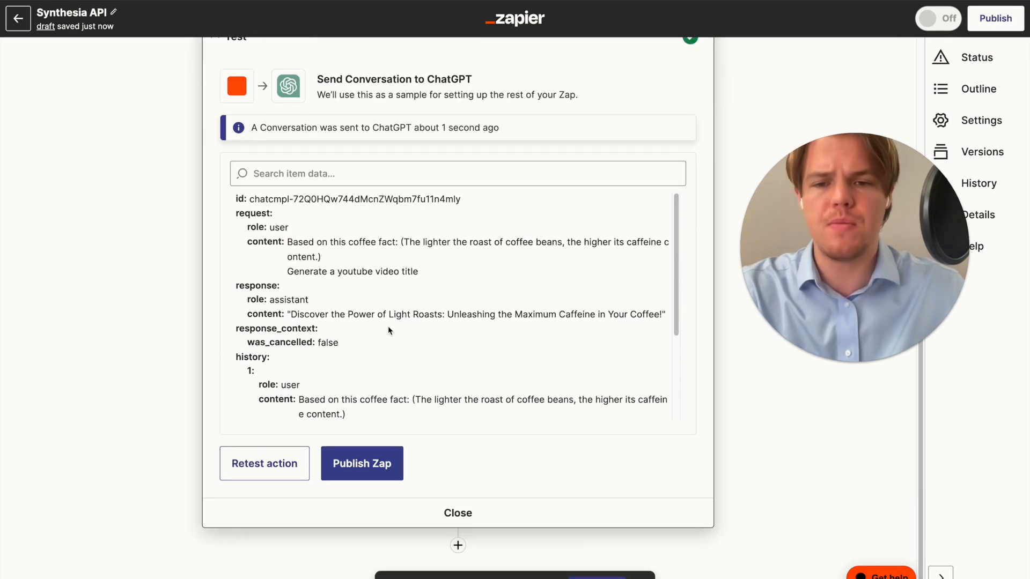
scroll(388, 312, "down", 1)
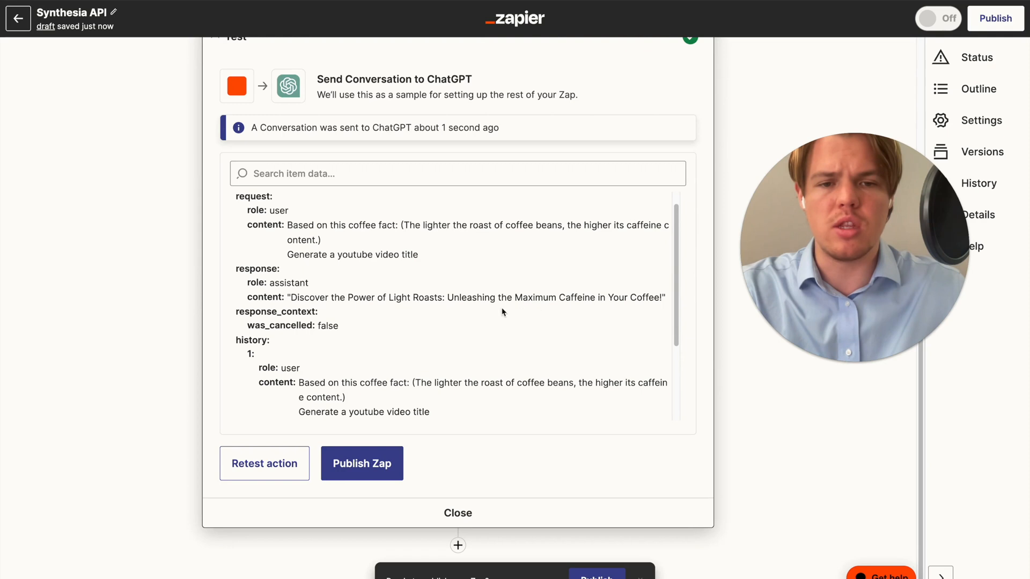
Step: Add a Formatter by Zapier action after the Video Title step and rename it to remove "
left_click(458, 546)
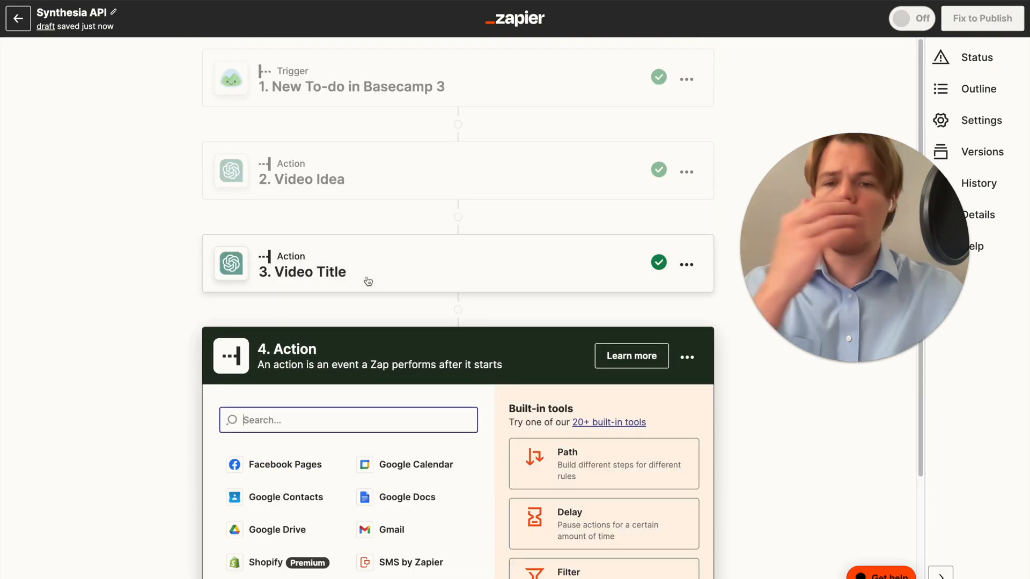
scroll(370, 276, "down", 1)
scroll(378, 280, "down", 2)
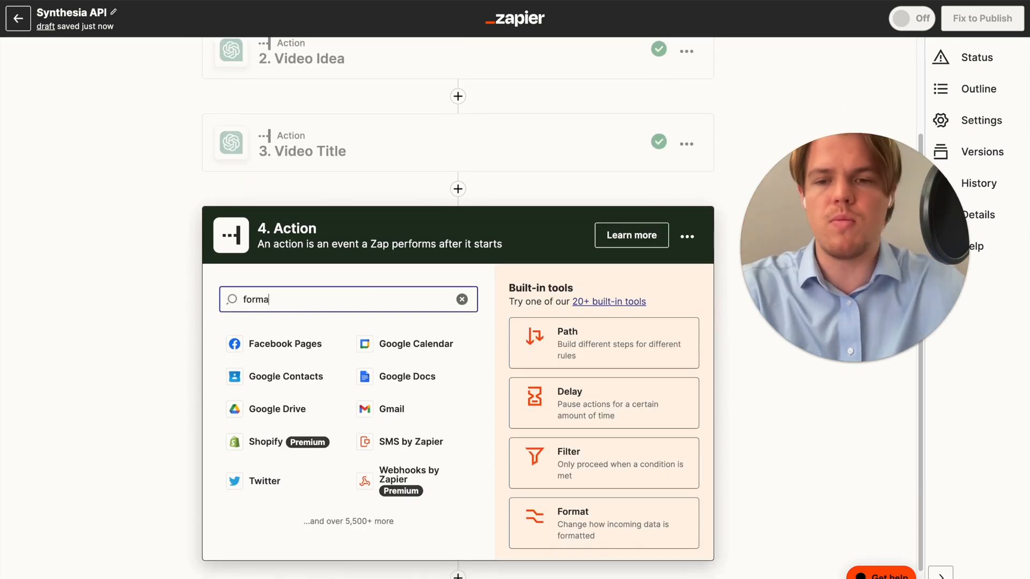
type("forma")
left_click(324, 349)
left_click(686, 357)
left_click(665, 388)
type("remove \"")
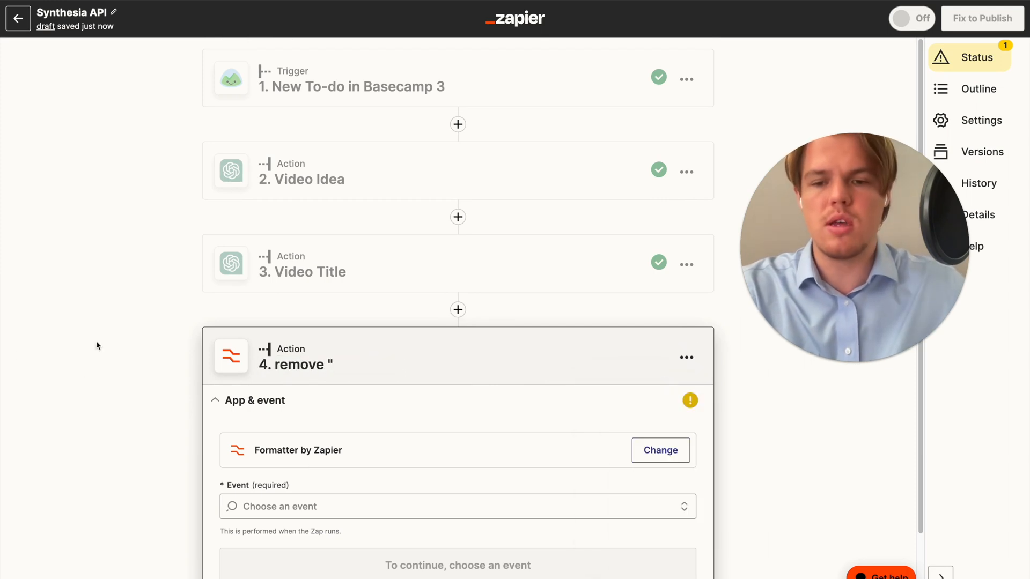
Step: Set the Formatter step's event to Text and continue to its action settings
scroll(343, 440, "down", 2)
left_click(320, 415)
left_click(343, 537)
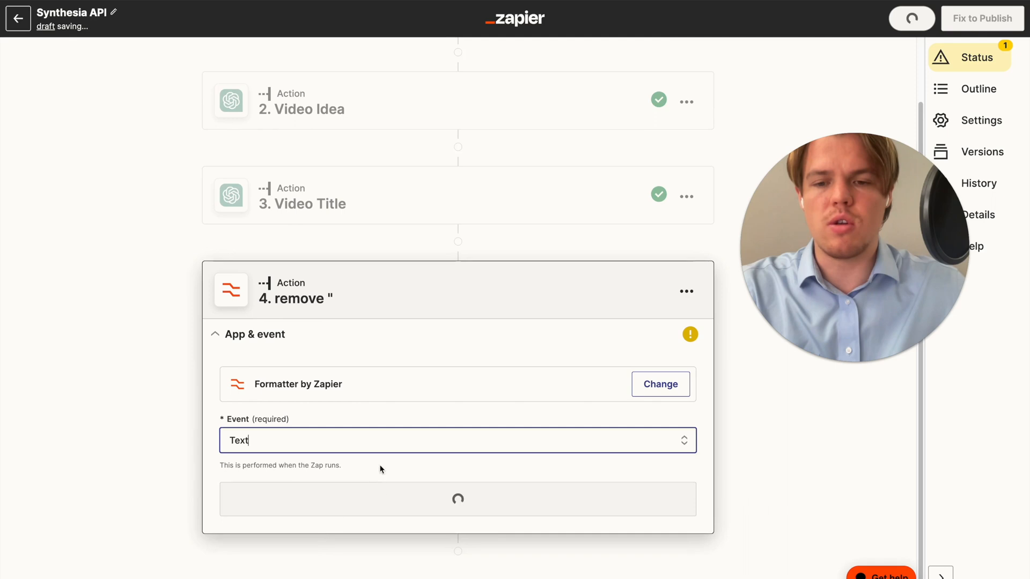
left_click(386, 497)
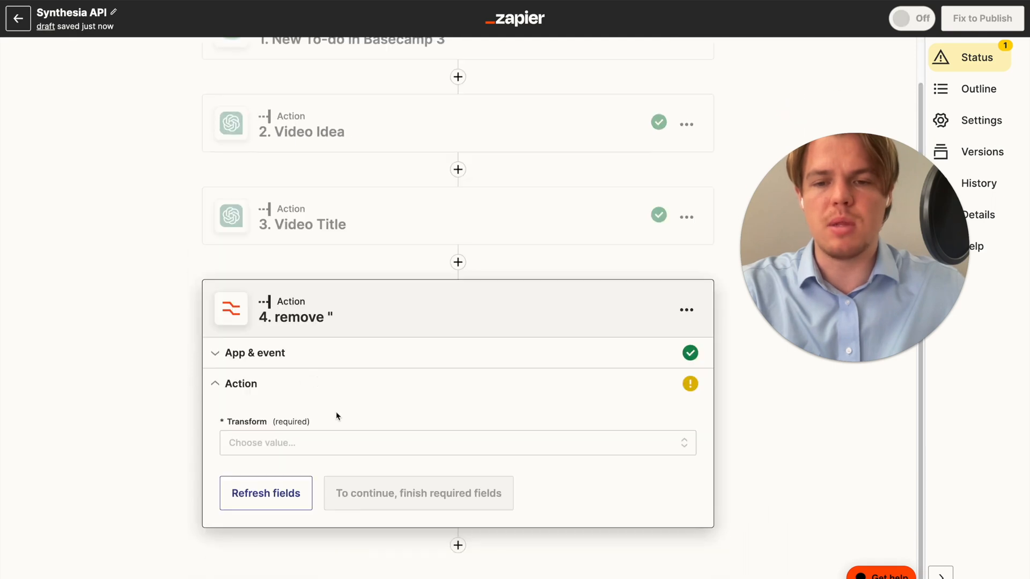
Step: Set the Formatter step's transform to Replace
left_click(333, 442)
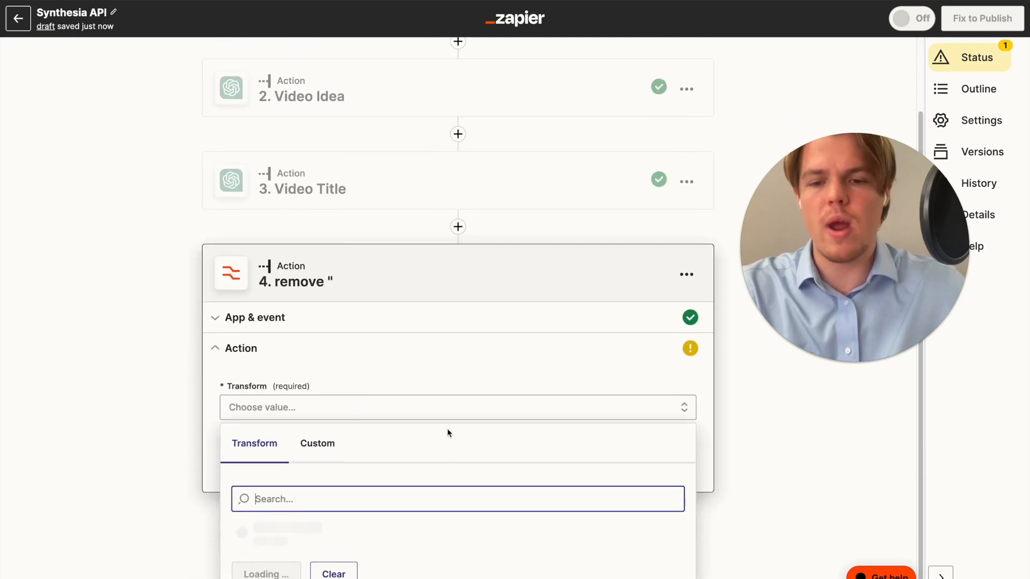
scroll(471, 448, "down", 5)
type("re")
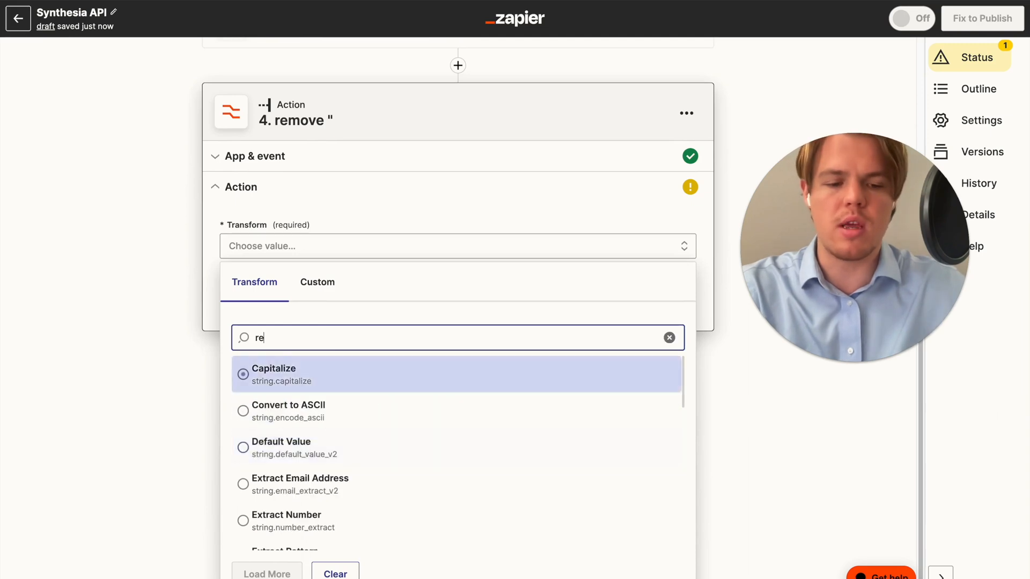
type("pla")
left_click(334, 528)
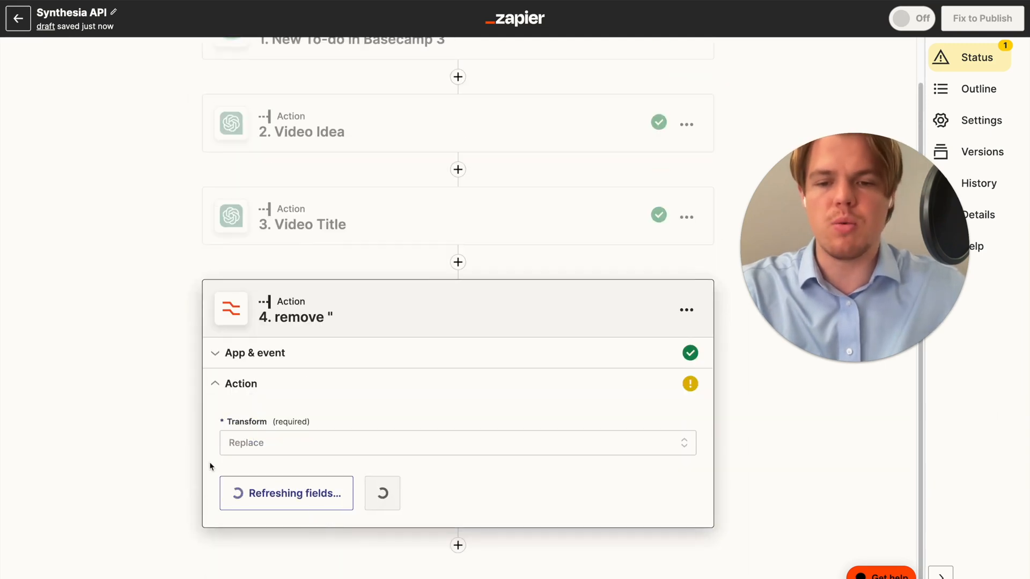
Step: Use the Video Title step's Assistant Response Message as the Input value of the Replace transform
scroll(417, 507, "down", 5)
left_click(362, 294)
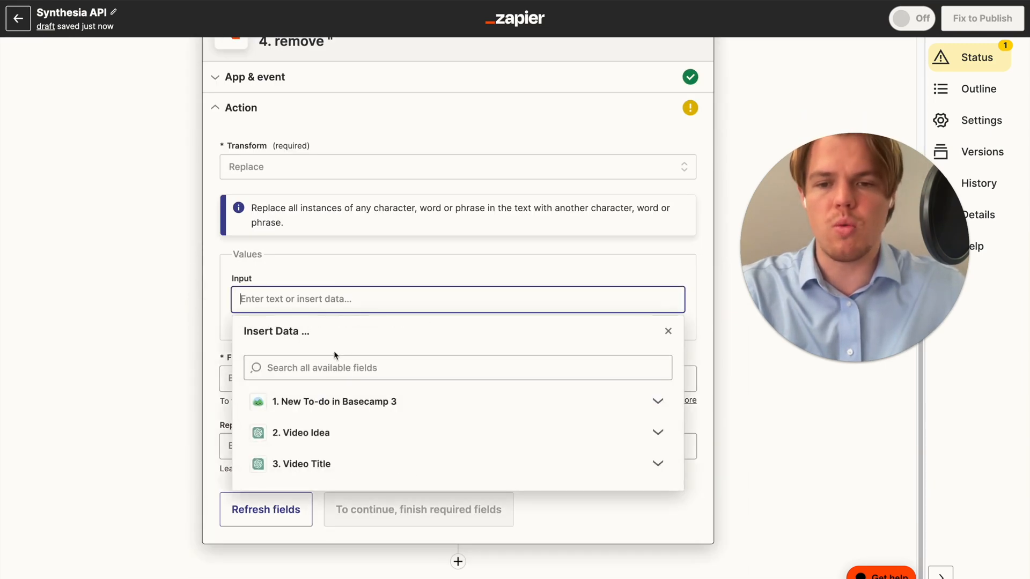
left_click(349, 459)
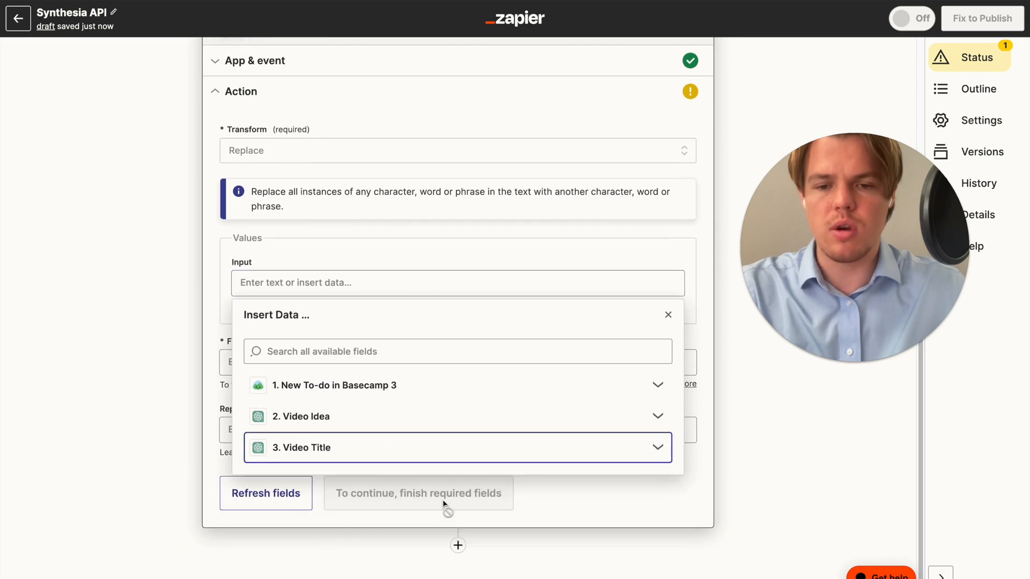
left_click(299, 551)
scroll(475, 504, "down", 3)
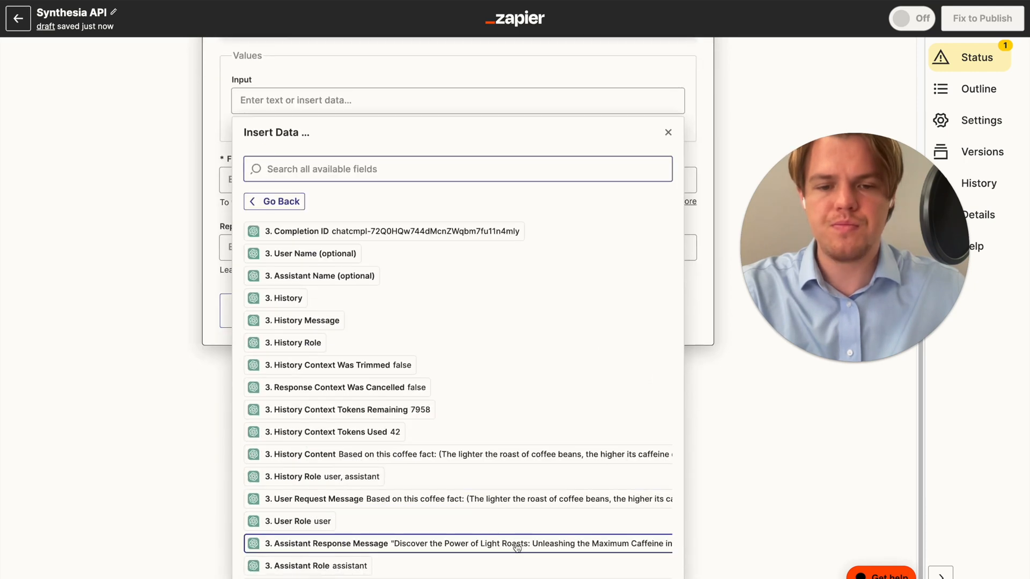
left_click(472, 543)
Step: Set the Find value to a double quotation mark, leave Replace blank, and test the Formatter action
left_click(326, 369)
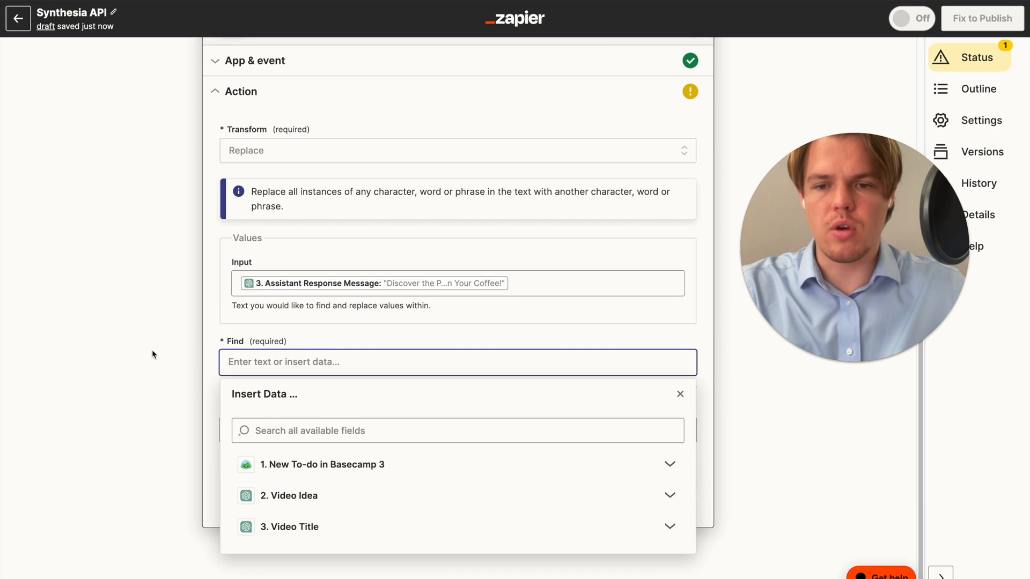
left_click(98, 349)
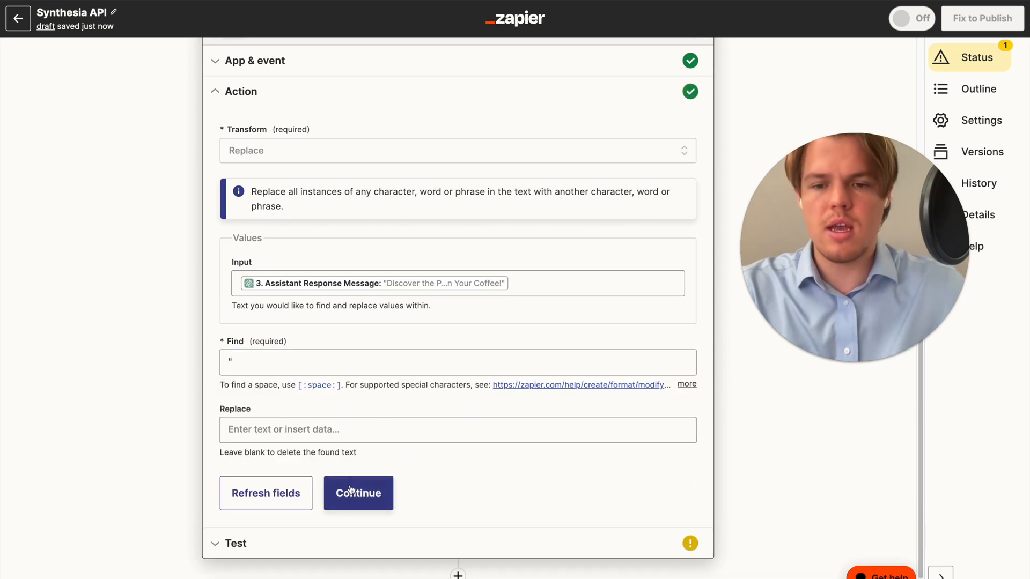
left_click(306, 491)
left_click(359, 493)
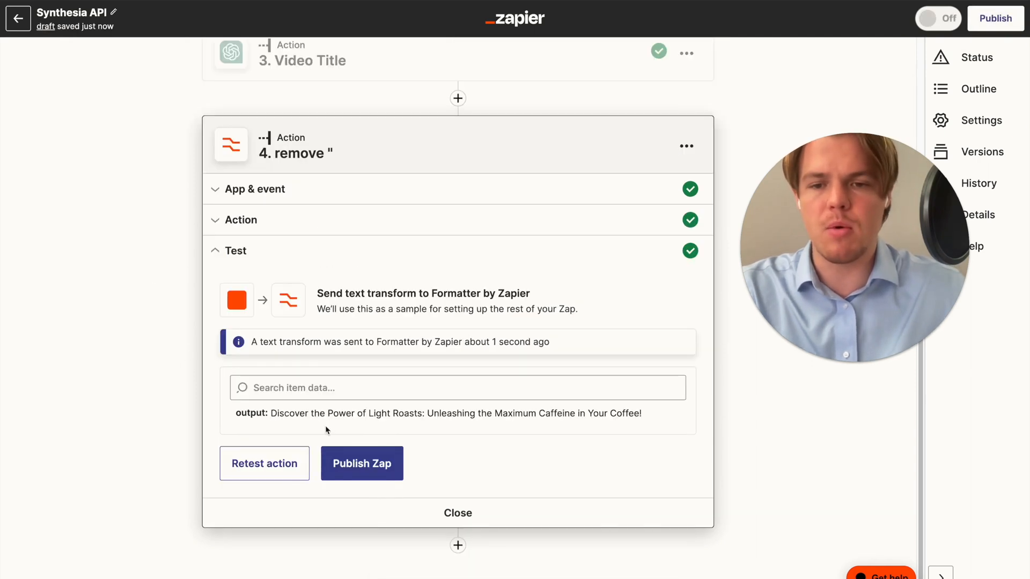
left_click(456, 545)
scroll(198, 285, "down", 3)
scroll(225, 270, "up", 5)
scroll(161, 284, "down", 5)
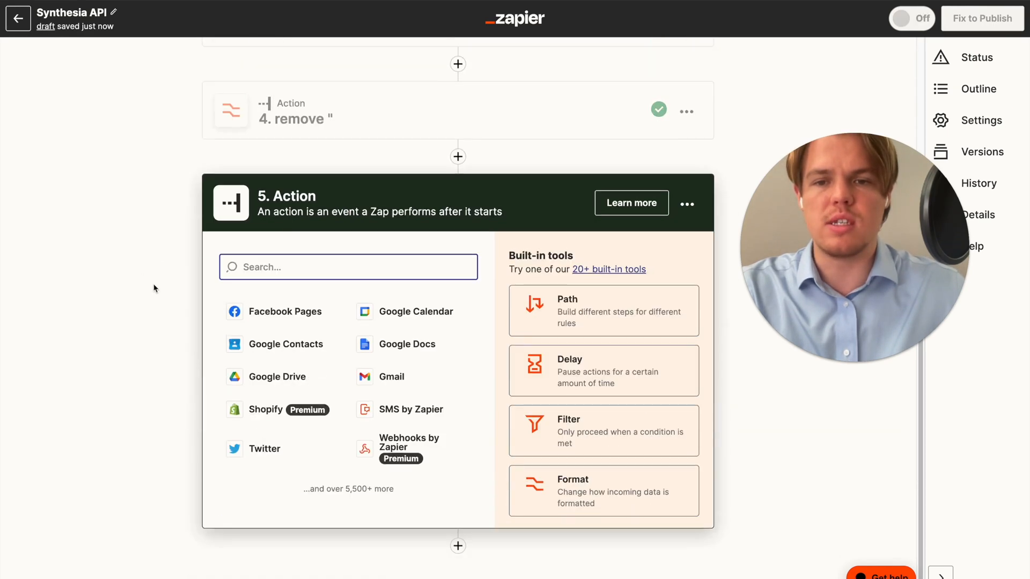
scroll(171, 281, "up", 1)
scroll(185, 276, "down", 1)
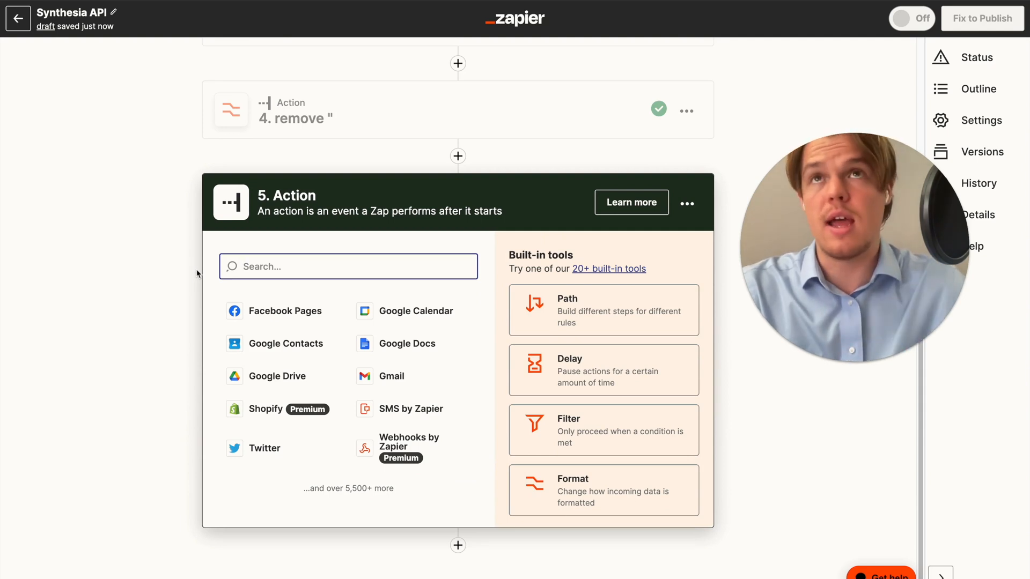
type("c")
key("BackSpace")
left_click(687, 203)
left_click(683, 363)
left_click(679, 360)
Step: Duplicate the Video Title step and reorder the copy below the remove " step using the Zap outline
left_click(691, 264)
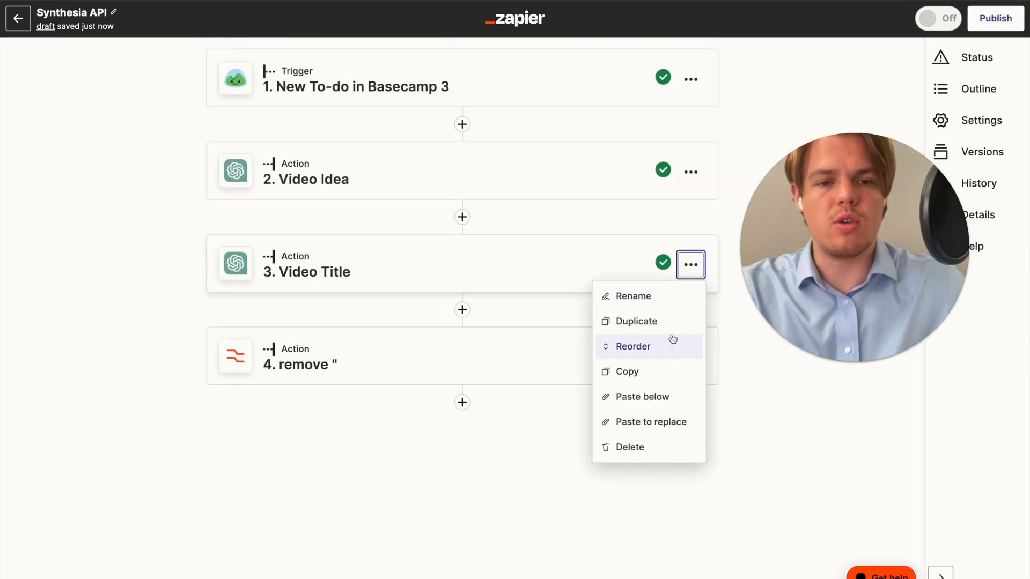
left_click(670, 321)
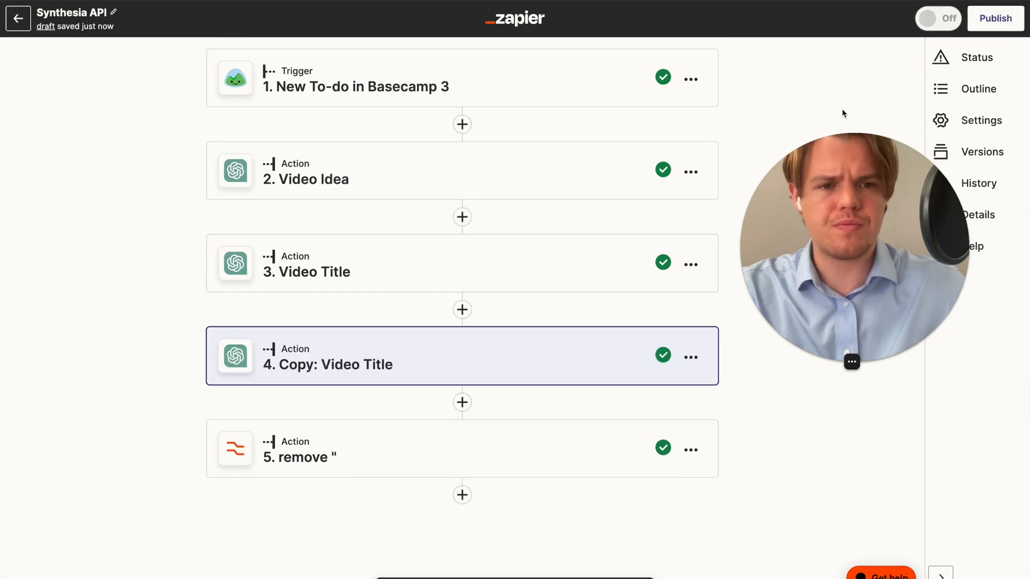
left_click(968, 88)
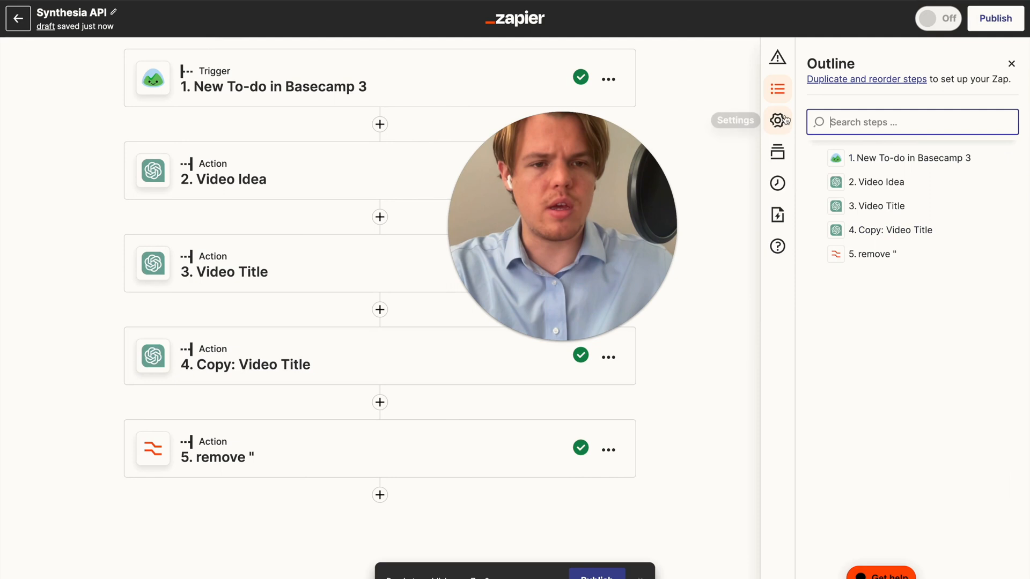
left_click(777, 88)
left_click(972, 88)
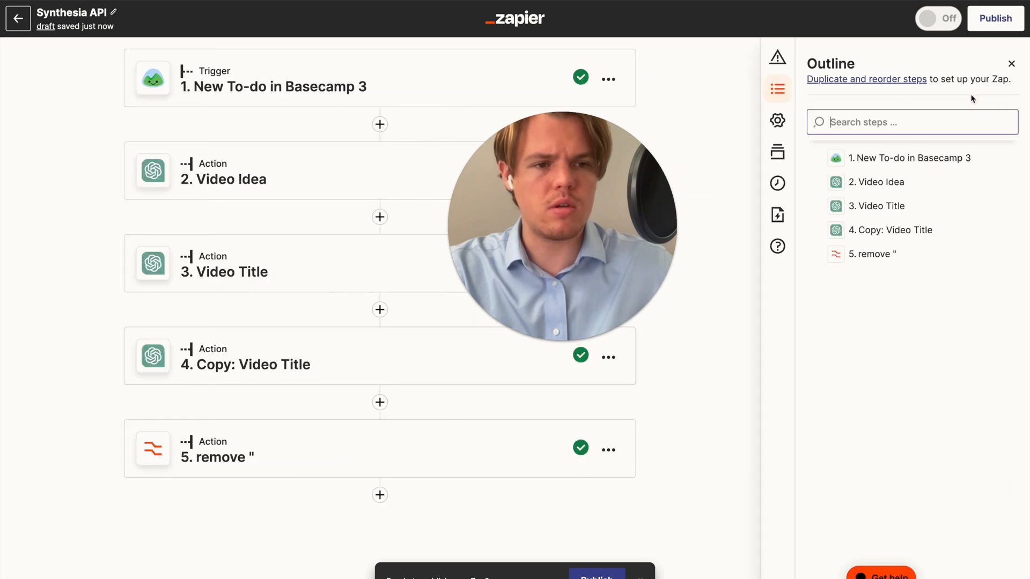
left_click_drag(816, 232, 820, 263)
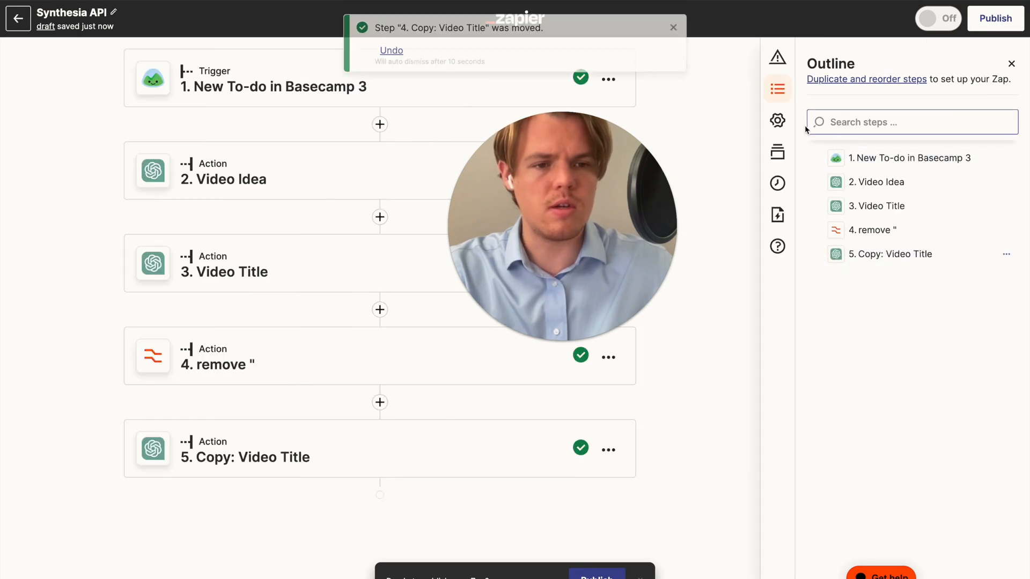
left_click(1011, 64)
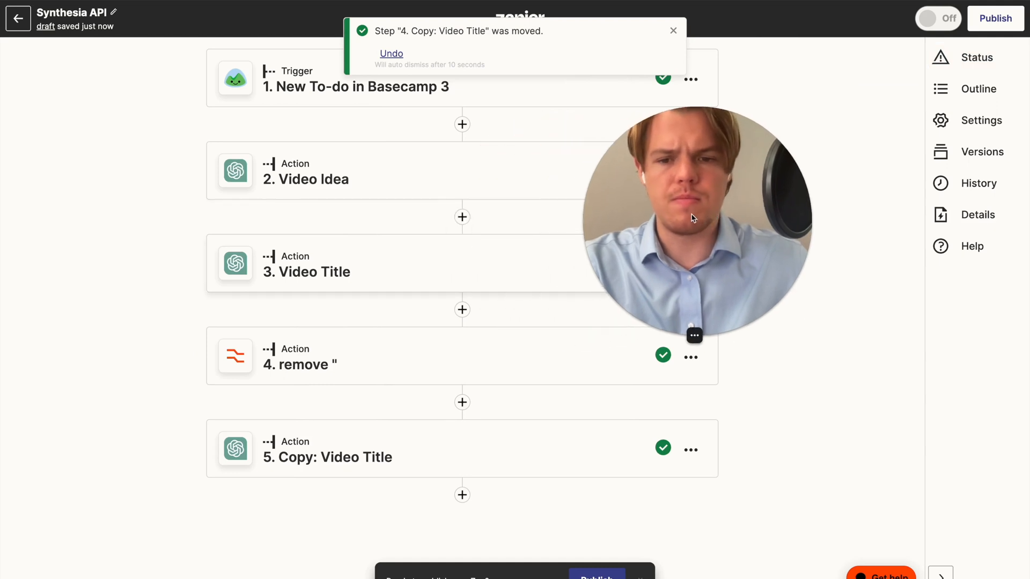
Step: Rename the copied Video Title step to "Introduction"
left_click(420, 446)
scroll(440, 422, "down", 1)
scroll(644, 391, "up", 1)
left_click_drag(724, 264, 852, 213)
left_click(686, 301)
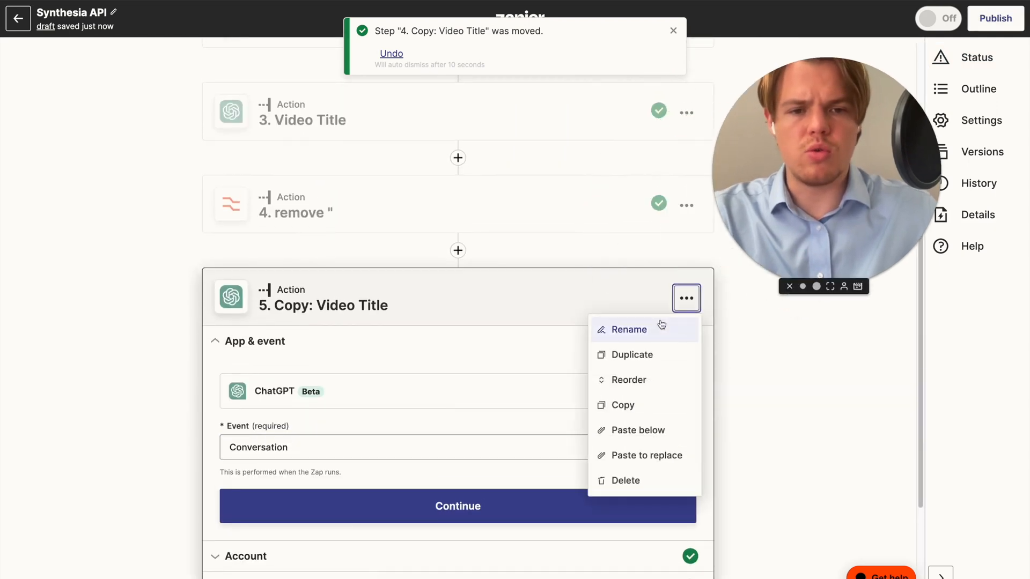
left_click(661, 326)
type("Introduction")
key("Return")
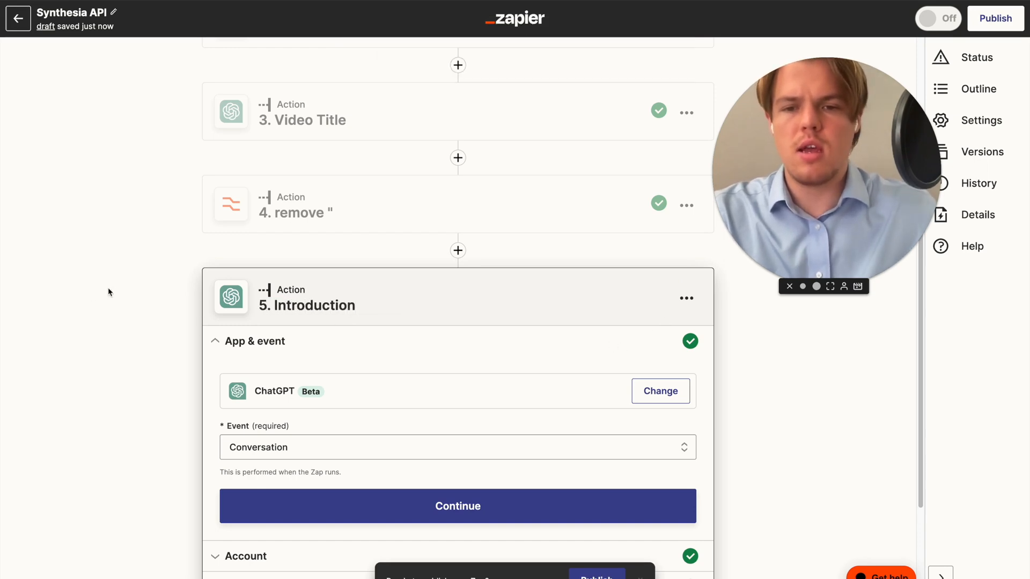
Step: Change the Introduction step's User Message to "Generate a youtube video introduction" and add "Parameters: generate a max of 3 sentences."
scroll(320, 375, "down", 3)
left_click(320, 375)
left_click(252, 400)
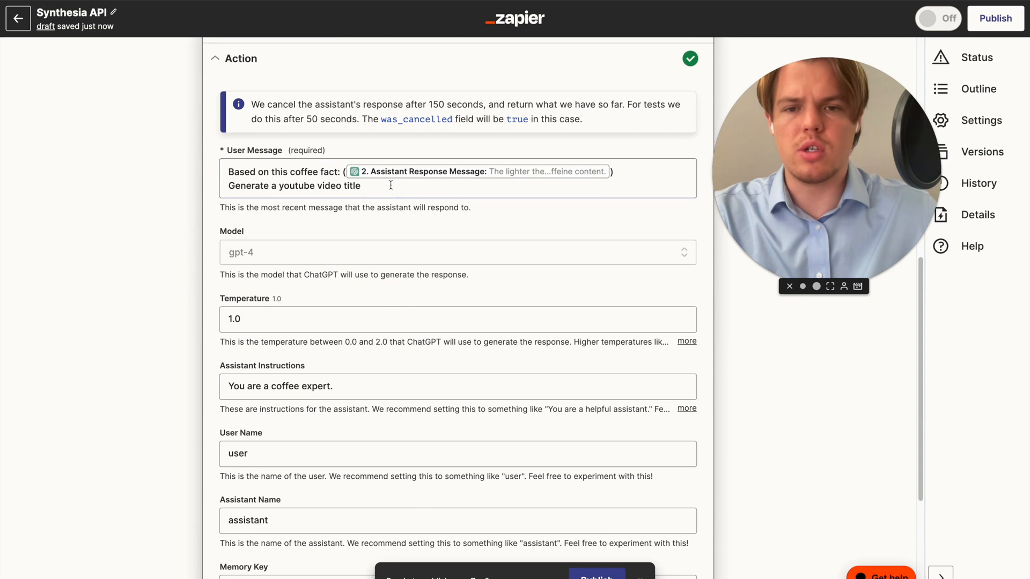
left_click_drag(363, 187, 183, 189)
left_click(362, 186)
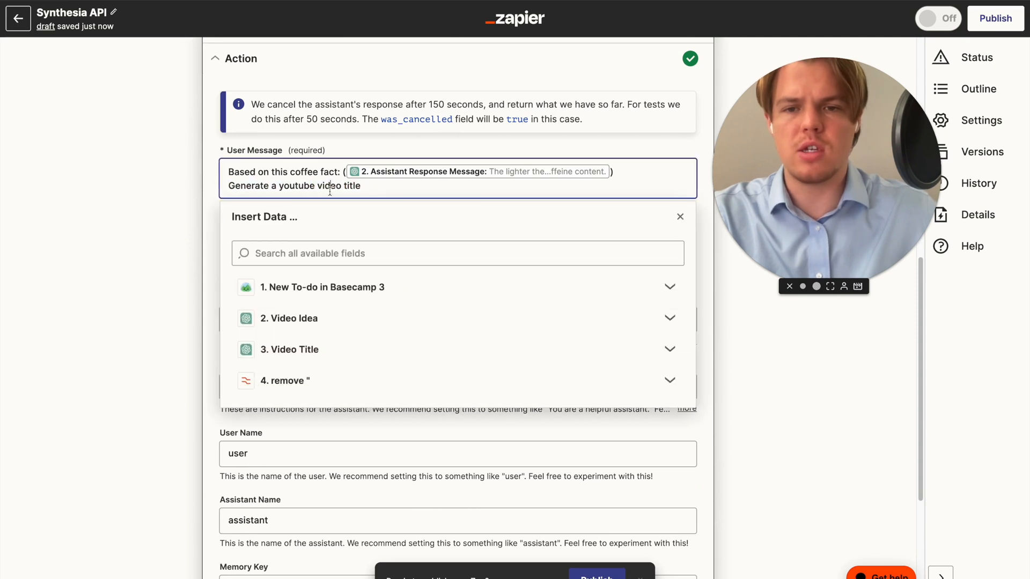
mouse_move(361, 186)
left_mouse_down()
mouse_move(320, 184)
mouse_move(341, 185)
left_mouse_up()
type("introduction")
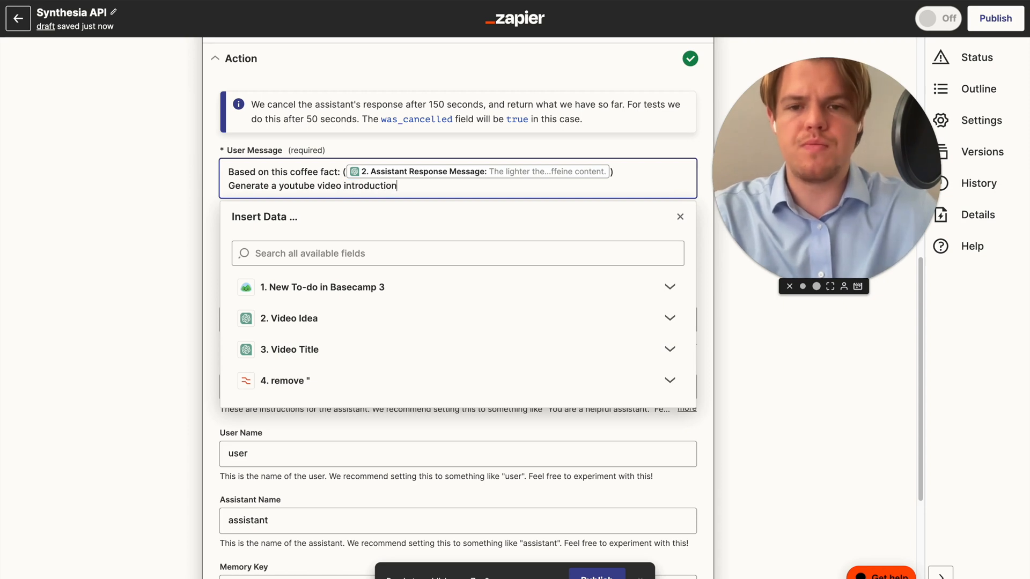
key("Return")
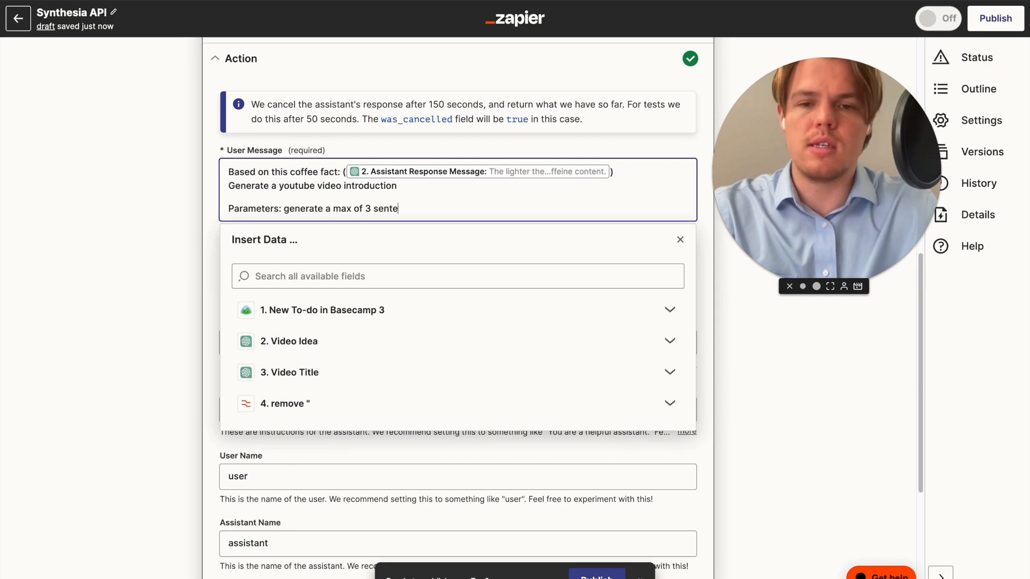
type(".")
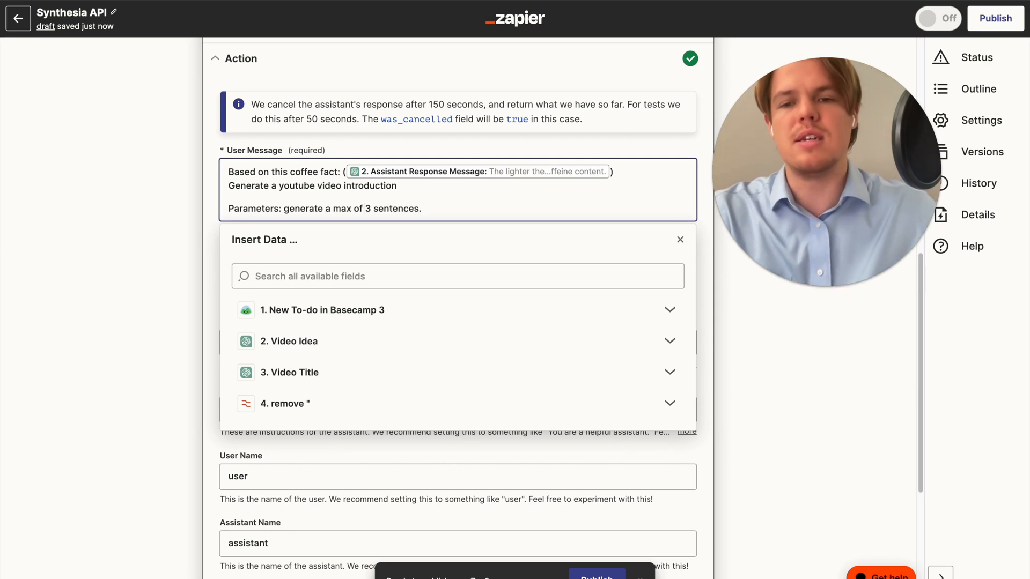
left_click(67, 217)
Step: Set the Introduction step's Memory Key to coffeintro2
scroll(94, 230, "down", 5)
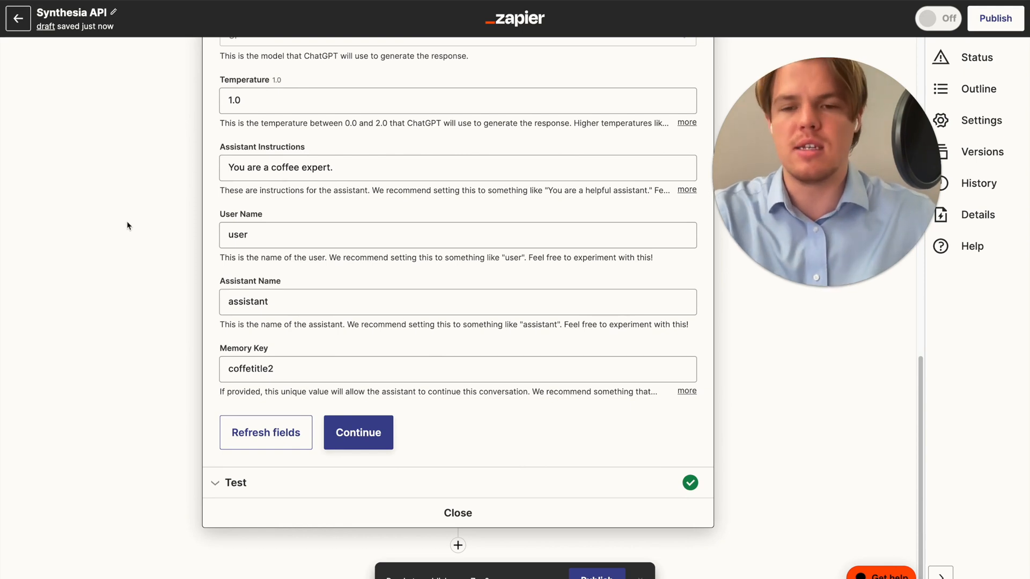
left_click(265, 368)
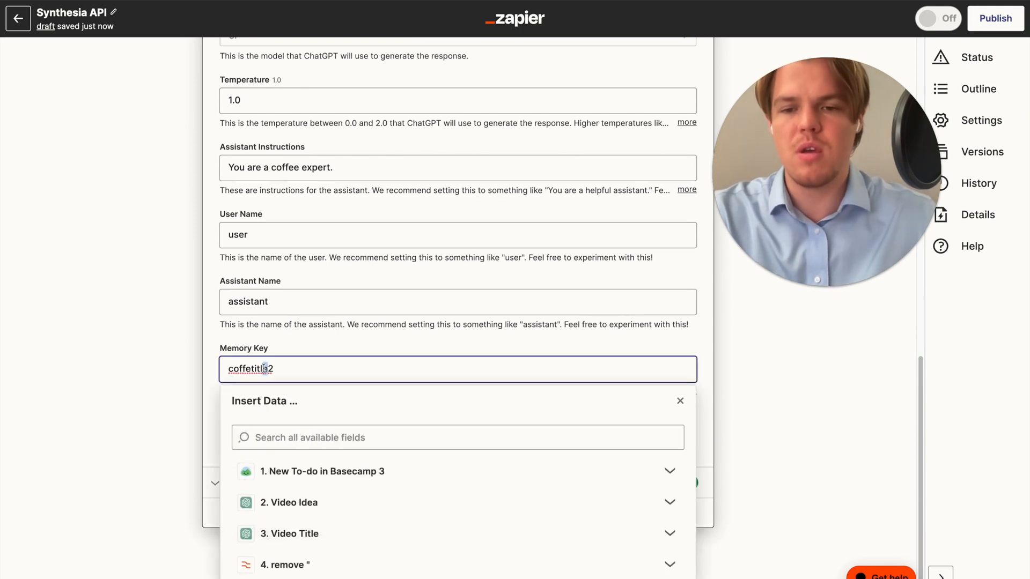
key("BackSpace")
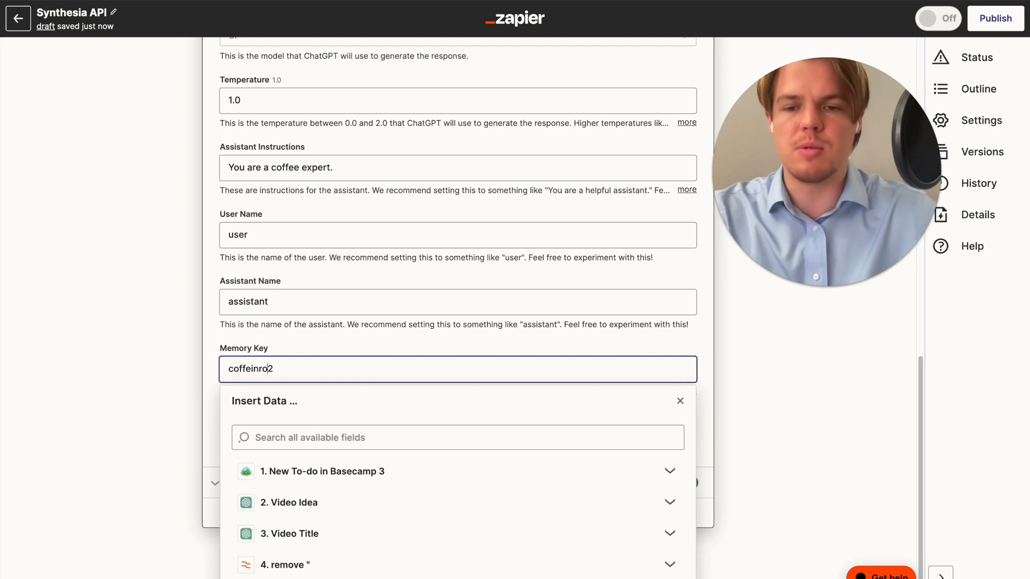
type("inro")
key("BackSpace")
key("BackSpace")
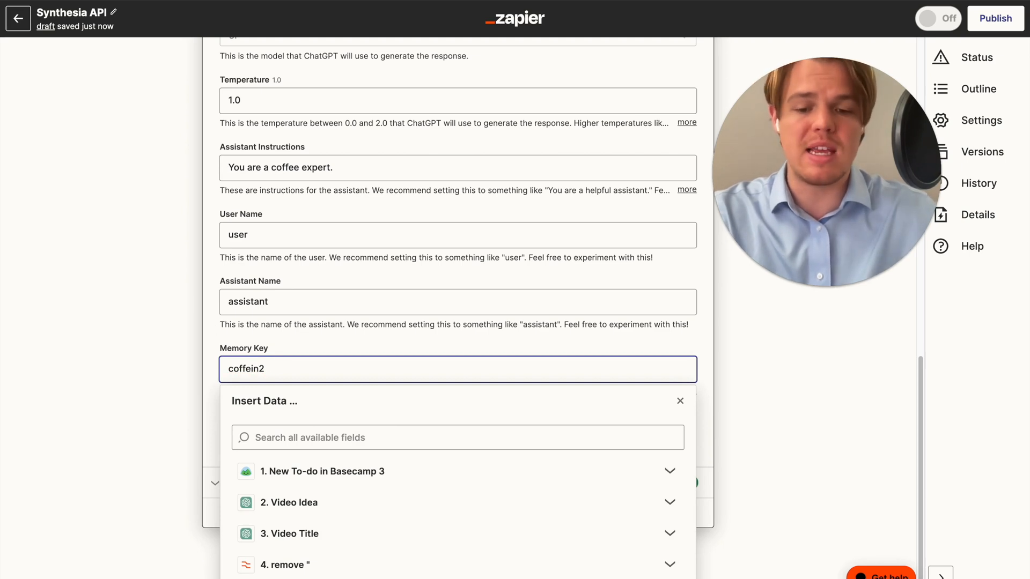
left_click(83, 314)
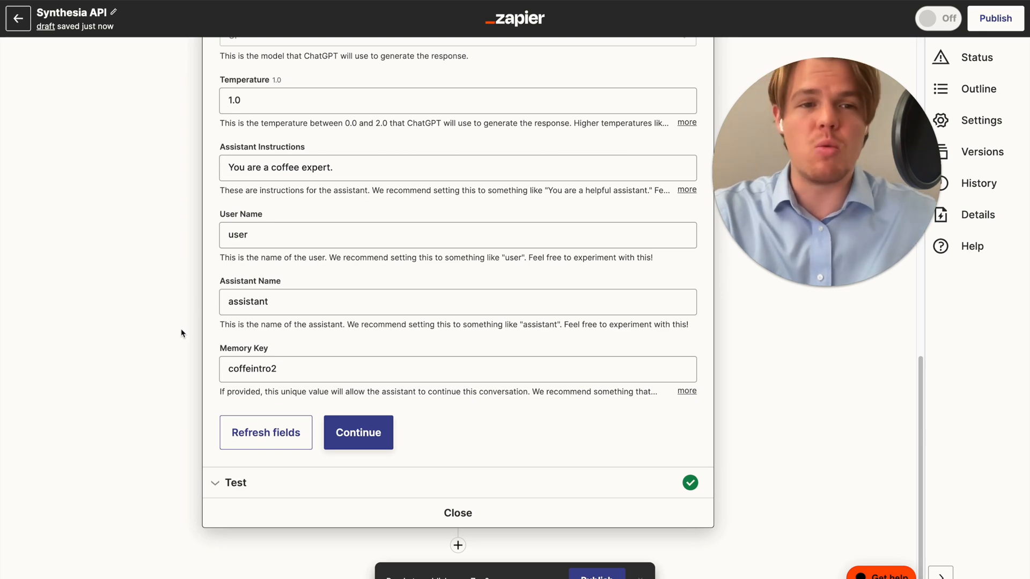
Step: Continue to the Introduction step's test, retest the action and review the generated response
left_click(372, 434)
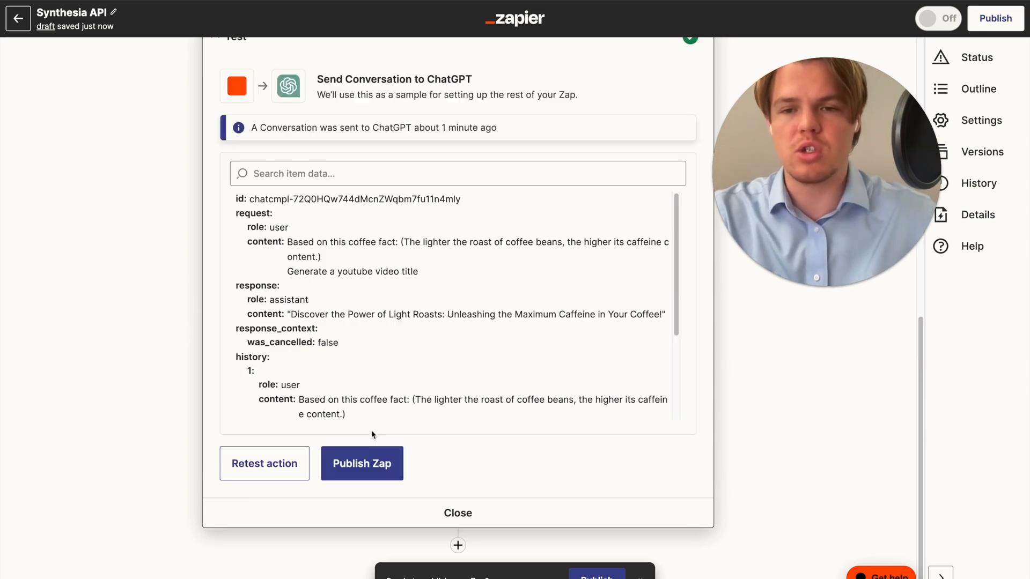
left_click(286, 462)
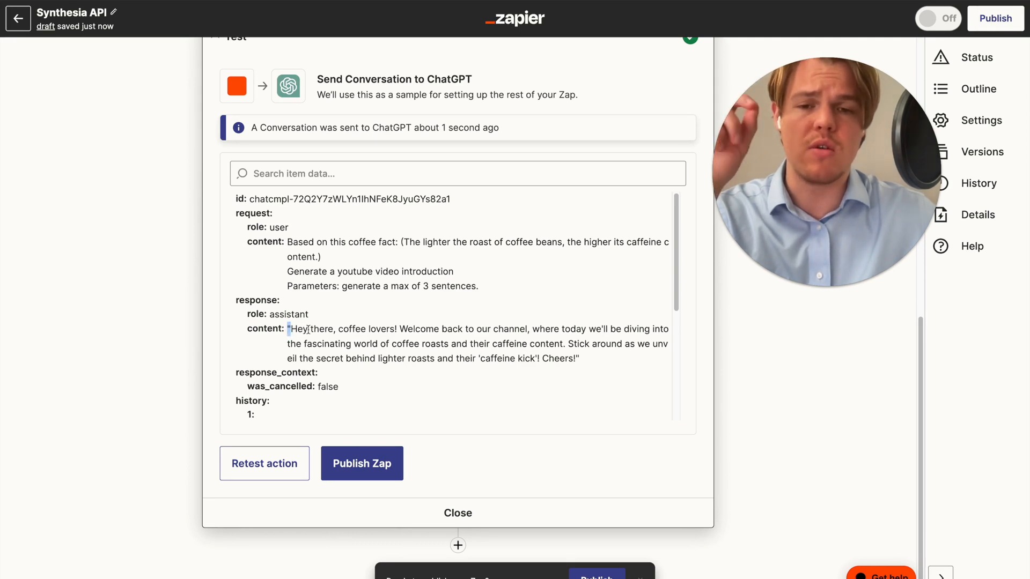
scroll(364, 348, "up", 5)
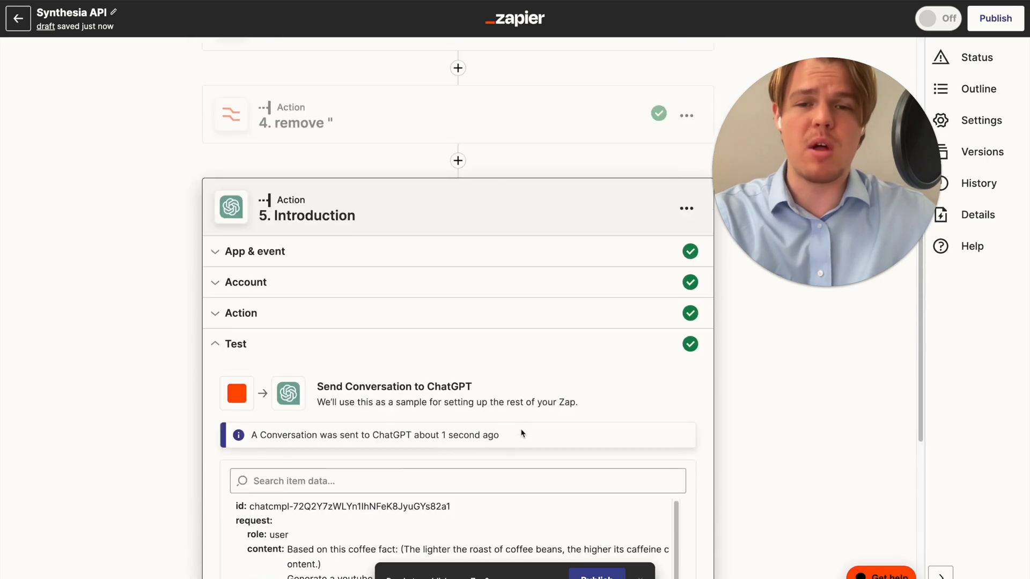
scroll(522, 433, "down", 5)
scroll(442, 399, "up", 3)
scroll(444, 397, "down", 3)
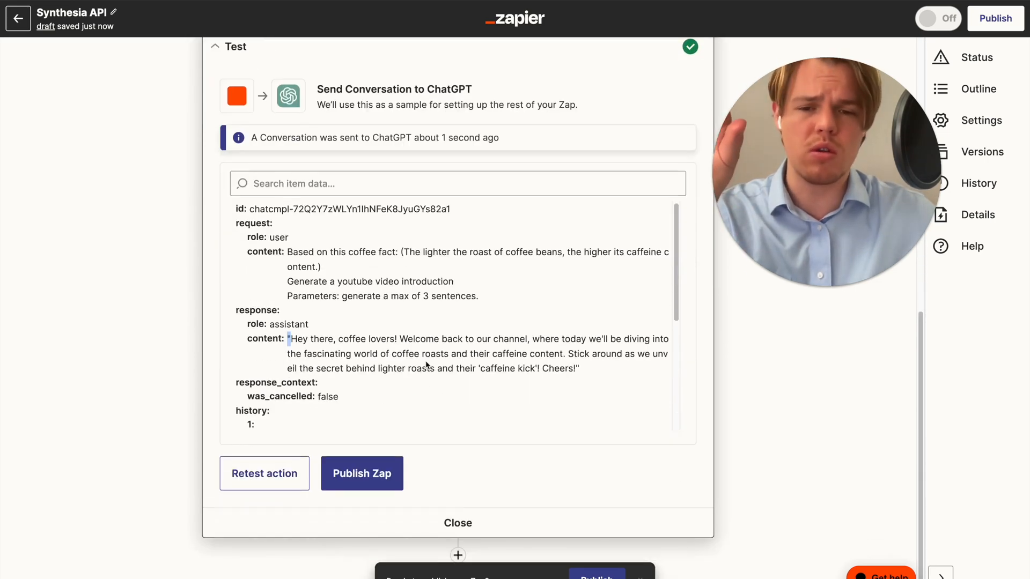
scroll(407, 351, "down", 3)
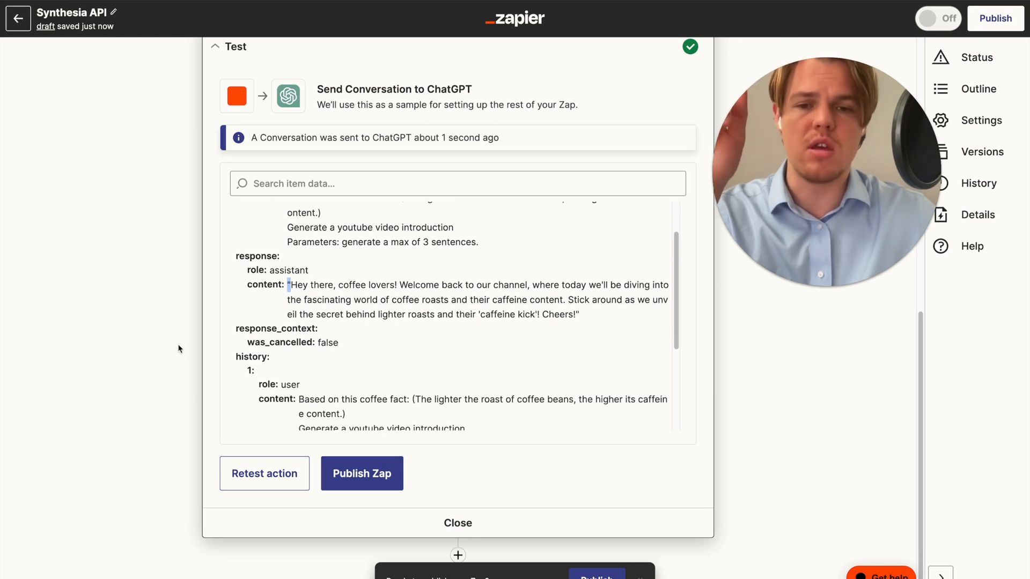
scroll(179, 350, "down", 1)
left_click(458, 546)
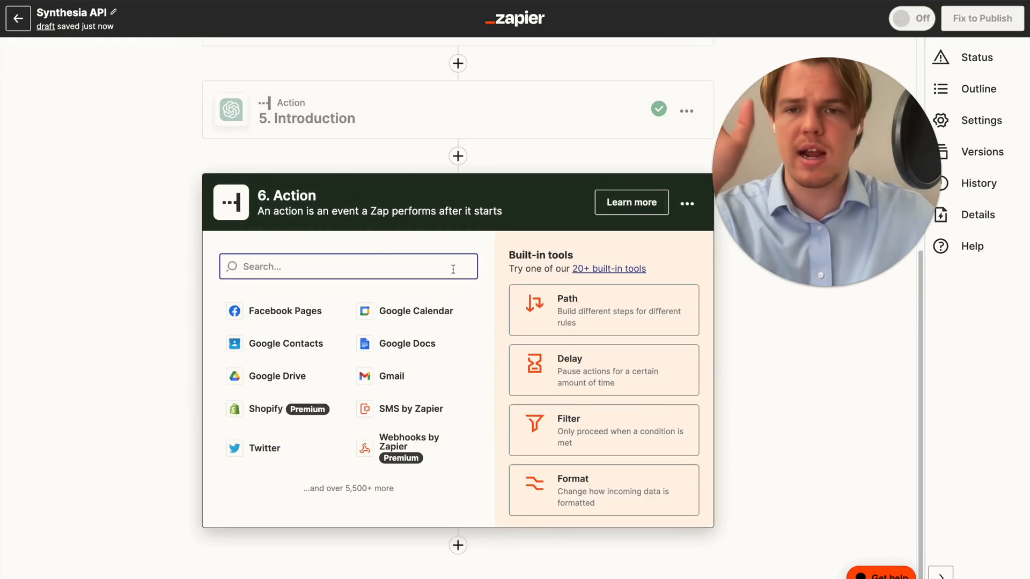
type("chat")
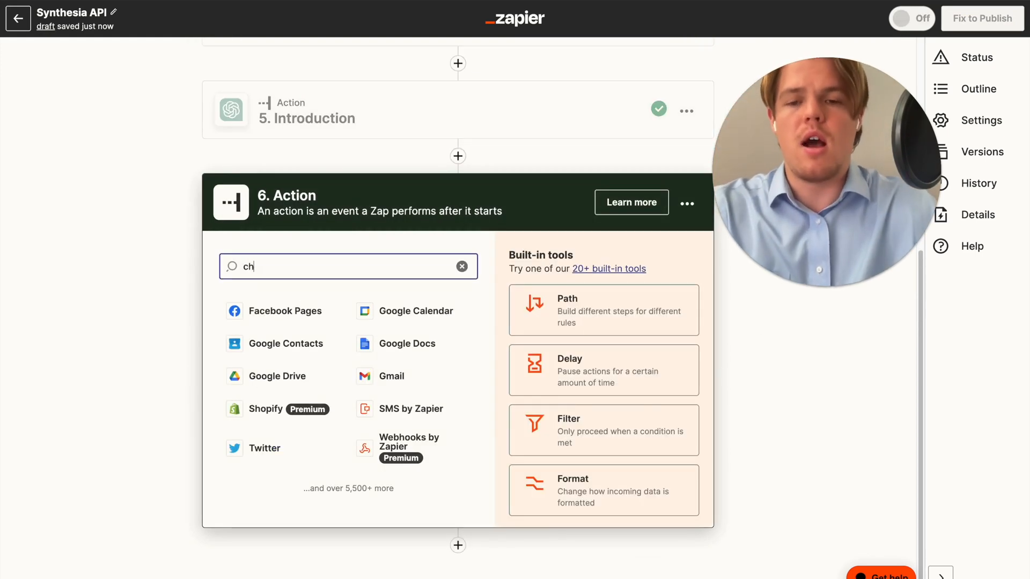
key("BackSpace")
key("BackSpace")
key("BackSpace")
type("chat")
key("BackSpace")
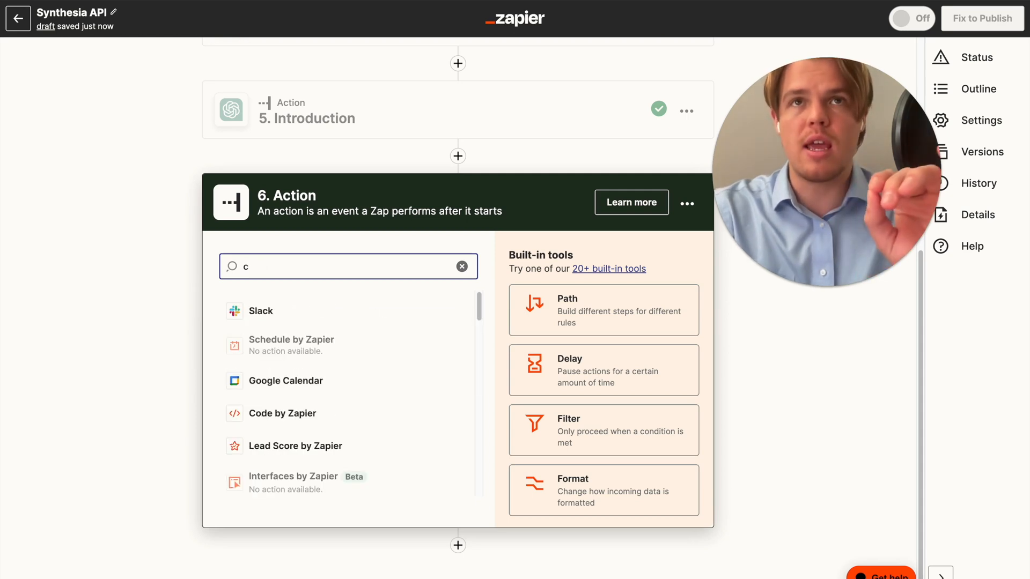
key("BackSpace")
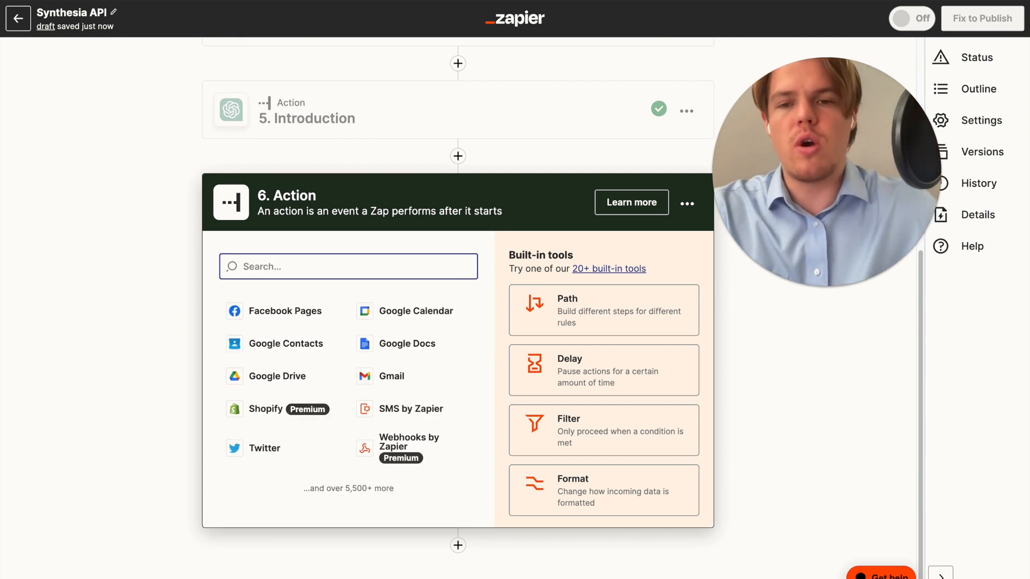
left_click(687, 203)
left_click(687, 203)
left_click(687, 203)
left_click(653, 360)
left_click(653, 361)
Step: Duplicate the Introduction step and open the copy for editing
left_click(690, 450)
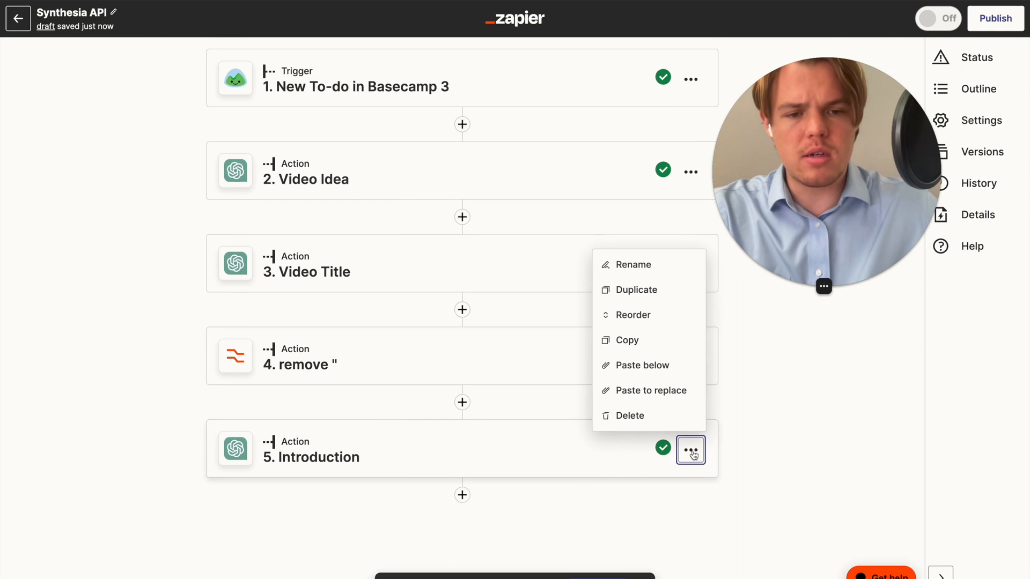
left_click(673, 292)
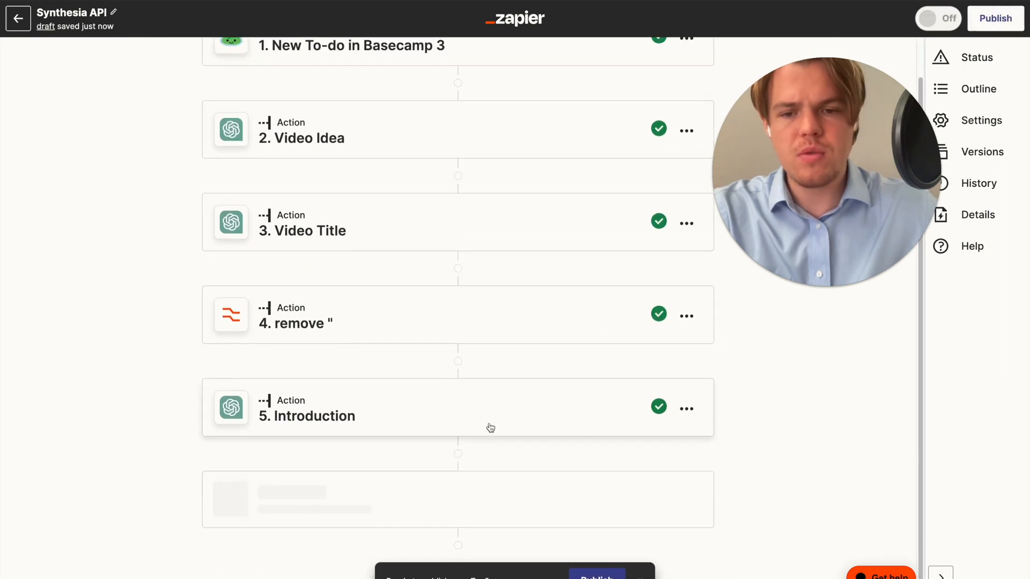
left_click(472, 490)
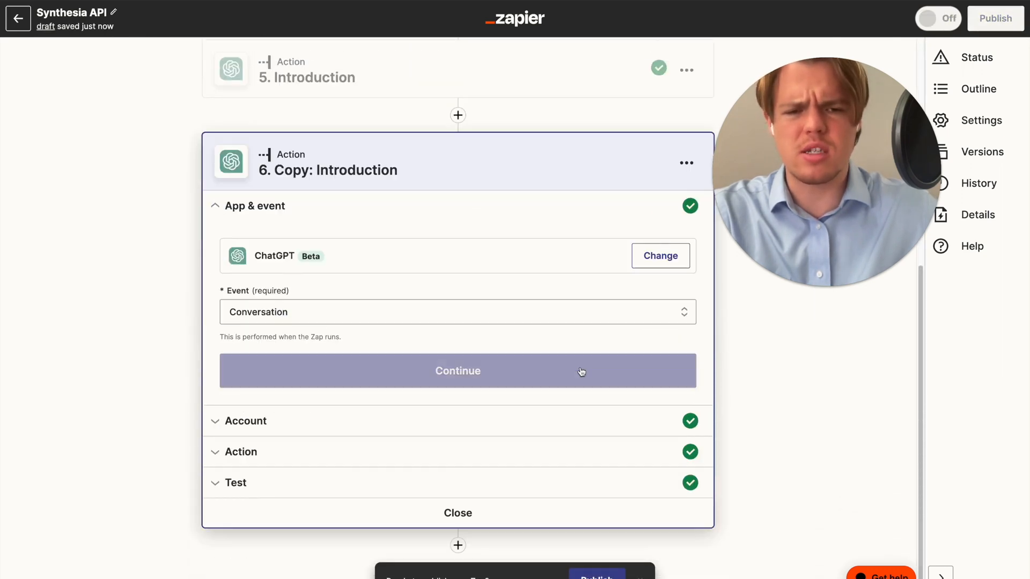
Step: Rename the copied Introduction step to "Fact Description"
left_click(686, 163)
left_click(606, 194)
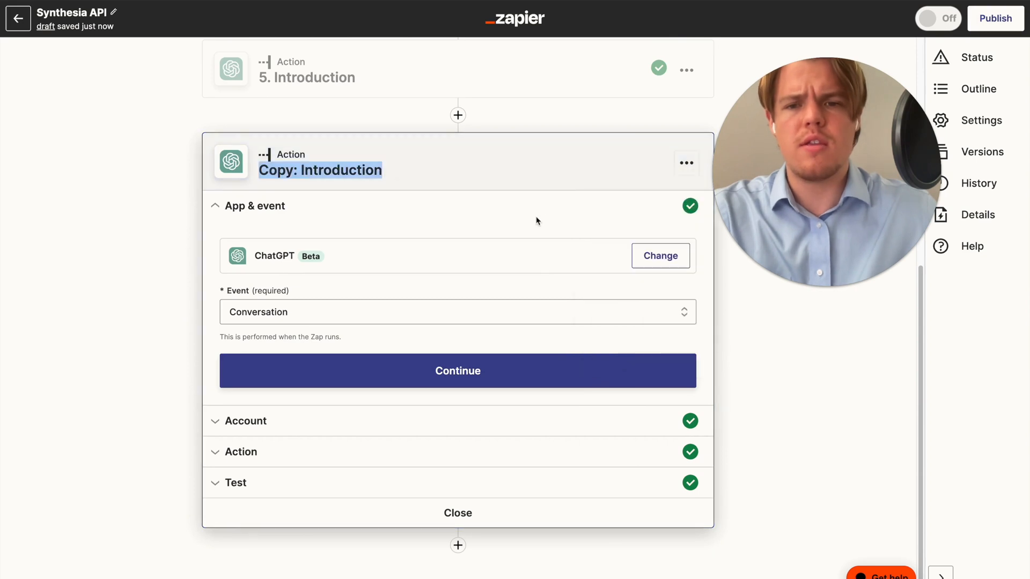
type("Fact Descrip")
key("BackSpace")
key("BackSpace")
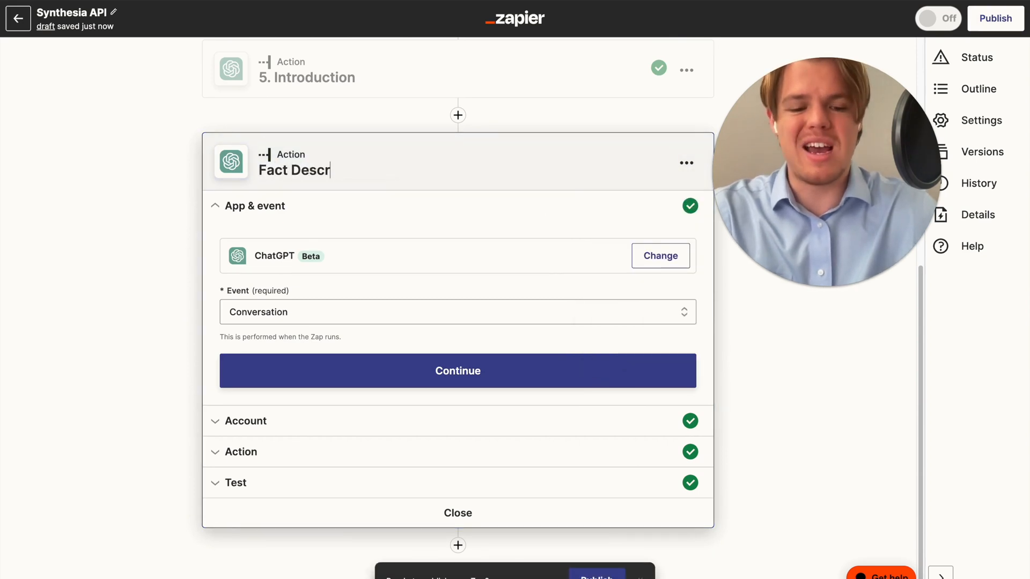
type("iptipn")
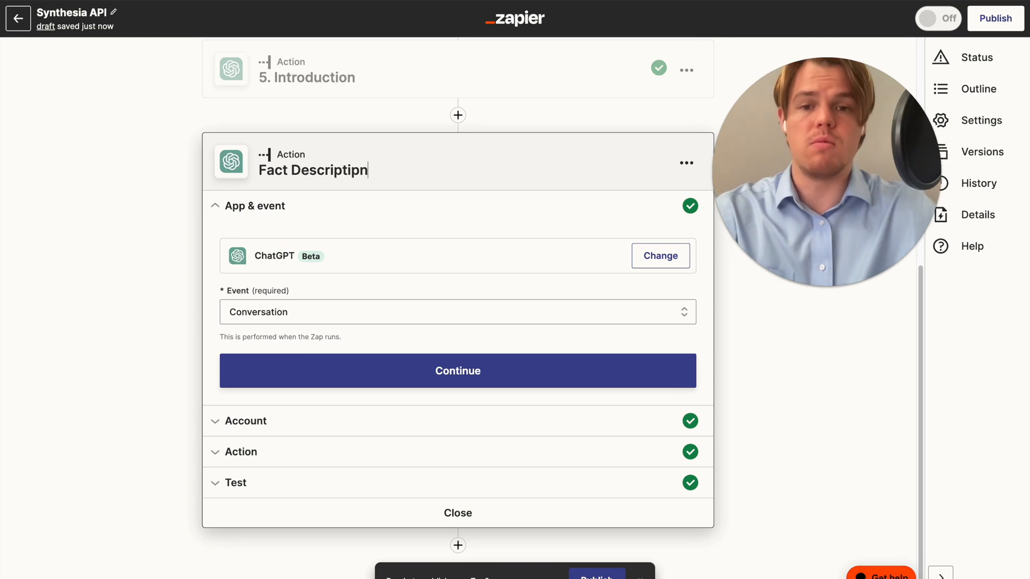
key("Return")
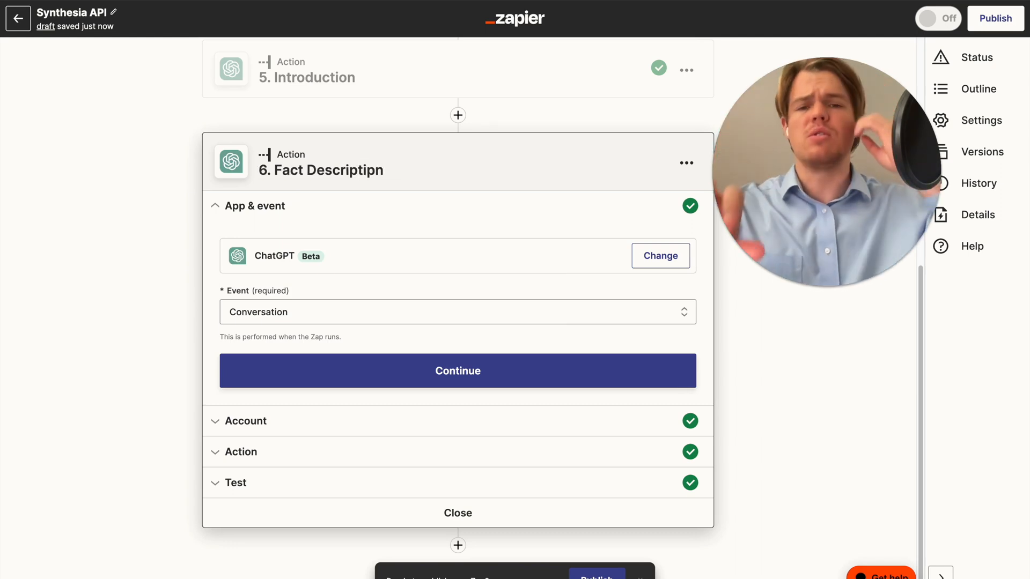
left_click(687, 162)
left_click(672, 193)
left_click(357, 170)
key("BackSpace")
type("o")
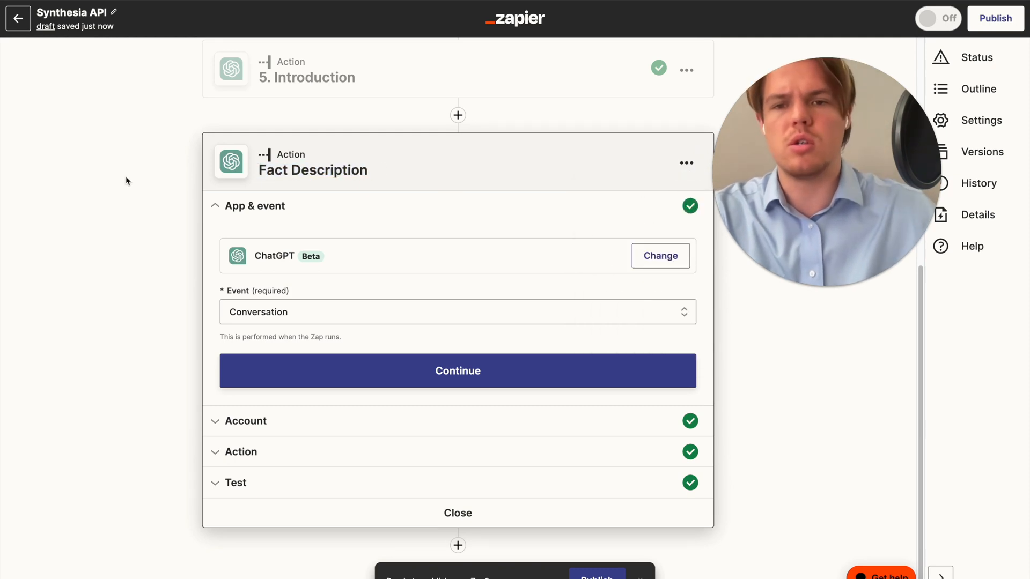
left_click(130, 186)
Step: Replace the Video Idea response in the Fact Description step's User Message with the Introduction step's Assistant Response Message
left_click(431, 370)
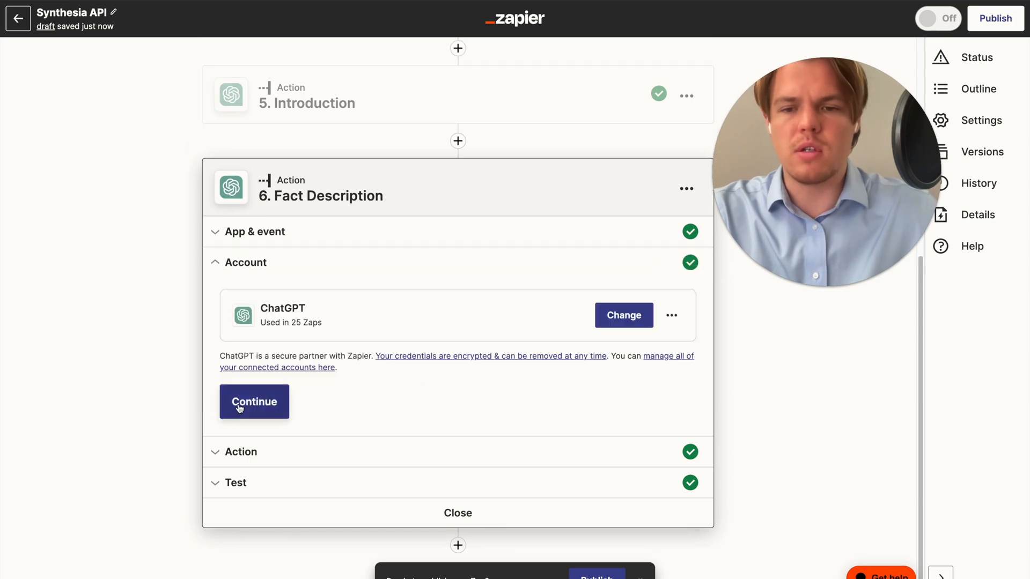
left_click(250, 405)
left_click(453, 190)
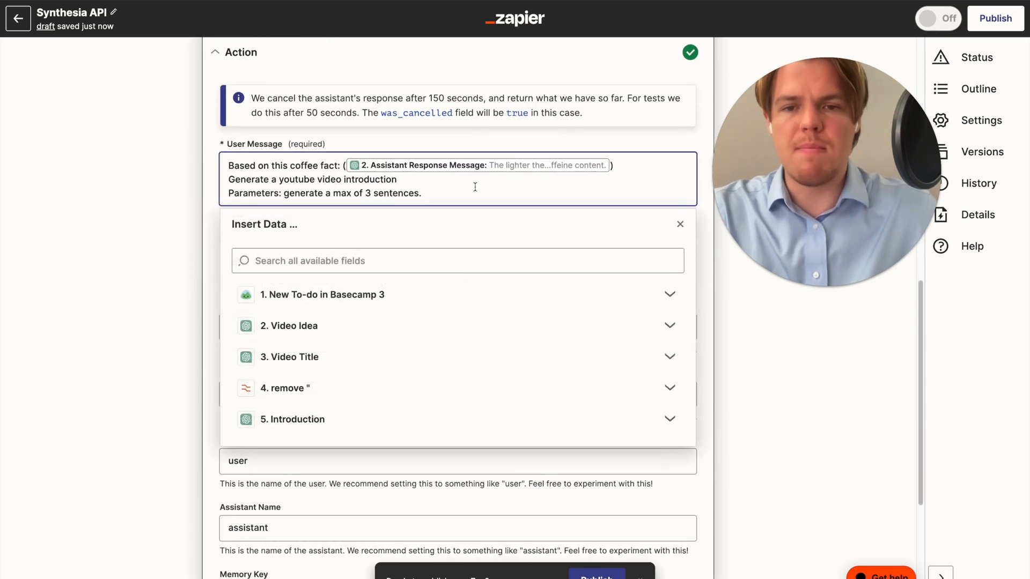
key("BackSpace")
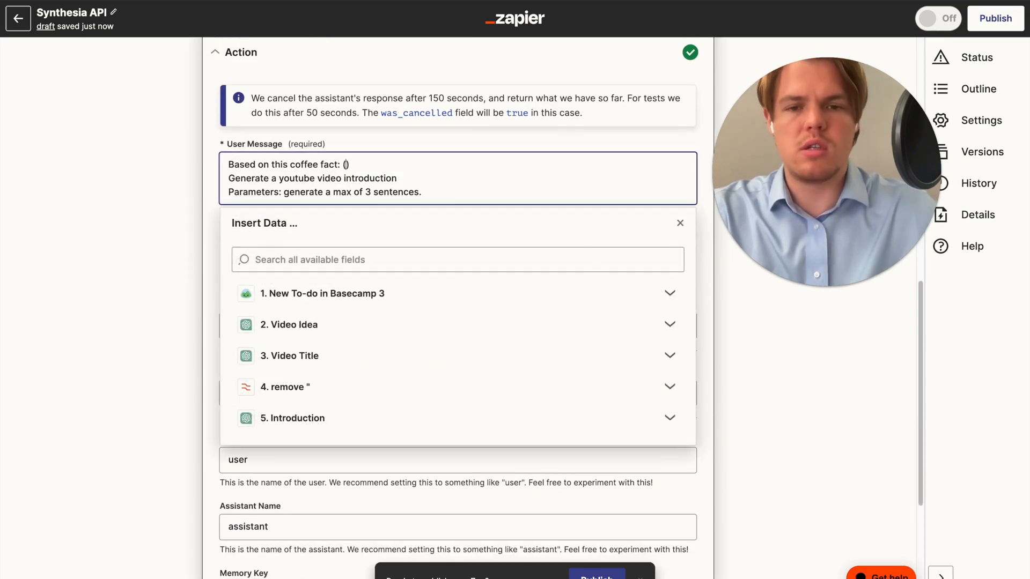
left_click(315, 418)
scroll(315, 419, "down", 2)
left_click(314, 418)
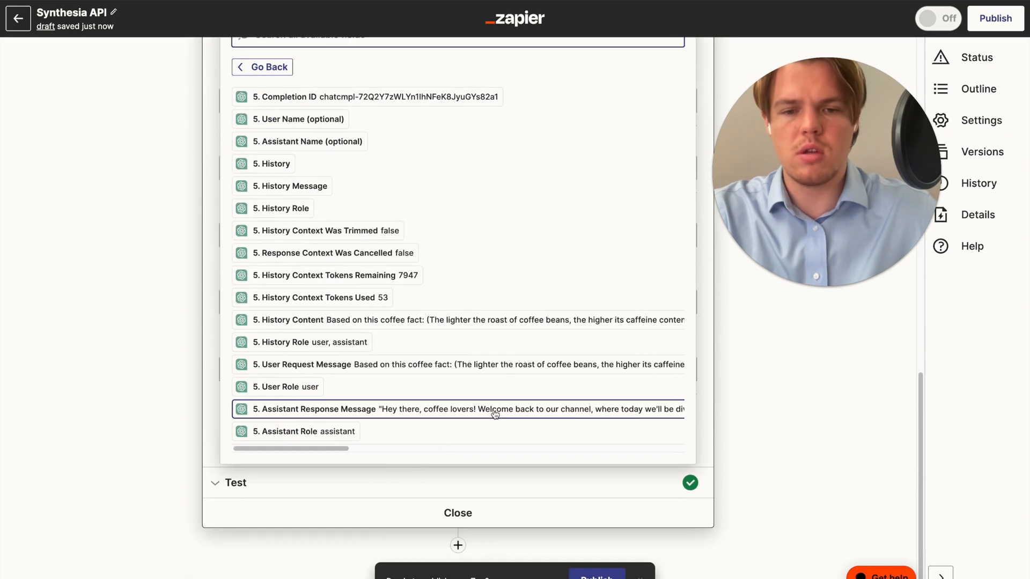
left_click(485, 409)
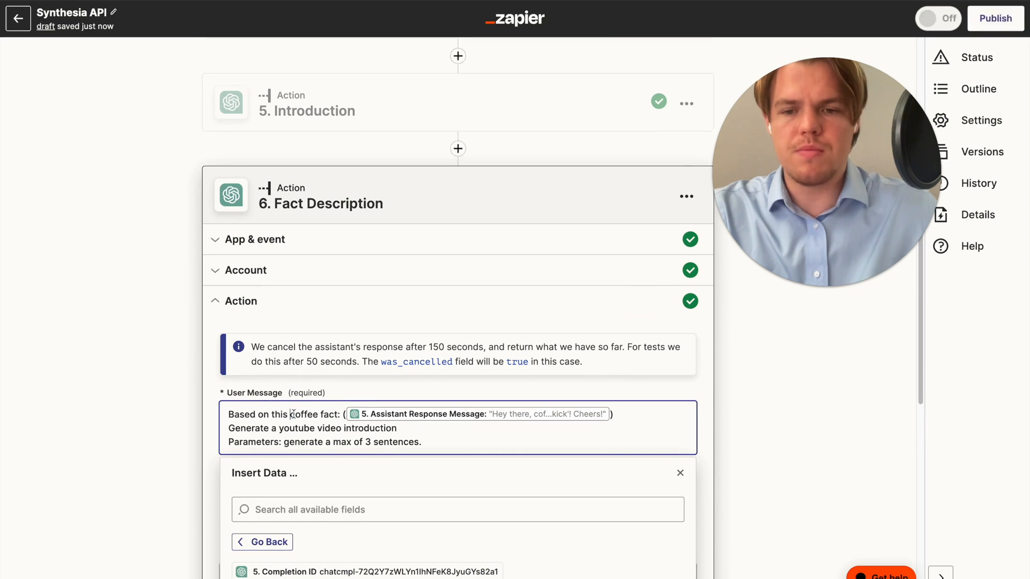
Step: Insert "introduction to a" before "coffee fact" in the User Message and clear its "Generate a youtube video introduction" line
left_click(293, 415)
type("introduction to a")
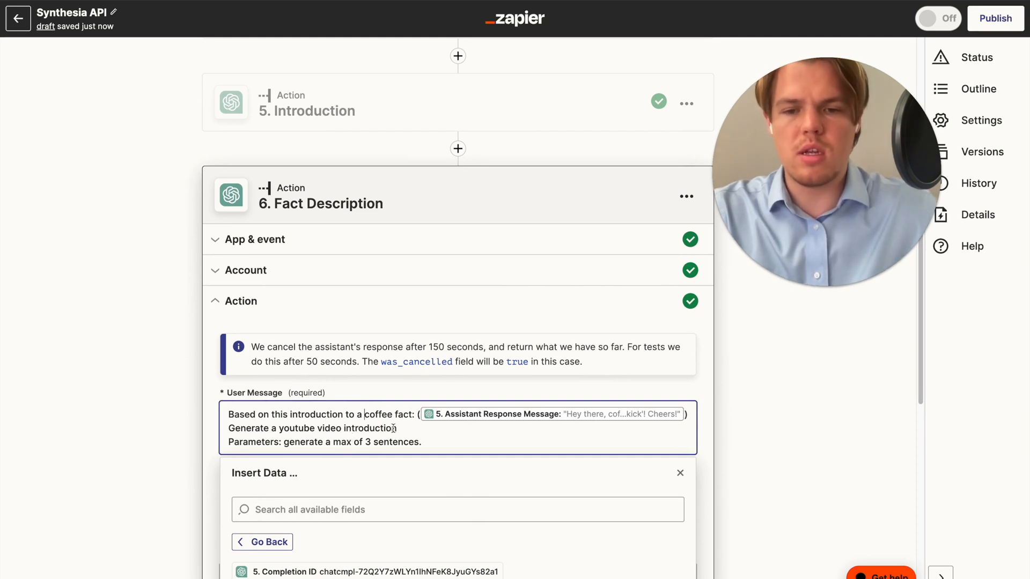
left_click_drag(411, 430, 342, 426)
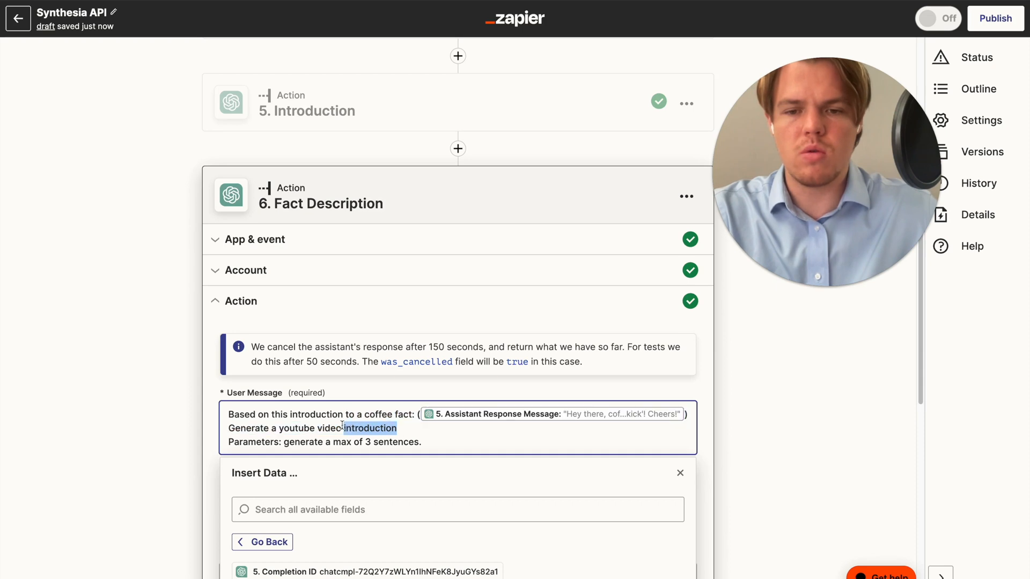
key("BackSpace")
key("BackSpace")
key("BackSpace")
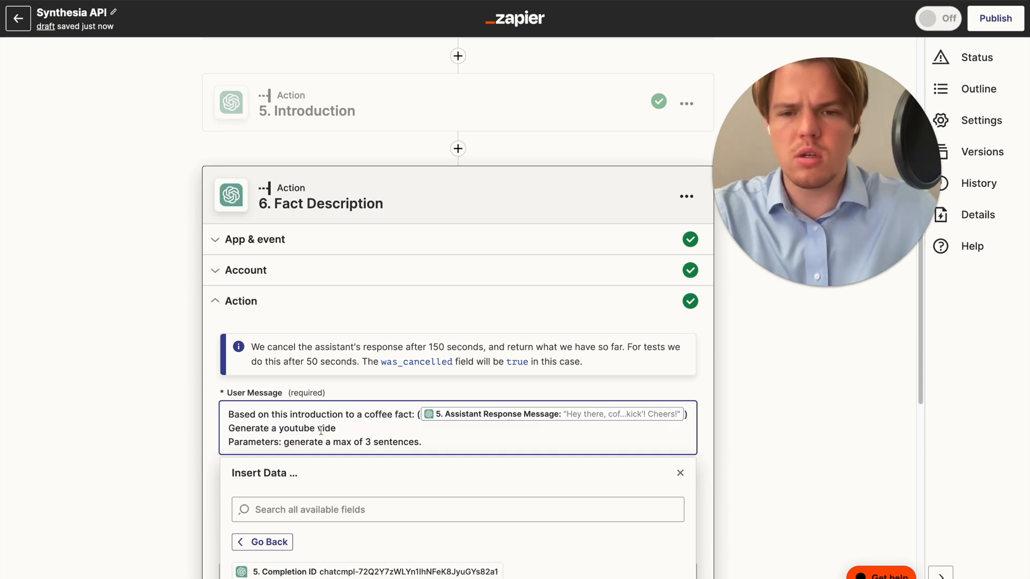
triple_click(321, 431)
key("BackSpace")
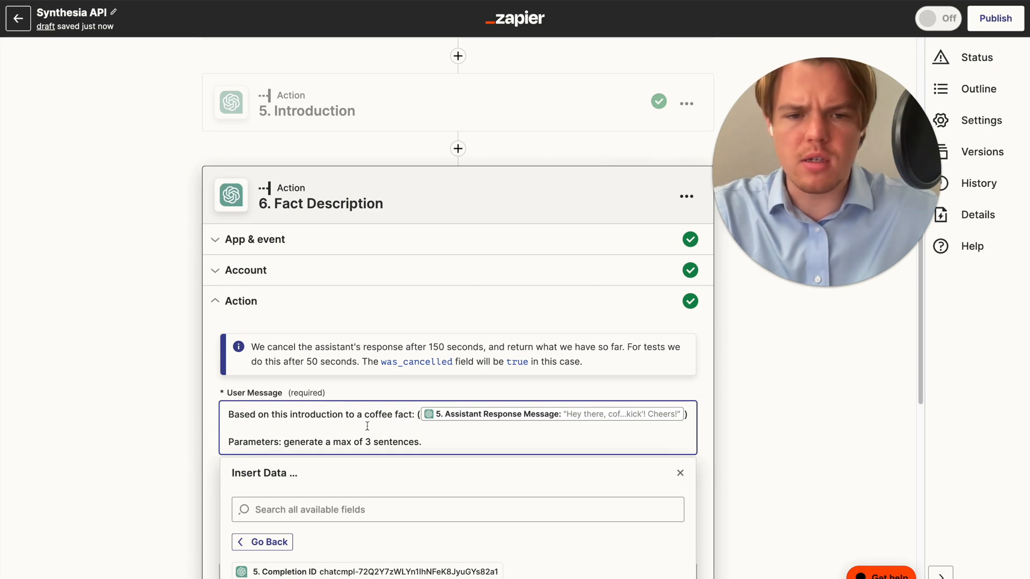
Step: Write "Generate the next part describing what use cases of the fact" on the empty line above the parameters
type("Generate")
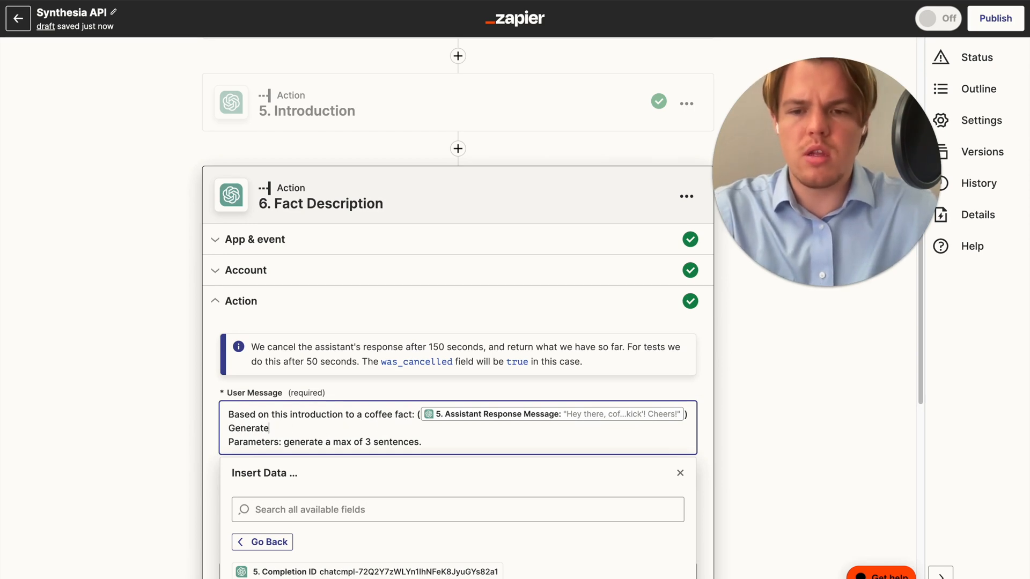
type(" the next part")
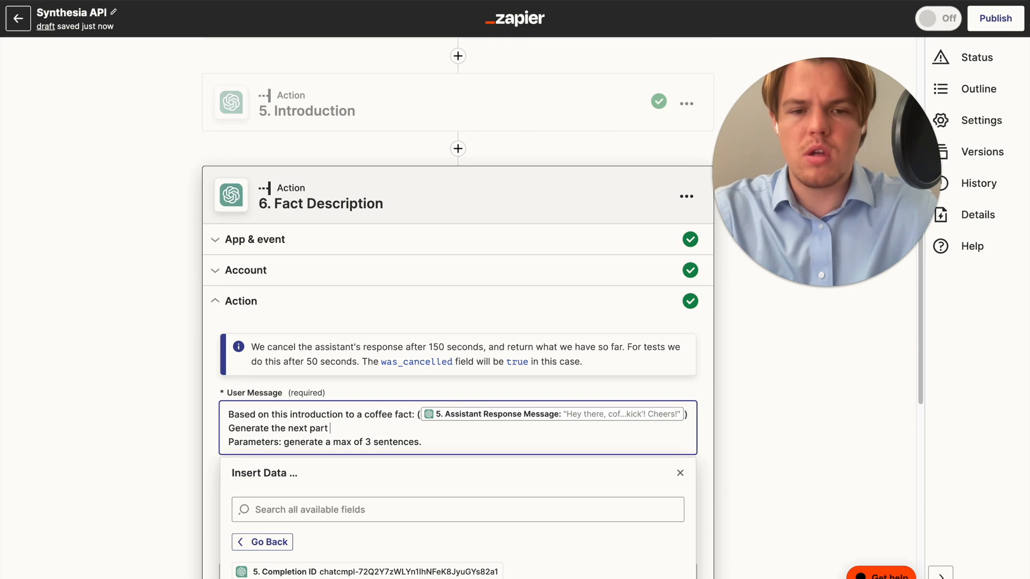
type(" descr")
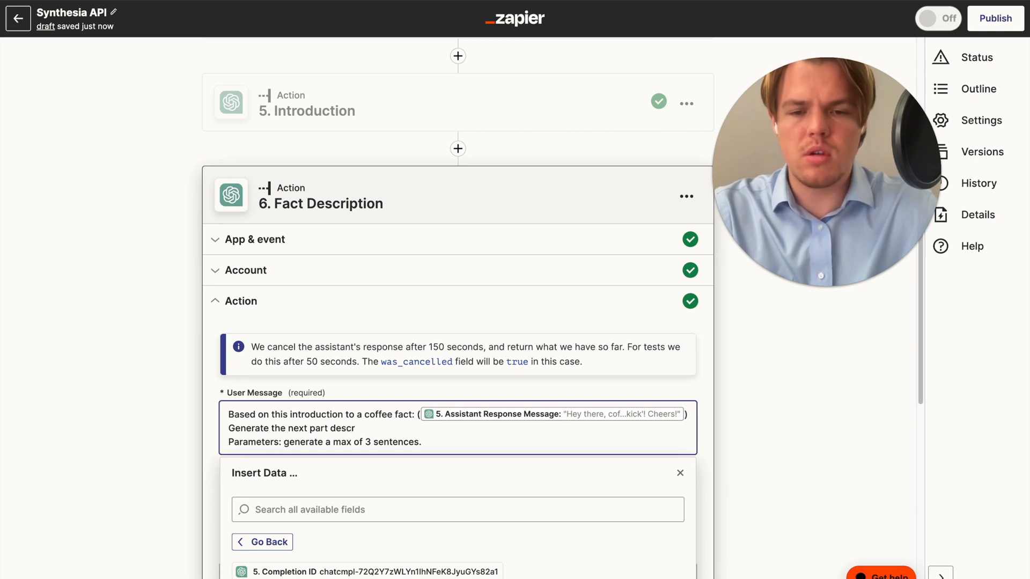
type("ibing what use cases of the")
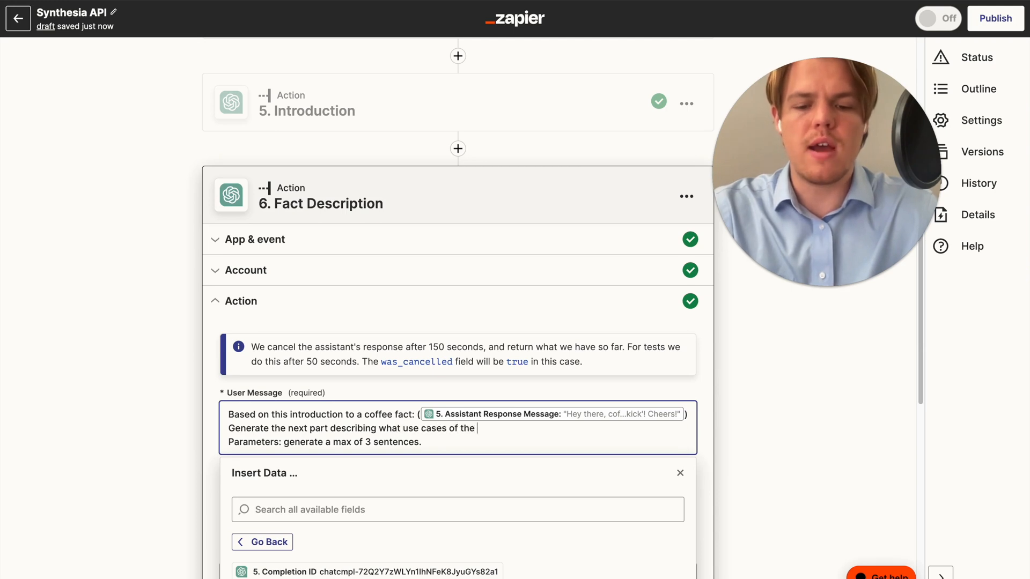
type("ct")
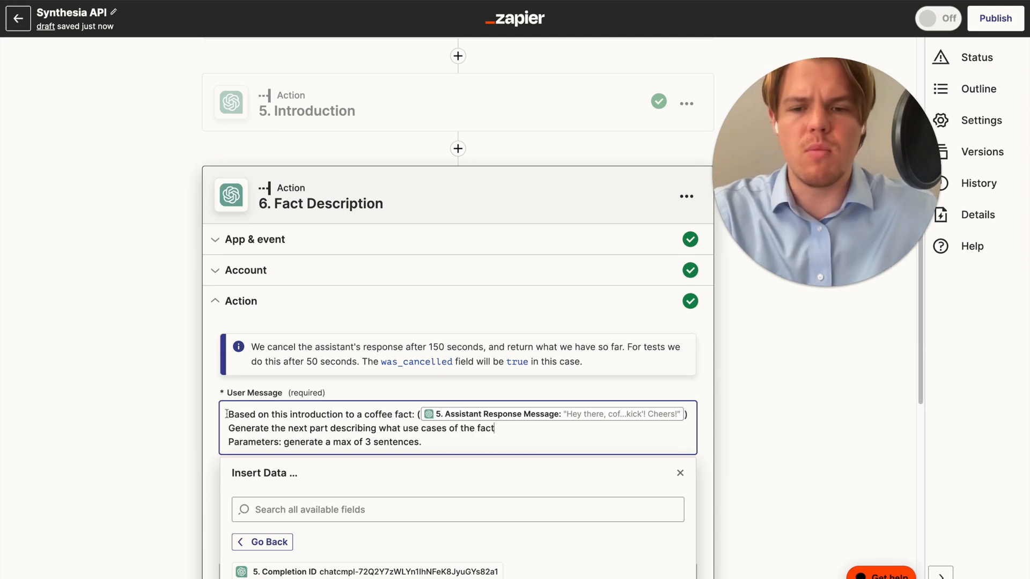
Step: Add several blank lines after the coffee fact line in the User Message
left_click(686, 413)
key("Return")
key("Return")
key("Return")
key("Return")
key("Return")
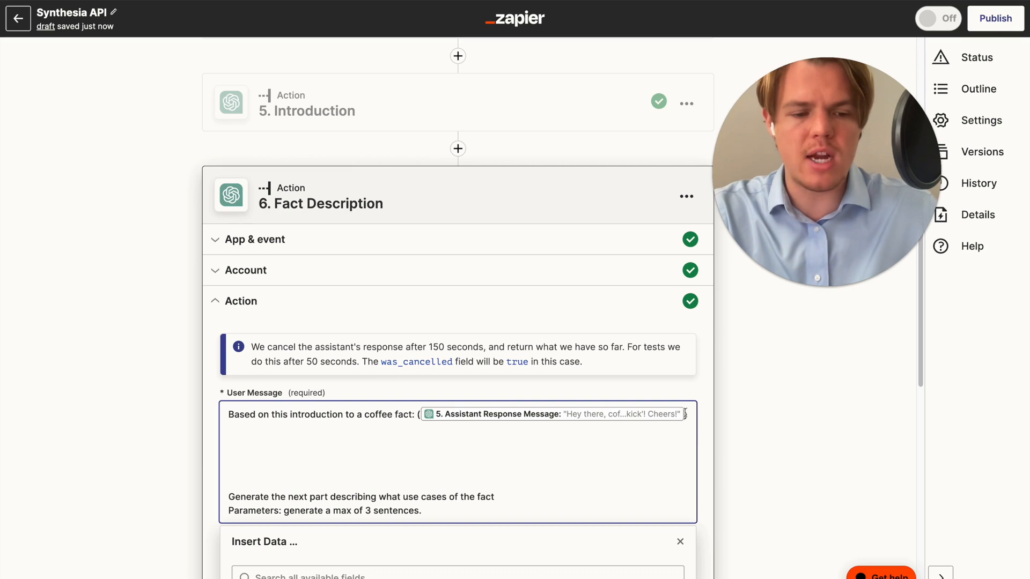
Step: Replace the Introduction response in the coffee fact line with the Video Idea step's Assistant Response Message
scroll(524, 425, "down", 6)
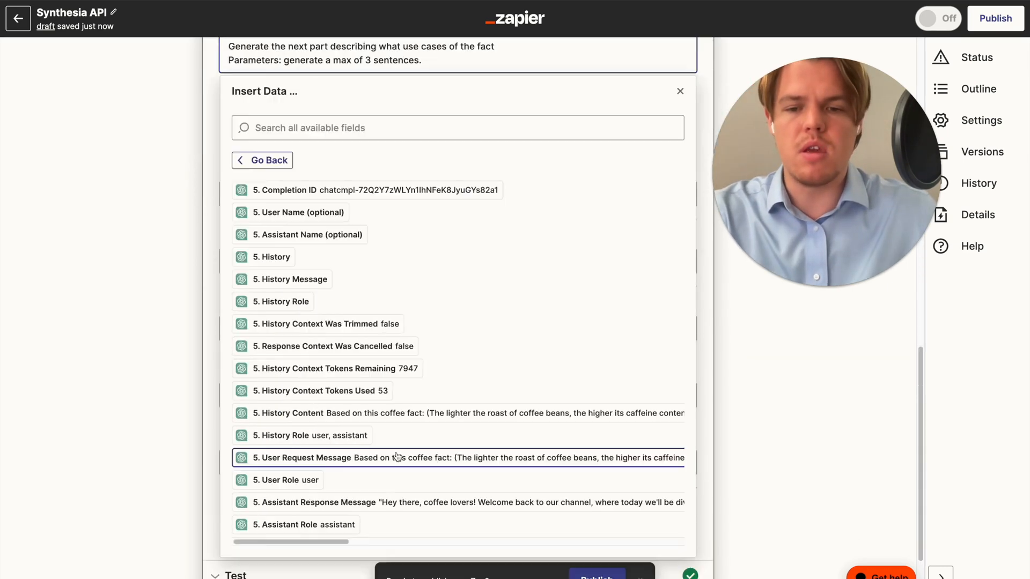
left_click(269, 160)
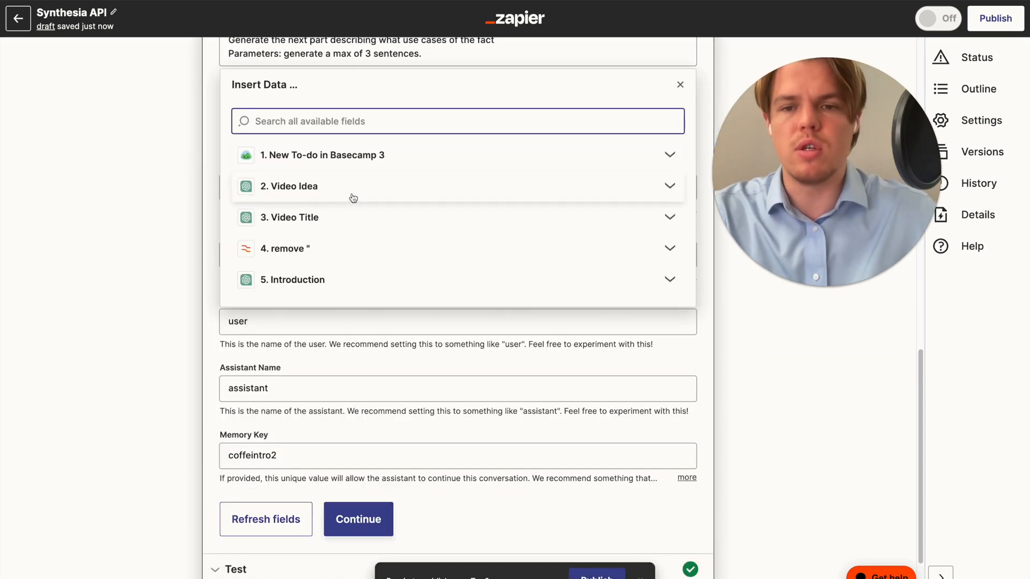
left_click(352, 198)
left_click(321, 284)
left_click(561, 494)
Step: Below the coffee fact line, add "Introduction to the video dialogue:" followed by the Introduction step's Assistant Response Message in parentheses
left_click(584, 346)
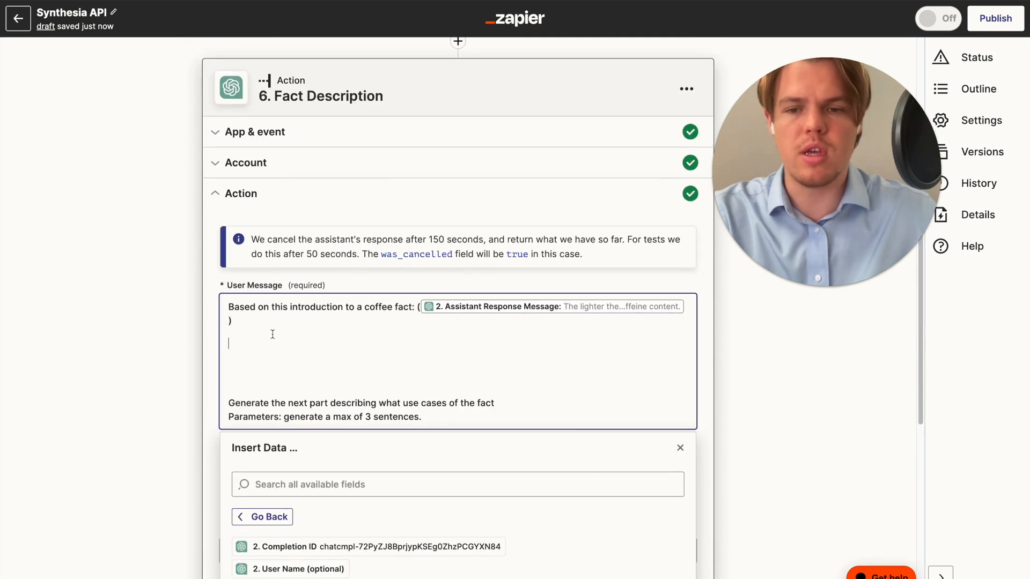
type("Introduction to the video dialogue:(")
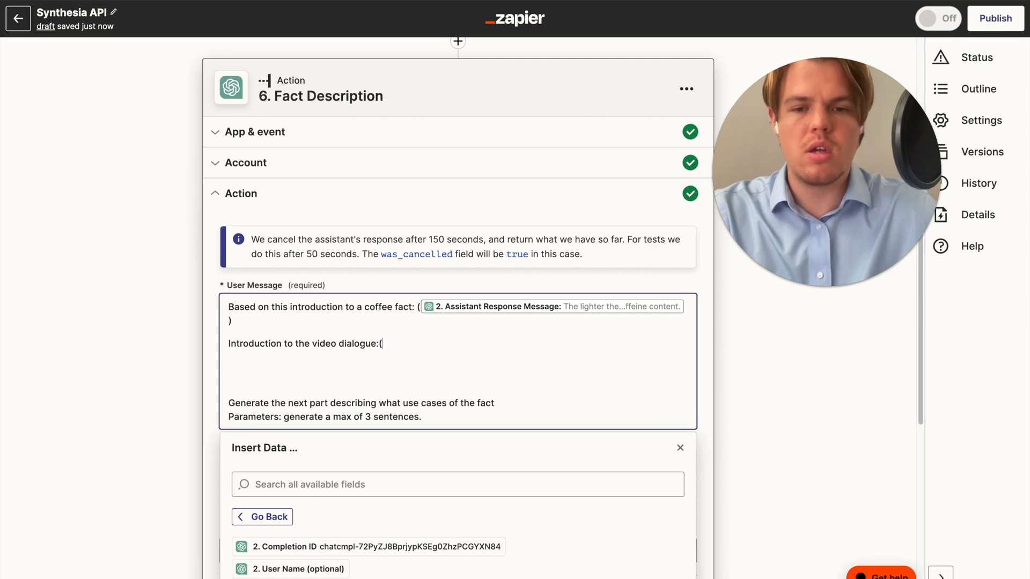
scroll(341, 344, "down", 1)
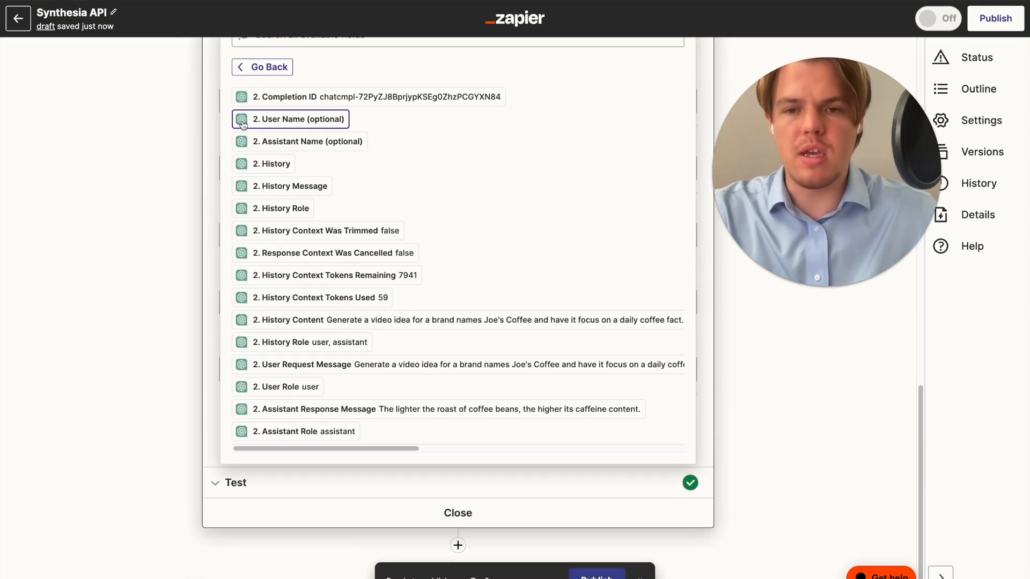
left_click(255, 73)
left_click(322, 210)
left_click(286, 296)
scroll(437, 375, "down", 1)
left_click(437, 406)
type(")")
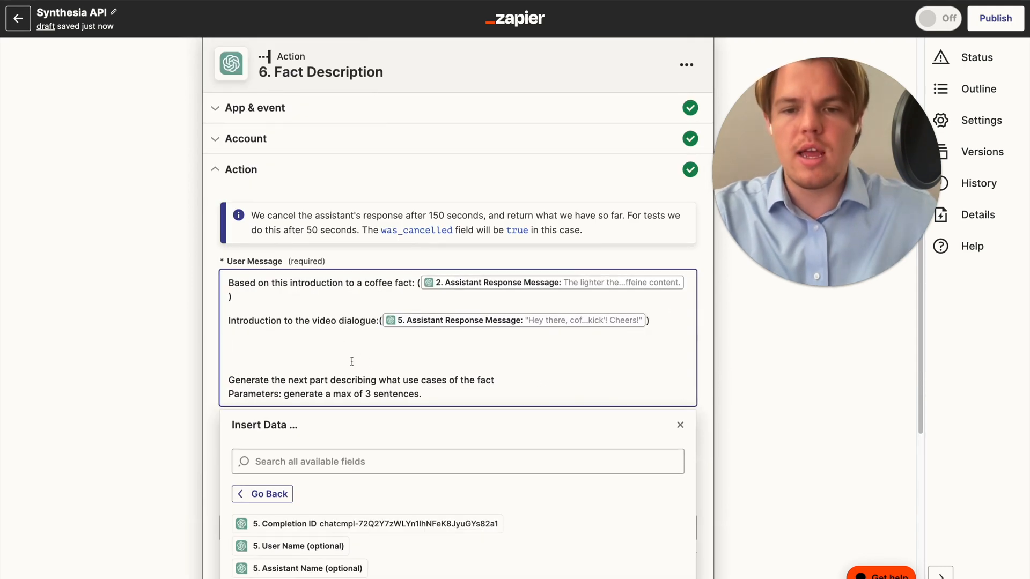
Step: Remove the surplus blank lines from the User Message and leave the field
key("Delete")
key("Delete")
key("Delete")
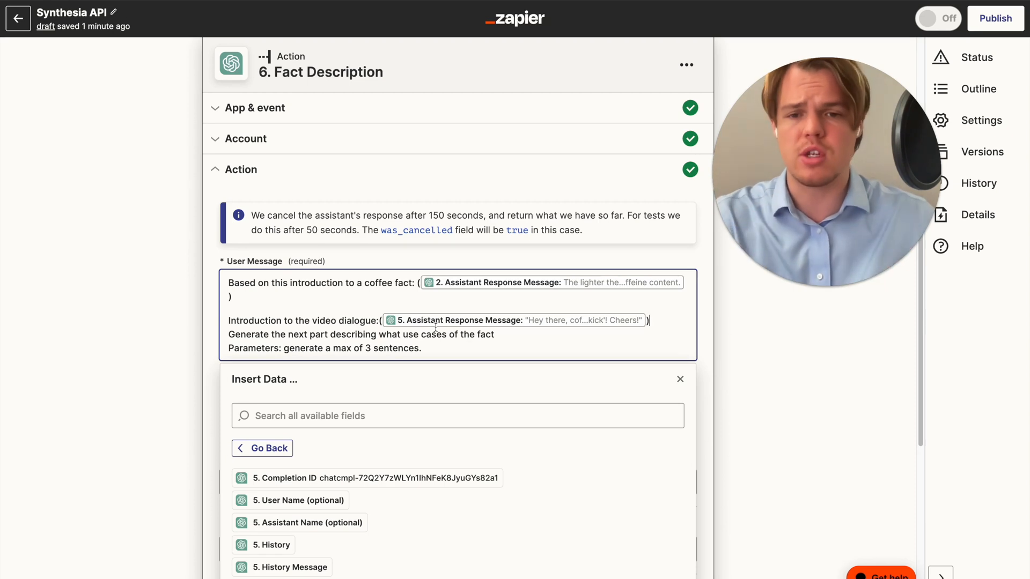
left_click(193, 340)
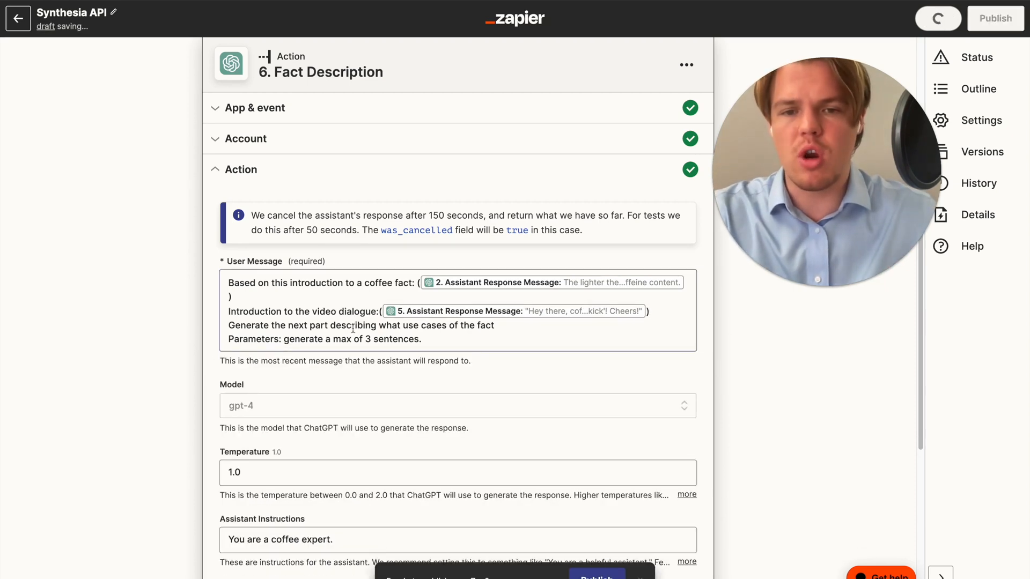
Step: Reword the generation line to read "Generate the next part describing use cases for this fact"
scroll(446, 328, "down", 1)
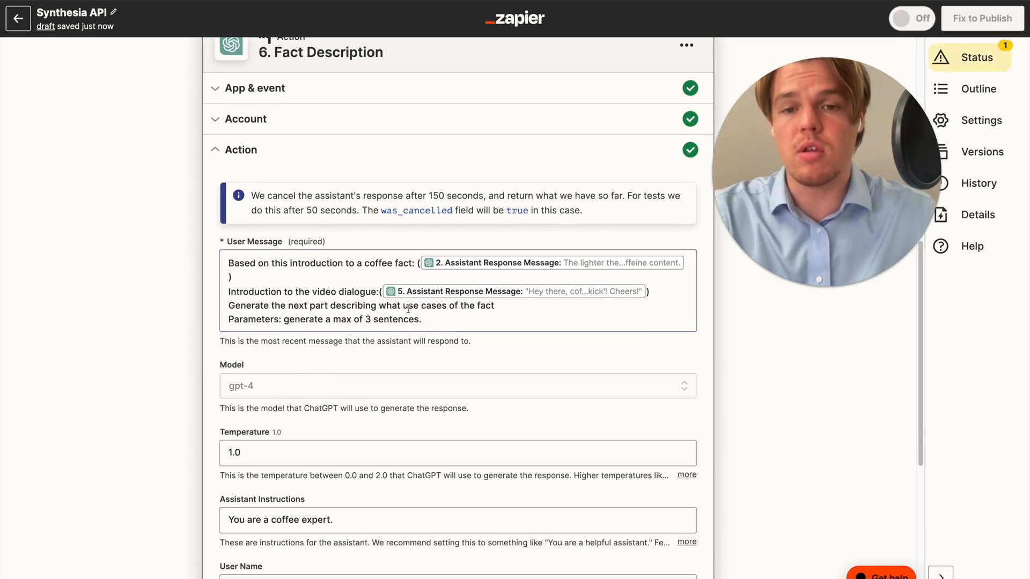
double_click(390, 305)
key("BackSpace")
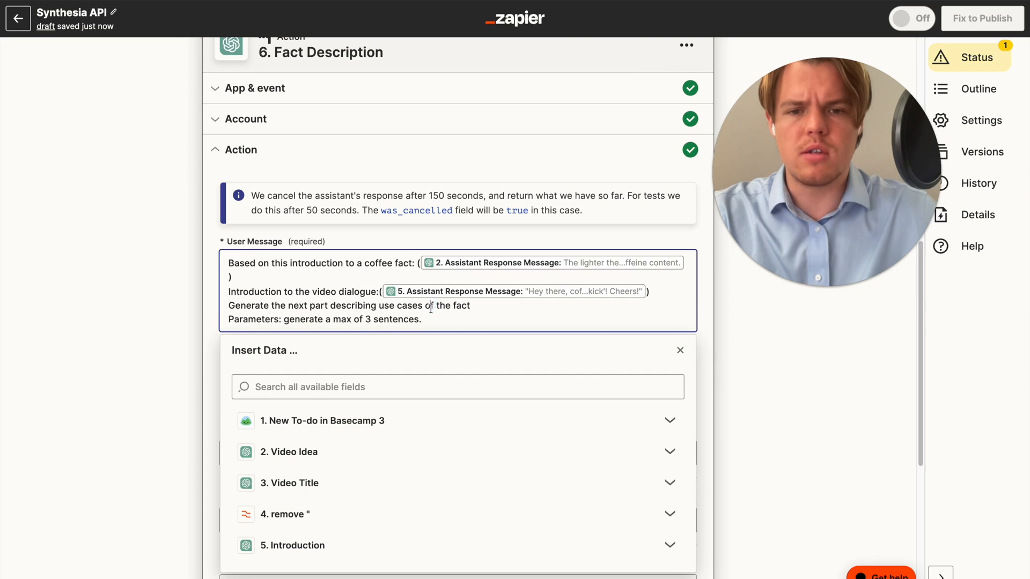
type("for")
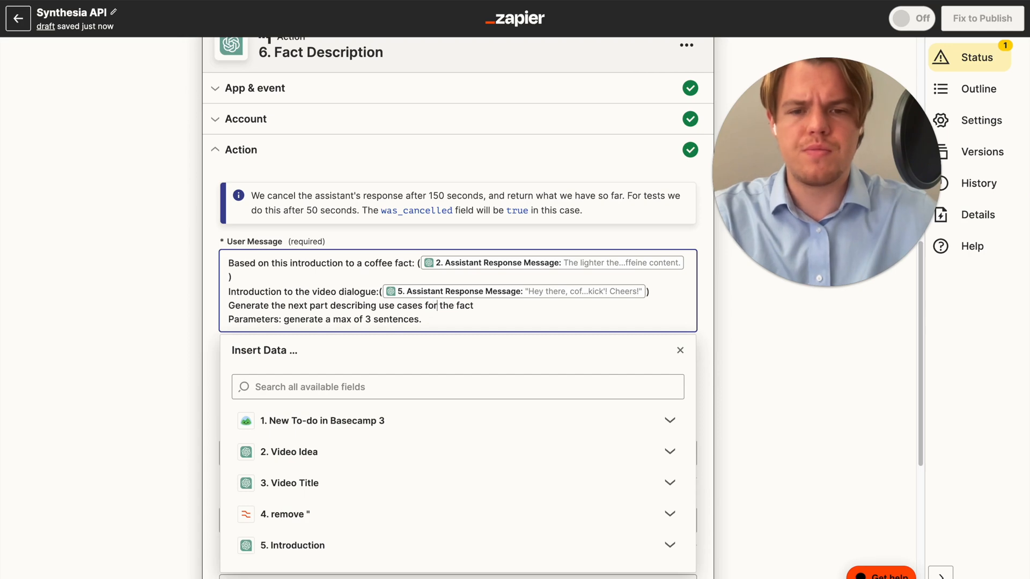
double_click(446, 305)
type("t")
left_click(106, 374)
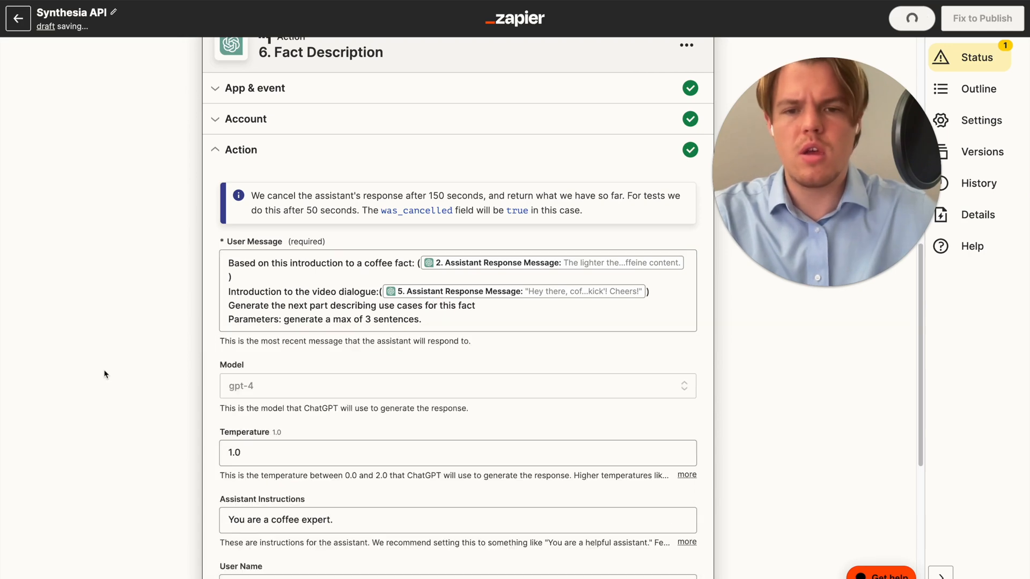
Step: Change the Fact Description step's Memory Key to "coffefact"
scroll(154, 351, "down", 6)
double_click(264, 397)
left_click(269, 397)
left_click_drag(287, 397, 254, 396)
type("fact")
left_click(172, 419)
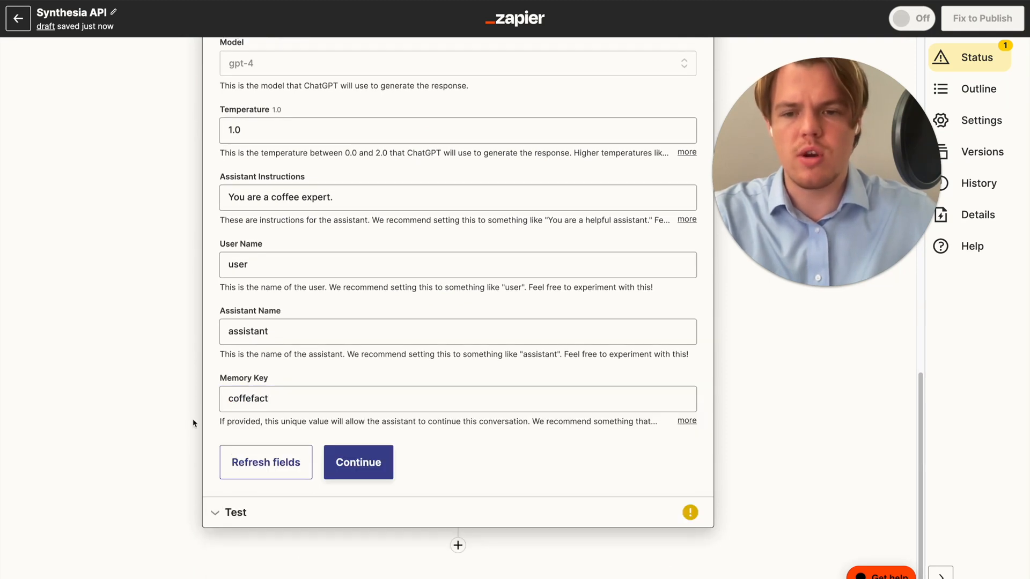
Step: Continue to the Fact Description step's test, run it and review the opening of the generated response
left_click(356, 461)
left_click(323, 488)
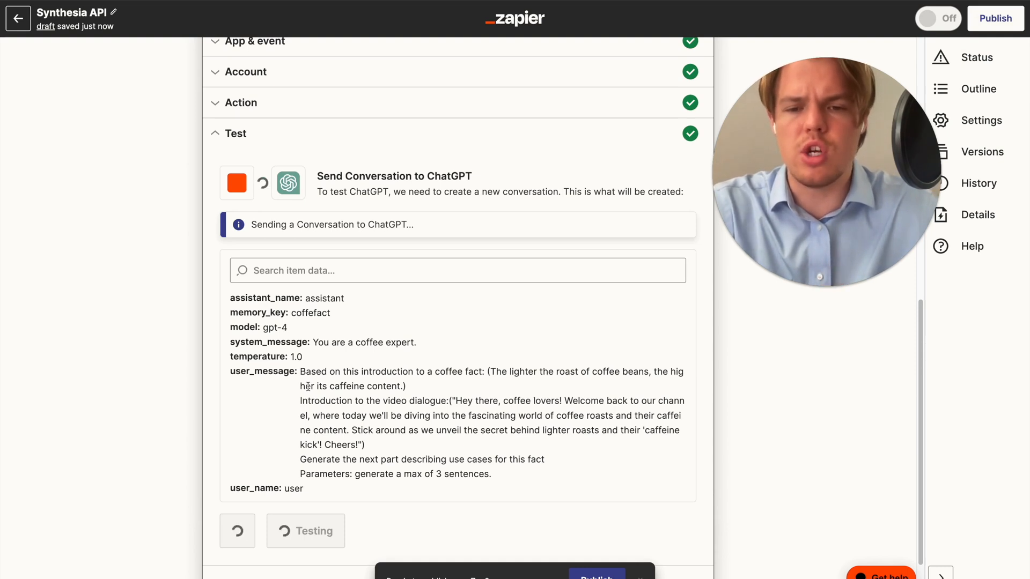
scroll(290, 343, "down", 1)
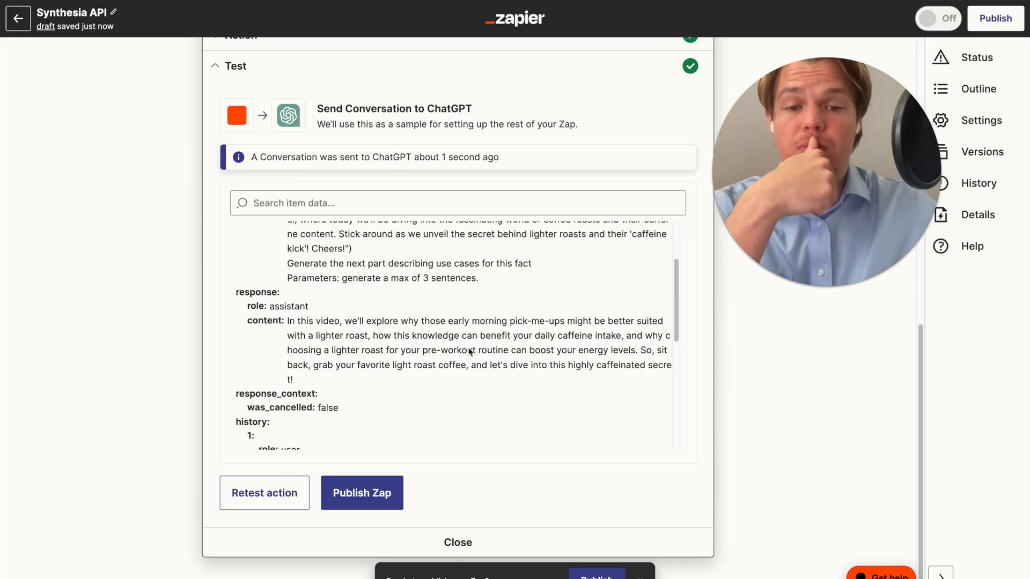
left_click_drag(344, 323, 288, 324)
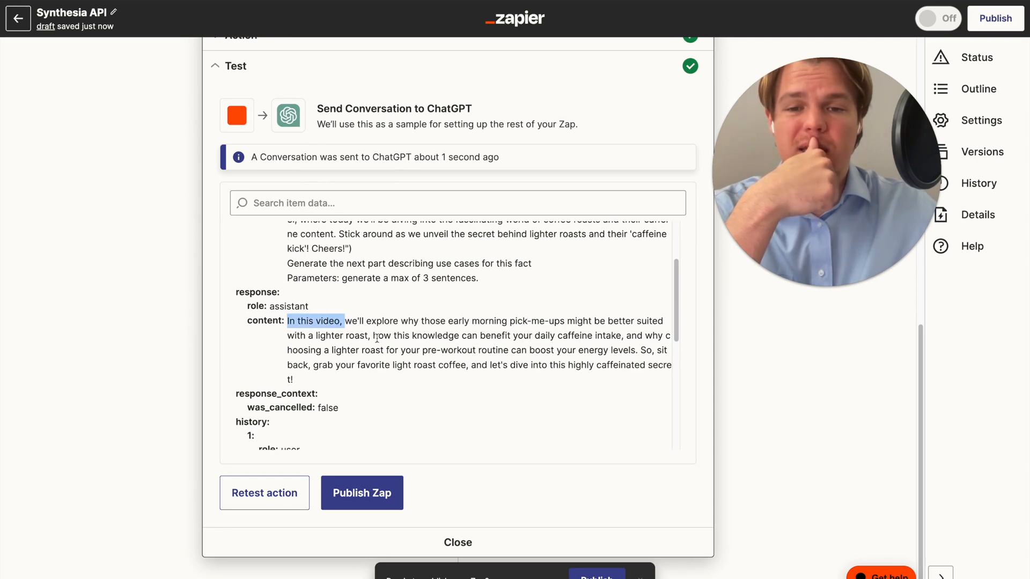
left_click(397, 348)
Step: Reopen the Fact Description action, add a blank line above the generation line and append ", just describe use cases no introduction" to it
scroll(424, 369, "up", 2)
scroll(364, 261, "up", 2)
left_click(313, 159)
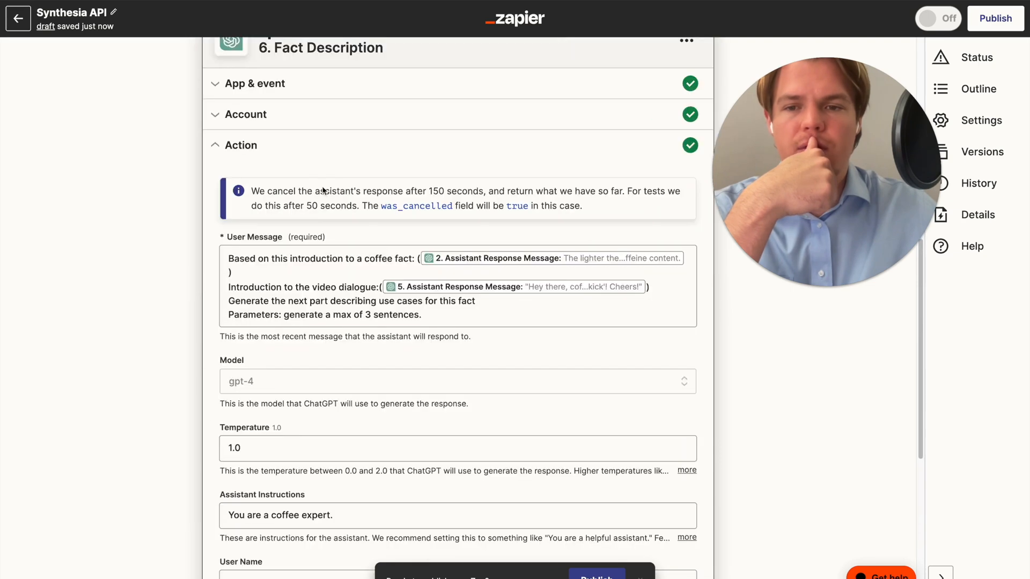
scroll(511, 201, "down", 2)
left_click(512, 201)
left_click(673, 188)
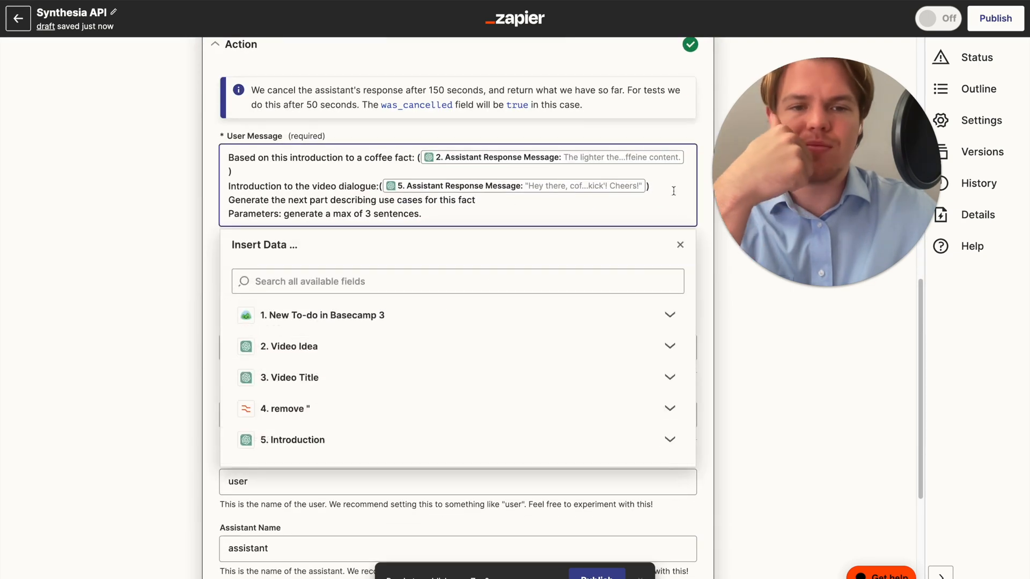
key("Return")
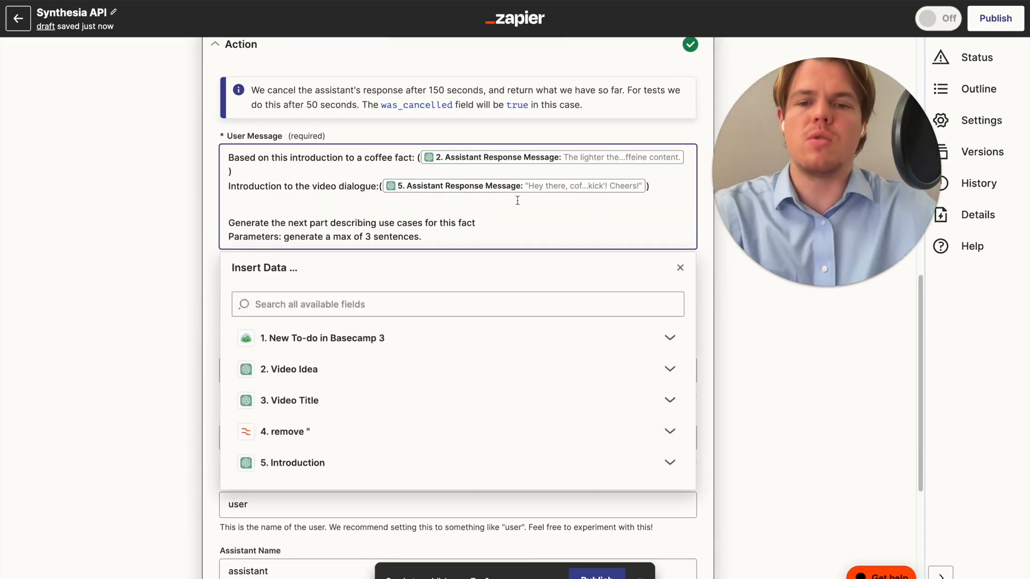
left_click(494, 217)
type(", just describe use cases no introduction")
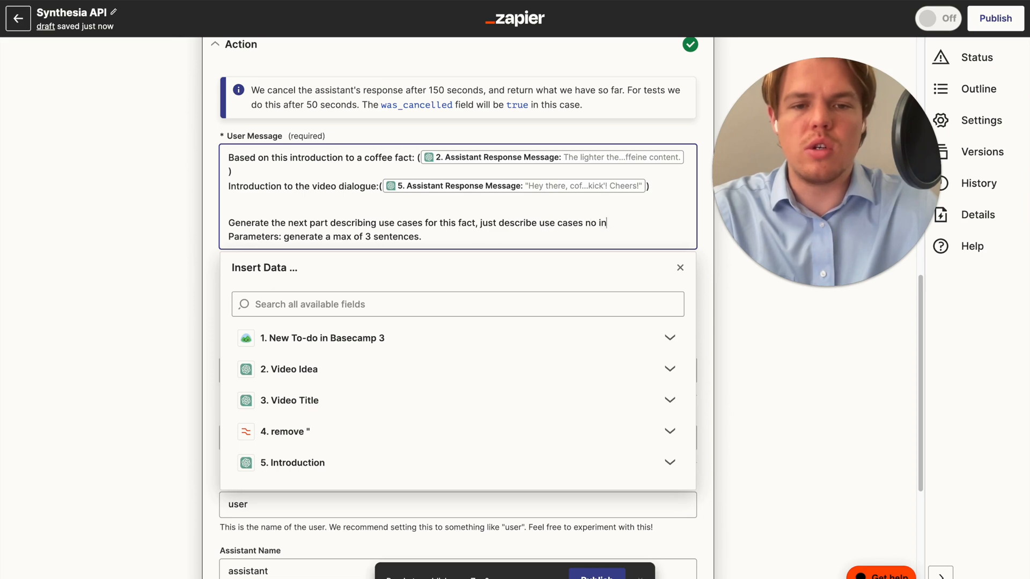
left_click(152, 291)
Step: Change the Fact Description step's Memory Key to "coffefact1"
scroll(236, 349, "down", 5)
left_click(344, 435)
left_click(296, 392)
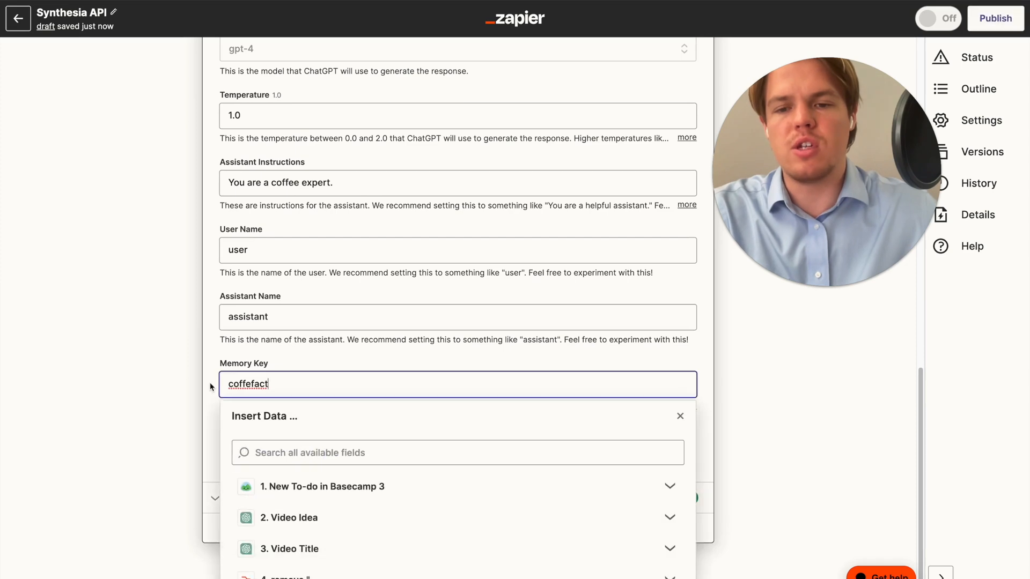
left_click(177, 389)
Step: Continue to the Fact Description step's test, retest the action and check the new response
left_click(358, 440)
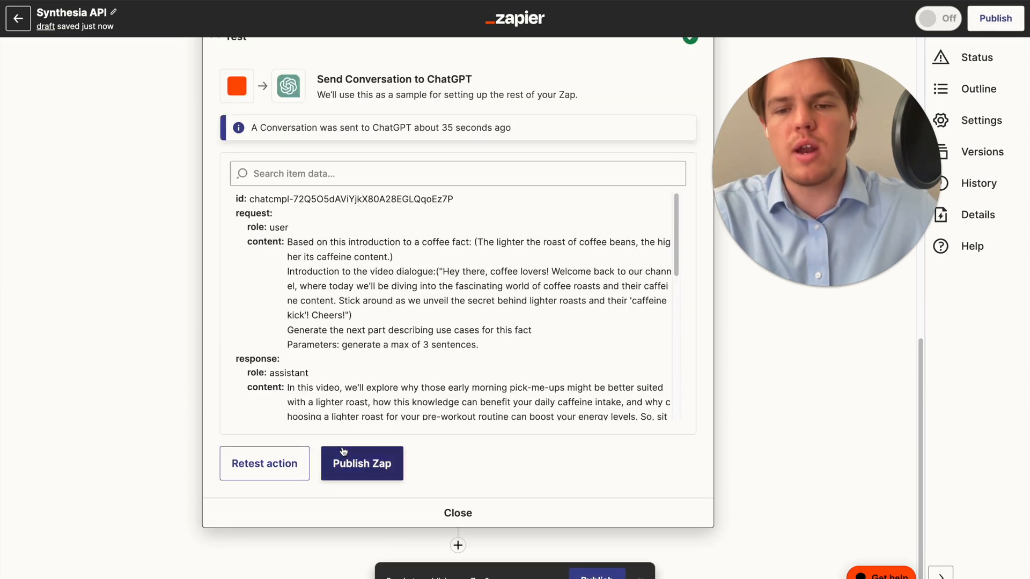
left_click(280, 463)
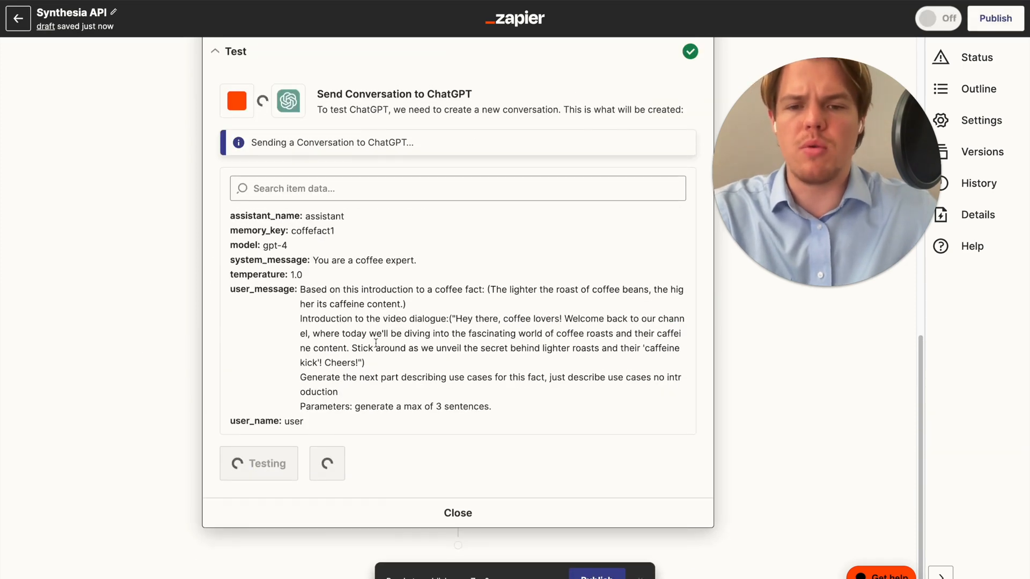
scroll(376, 343, "up", 10)
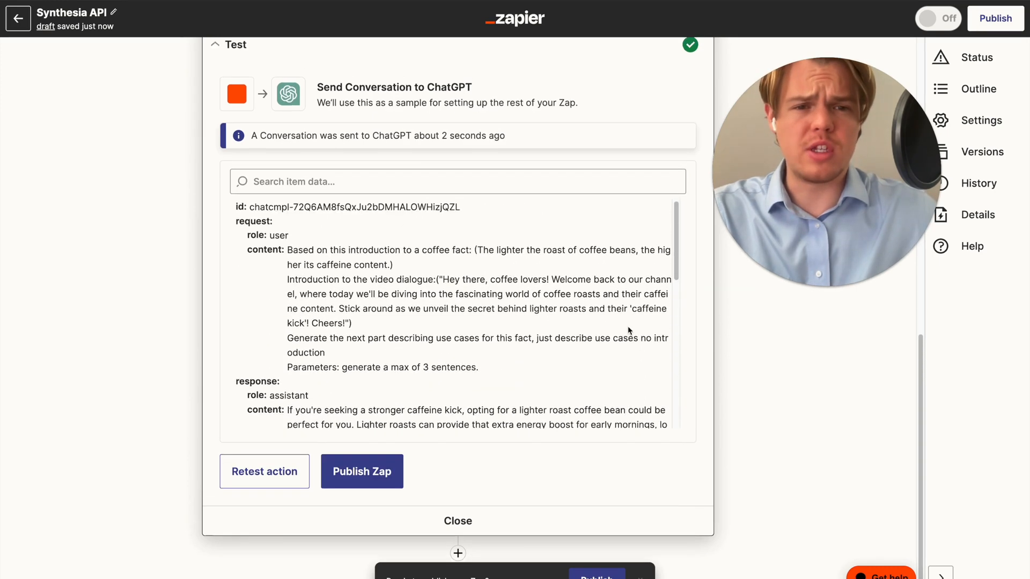
Step: Duplicate the Fact Description step and rename the copy as "Conclusion"
scroll(699, 185, "up", 5)
left_click(686, 244)
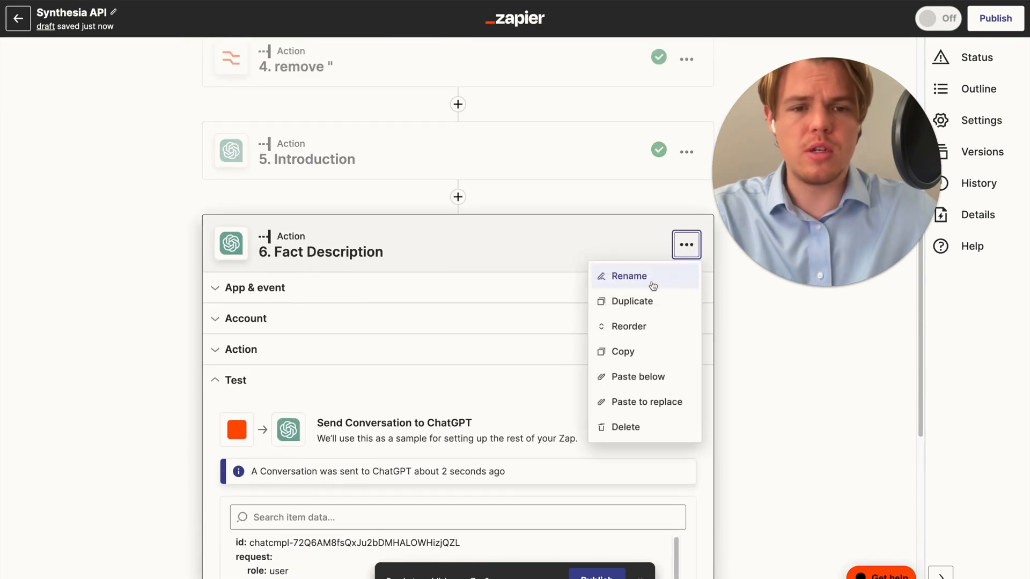
left_click(645, 301)
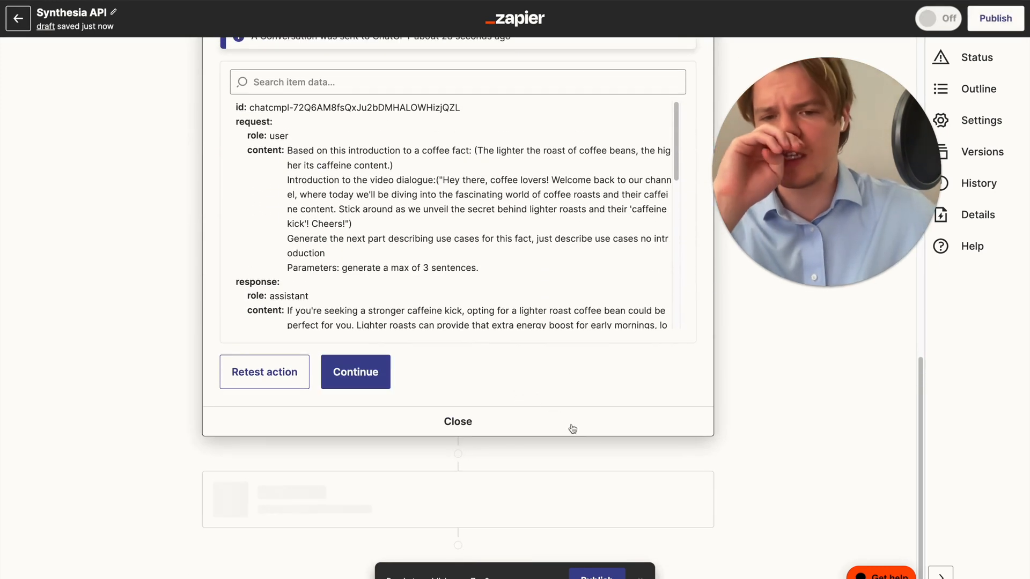
left_click(687, 501)
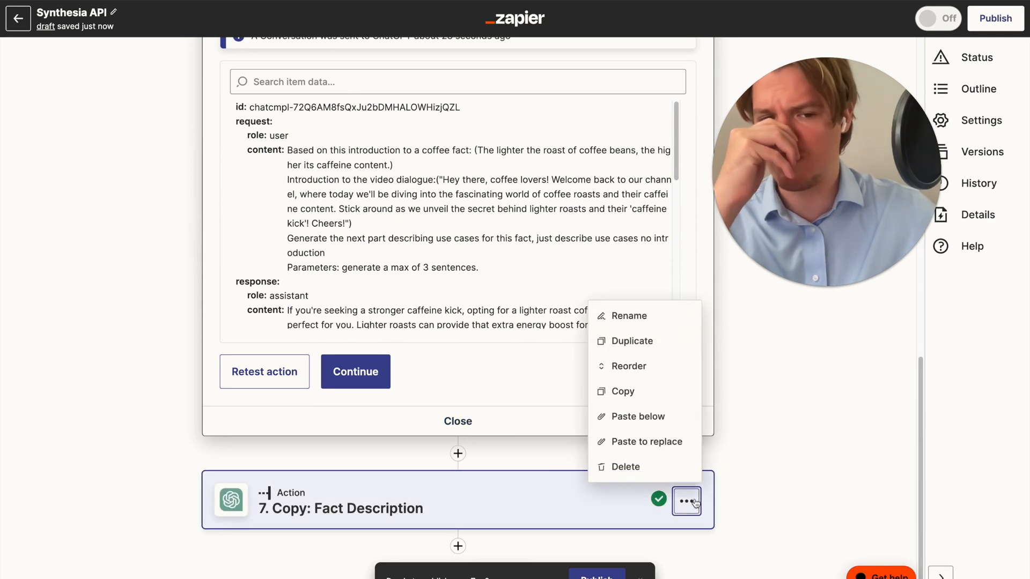
left_click(622, 315)
type("Cpn")
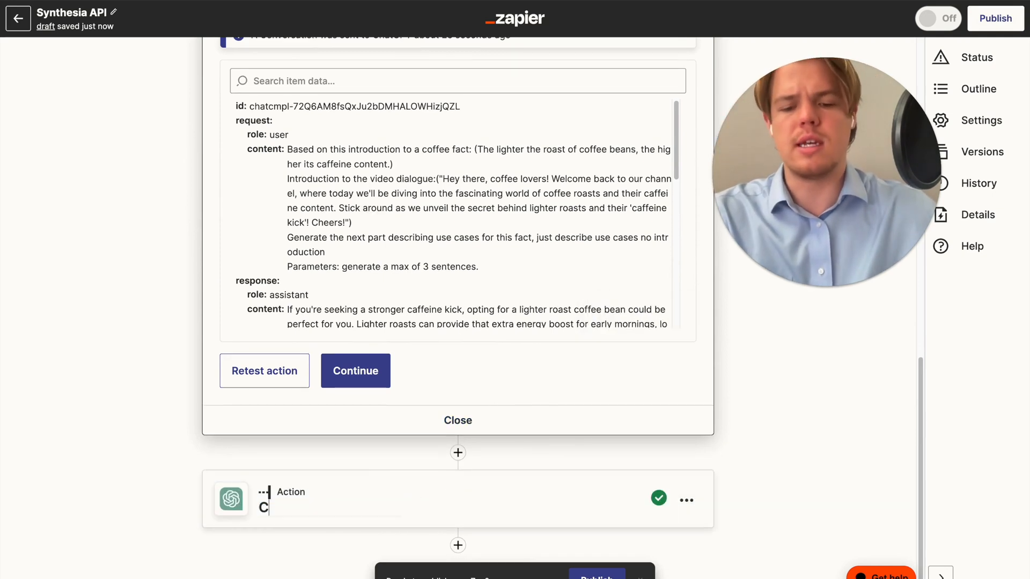
key("BackSpace")
key("BackSpace")
type("onclusion")
key("Return")
Step: Open the Conclusion step's Action settings and add a "Your Description of the fact: (" line below the introduction dialogue in User Message
left_click(469, 525)
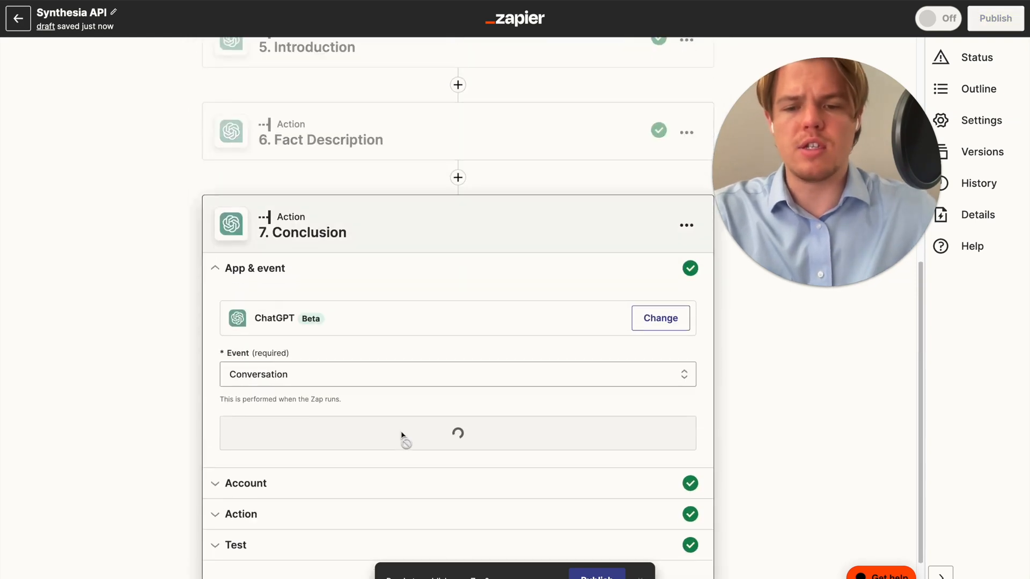
left_click(315, 460)
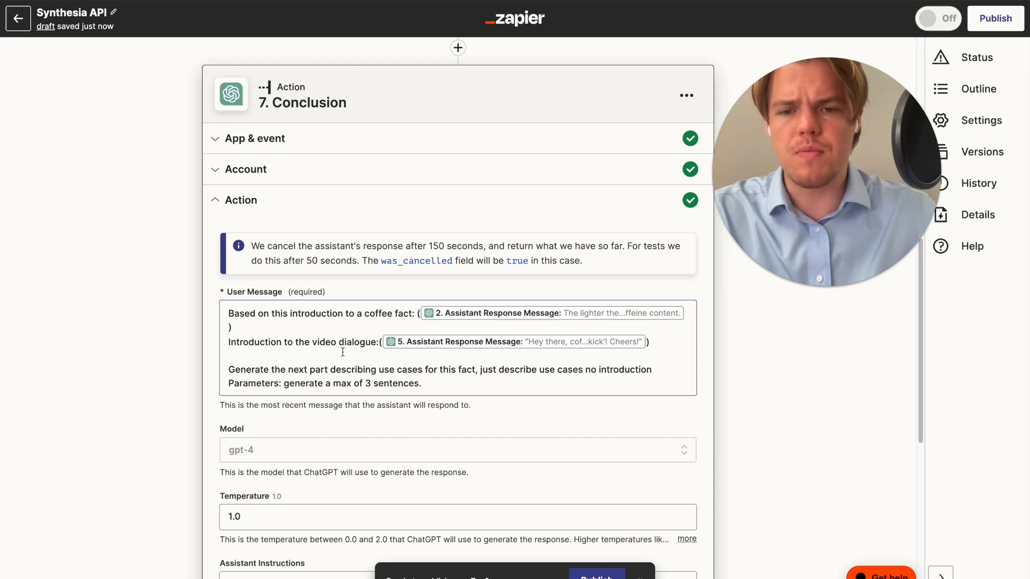
left_click(642, 347)
key("Return")
type("Descip")
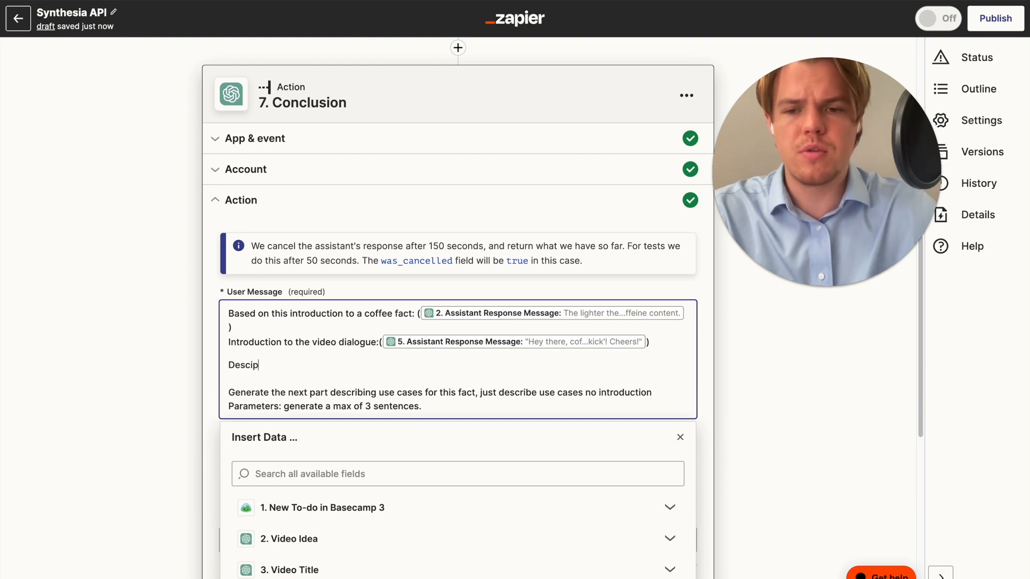
type("Your De")
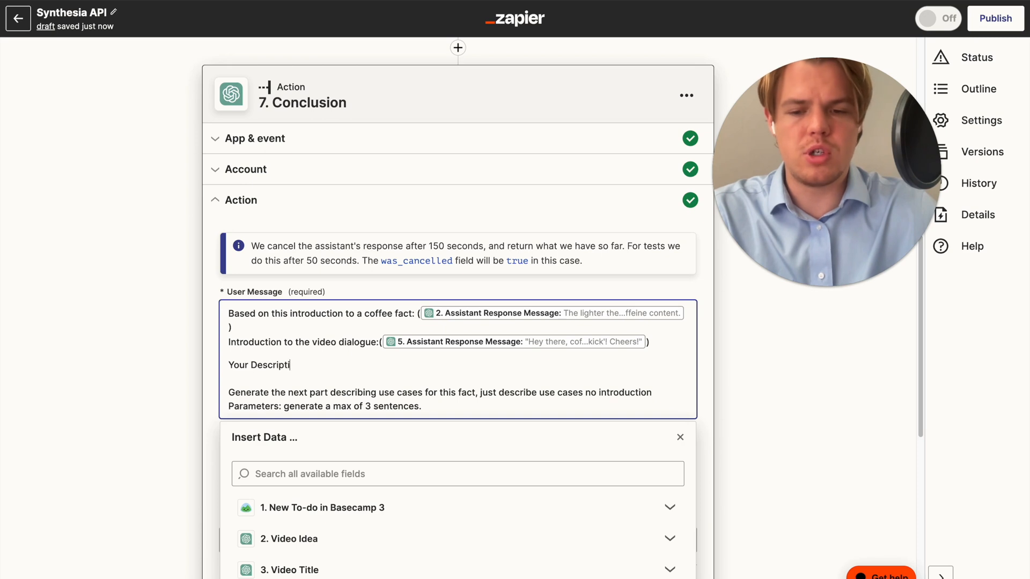
type("scription of the d")
key("BackSpace")
type("fact: (")
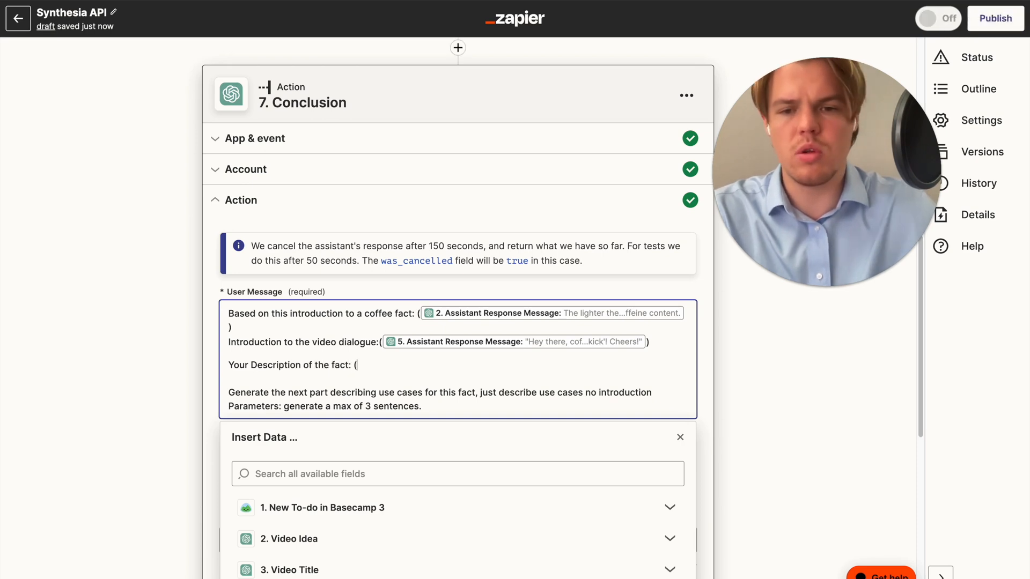
Step: Insert the Fact Description step's Assistant Response Message into the new description line and close the parenthesis
scroll(392, 364, "down", 8)
left_click(364, 225)
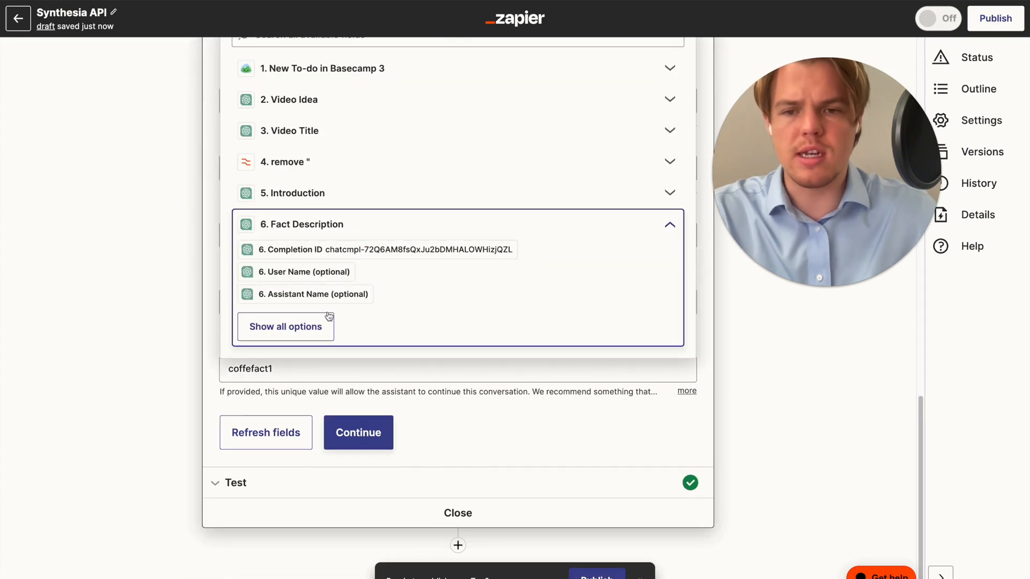
left_click(301, 326)
scroll(364, 398, "up", 7)
scroll(365, 398, "up", 1)
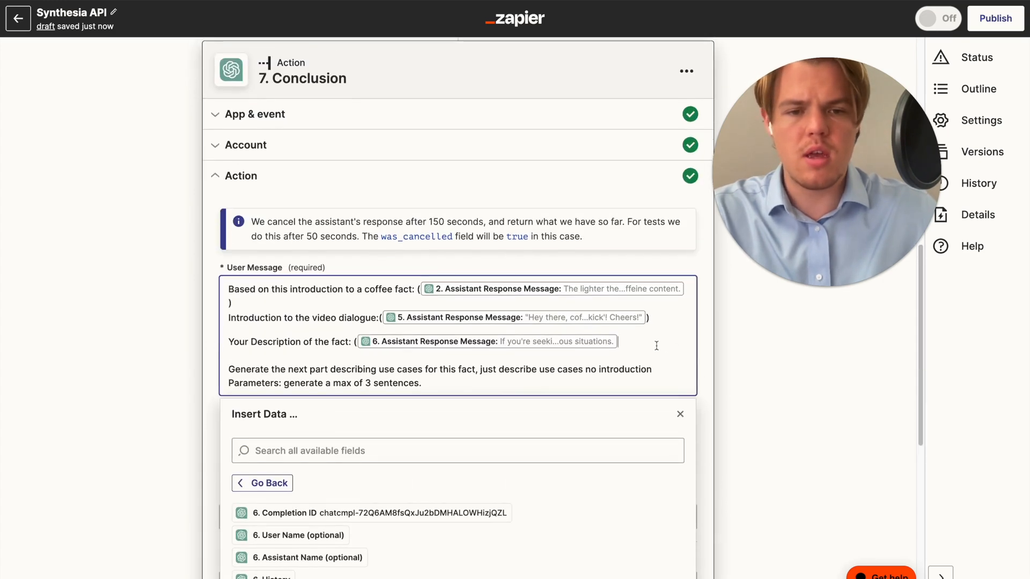
Step: Rewrite the generation line of the User Message as "Generate the conclusion for this video"
left_click(510, 379)
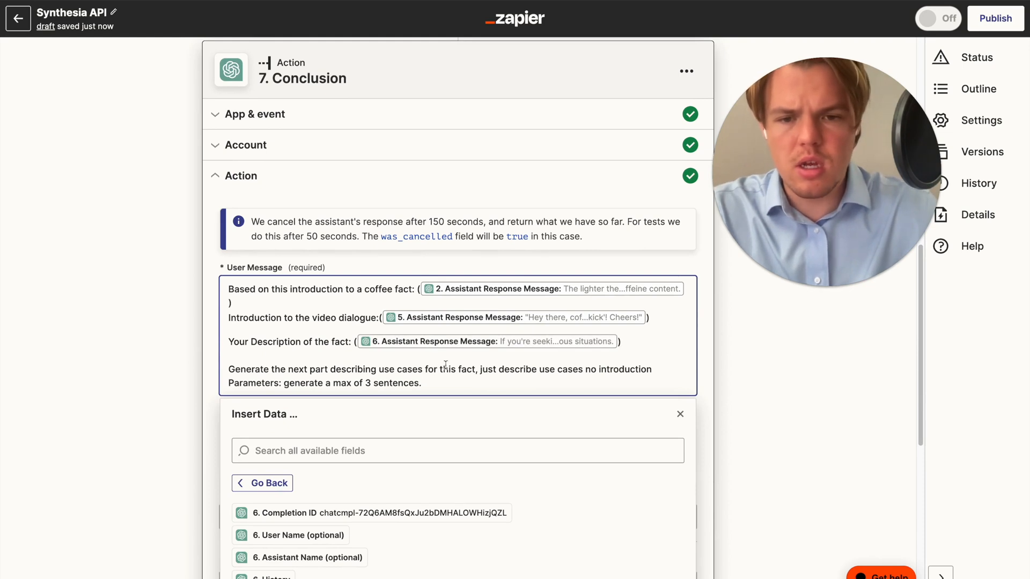
left_click_drag(649, 369, 271, 368)
type("the ci")
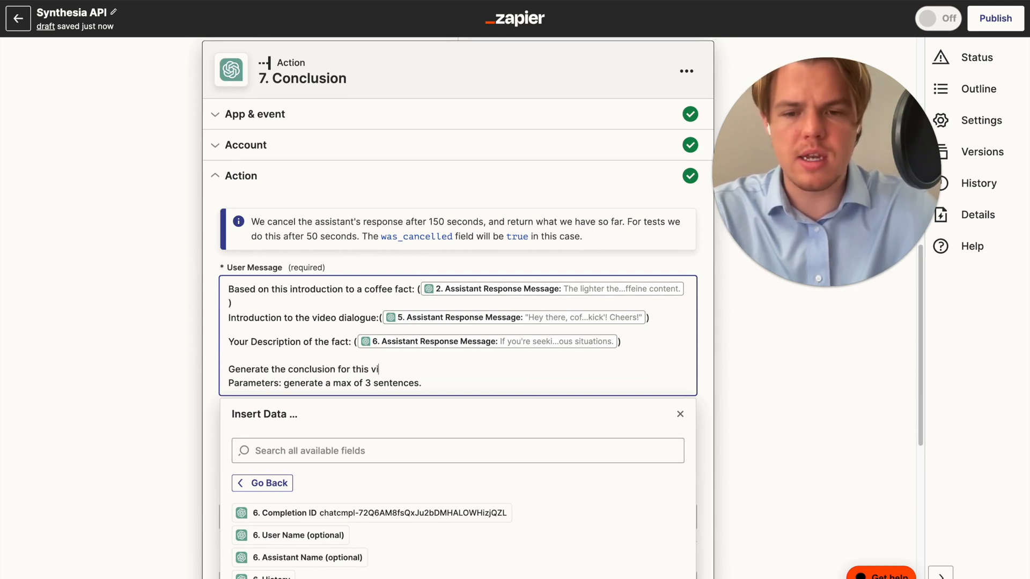
left_click(155, 376)
Step: Change the Conclusion step's Memory Key to "coffecon1"
scroll(267, 379, "down", 6)
left_click(267, 379)
left_click_drag(268, 381, 248, 382)
type("con")
left_click(181, 360)
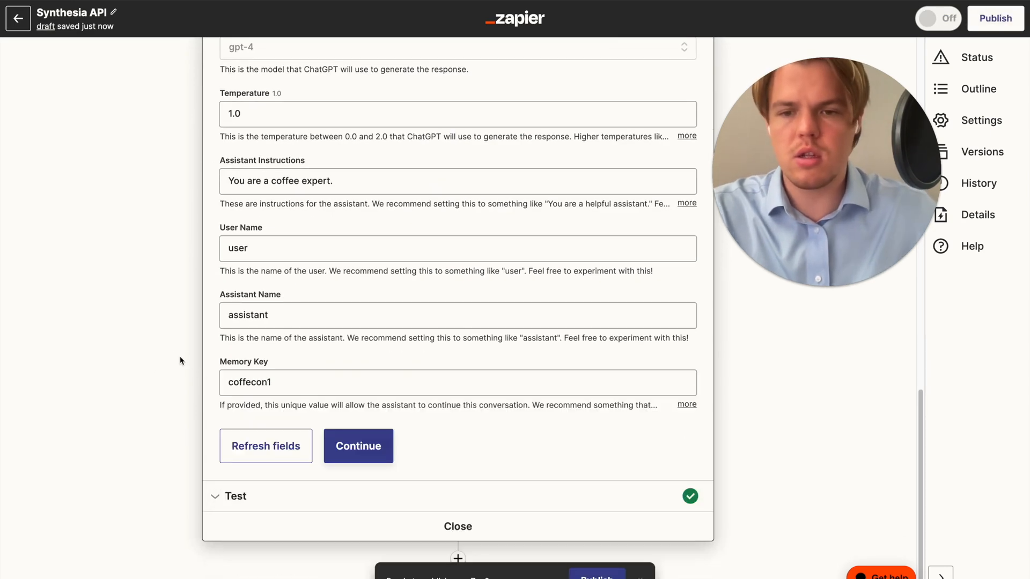
Step: Continue to the Conclusion step's test, retest the action and review the generated conclusion
left_click(389, 447)
left_click(303, 455)
scroll(438, 329, "down", 1)
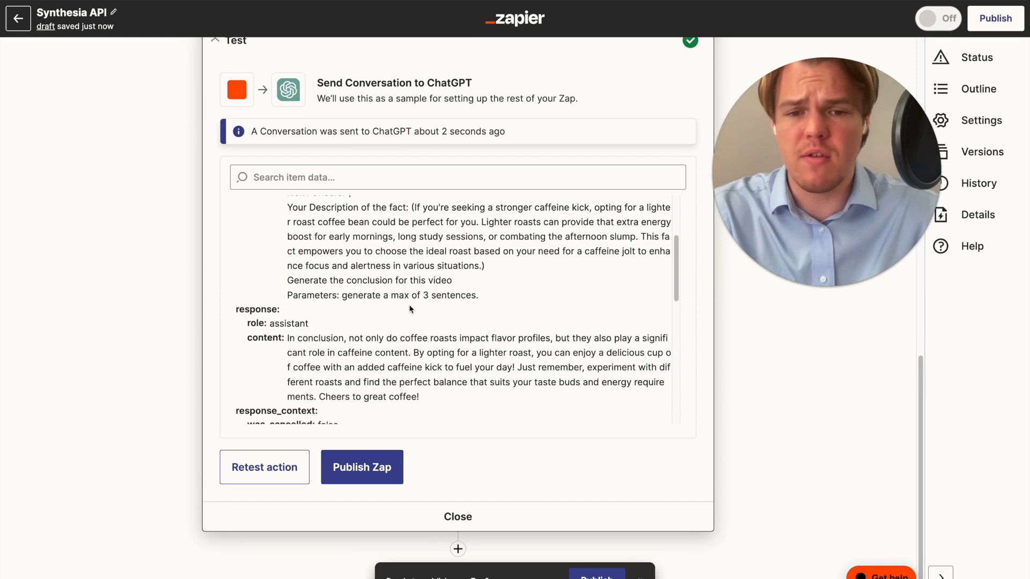
Step: Reopen the Conclusion action and append ", ask the viewer to subscribe and like" to the generation line of the User Message
scroll(396, 301, "up", 4)
scroll(396, 193, "up", 3)
left_click(375, 116)
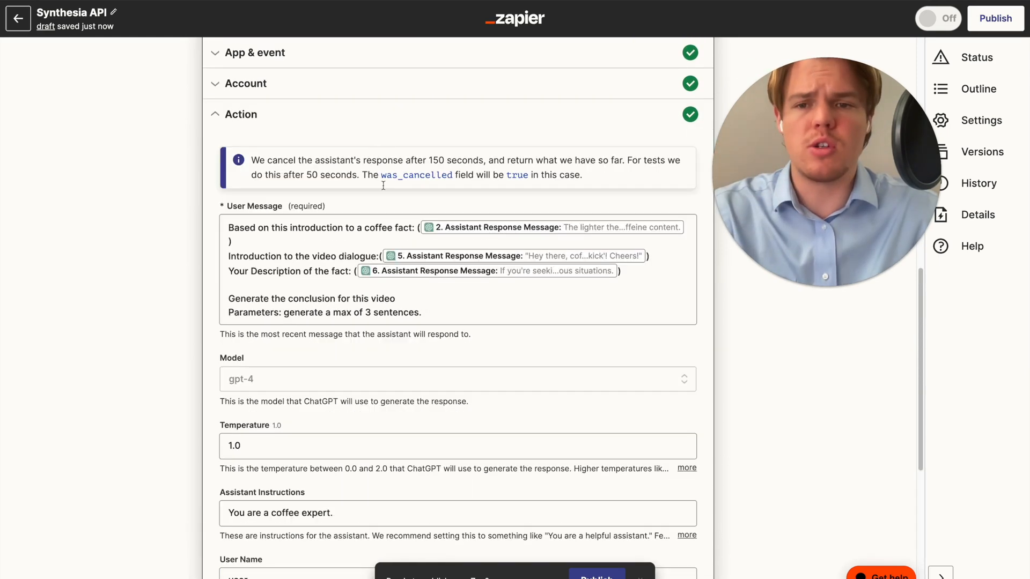
left_click(436, 286)
left_click(422, 298)
type(", ask the viewer to subsc")
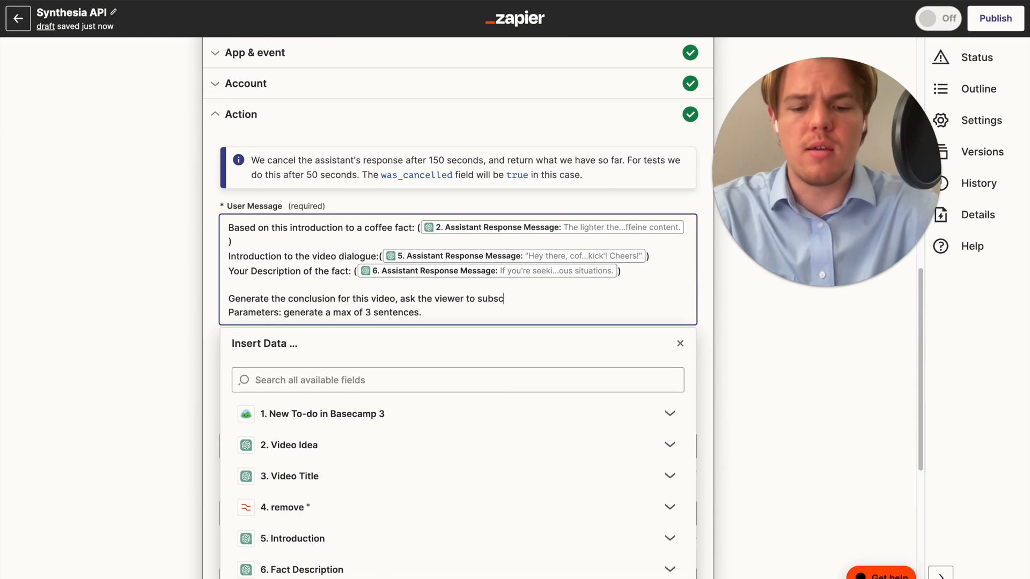
type("like")
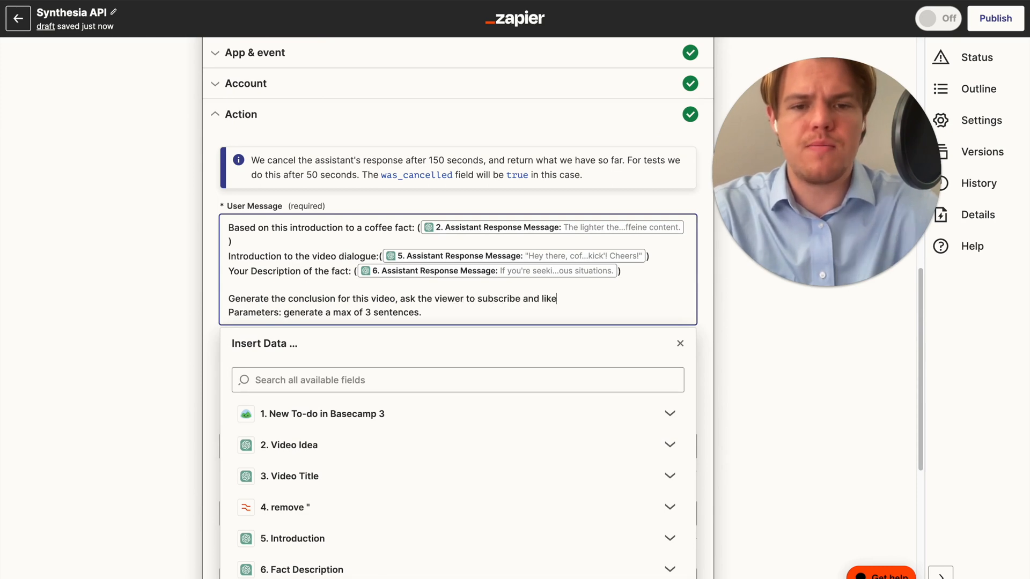
left_click(192, 271)
Step: Change the Conclusion step's Memory Key to "coffecon2"
scroll(349, 387, "down", 2)
scroll(349, 387, "down", 5)
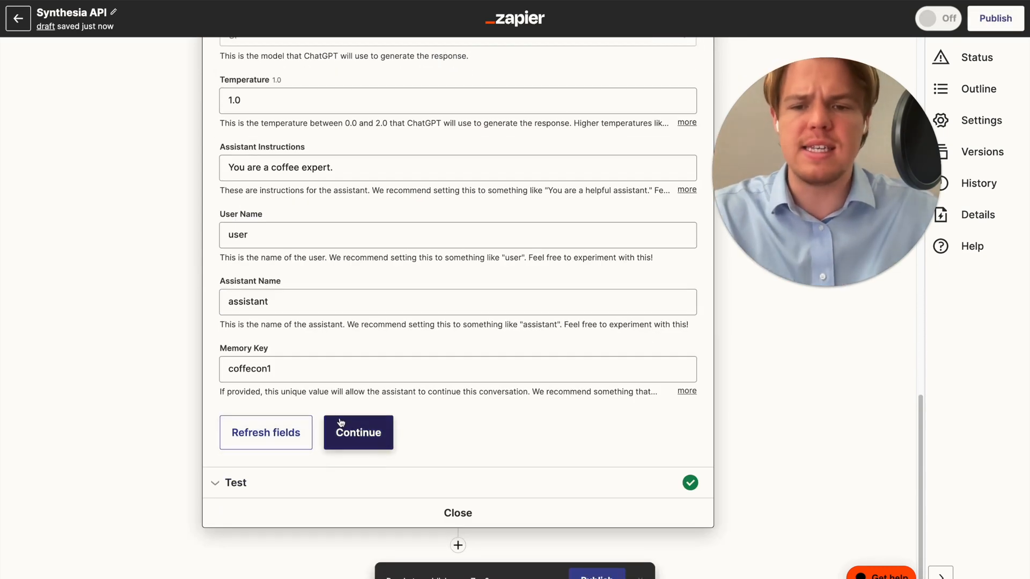
left_click(317, 368)
key("BackSpace")
type("2")
left_click(191, 355)
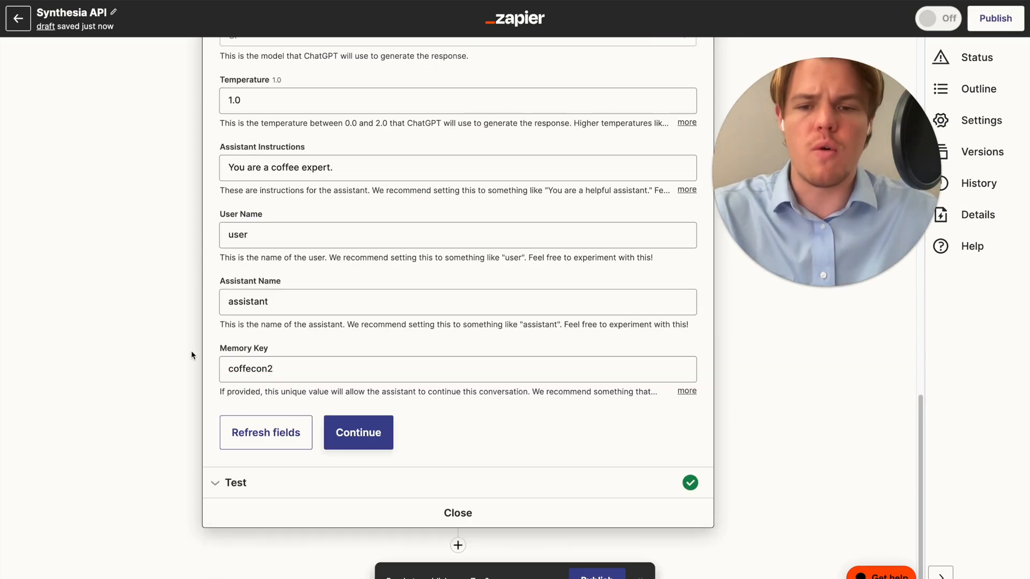
Step: Continue to the Conclusion step's test, retest the action and read through the new response
left_click(339, 440)
left_click(286, 452)
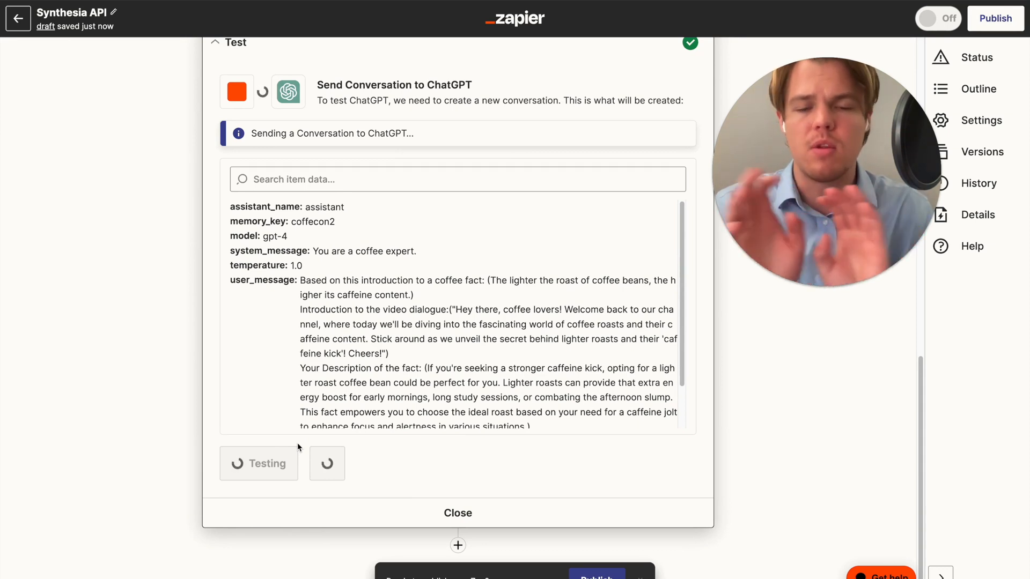
scroll(340, 362, "down", 2)
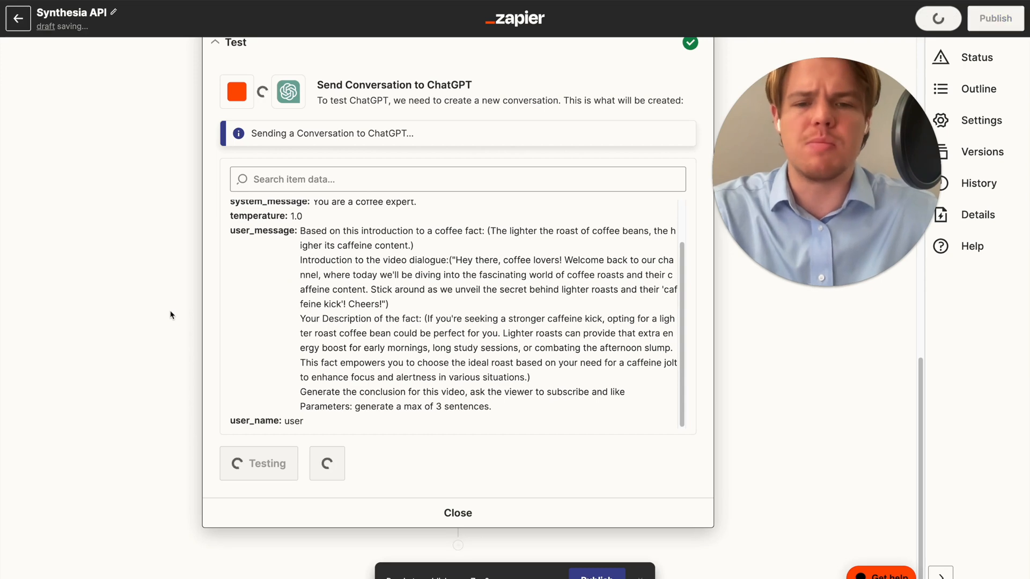
scroll(401, 304, "down", 5)
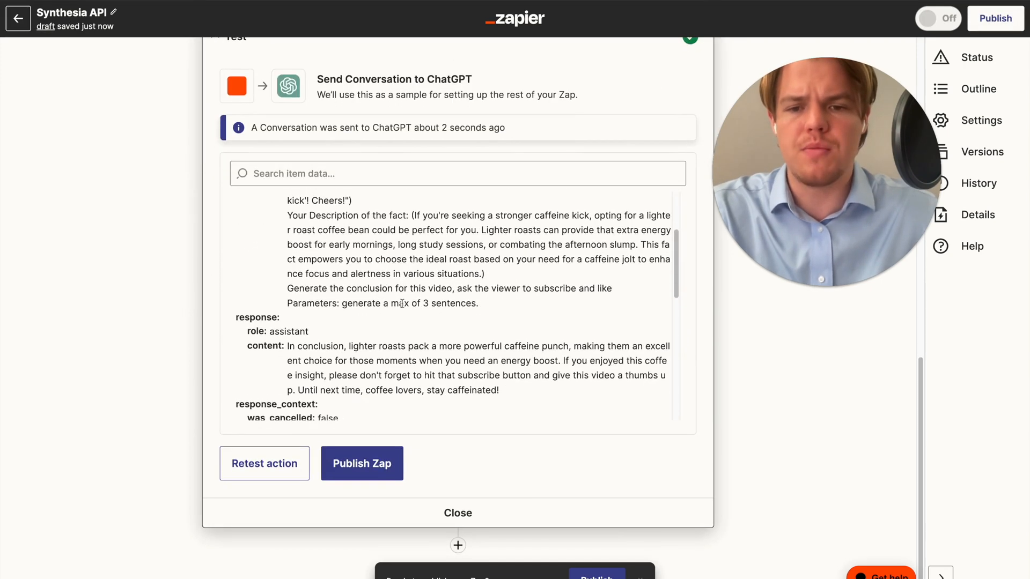
scroll(402, 303, "down", 1)
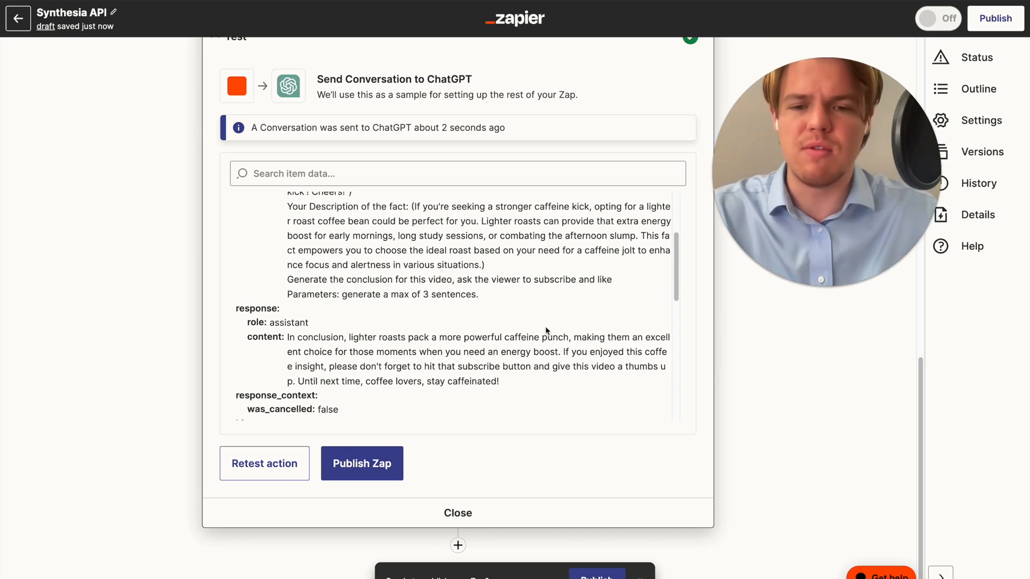
scroll(510, 355, "down", 2)
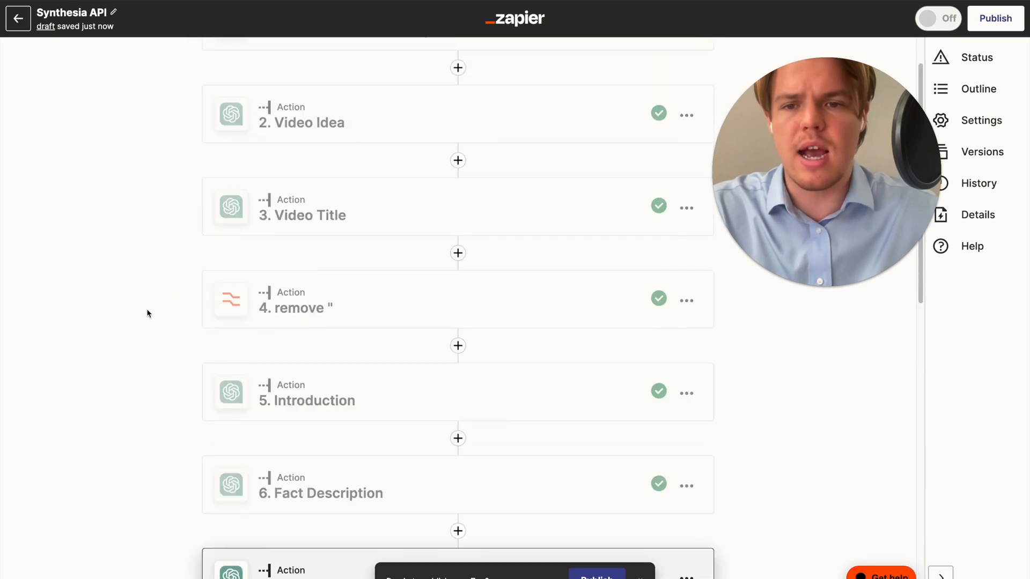
scroll(153, 311, "up", 2)
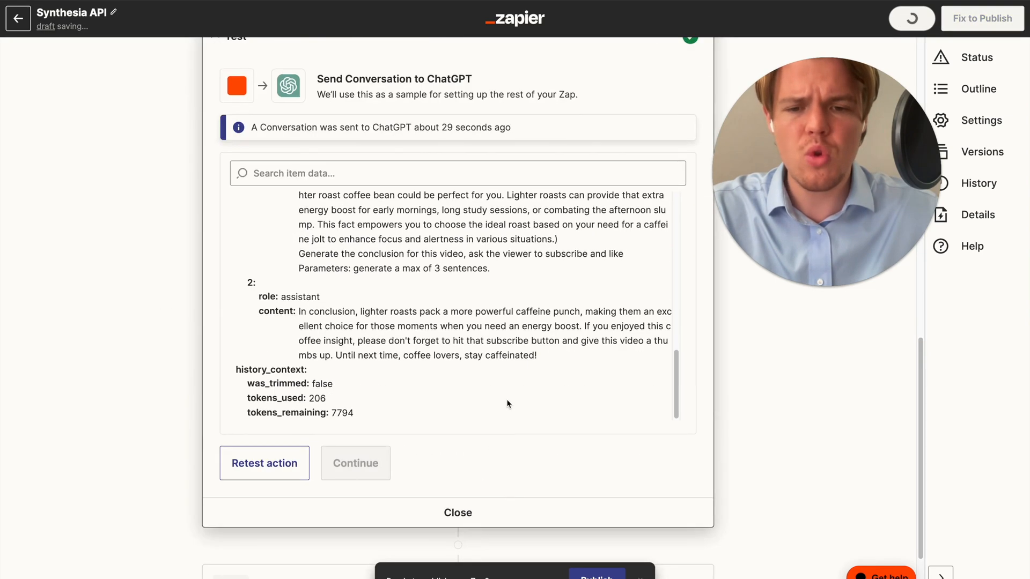
Step: Add a Synthesia action after Conclusion with the event Request New Video (From Template) and continue to its Action settings
left_click(457, 543)
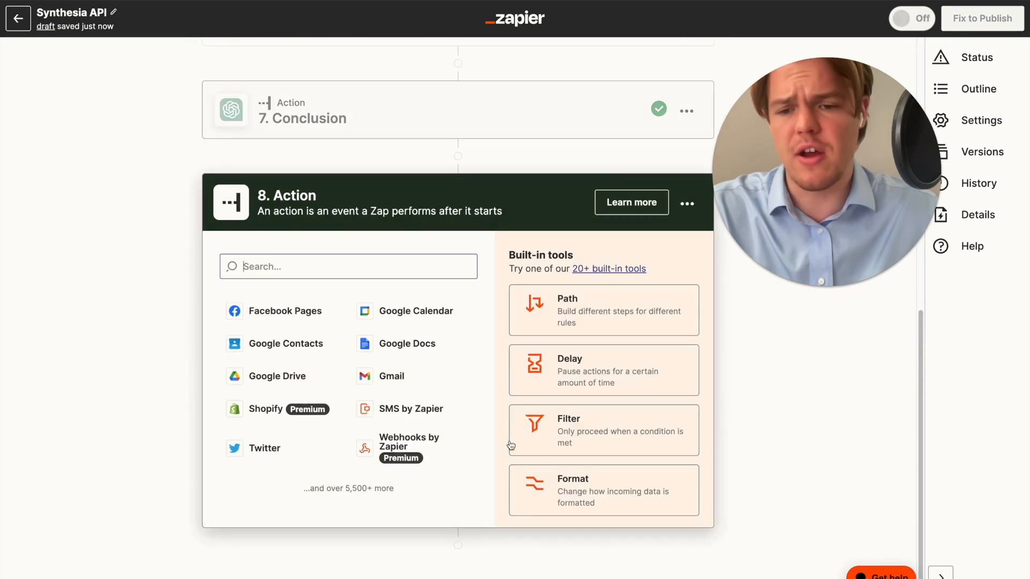
type("synthesi")
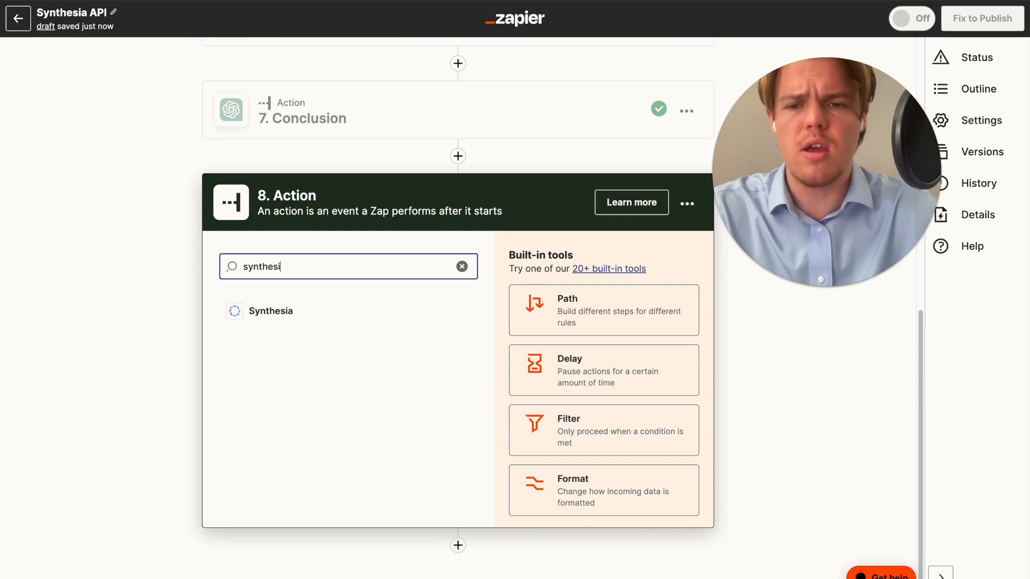
left_click(345, 315)
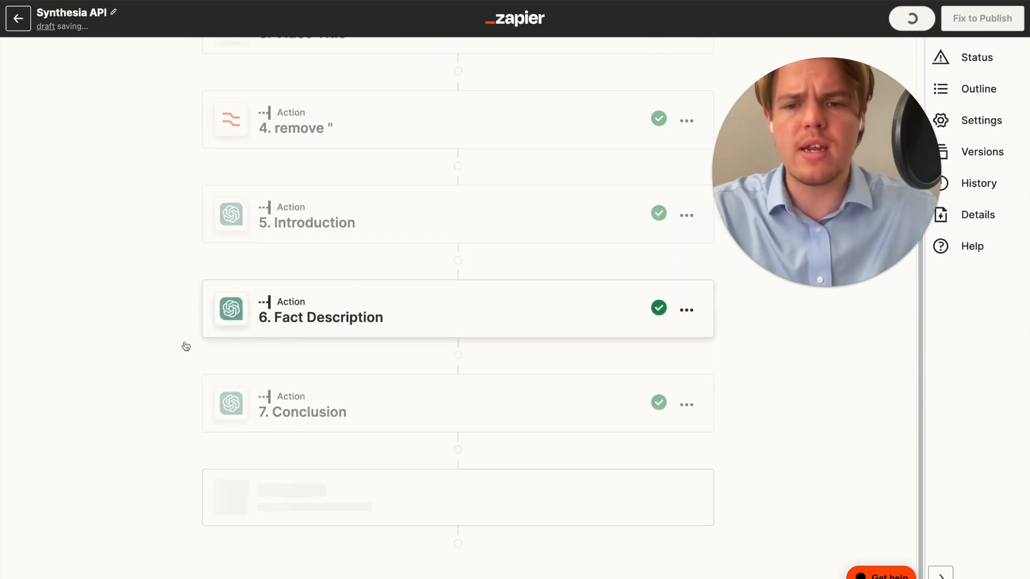
left_click(347, 436)
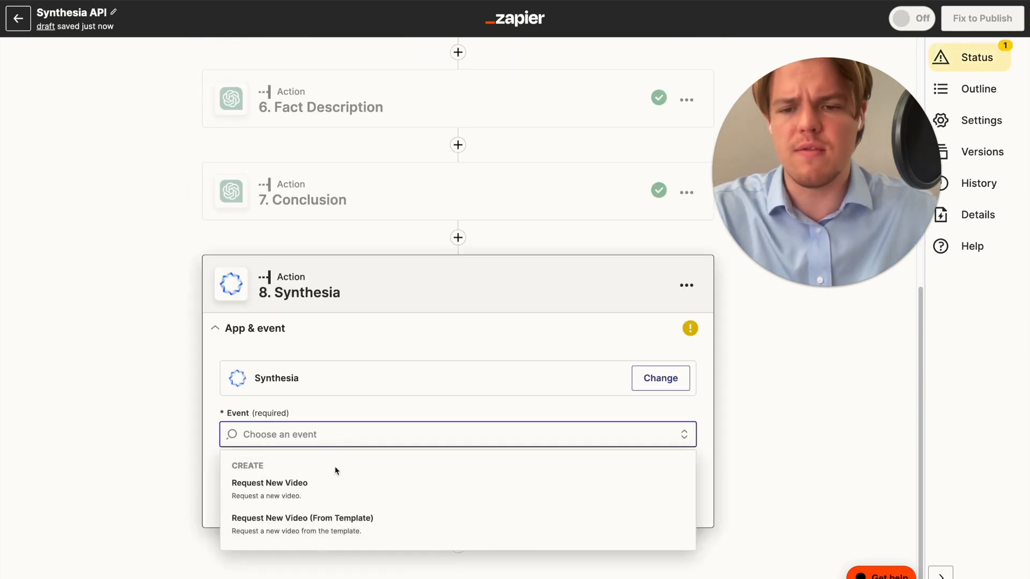
left_click(342, 532)
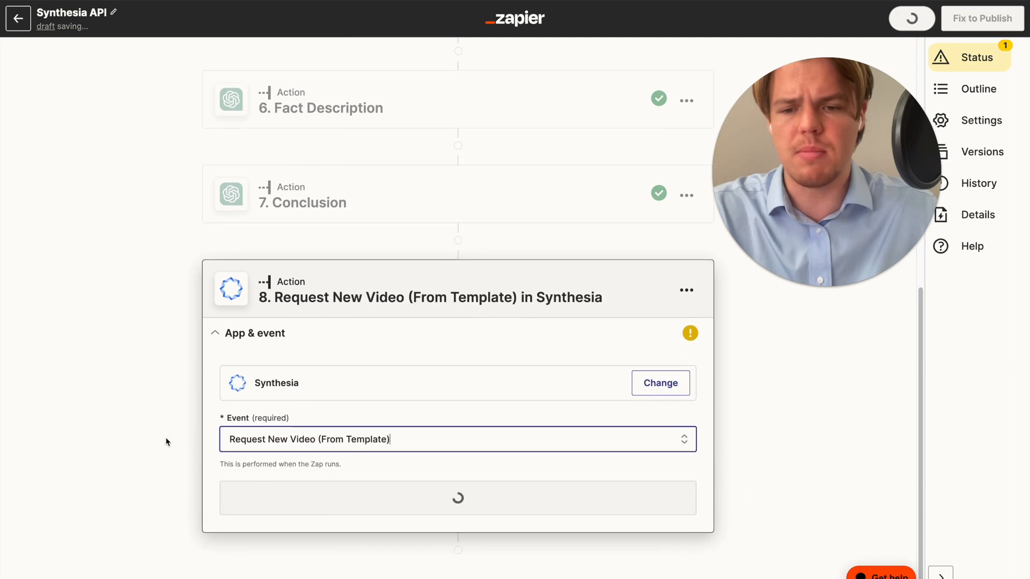
left_click(391, 494)
left_click(271, 468)
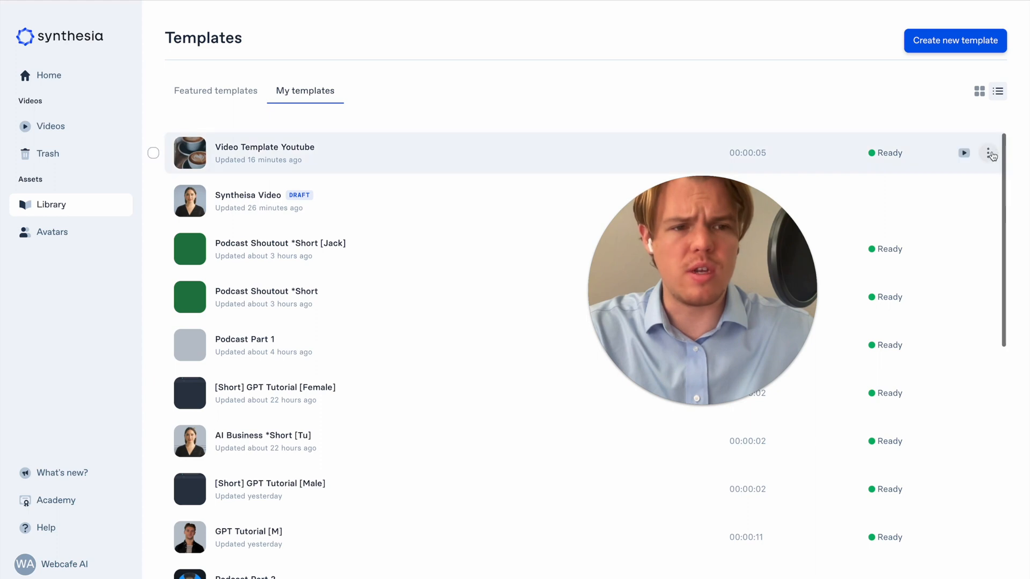
Step: Copy the ID of the "Video Template Youtube" template in Synthesia and paste it into the Zapier action's Template ID
left_click(990, 154)
left_click(941, 31)
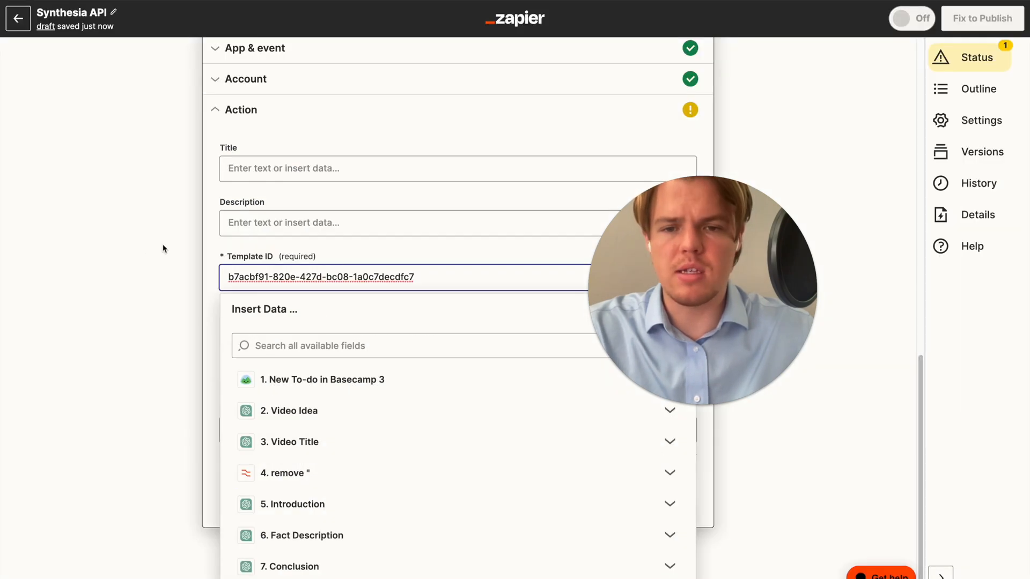
left_click(160, 248)
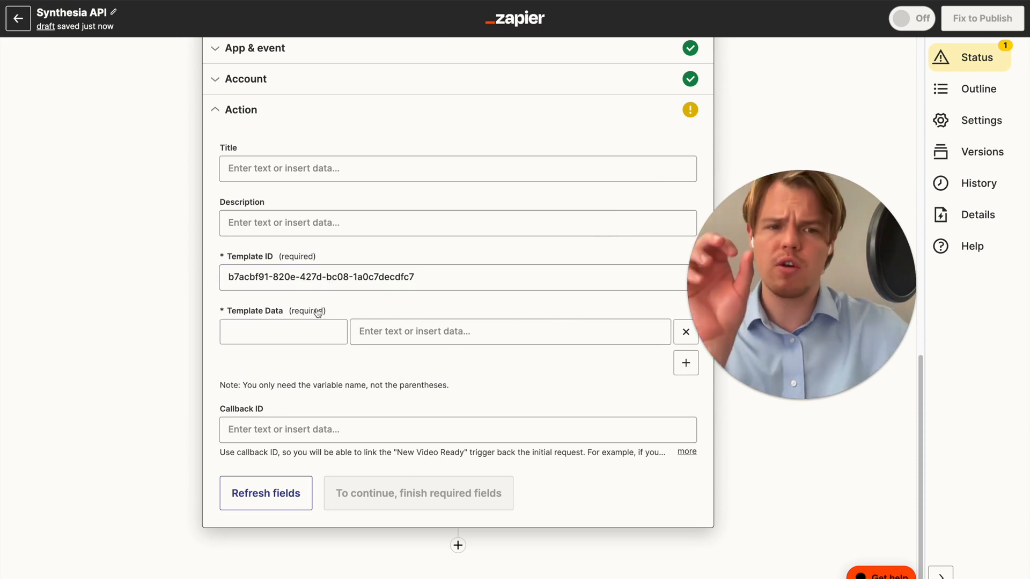
Step: Add the Template Data variable names title, introduction, quote, quotescript and conclusion
left_click(289, 332)
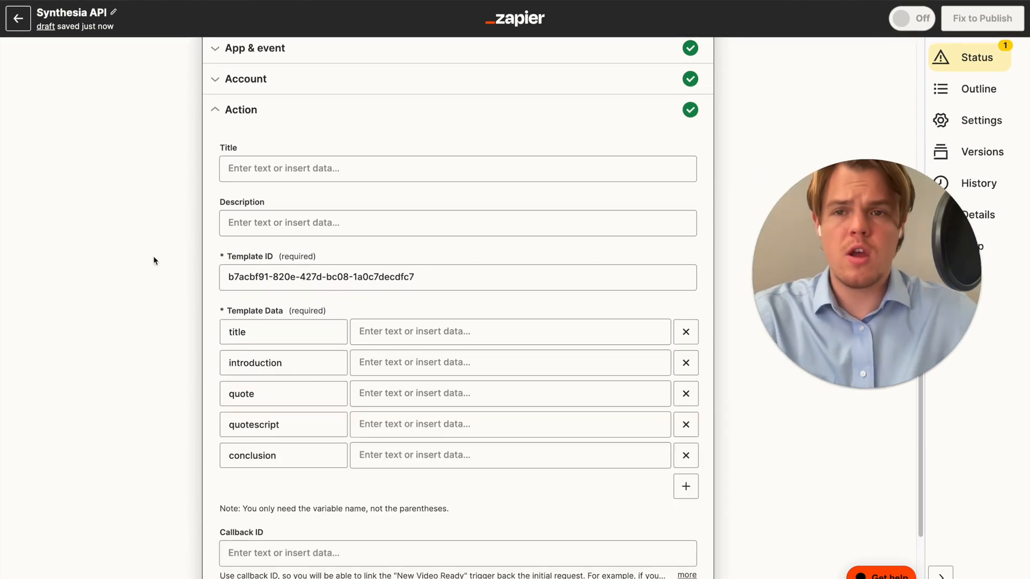
Step: Map the title variable in Template Data to the Output of step 4, remove "
scroll(169, 264, "down", 3)
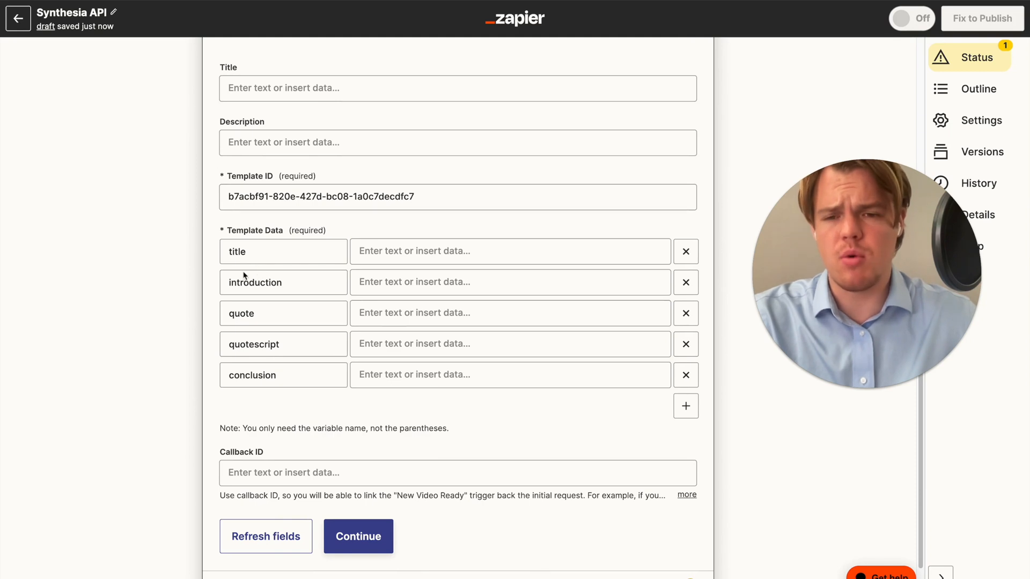
scroll(203, 290, "up", 3)
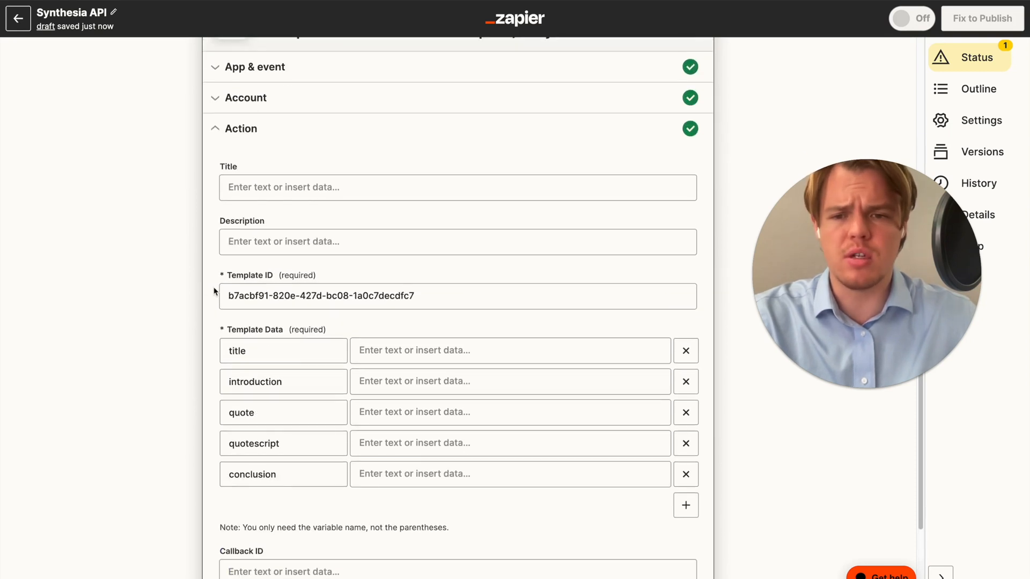
scroll(334, 363, "down", 2)
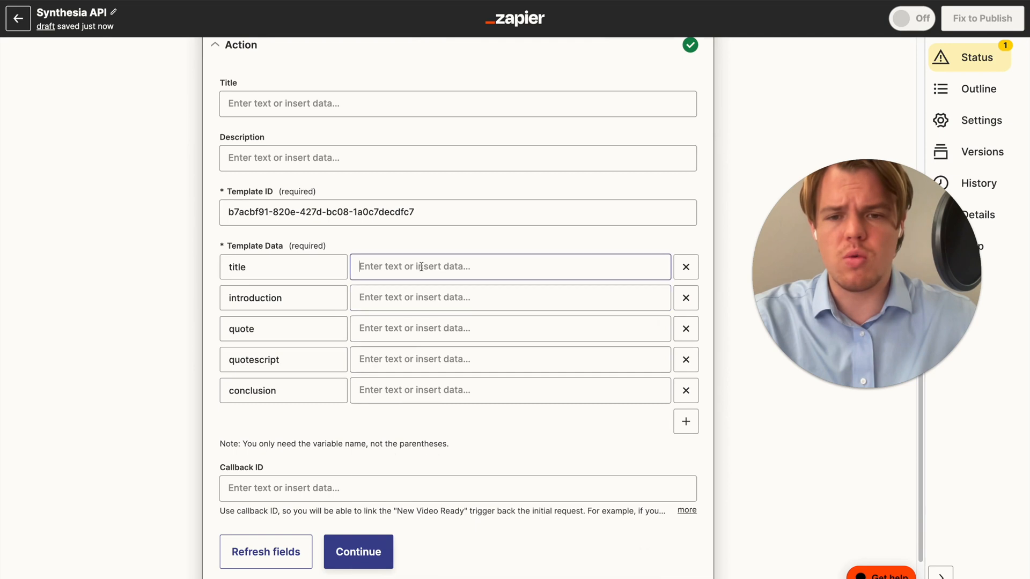
left_click(542, 258)
left_click(590, 345)
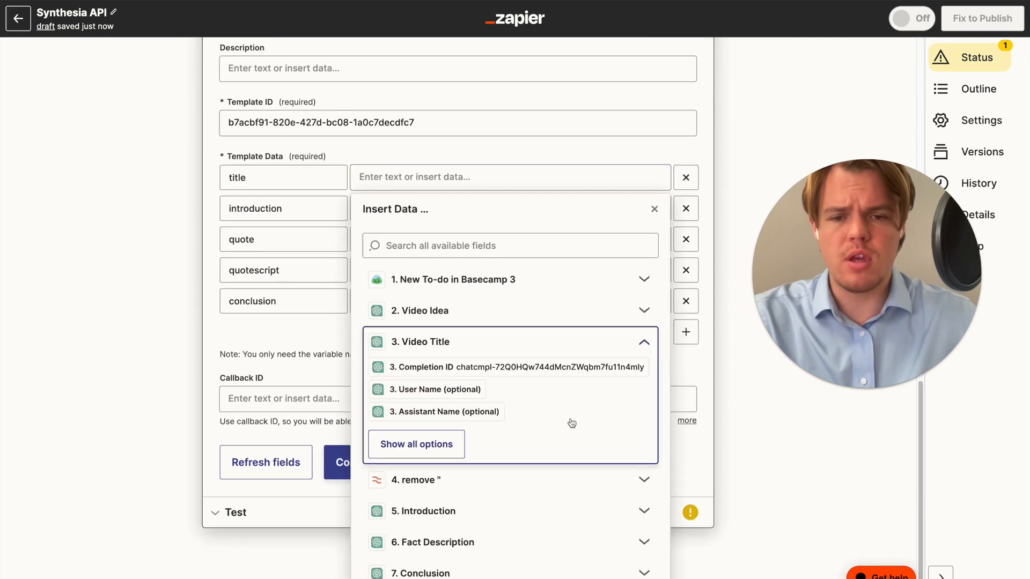
left_click(410, 443)
left_click(409, 278)
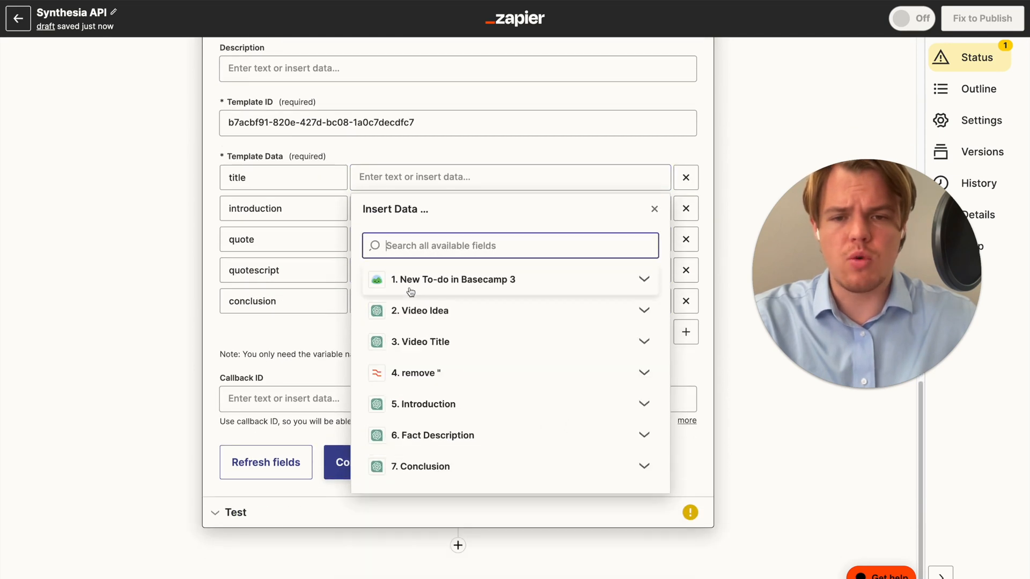
left_click(449, 372)
left_click(423, 420)
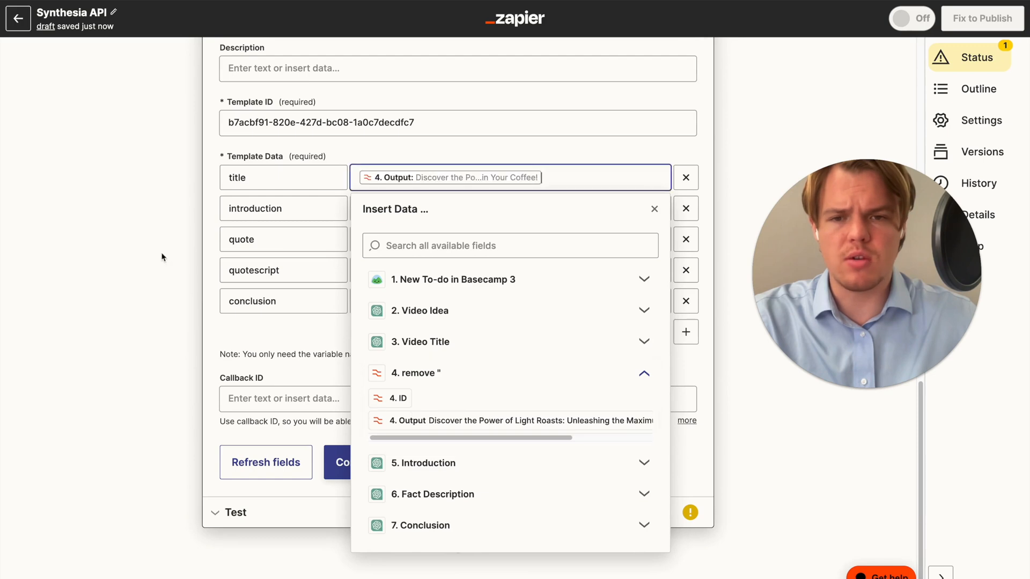
Step: Map the introduction variable to the Assistant Response Message of step 5, Introduction
left_click(425, 210)
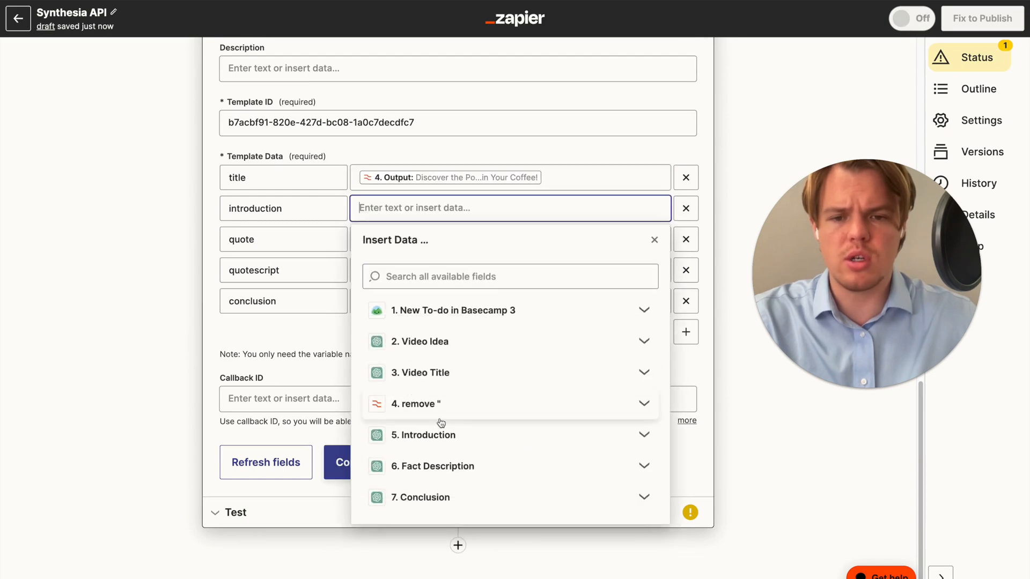
left_click(429, 430)
left_click(424, 536)
scroll(476, 470, "down", 2)
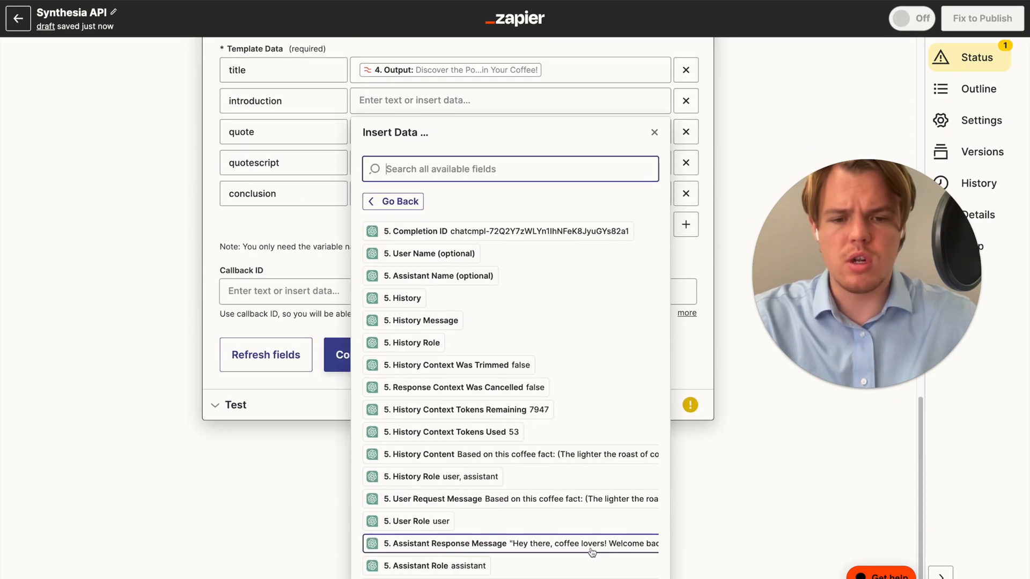
left_click(553, 544)
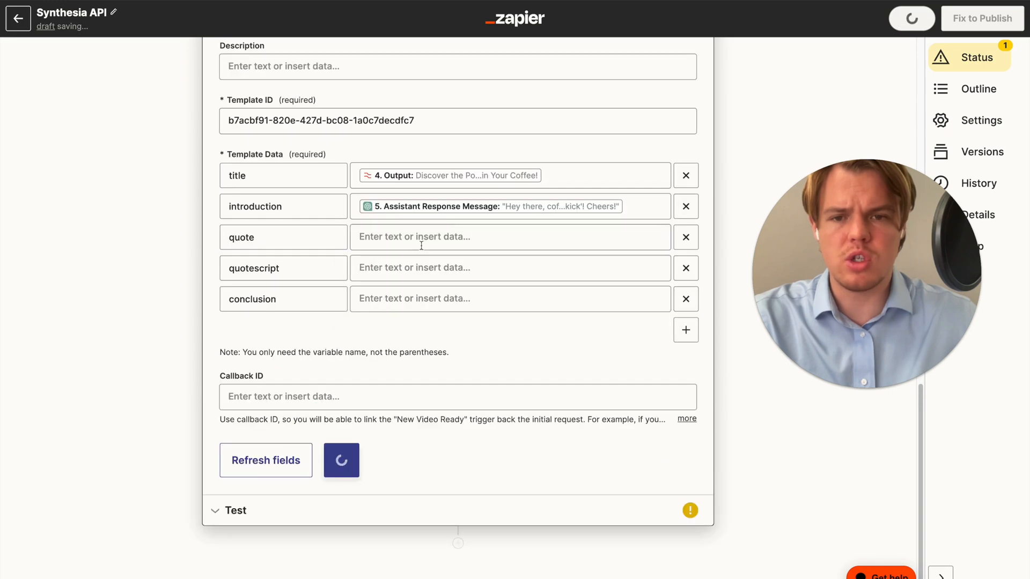
Step: Map the quote variable to the Assistant Response Message of step 2, Video Idea
left_click(421, 246)
left_click(465, 382)
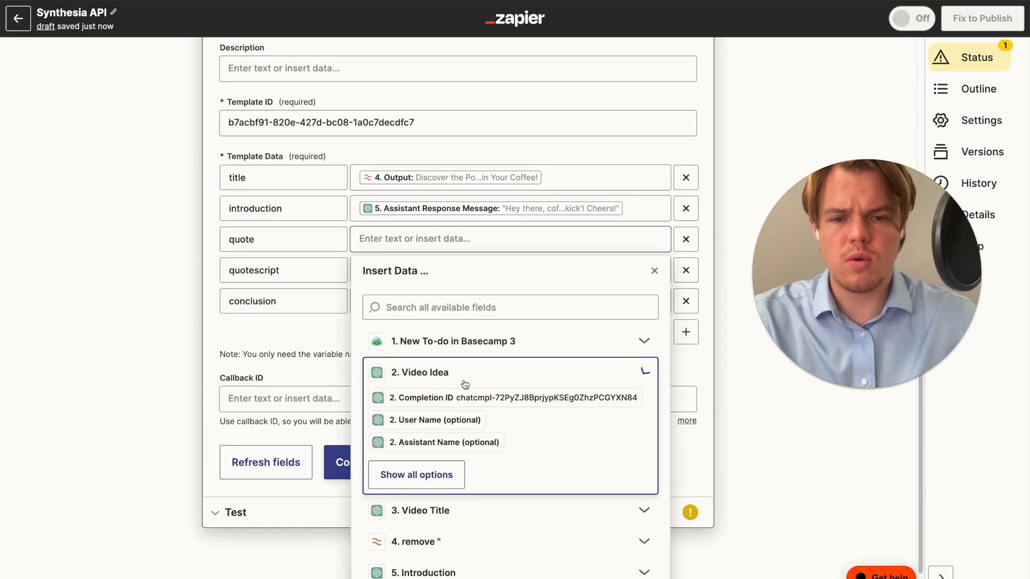
left_click(429, 475)
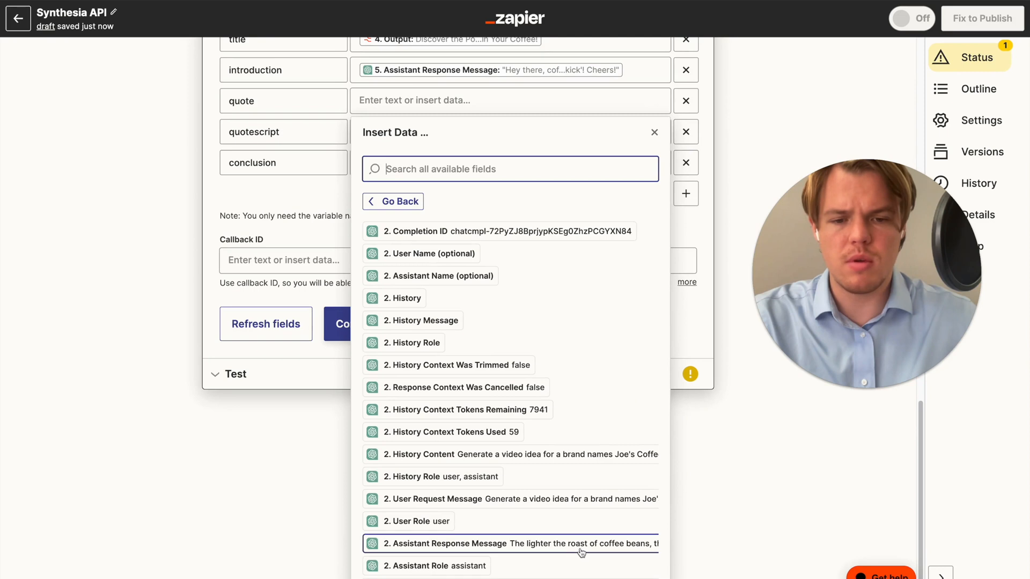
left_click(581, 550)
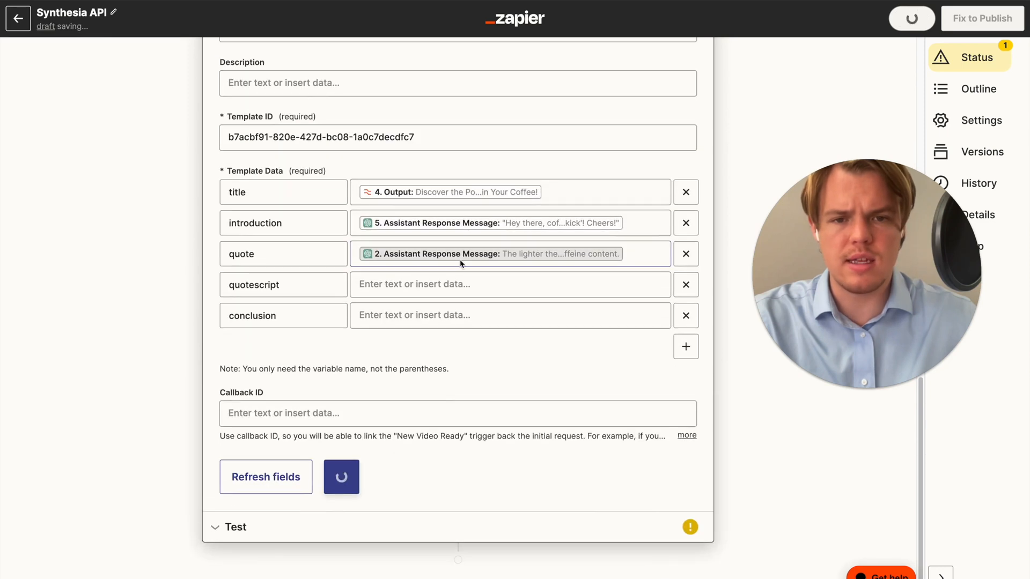
Step: Map the quotescript variable to the Assistant Response Message of step 6, Fact Description
left_click(440, 292)
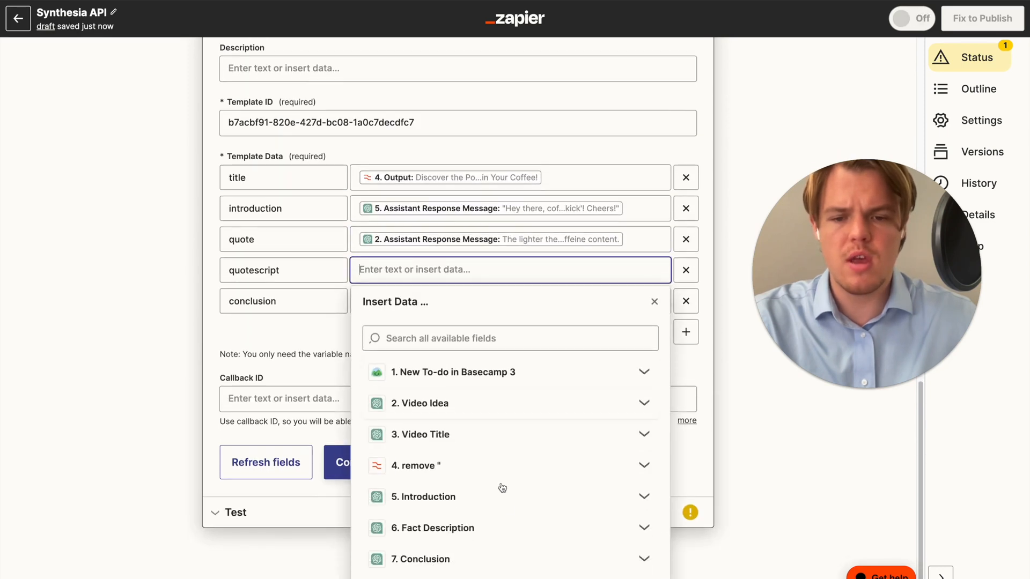
left_click(494, 527)
left_click(423, 536)
left_click(561, 550)
left_click(97, 236)
Step: Map the conclusion variable to the Assistant Response Message of step 7, Conclusion
left_click(456, 298)
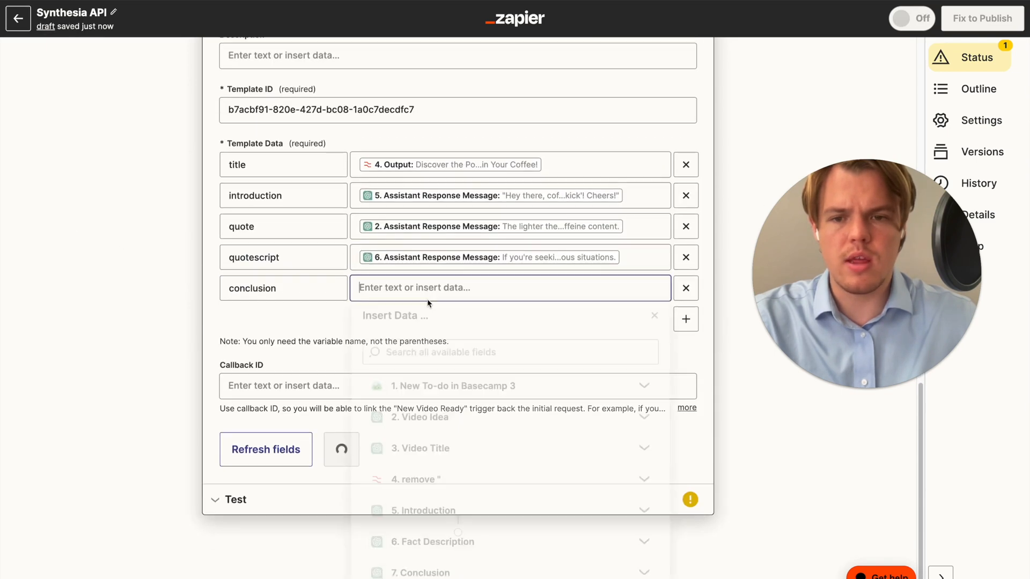
left_click(446, 573)
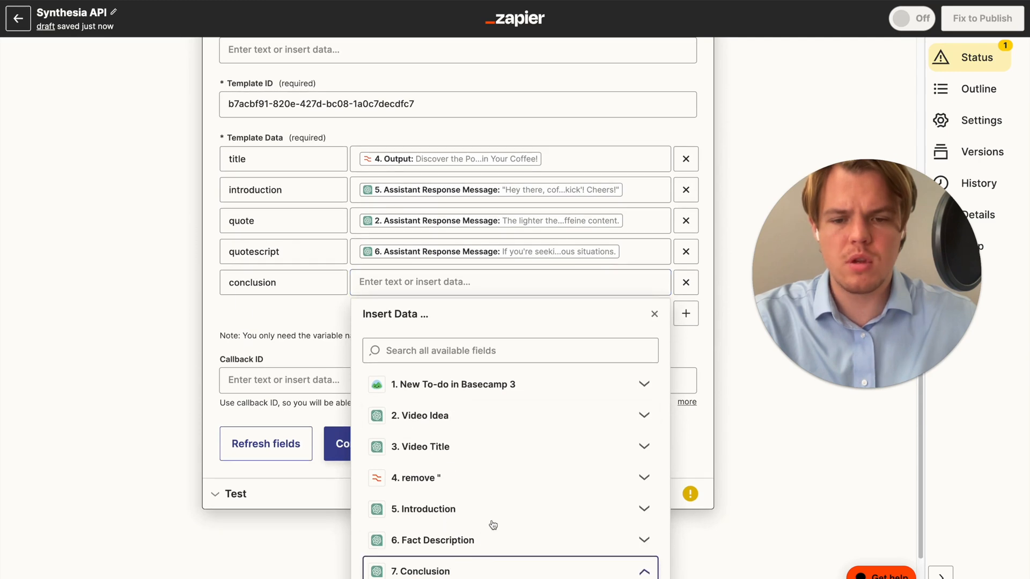
left_click(444, 557)
left_click(552, 544)
left_click(198, 371)
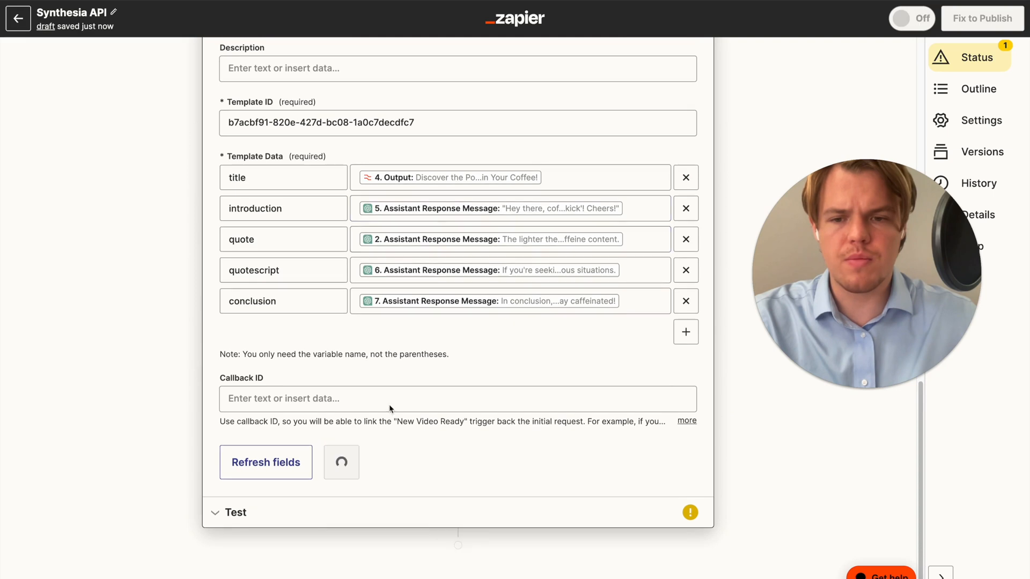
scroll(418, 327, "up", 2)
scroll(419, 327, "up", 1)
left_click(269, 125)
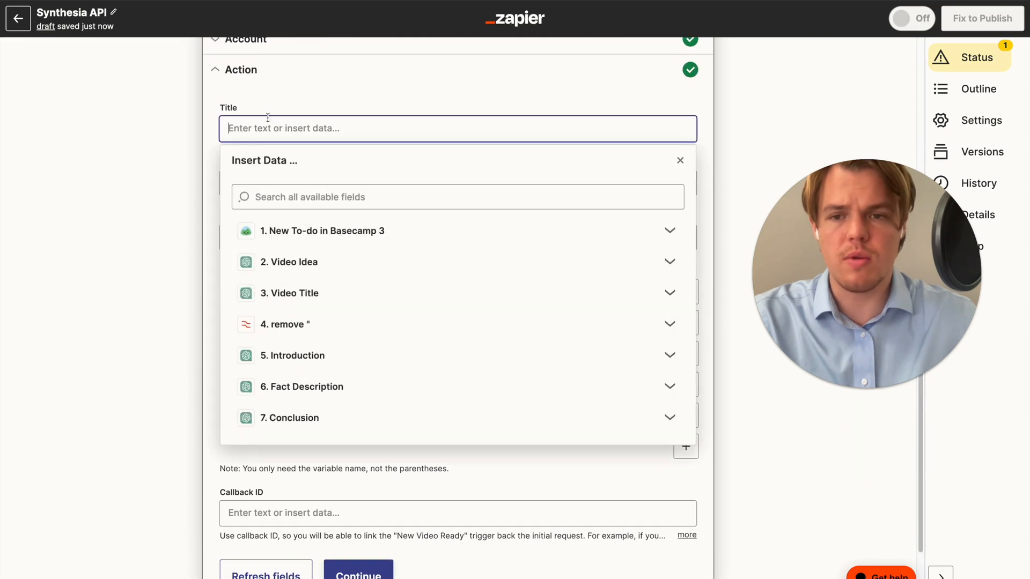
left_click(380, 256)
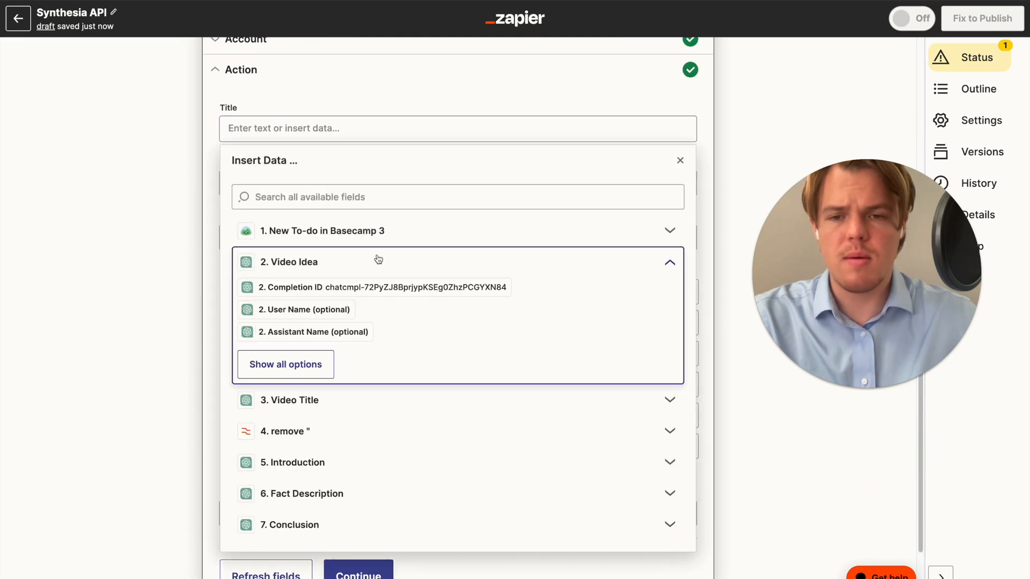
left_click(310, 364)
scroll(403, 458, "down", 2)
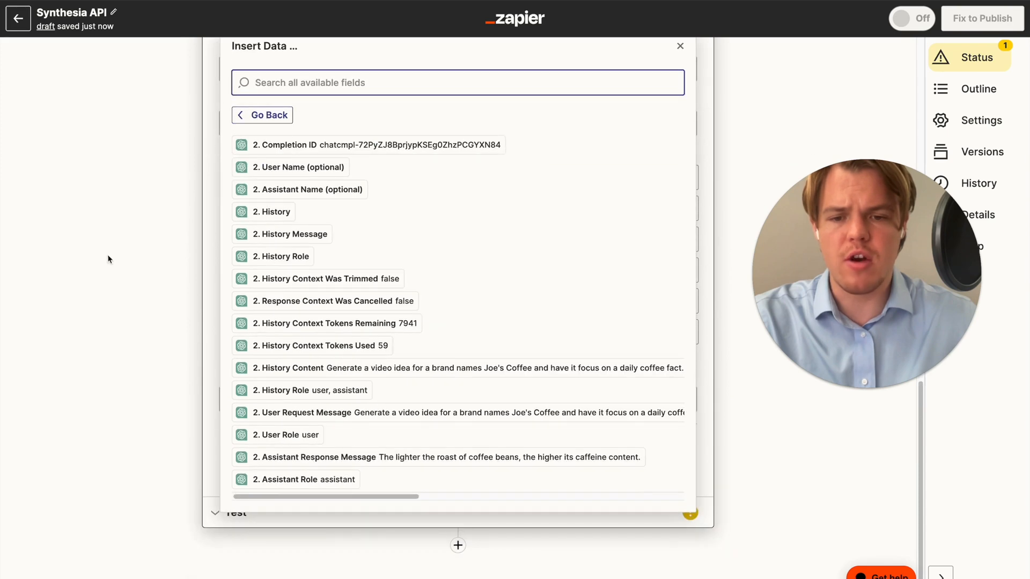
left_click(108, 257)
scroll(262, 230, "up", 4)
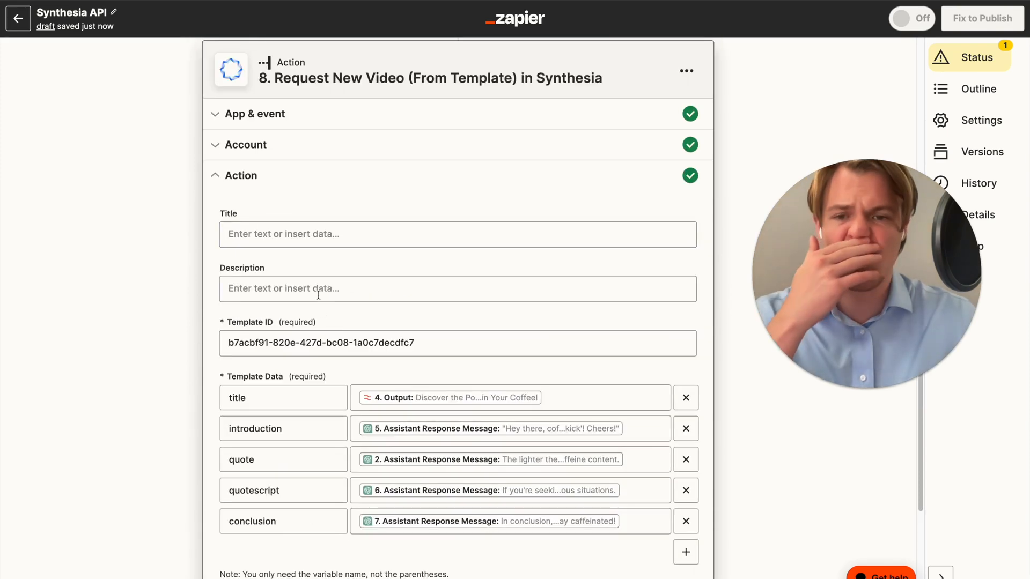
left_click(302, 237)
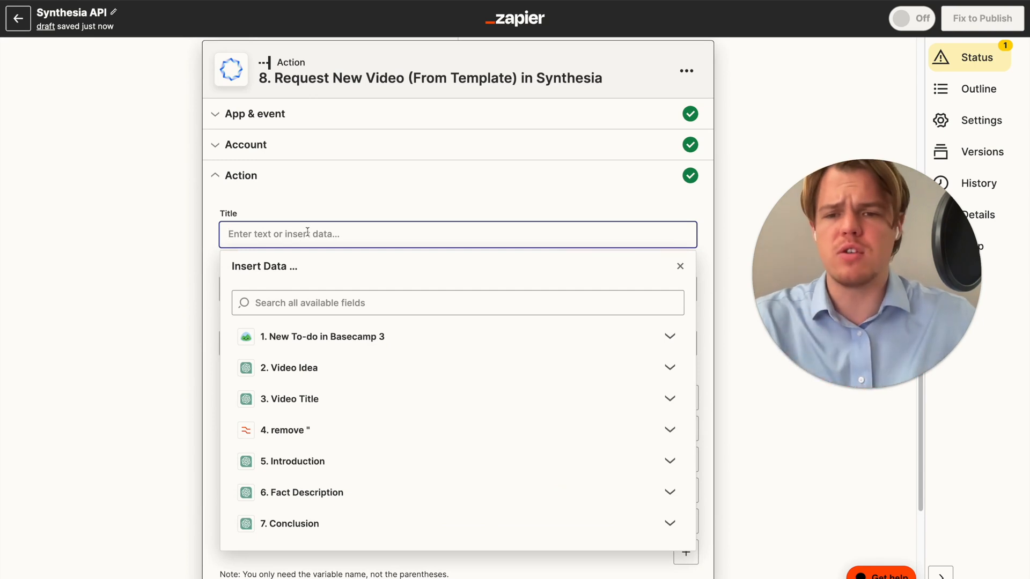
scroll(328, 220, "up", 12)
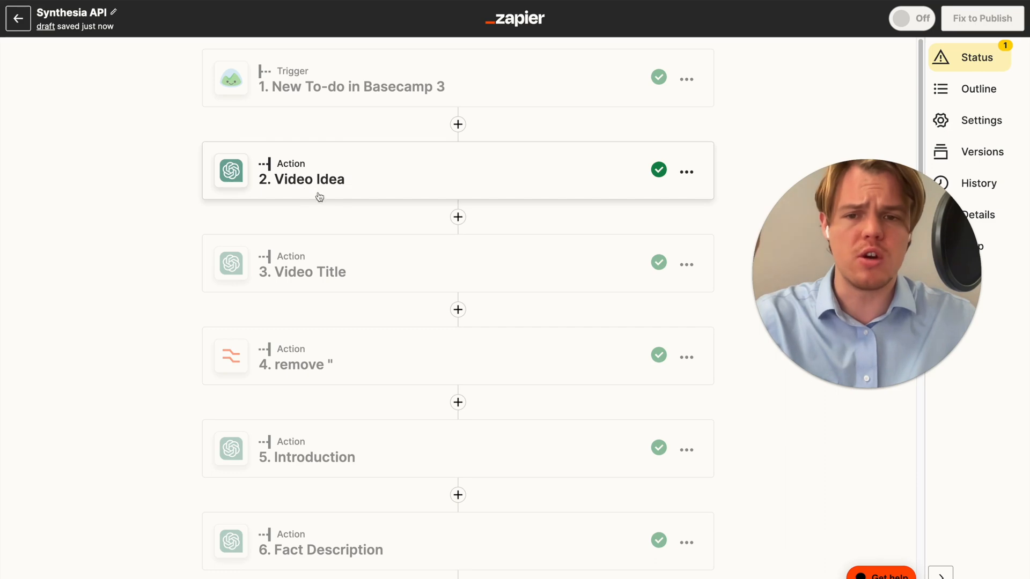
scroll(317, 177, "down", 10)
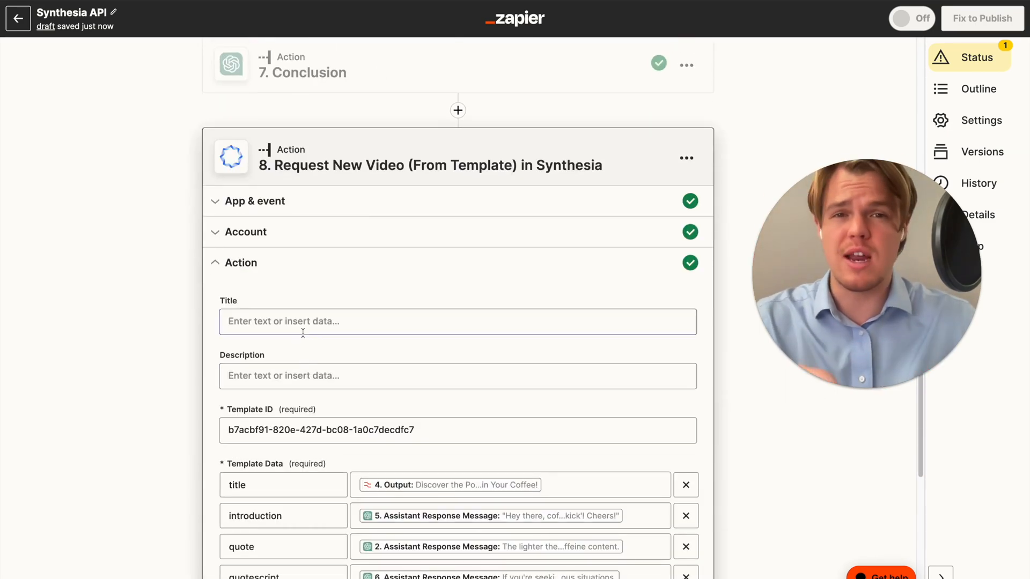
Step: Set the Synthesia action's Callback ID to coffeefact and continue
scroll(303, 332, "down", 6)
left_click(260, 397)
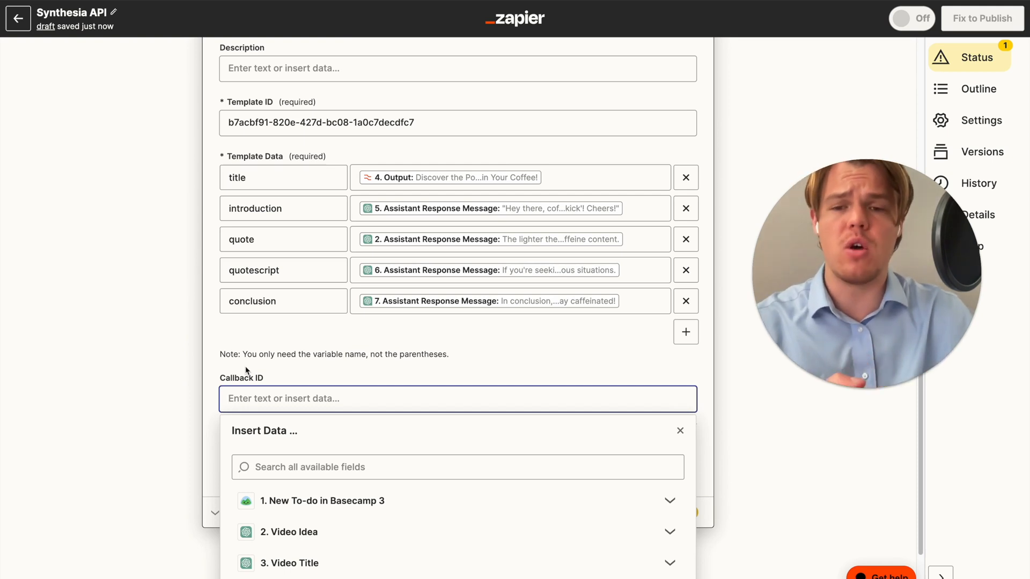
scroll(247, 370, "down", 2)
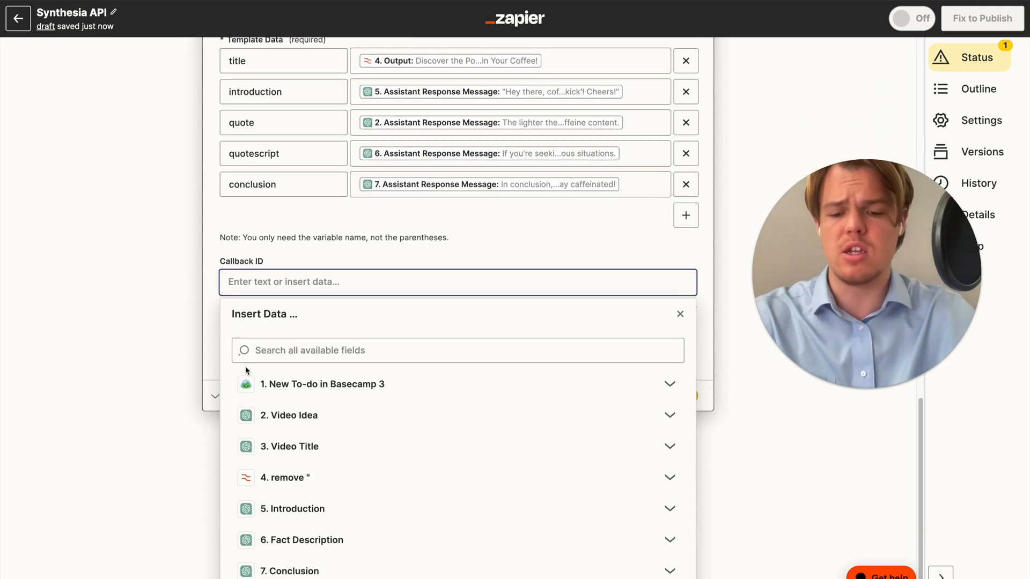
type("coffeefact")
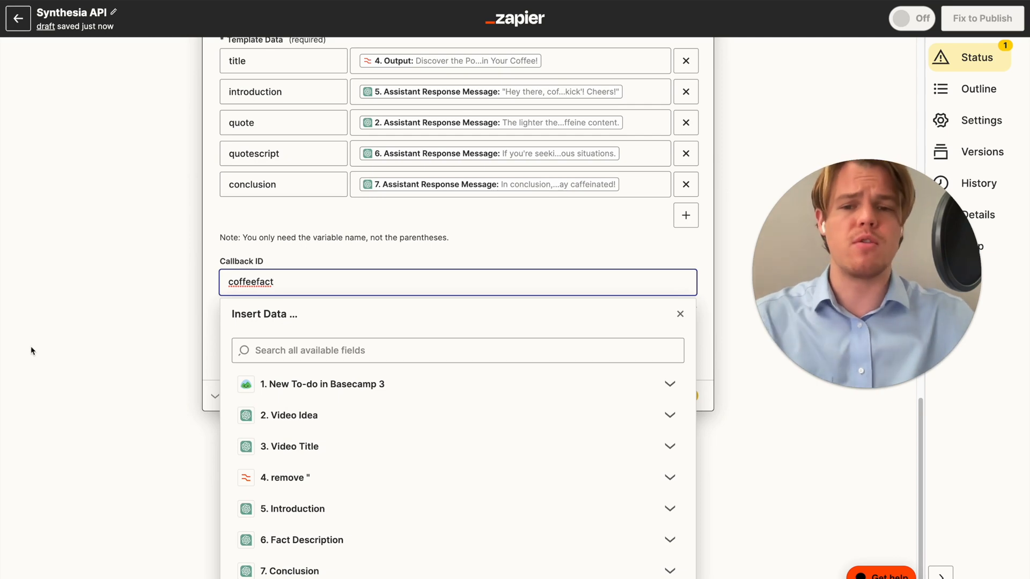
left_click(80, 304)
left_click(356, 491)
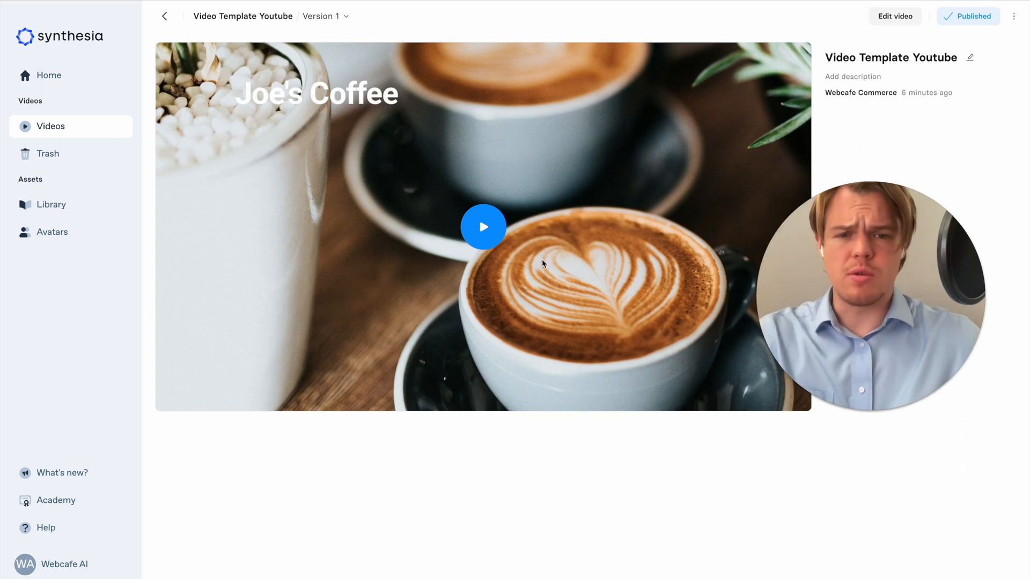
Step: Switch to Synthesia and play the generated "Video Template Youtube" video to review its title, quote and narration
left_click(485, 229)
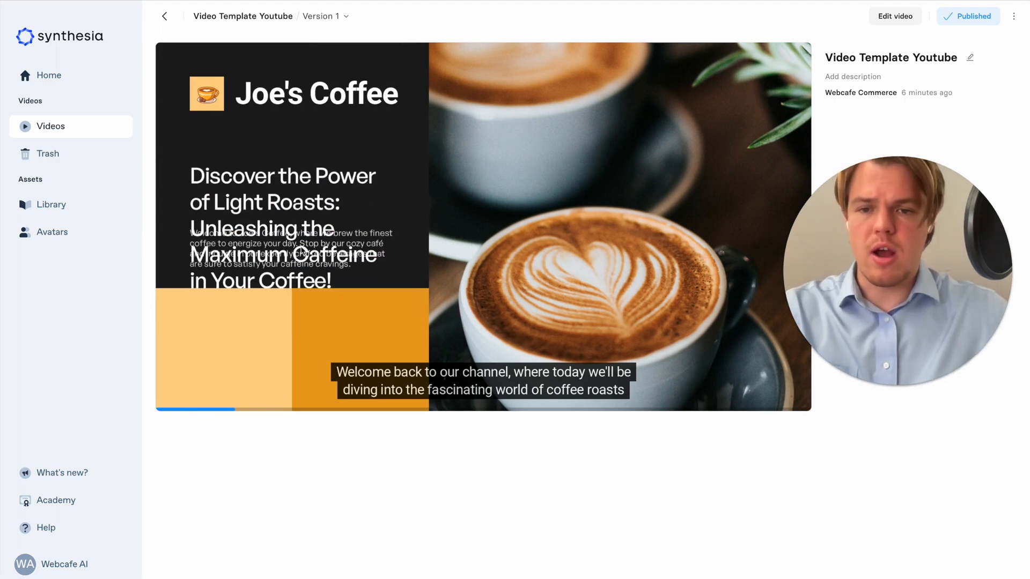
left_click(332, 273)
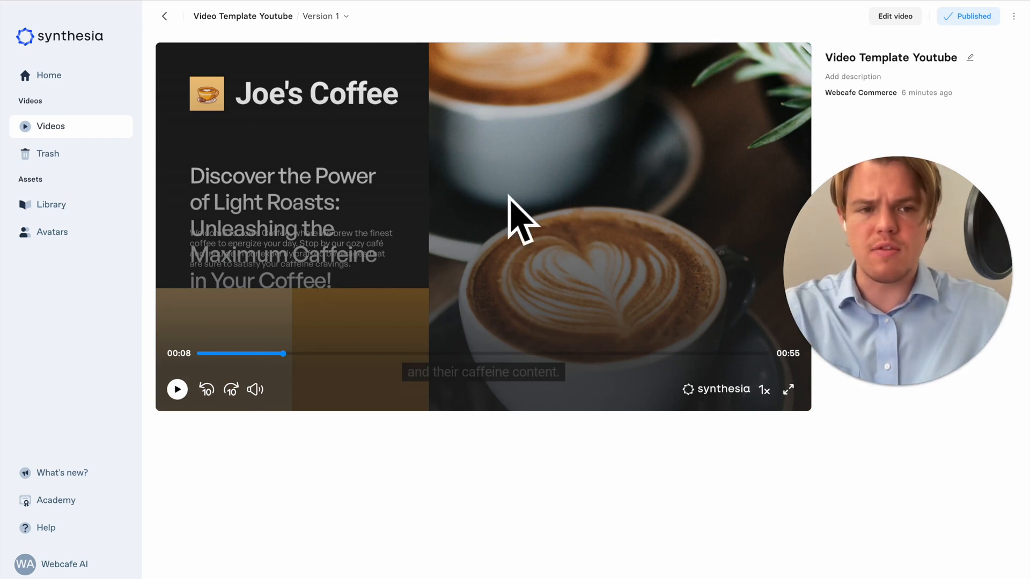
left_click(452, 226)
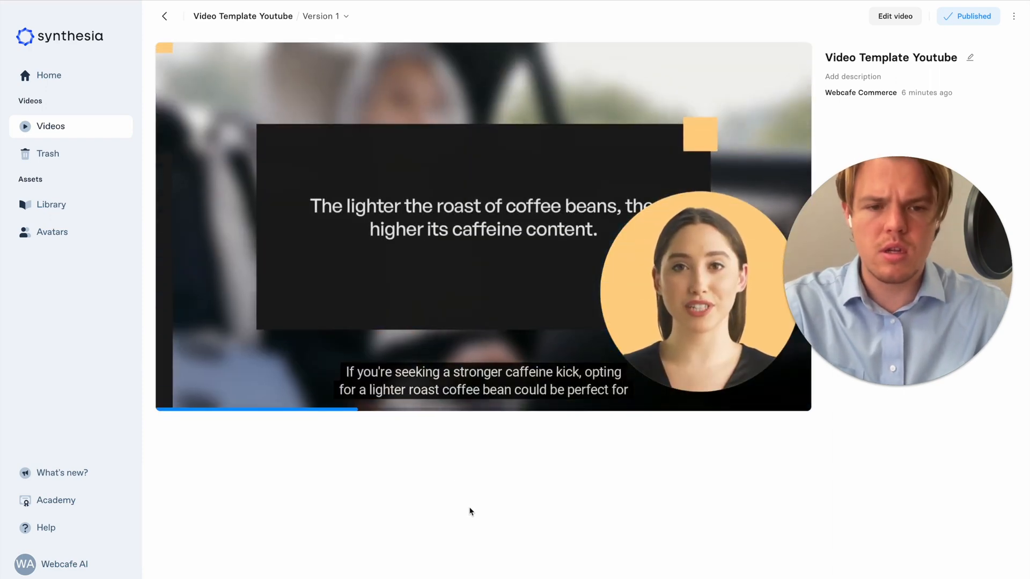
mouse_move(547, 211)
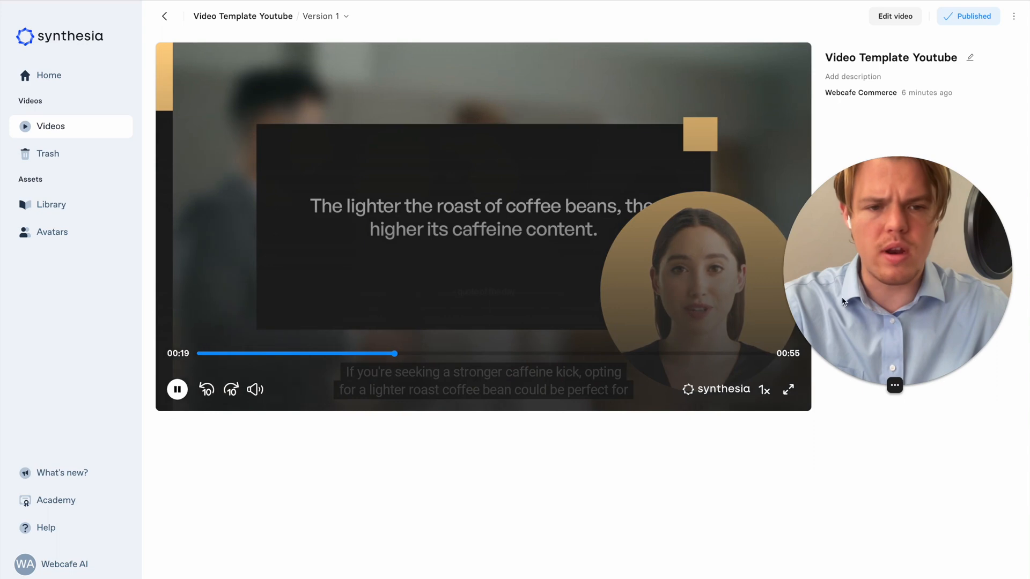
left_click_drag(923, 307, 927, 455)
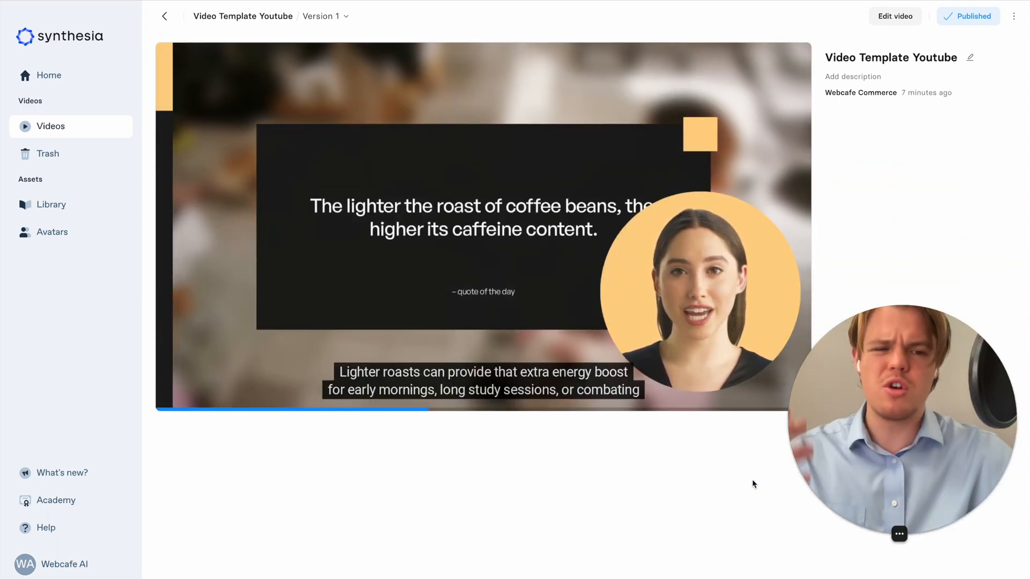
mouse_move(263, 396)
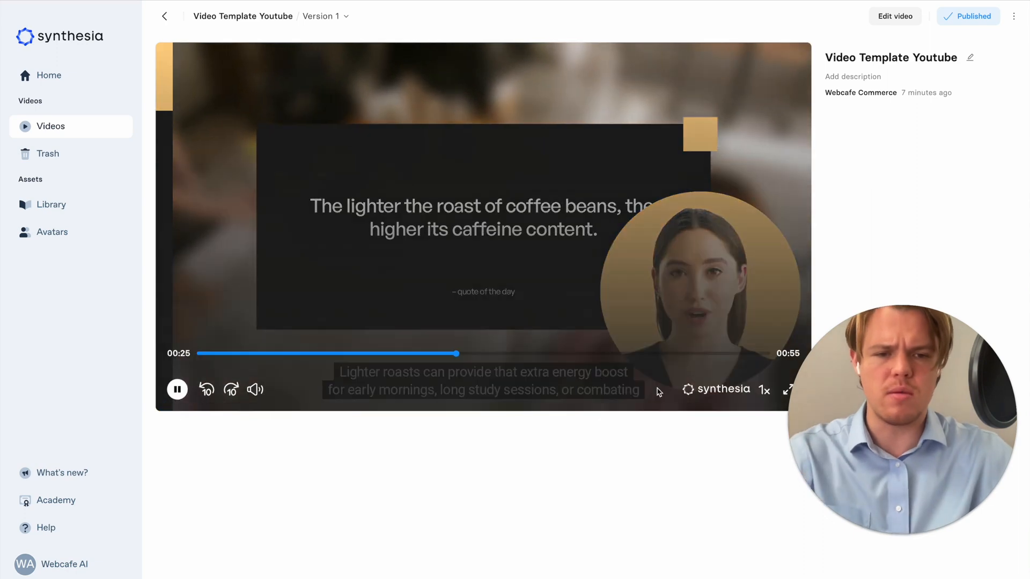